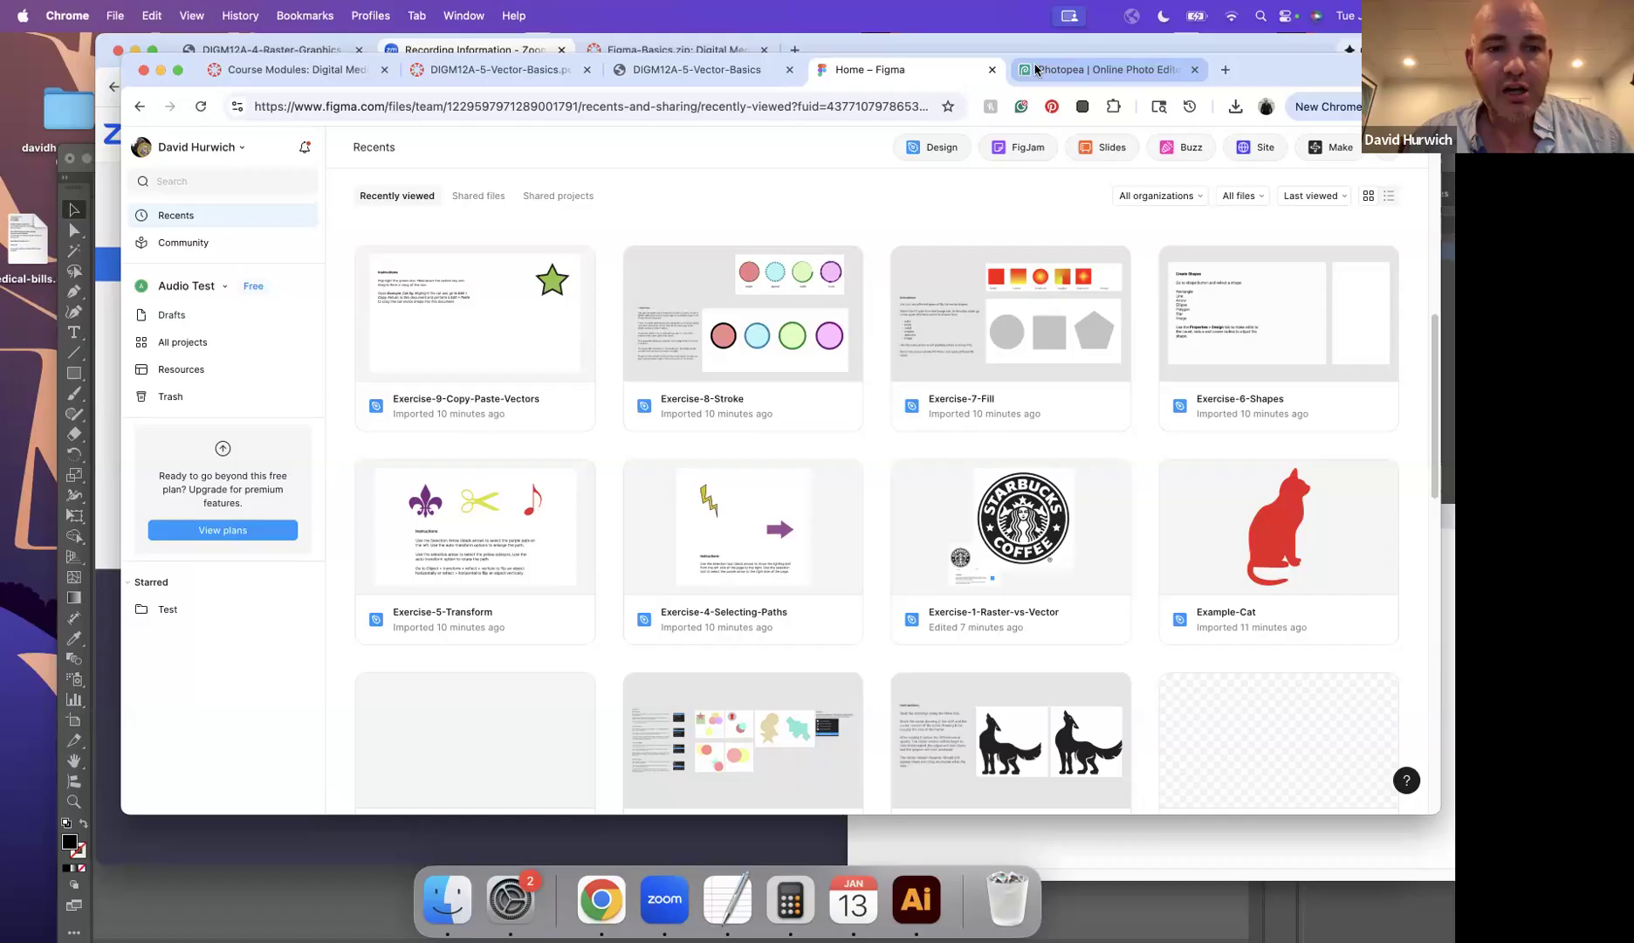
# Step: Switch to Photopea and examine the individual pixels of the football photo up close
pyautogui.click(1037, 70)
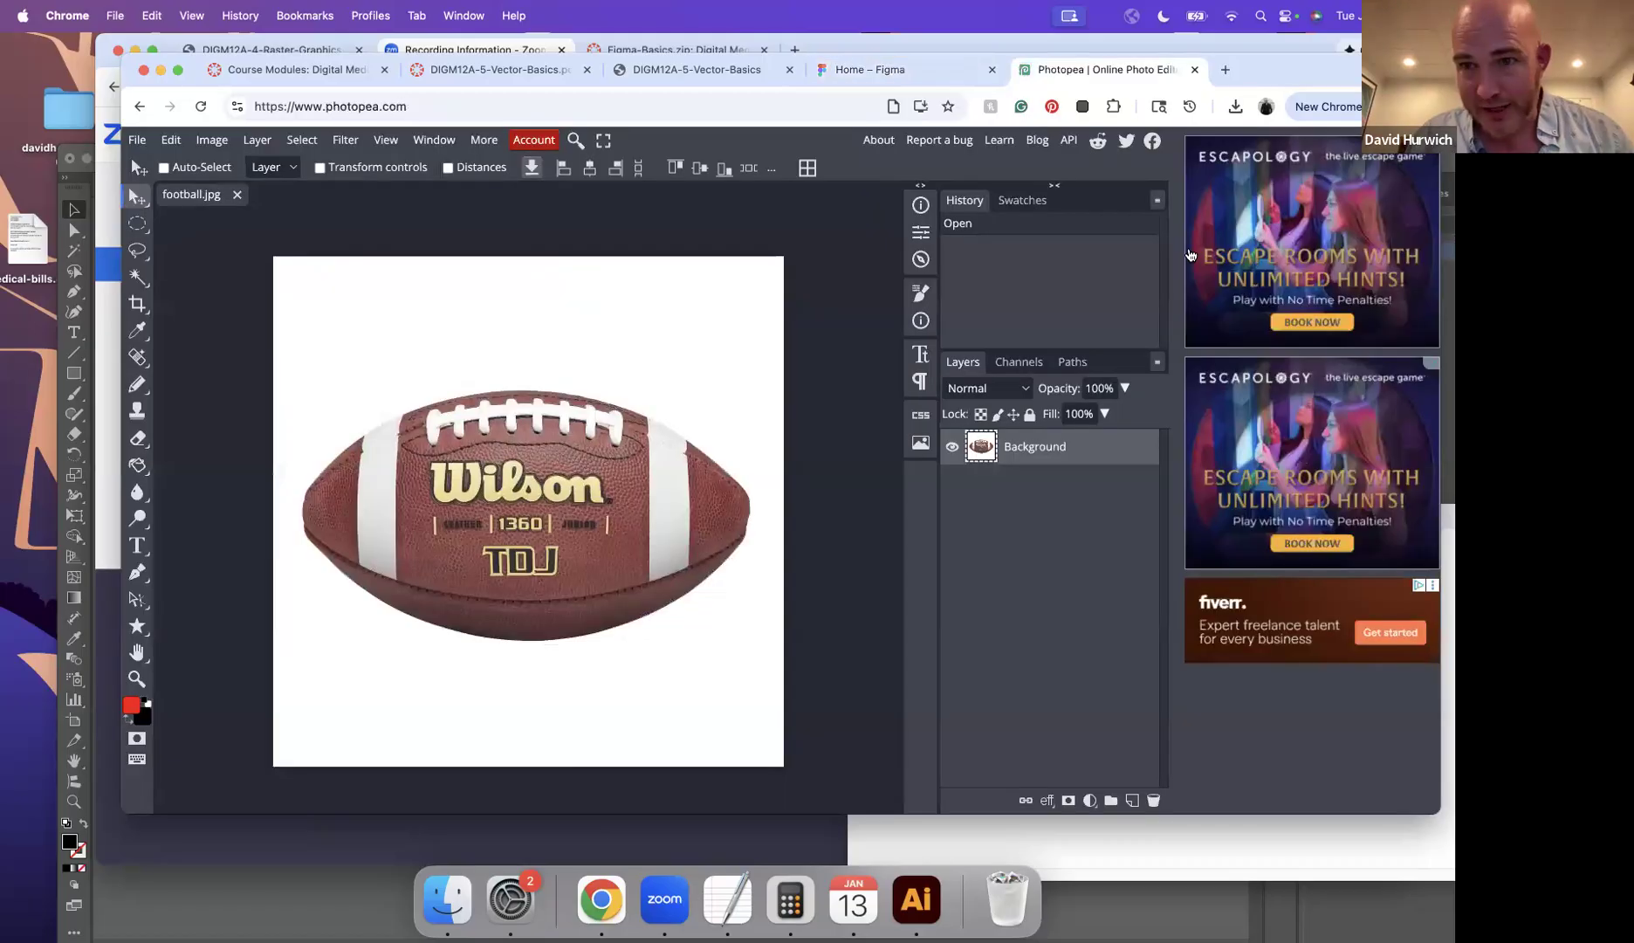
pyautogui.click(1229, 16)
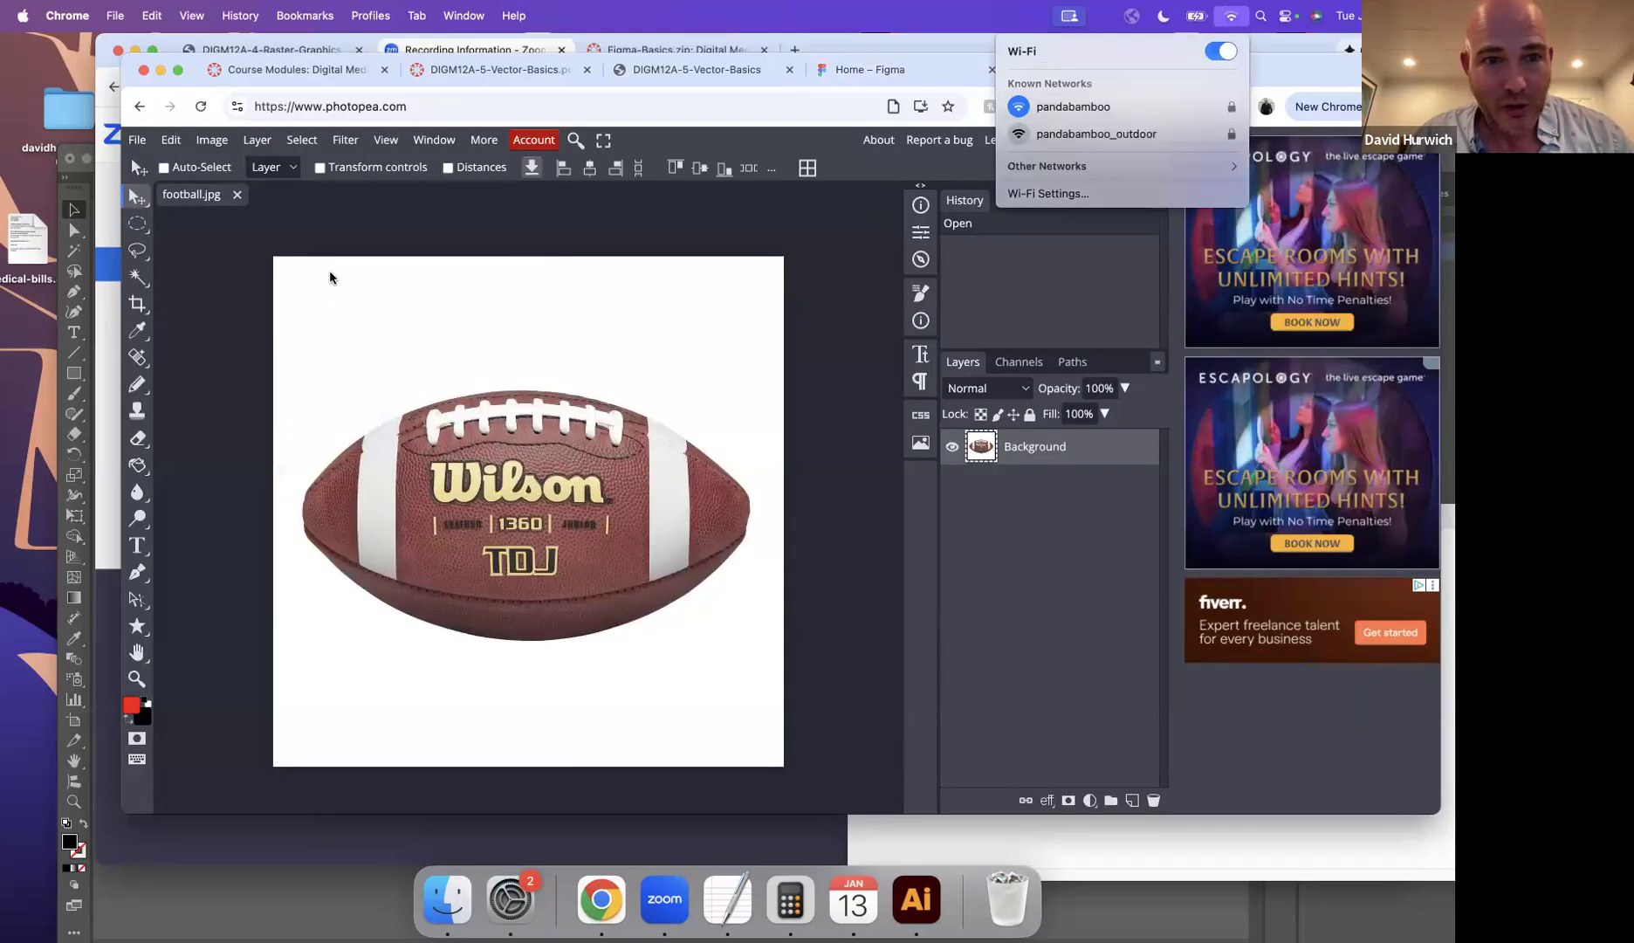
pyautogui.click(219, 288)
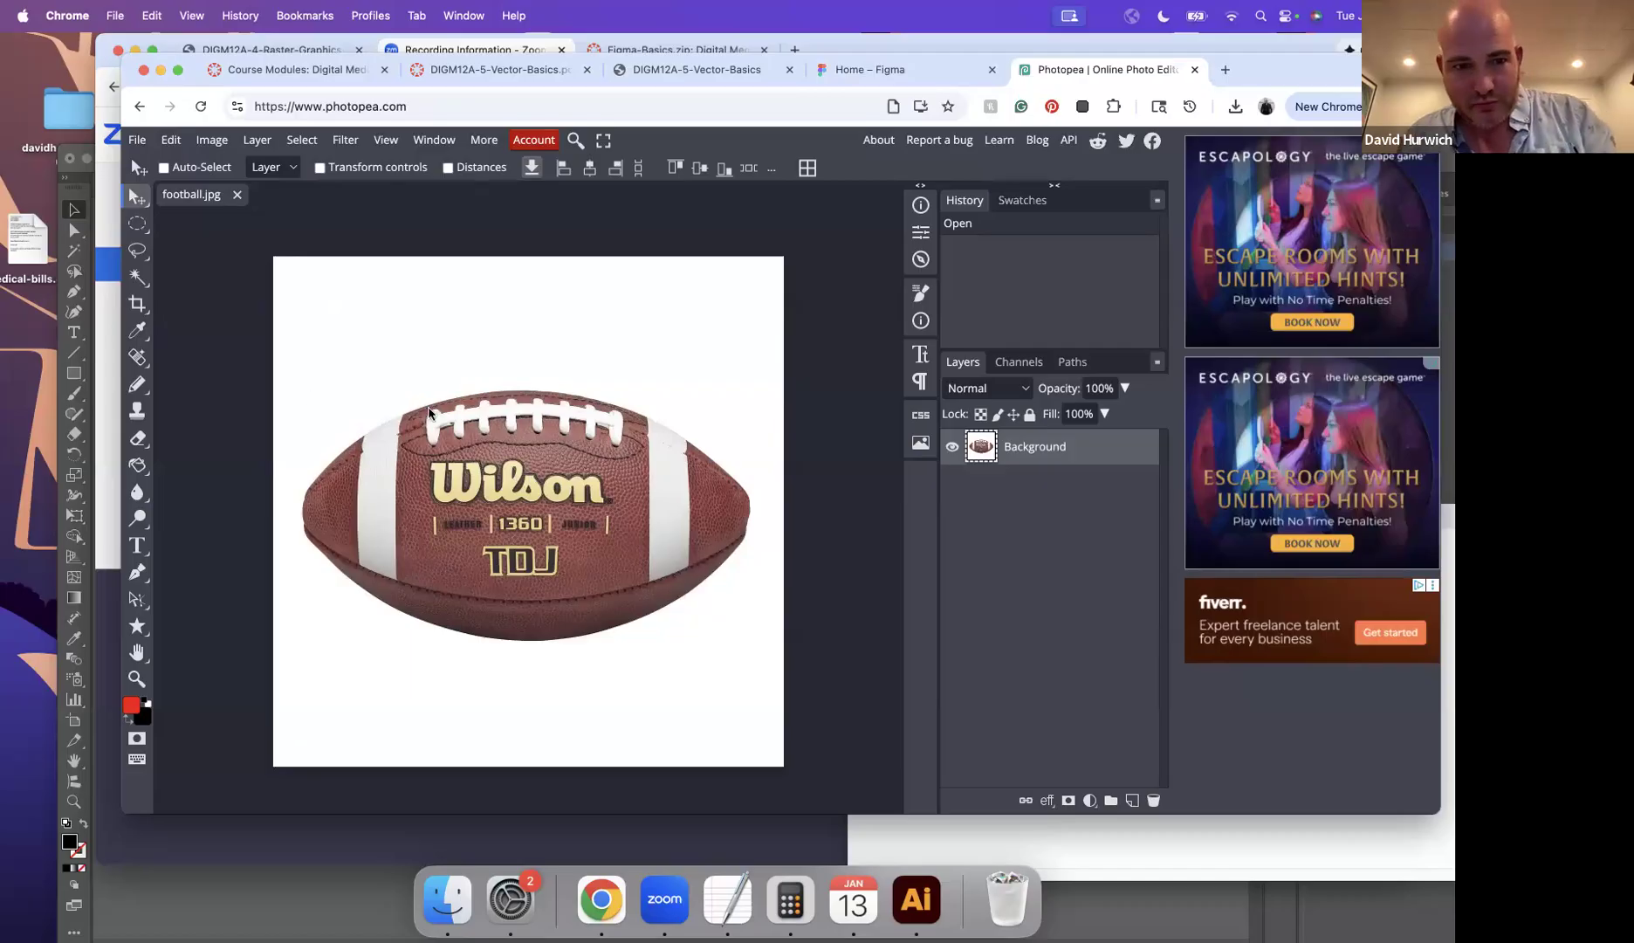
pyautogui.scroll(10, 428, 406)
pyautogui.scroll(6, 426, 410)
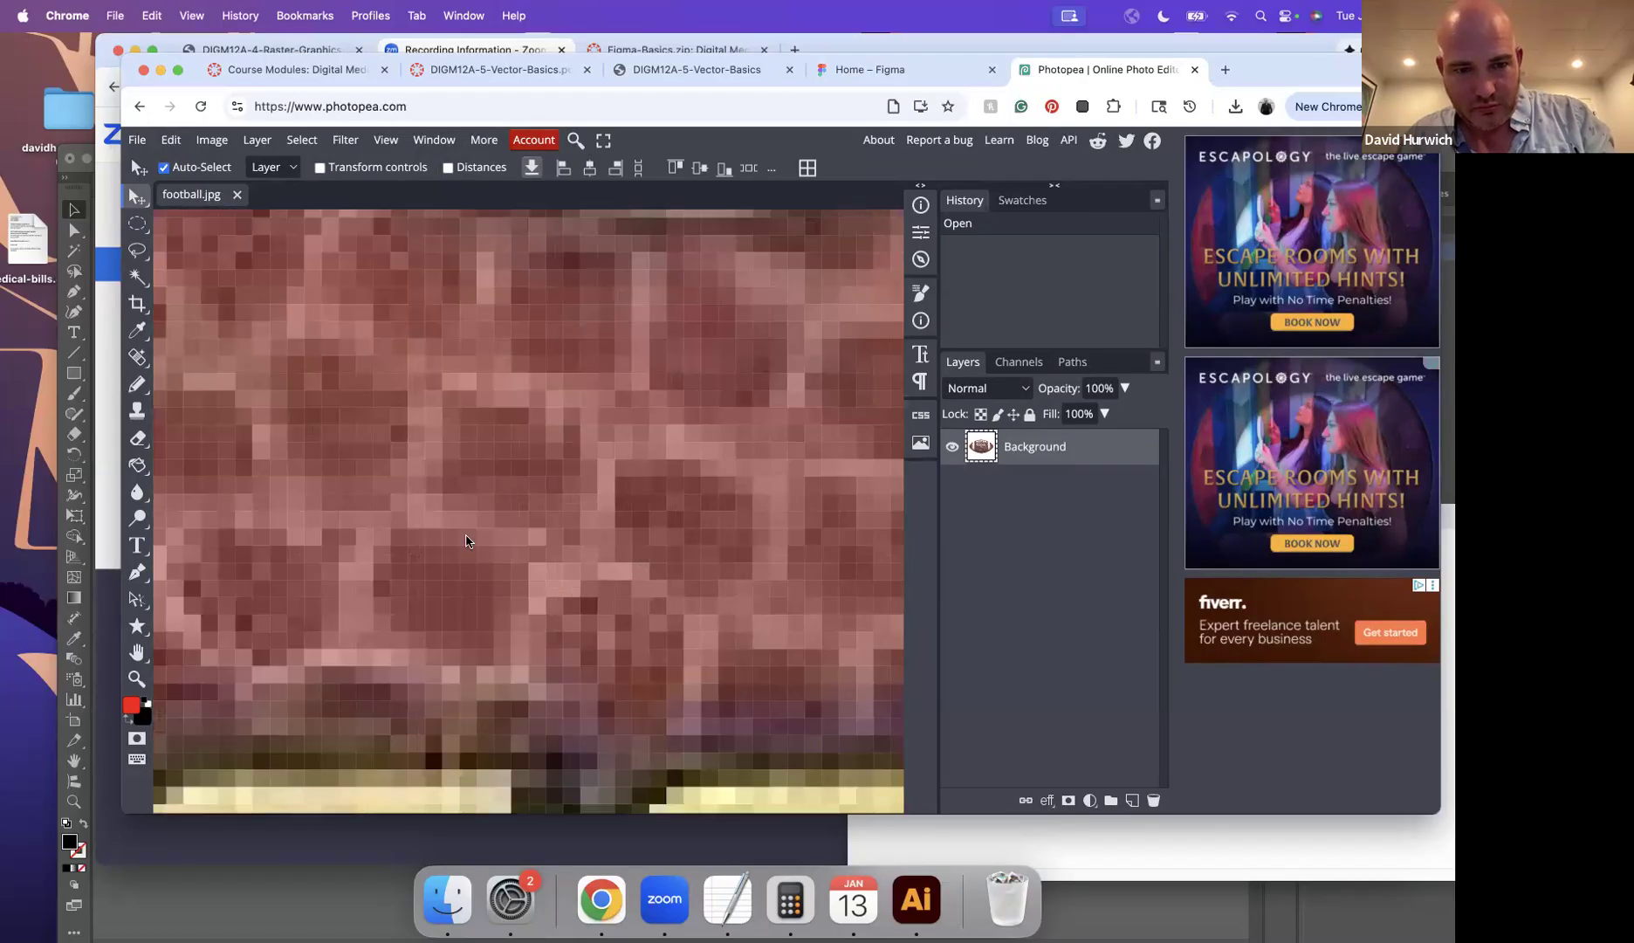
pyautogui.scroll(-3, 585, 445)
pyautogui.scroll(-10, 592, 457)
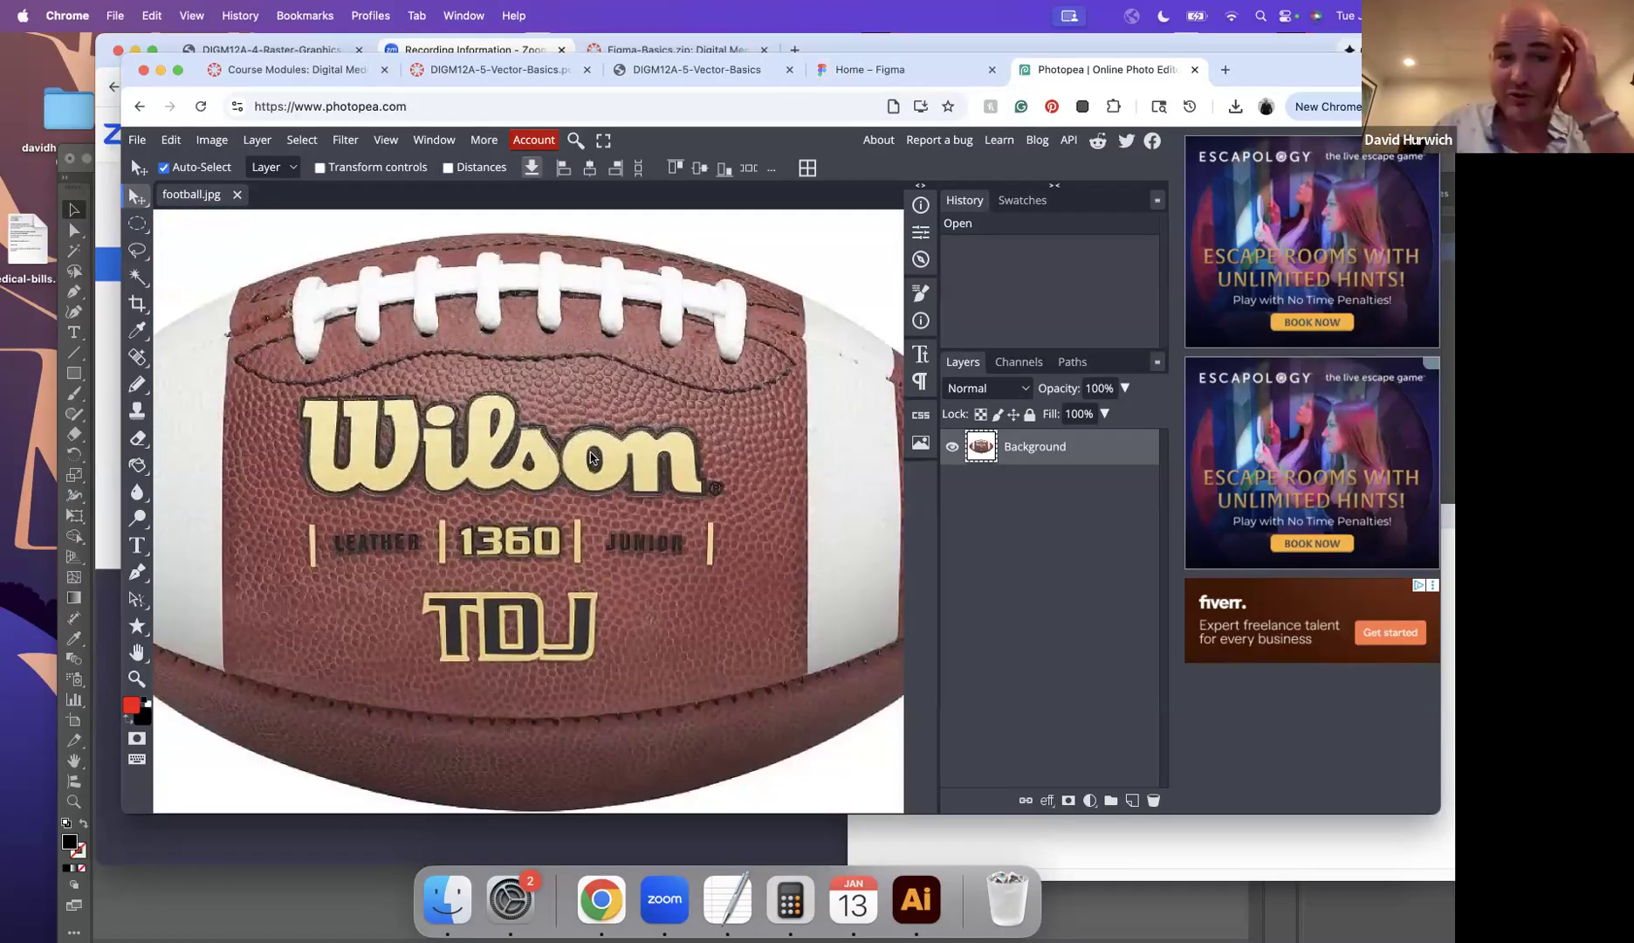
pyautogui.scroll(-2, 576, 445)
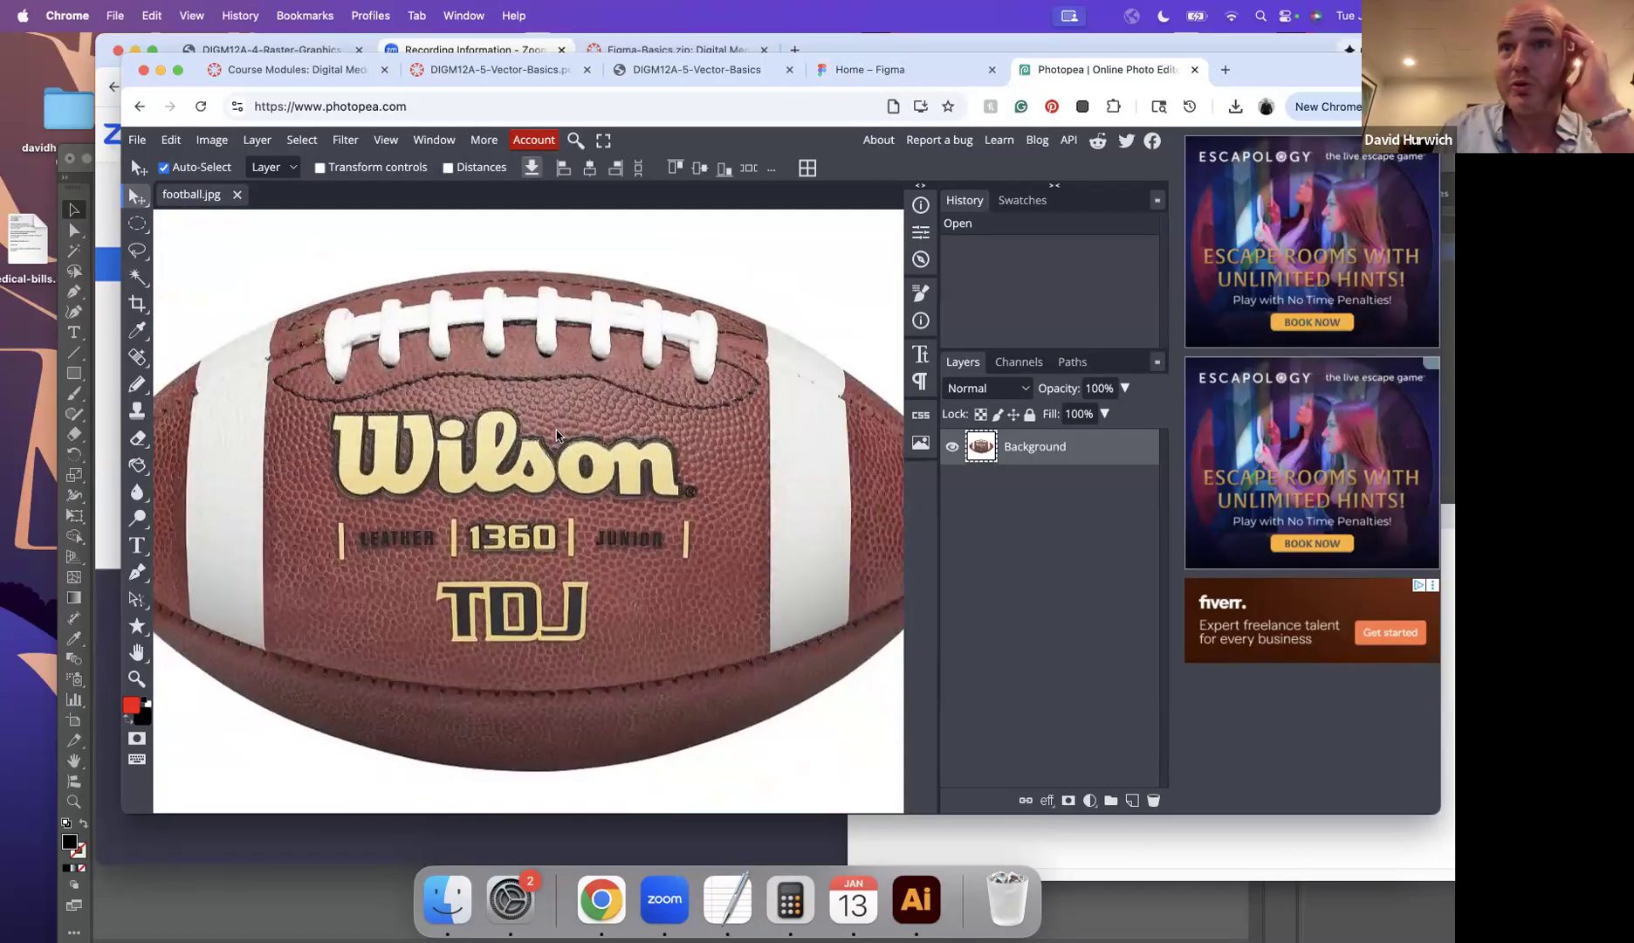
pyautogui.press('super+minus')
pyautogui.click(137, 223)
pyautogui.click(189, 239)
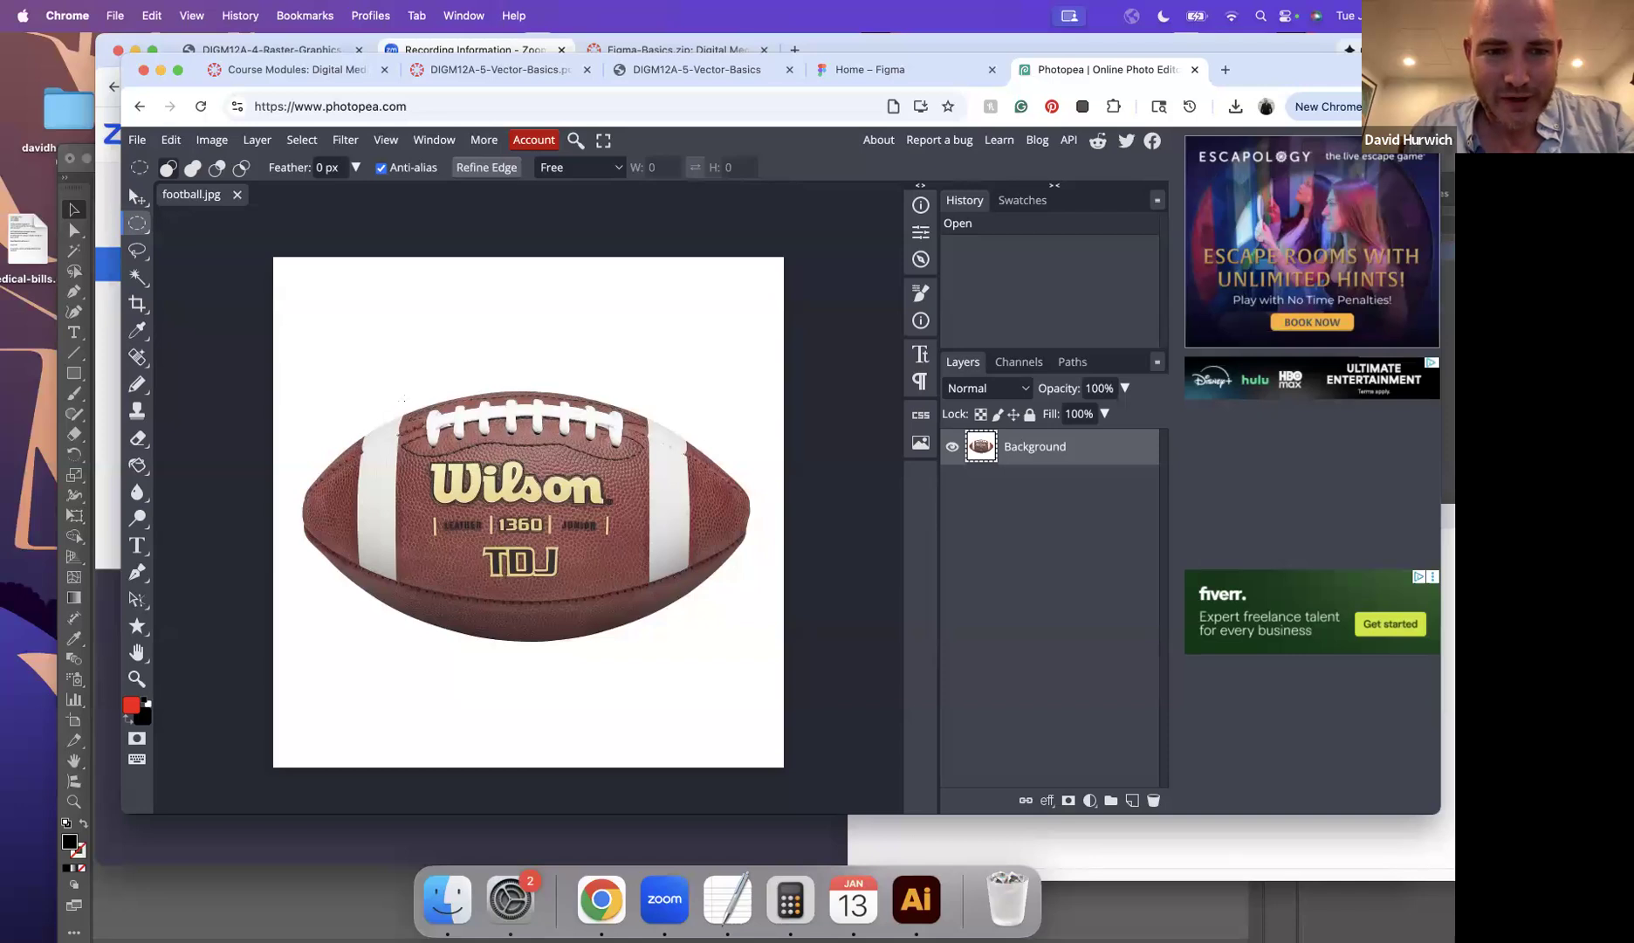
pyautogui.click(374, 394)
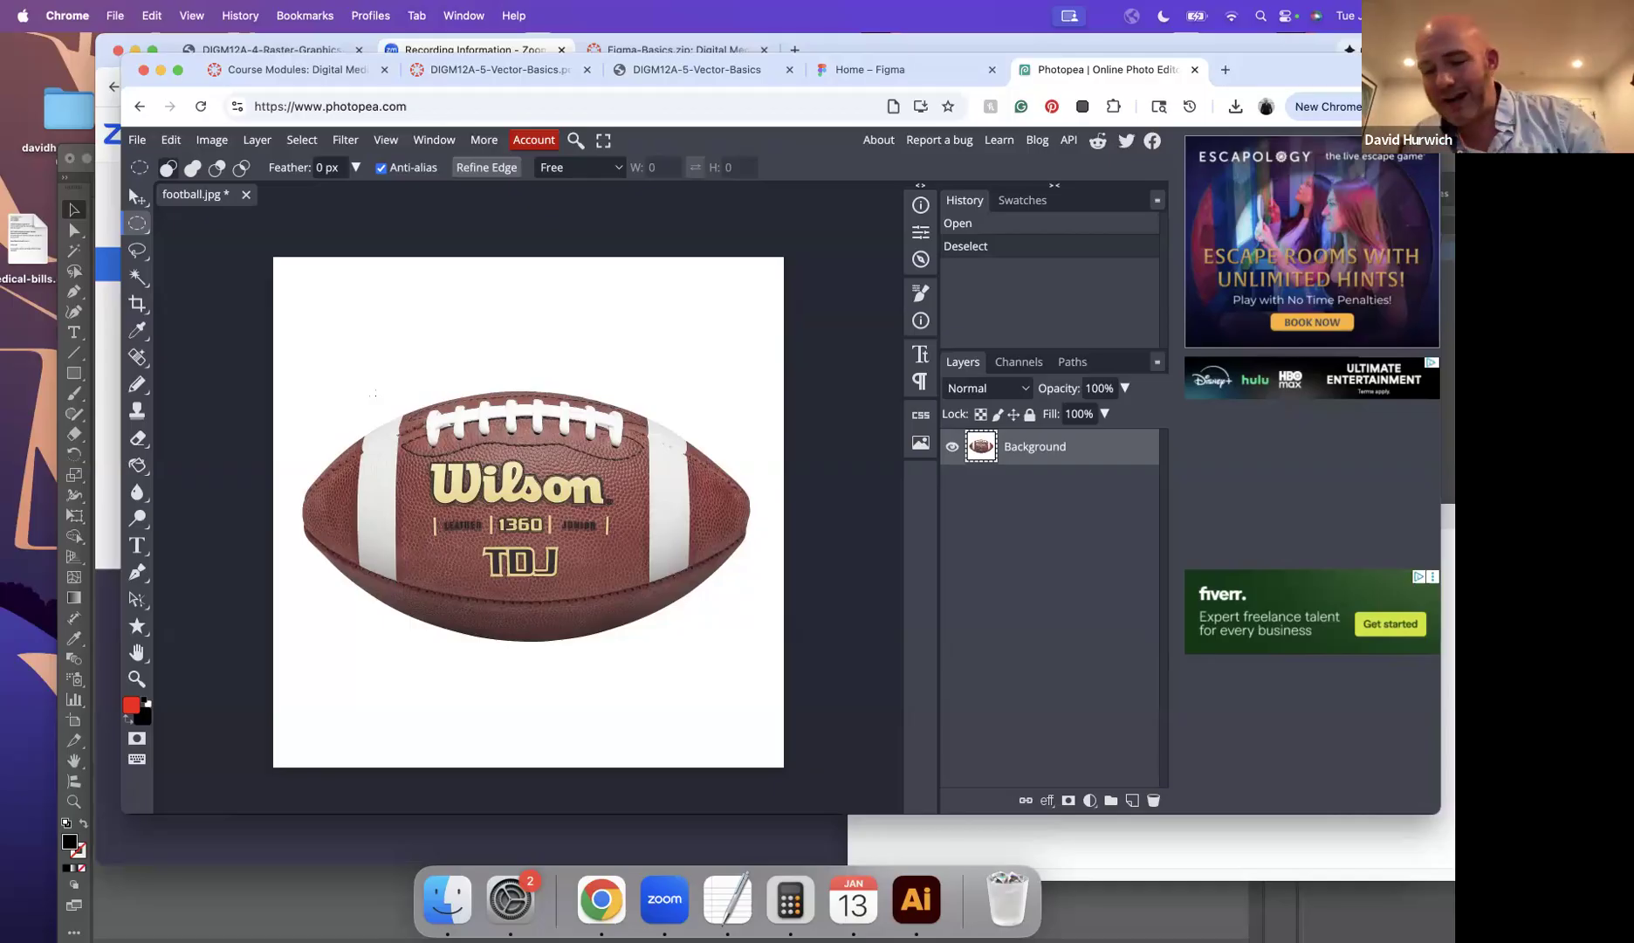
# Step: Select a single light pixel in the football's leather with a rectangular selection and move it about four pixels right and six down
pyautogui.scroll(10, 376, 399)
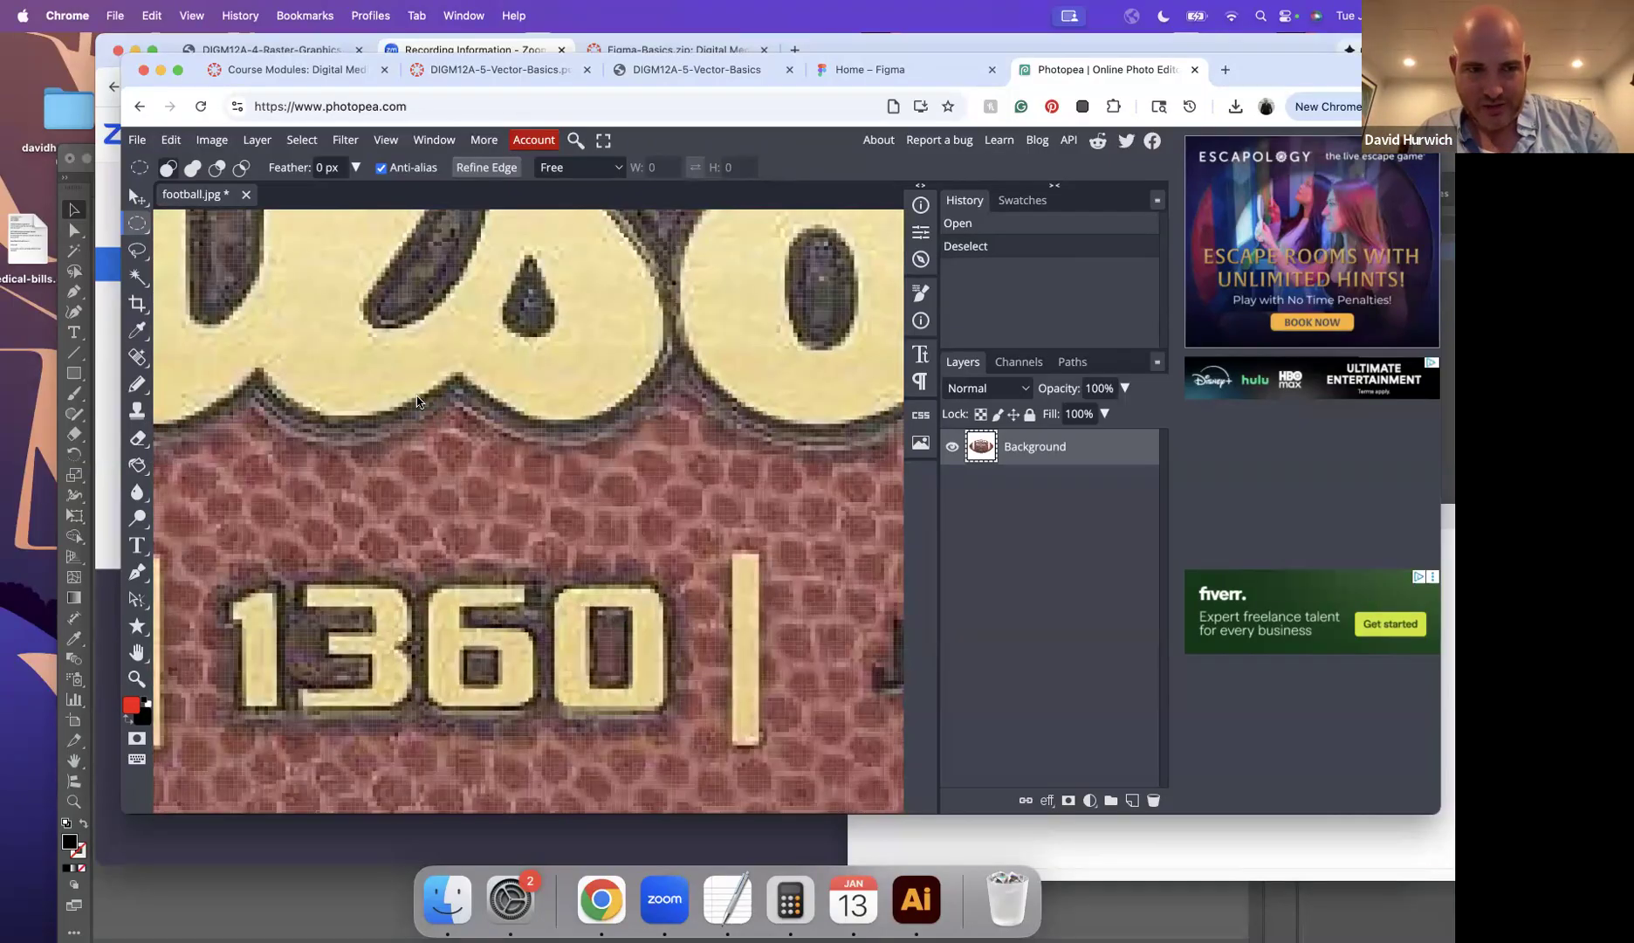
pyautogui.scroll(2, 417, 400)
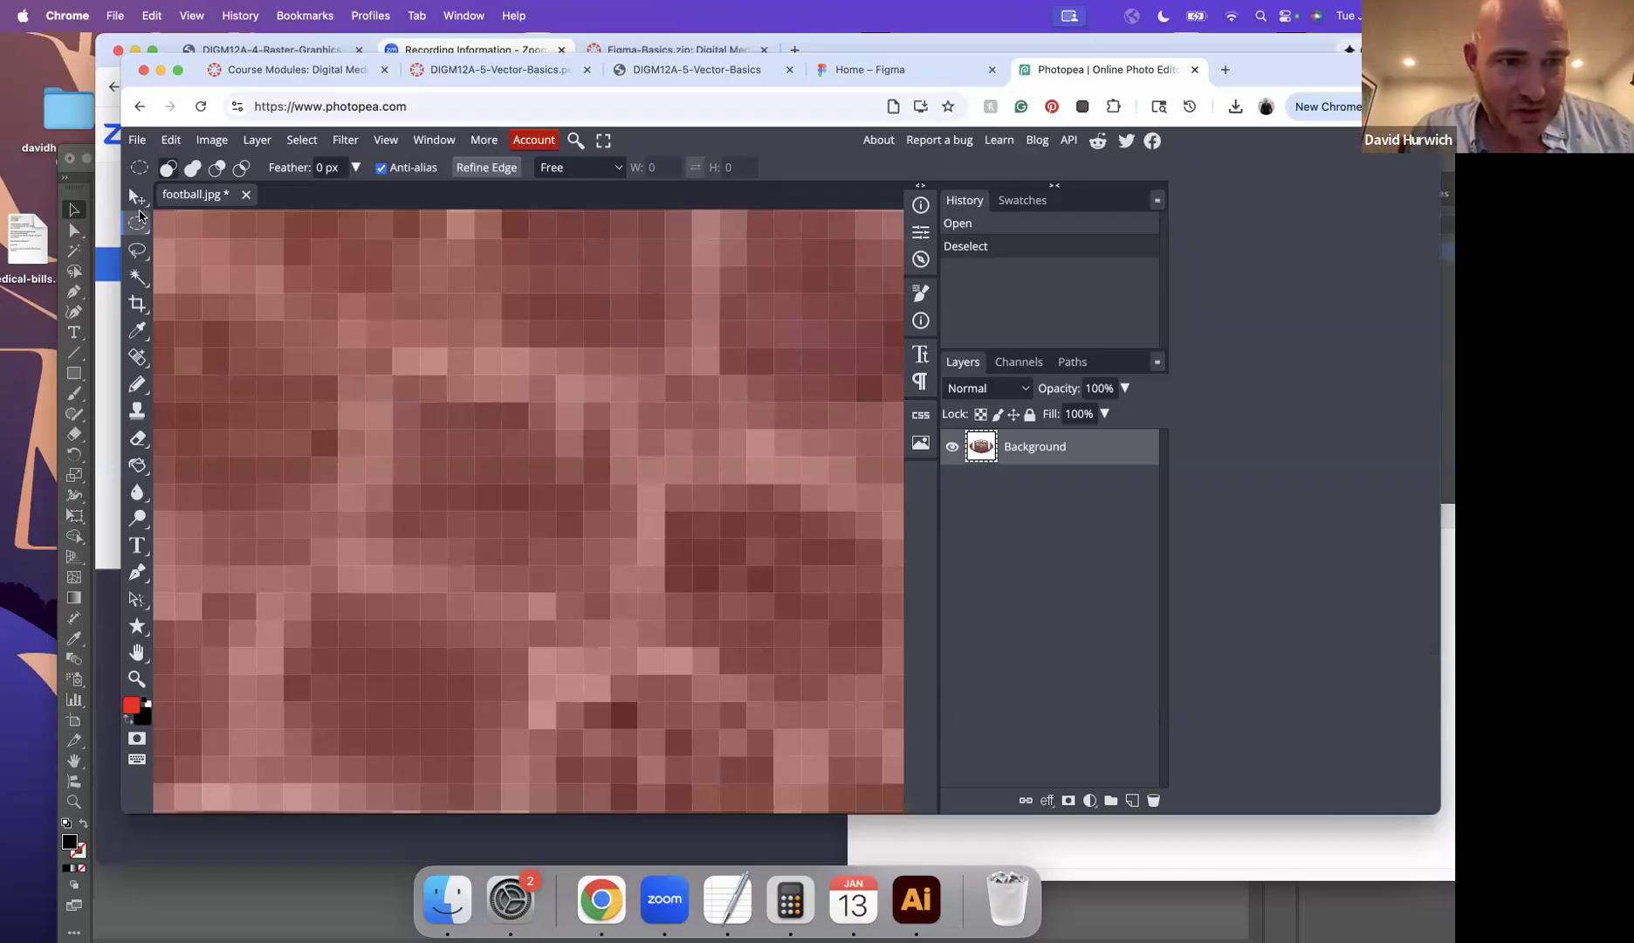
pyautogui.click(134, 228)
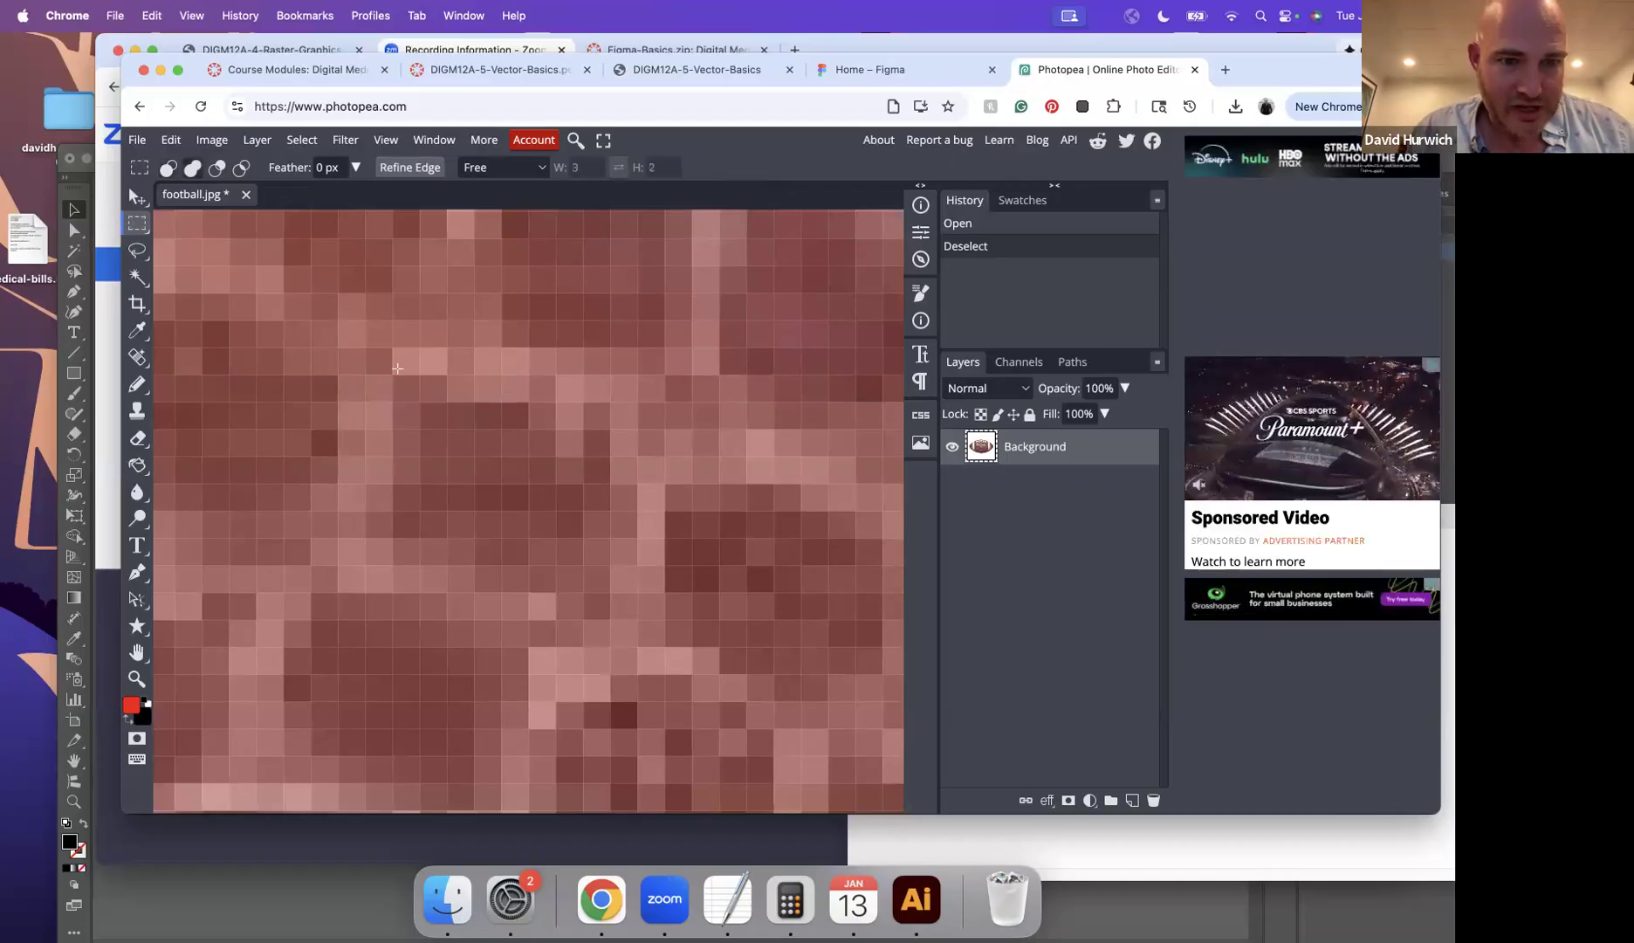
pyautogui.moveTo(399, 353); pyautogui.dragTo(520, 537)
pyautogui.press('v')
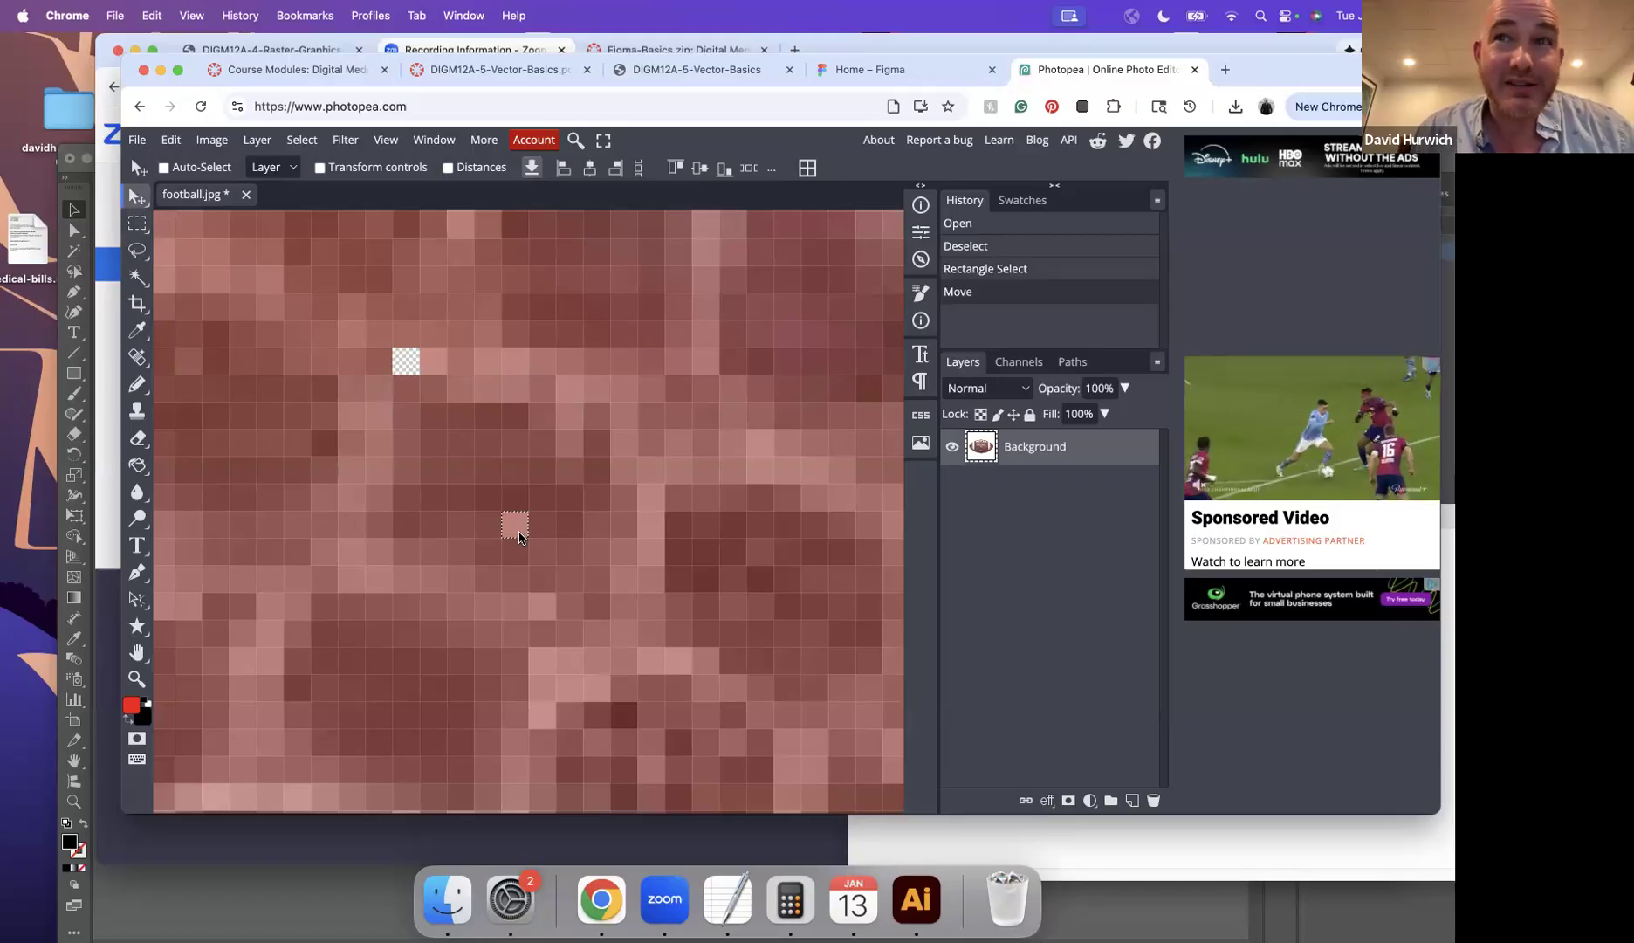
# Step: Switch to Figma, open Exercise-4-Selecting-Paths, and move the lightning bolt to the page's right side and the purple arrow to about X 45, Y 226
pyautogui.click(877, 70)
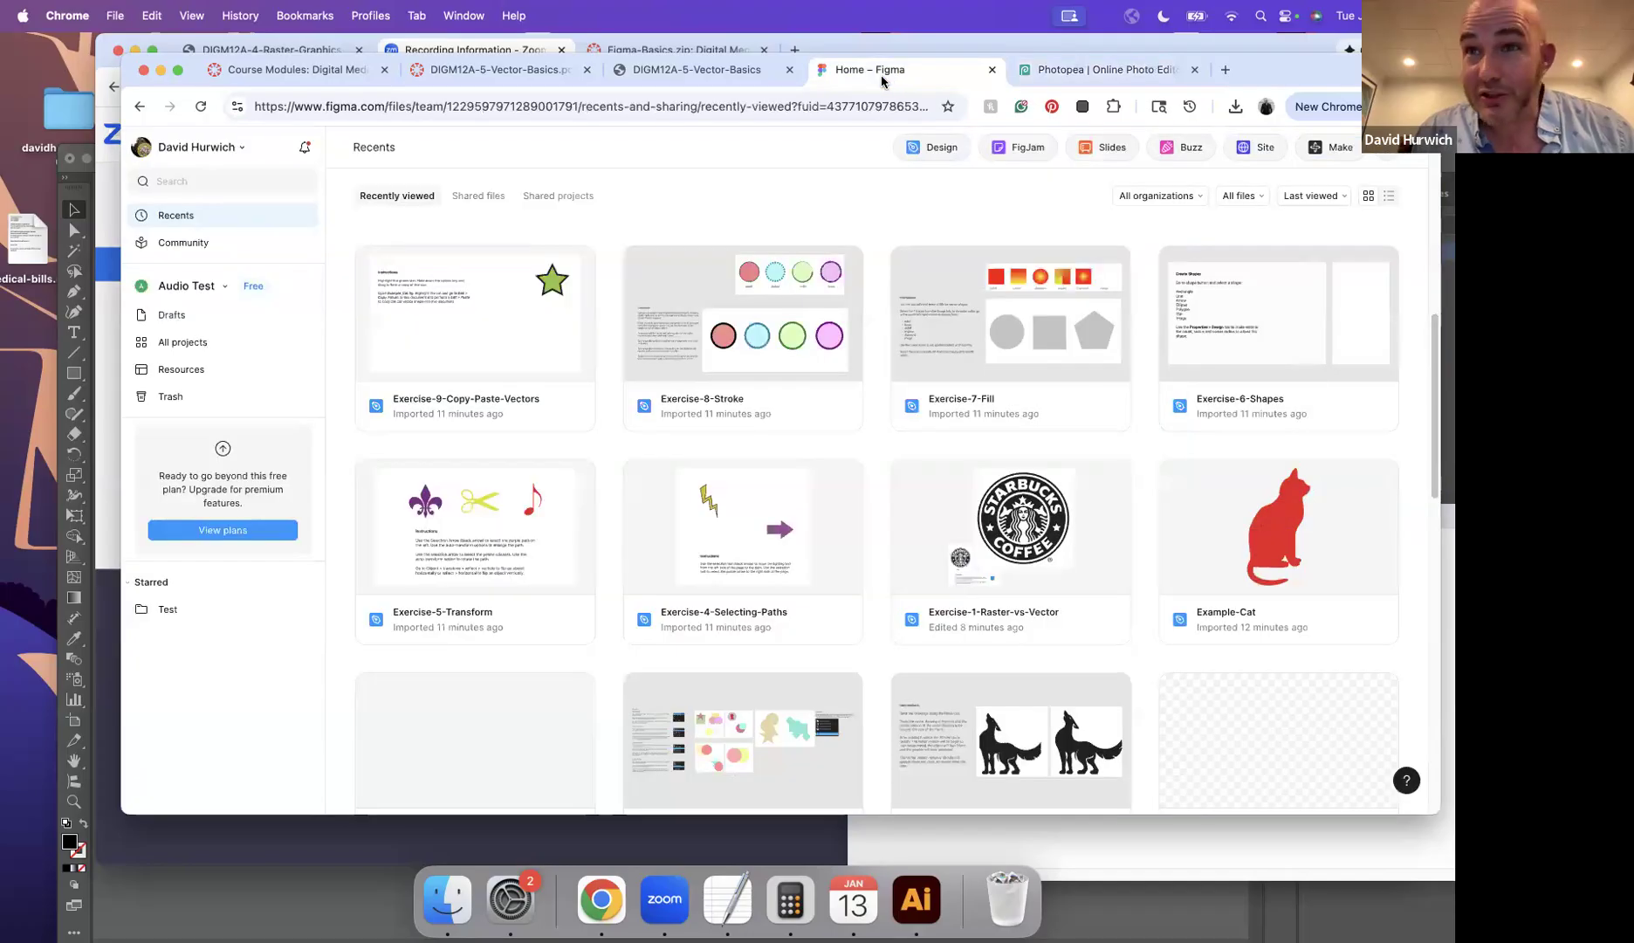
pyautogui.doubleClick(812, 572)
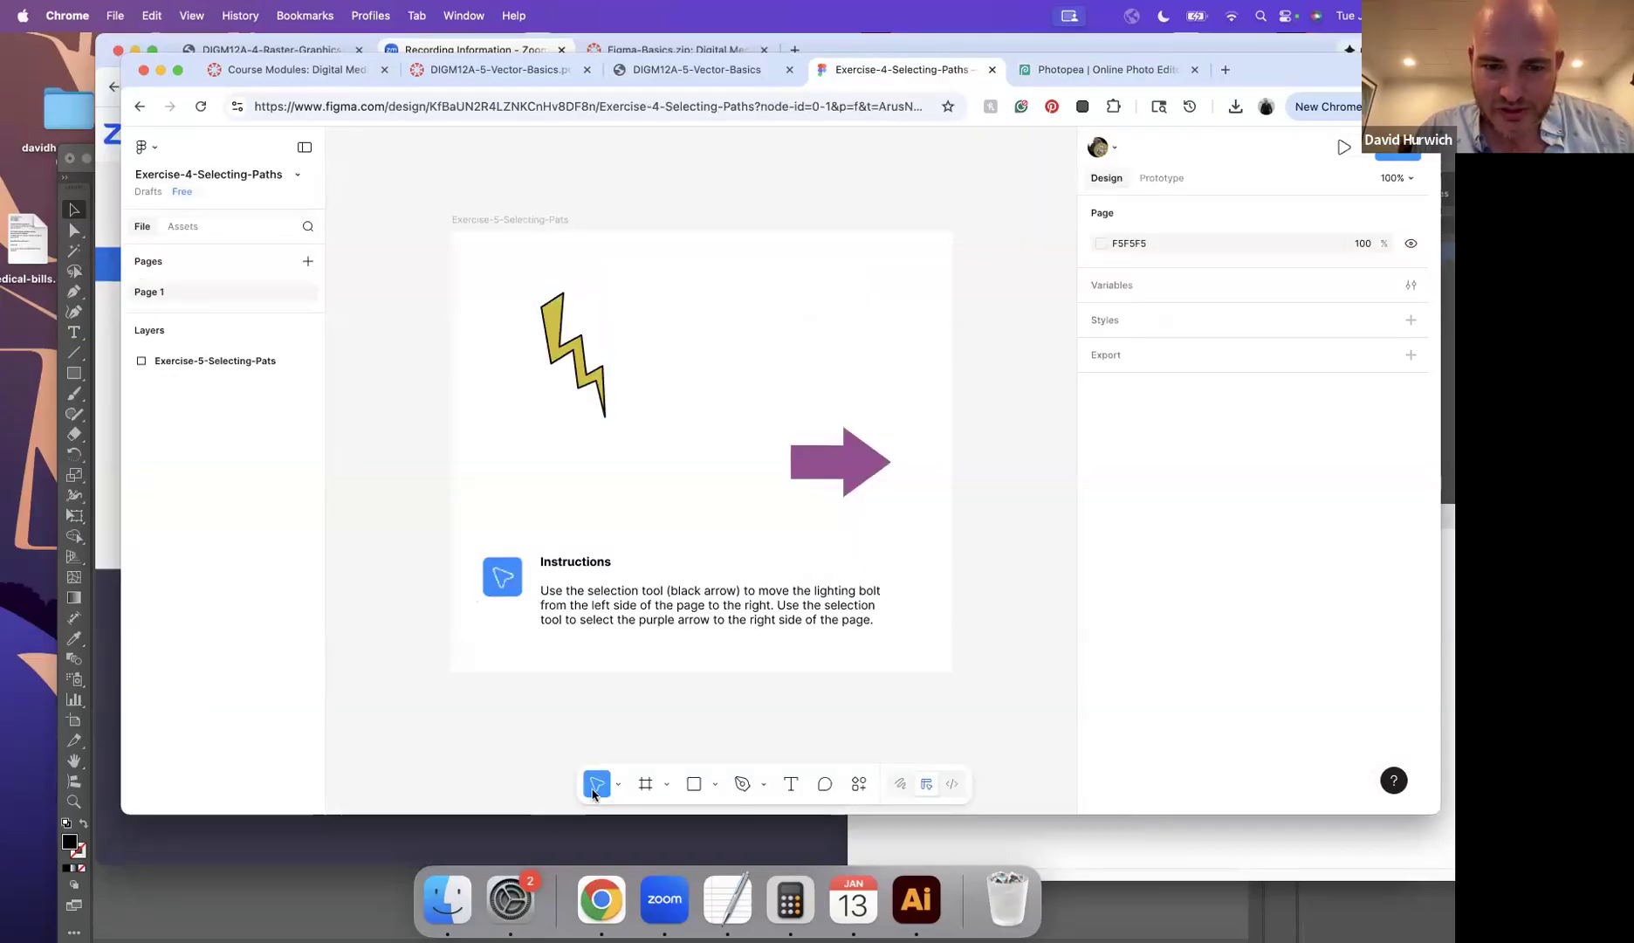
pyautogui.click(560, 342)
pyautogui.moveTo(561, 342); pyautogui.dragTo(829, 318)
pyautogui.moveTo(844, 473); pyautogui.dragTo(608, 463)
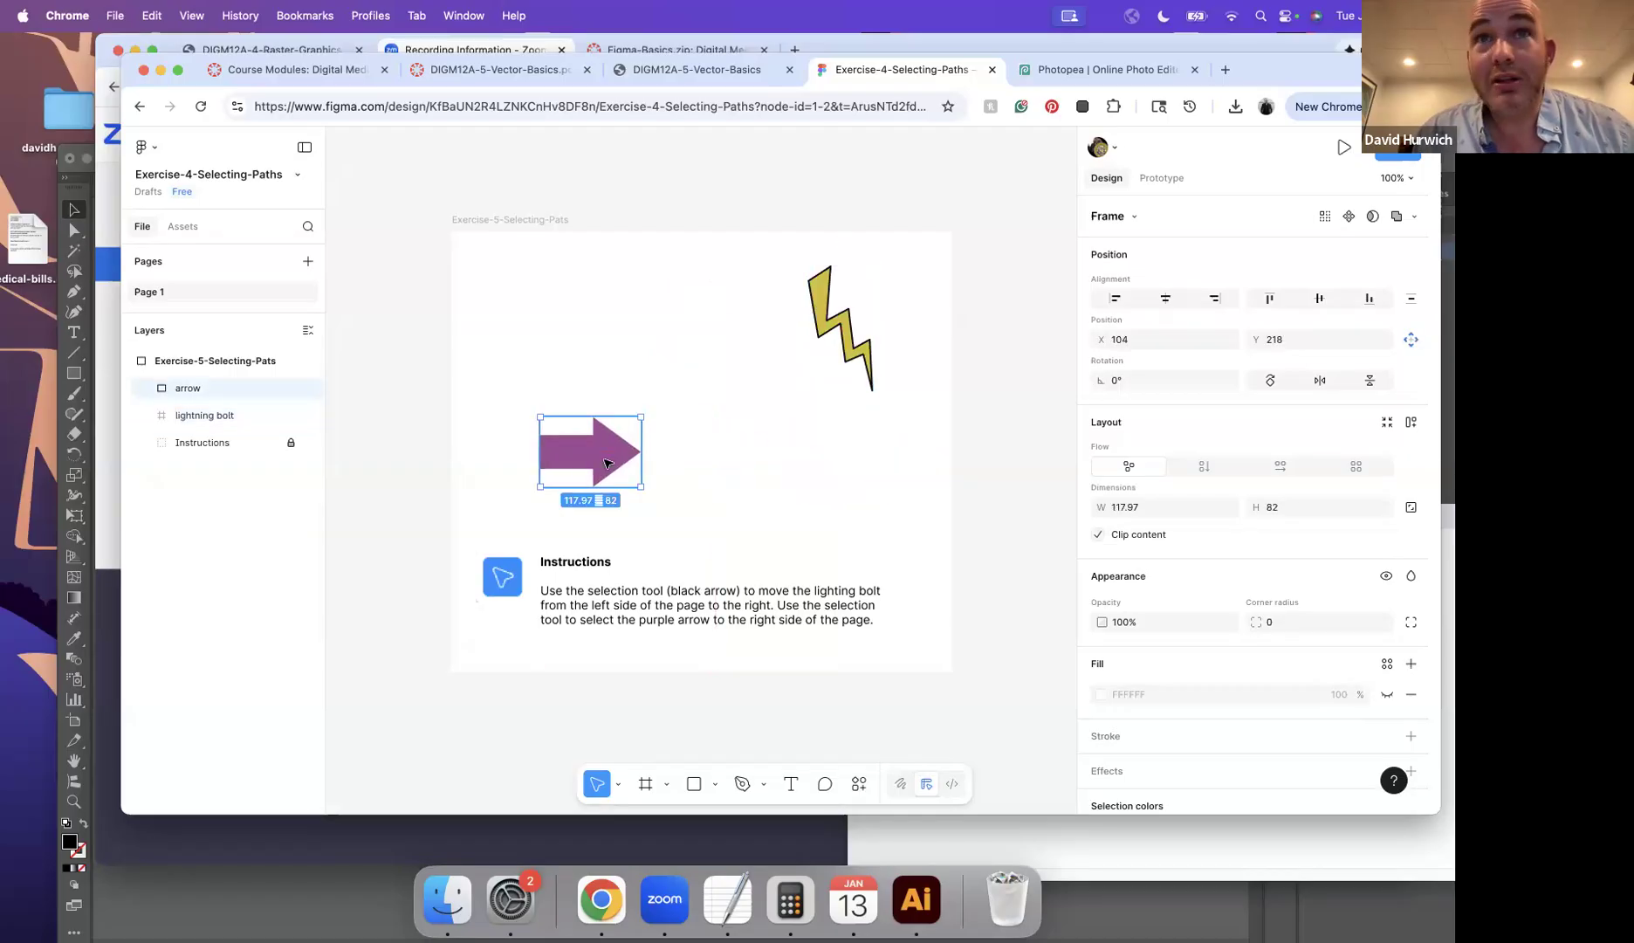
pyautogui.click(642, 355)
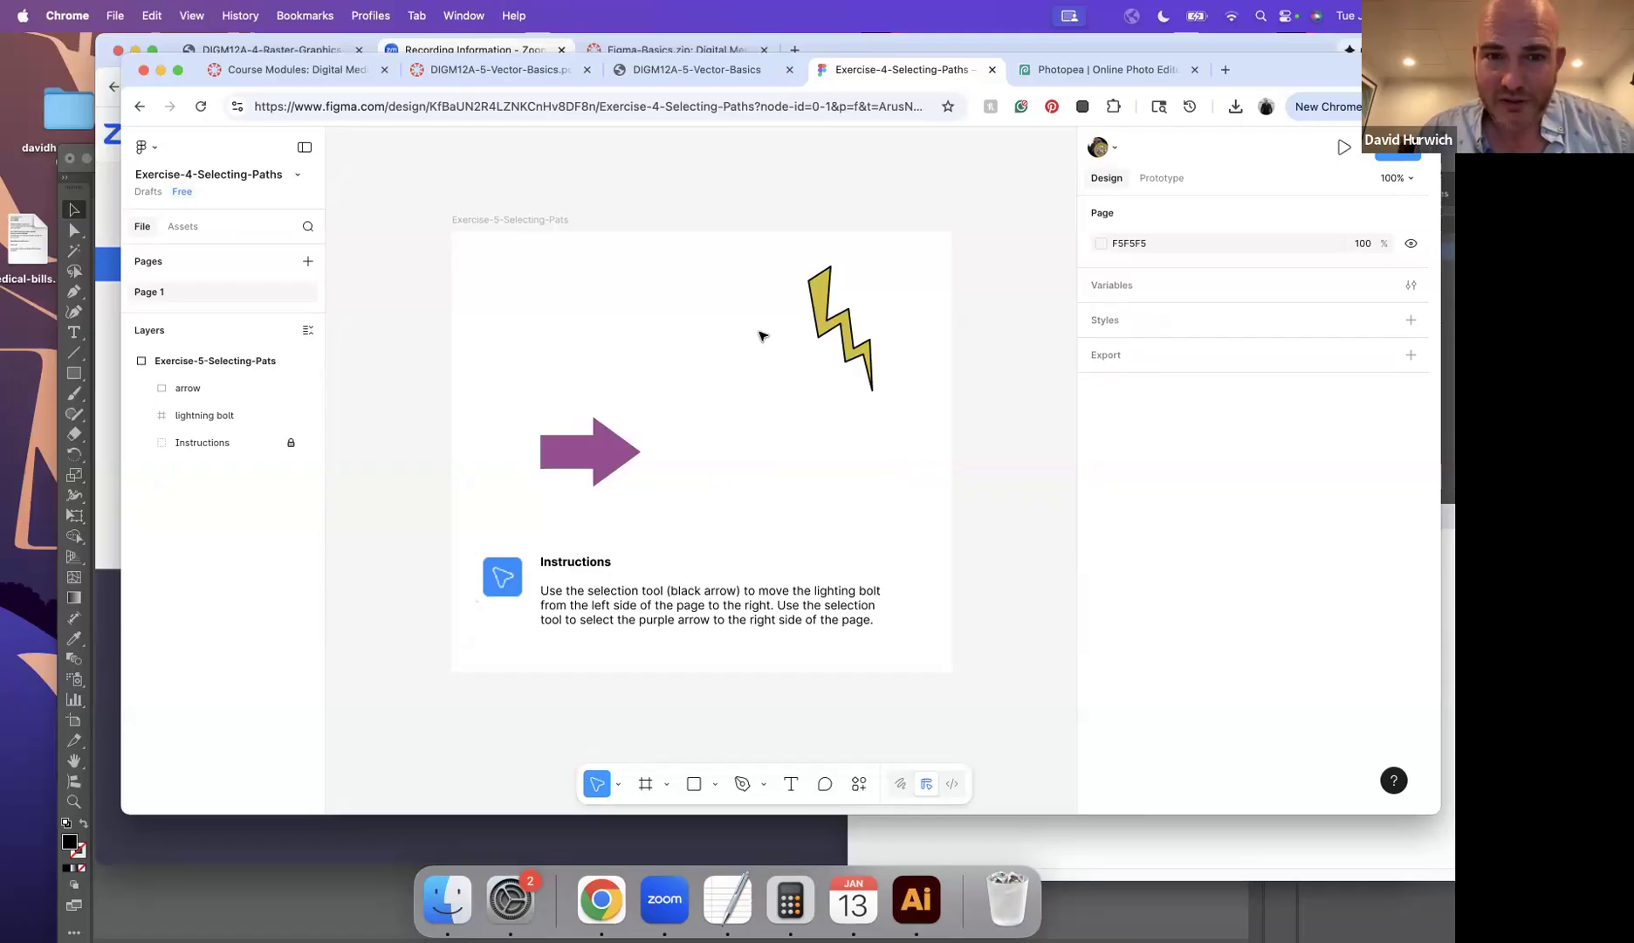
pyautogui.moveTo(856, 327)
pyautogui.mouseDown()
pyautogui.moveTo(684, 335)
pyautogui.moveTo(852, 343)
pyautogui.mouseUp()
pyautogui.moveTo(626, 443); pyautogui.dragTo(577, 448)
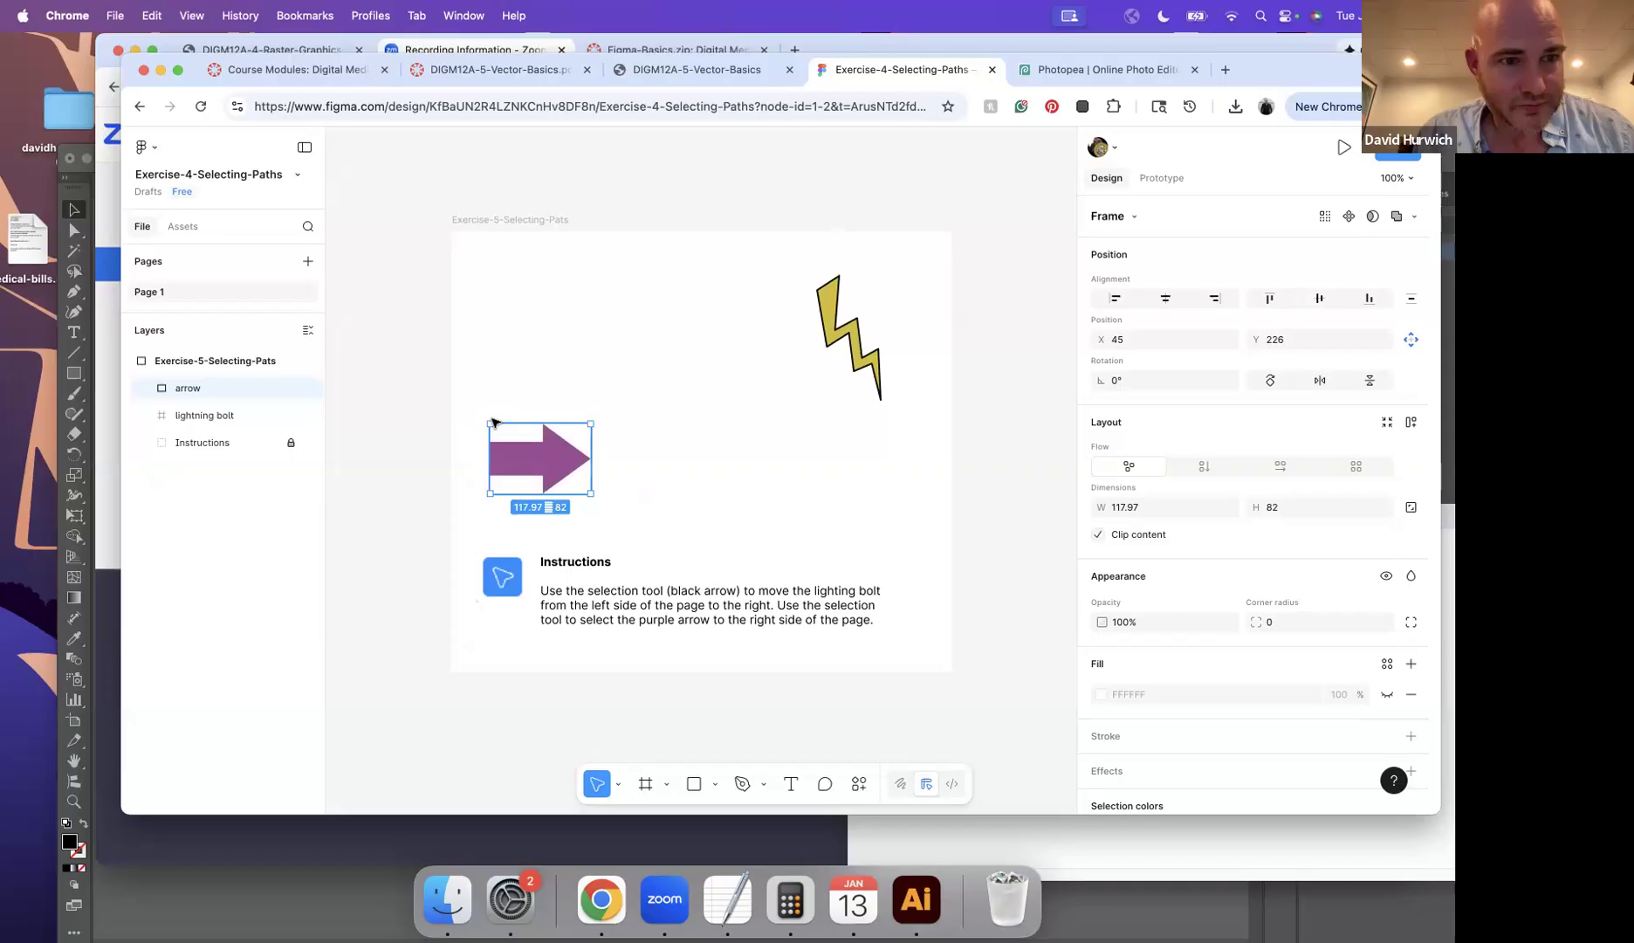
# Step: Return to the recent files and open Exercise-5-Transform
pyautogui.click(147, 148)
pyautogui.click(158, 182)
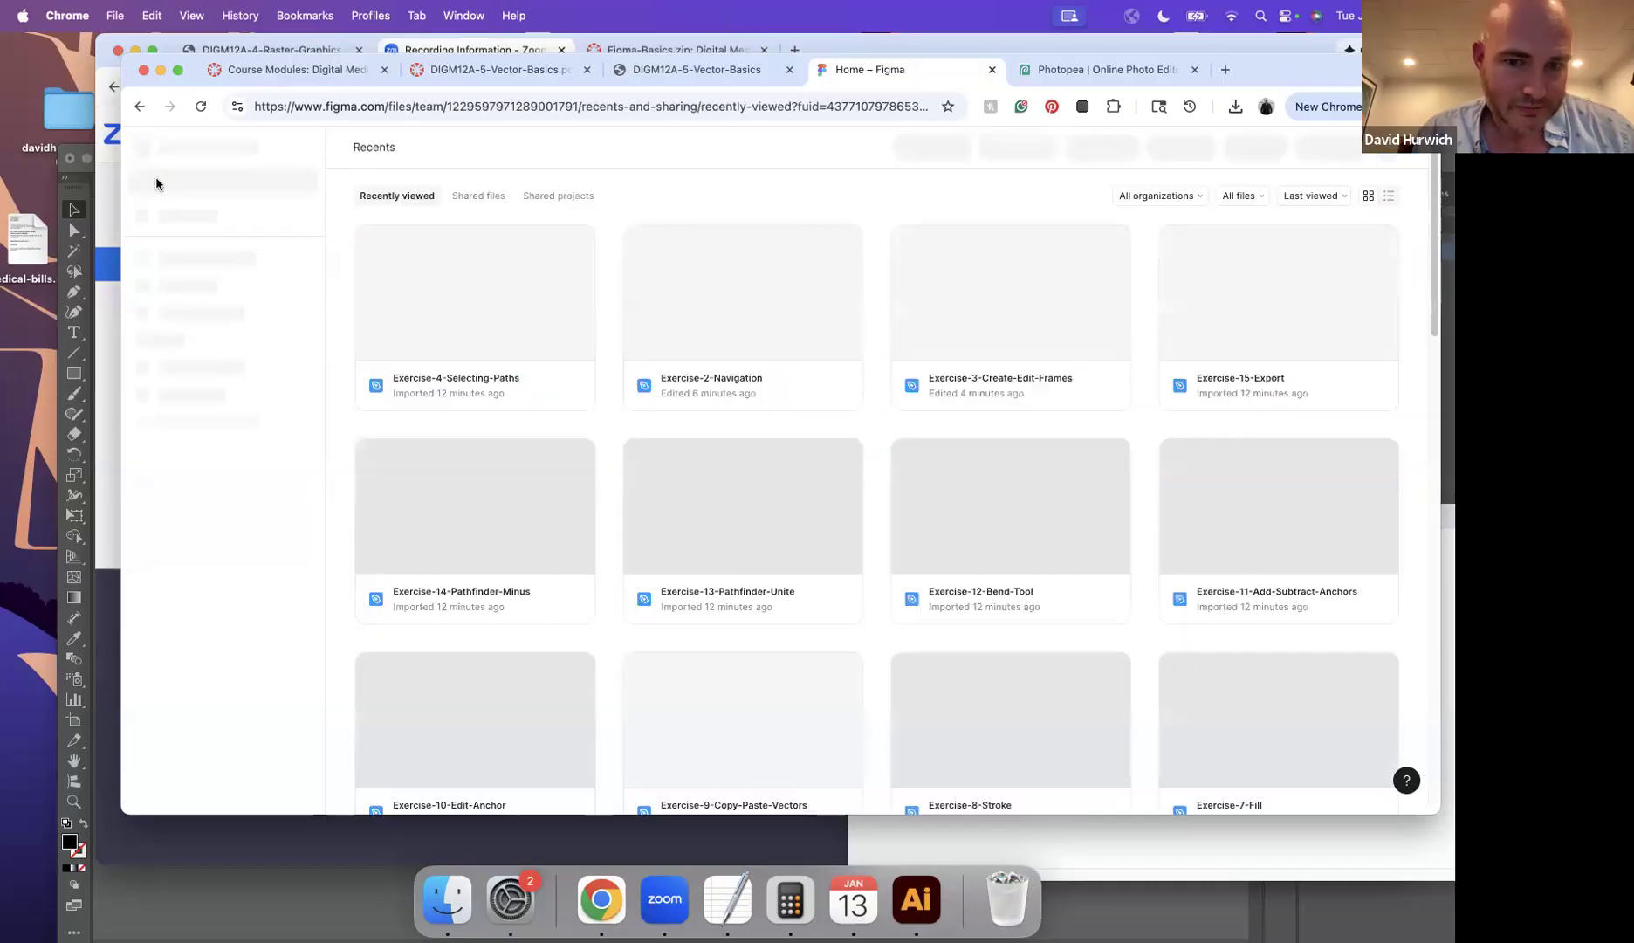
pyautogui.scroll(-10, 691, 554)
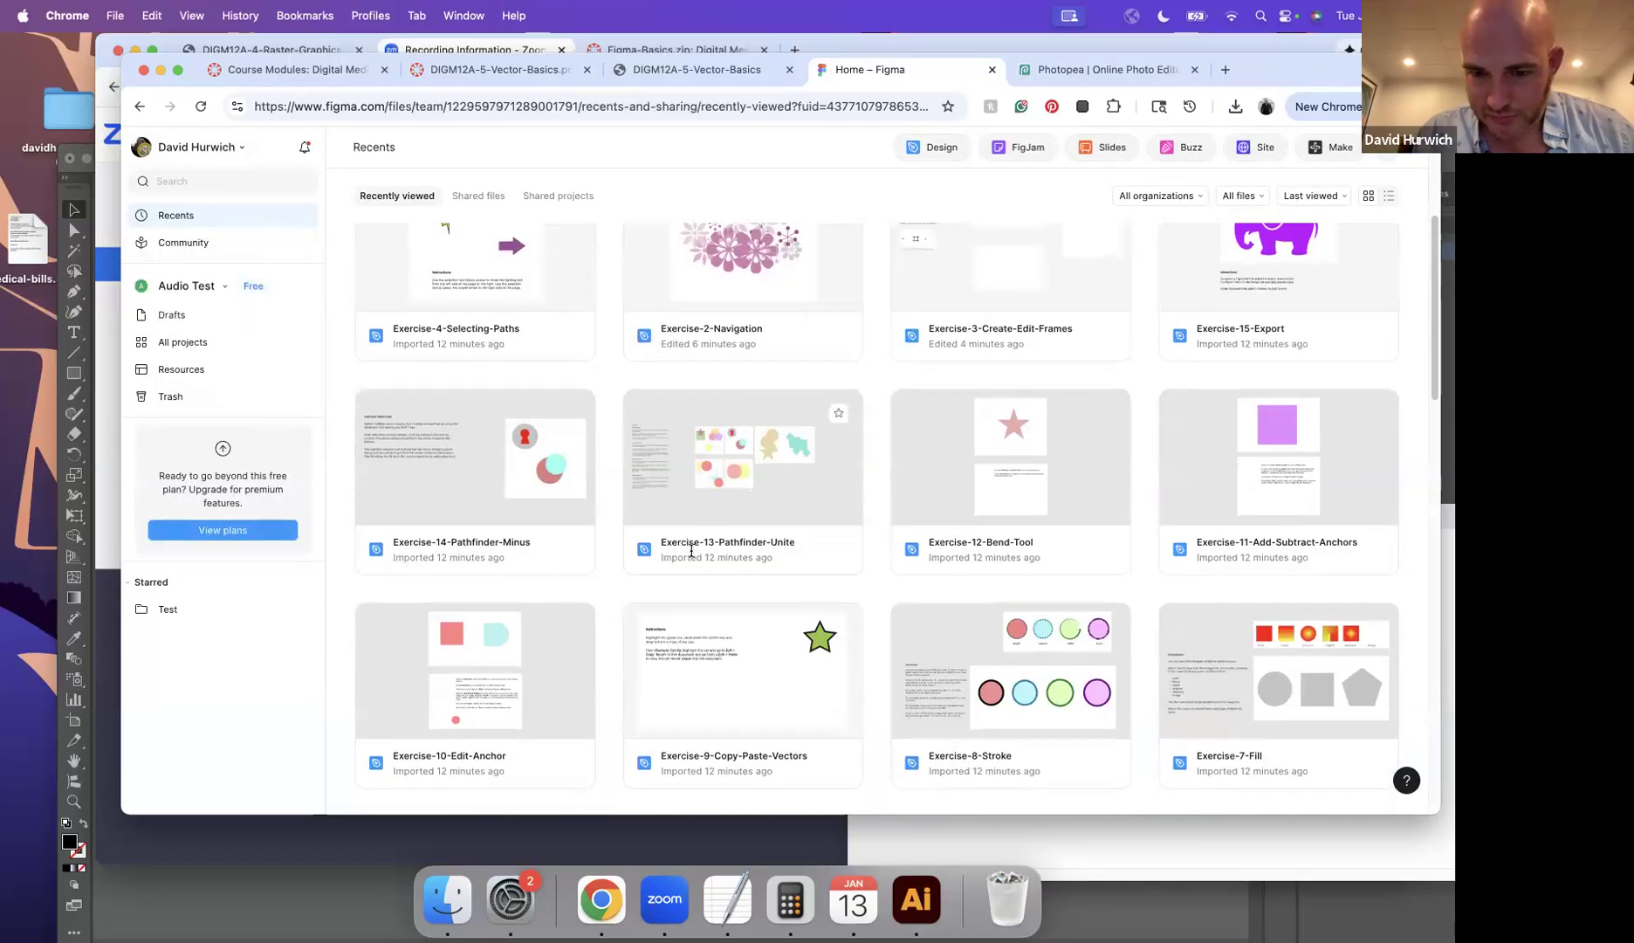
pyautogui.scroll(-3, 691, 550)
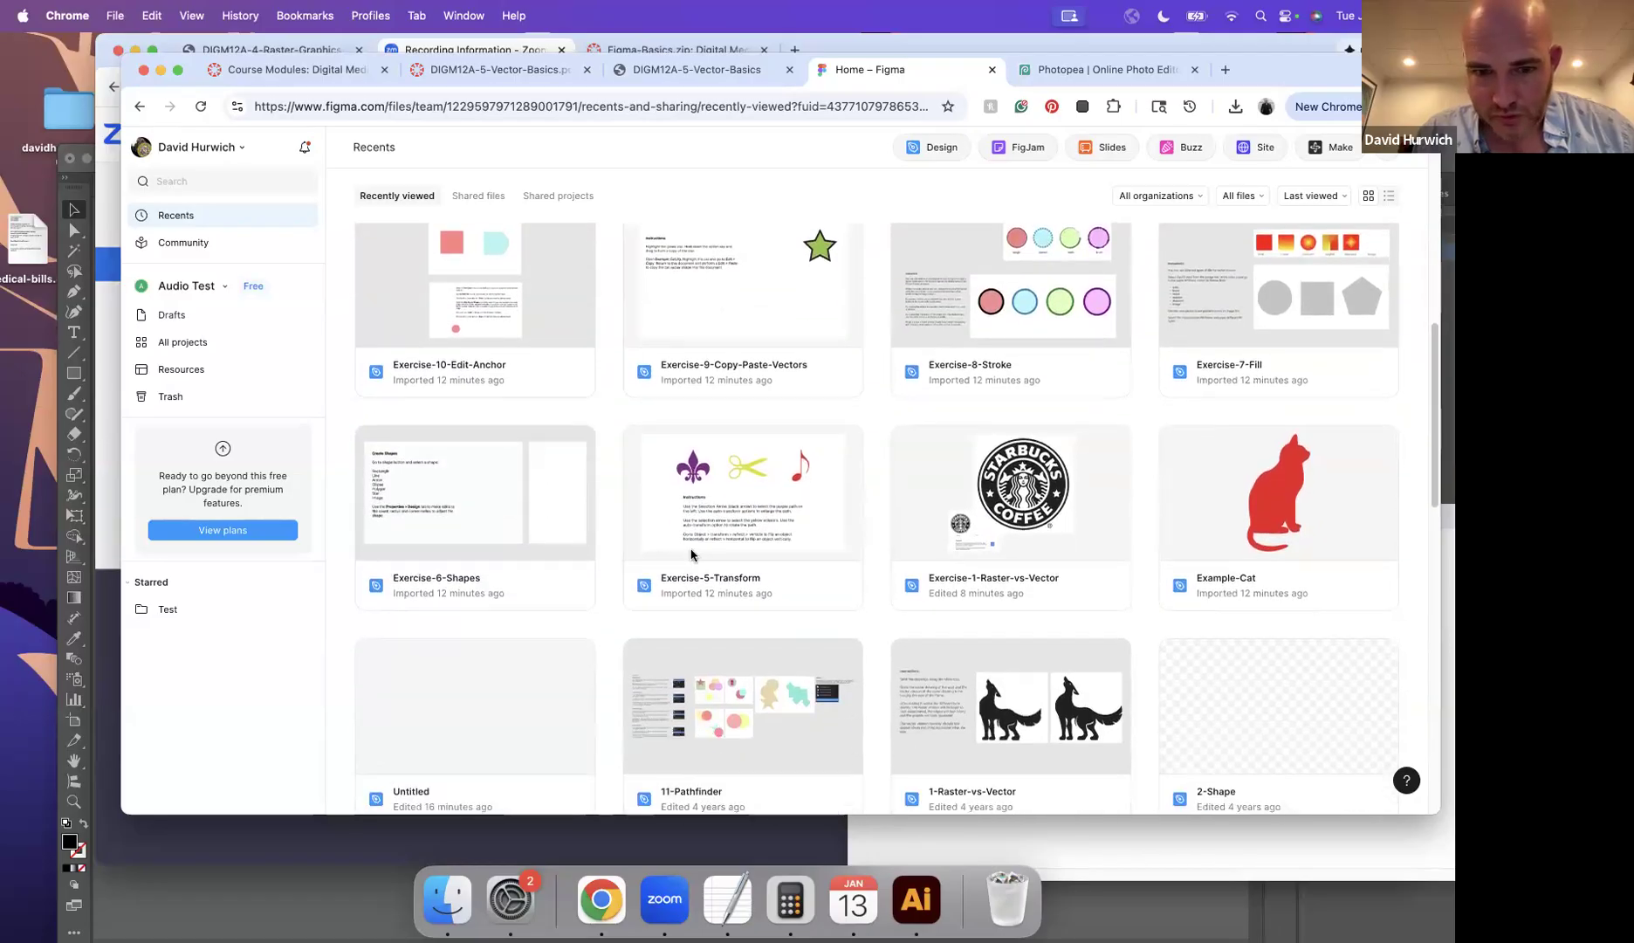
pyautogui.doubleClick(770, 557)
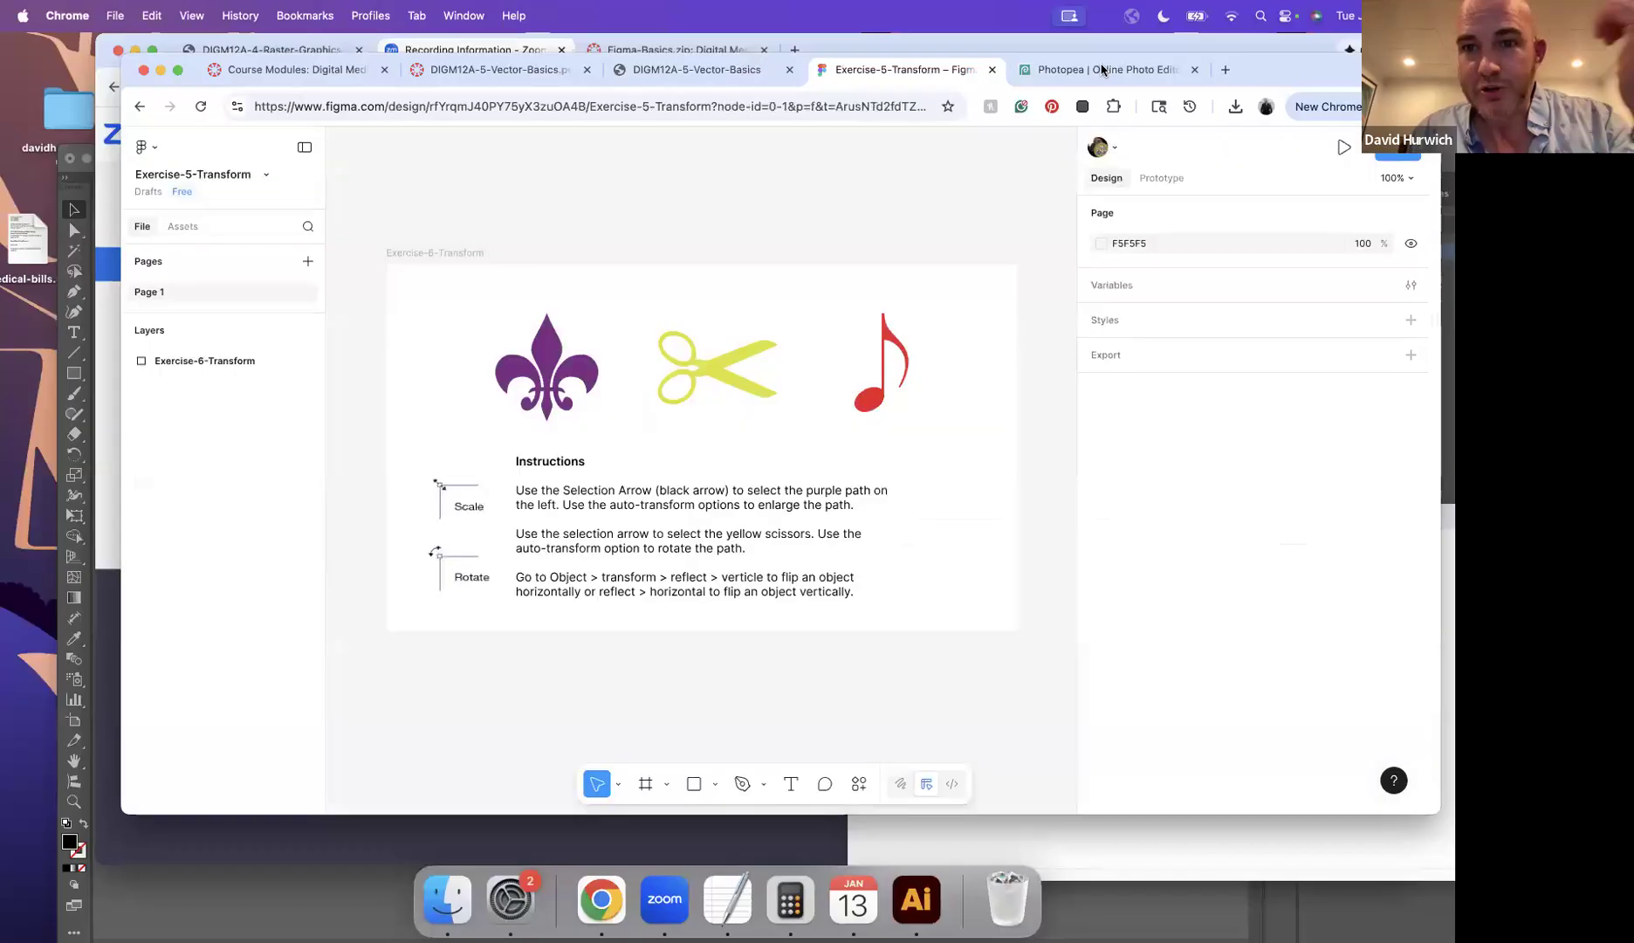
# Step: Switch to Photopea and make a rectangular selection around the whole football
pyautogui.hotkey('ctrl', 'Tab')
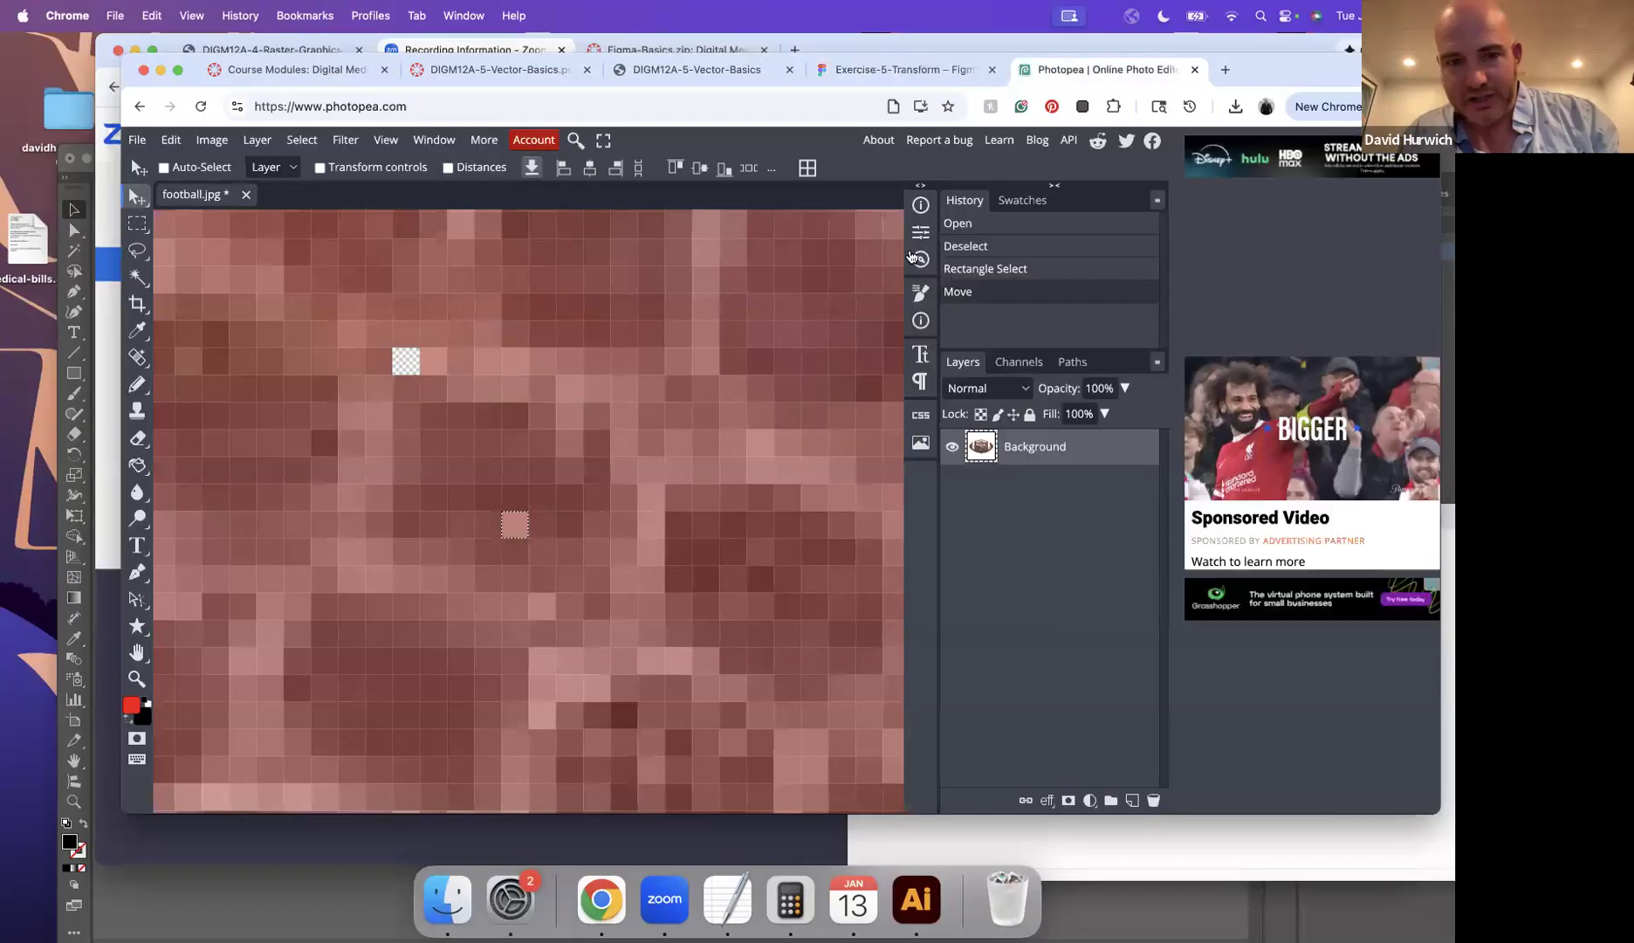
pyautogui.press('super+minus')
pyautogui.press('super+minus')
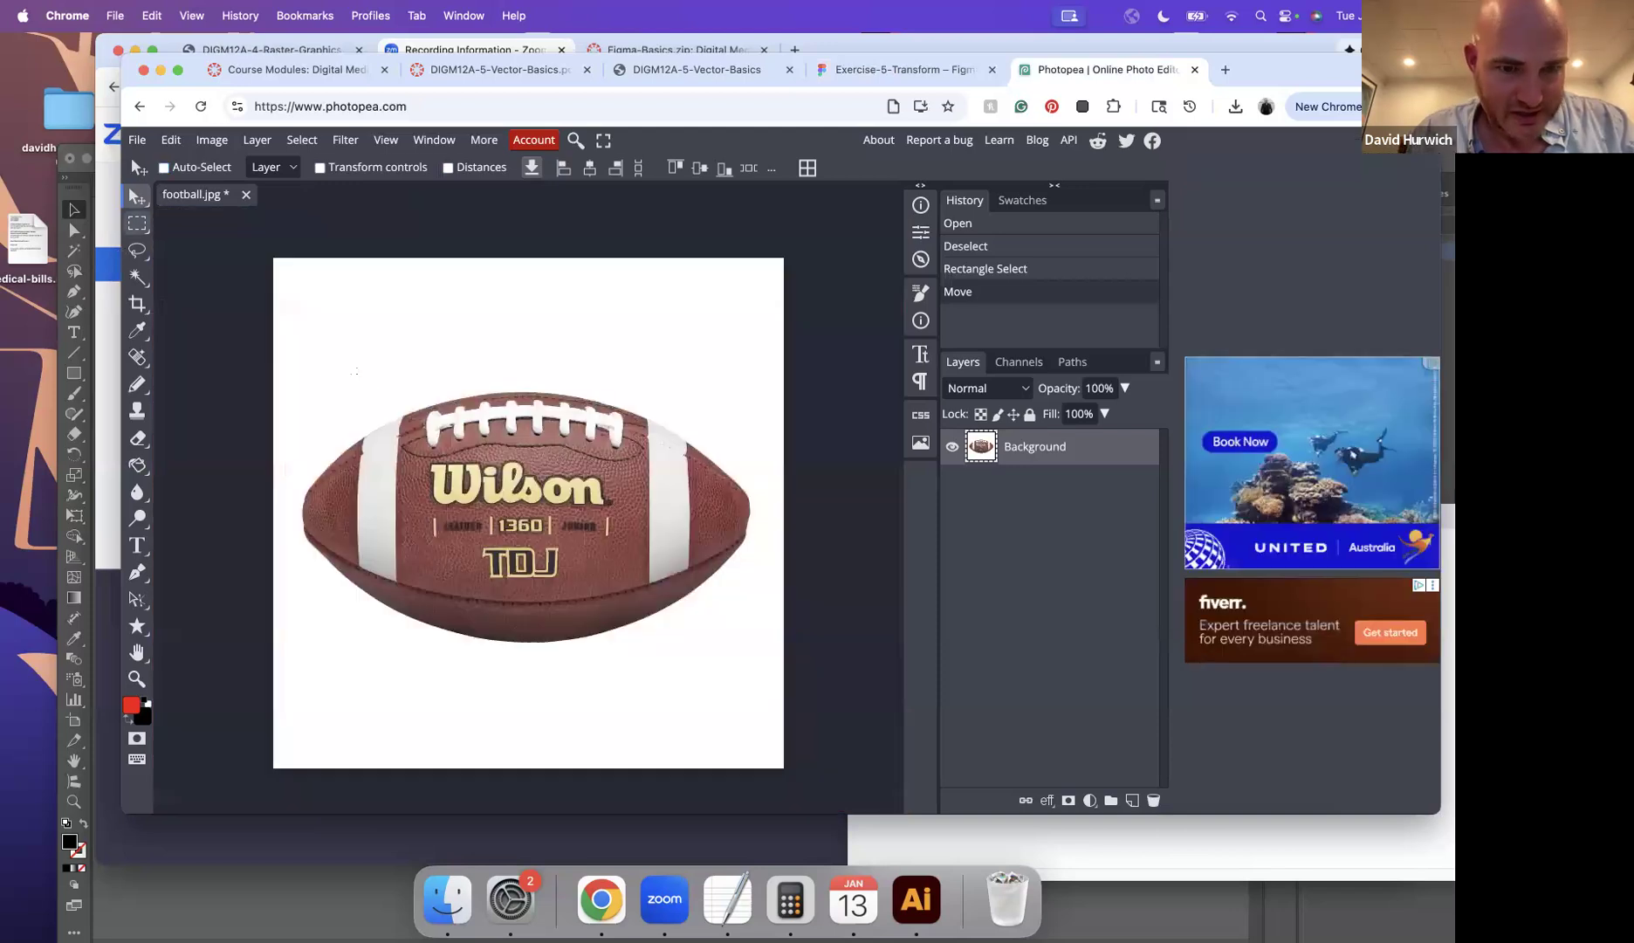
pyautogui.press('m')
pyautogui.moveTo(291, 365); pyautogui.dragTo(761, 679)
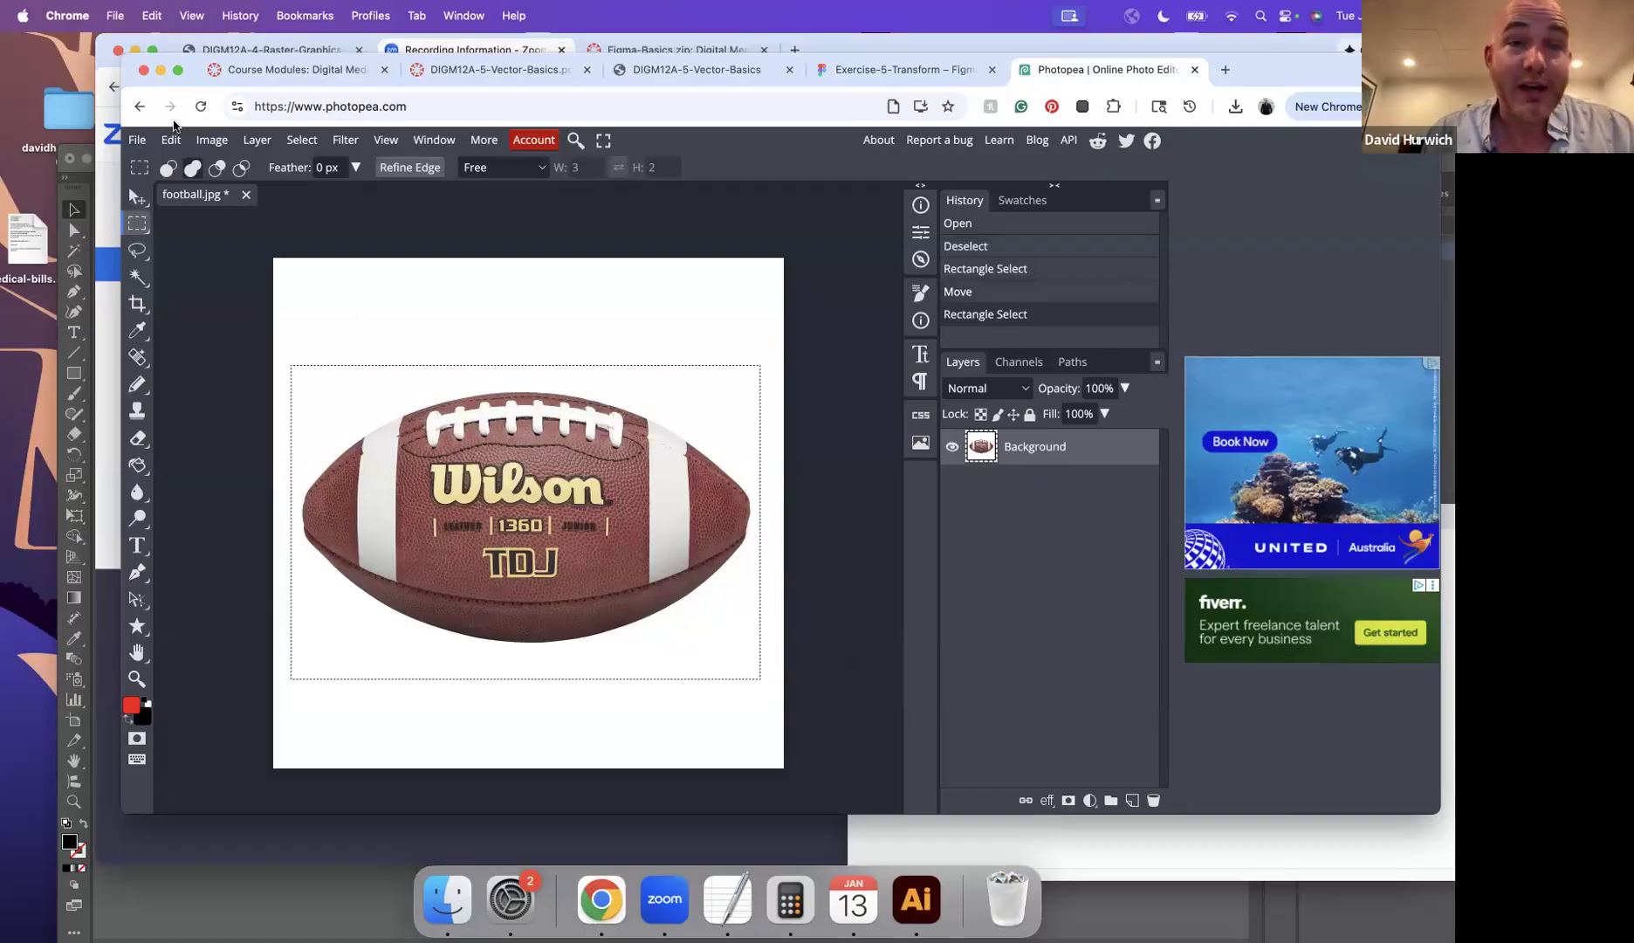
# Step: Free Transform the selected football area to about 70.41% scale with a rotation of about 2.8°, and apply it
pyautogui.click(171, 139)
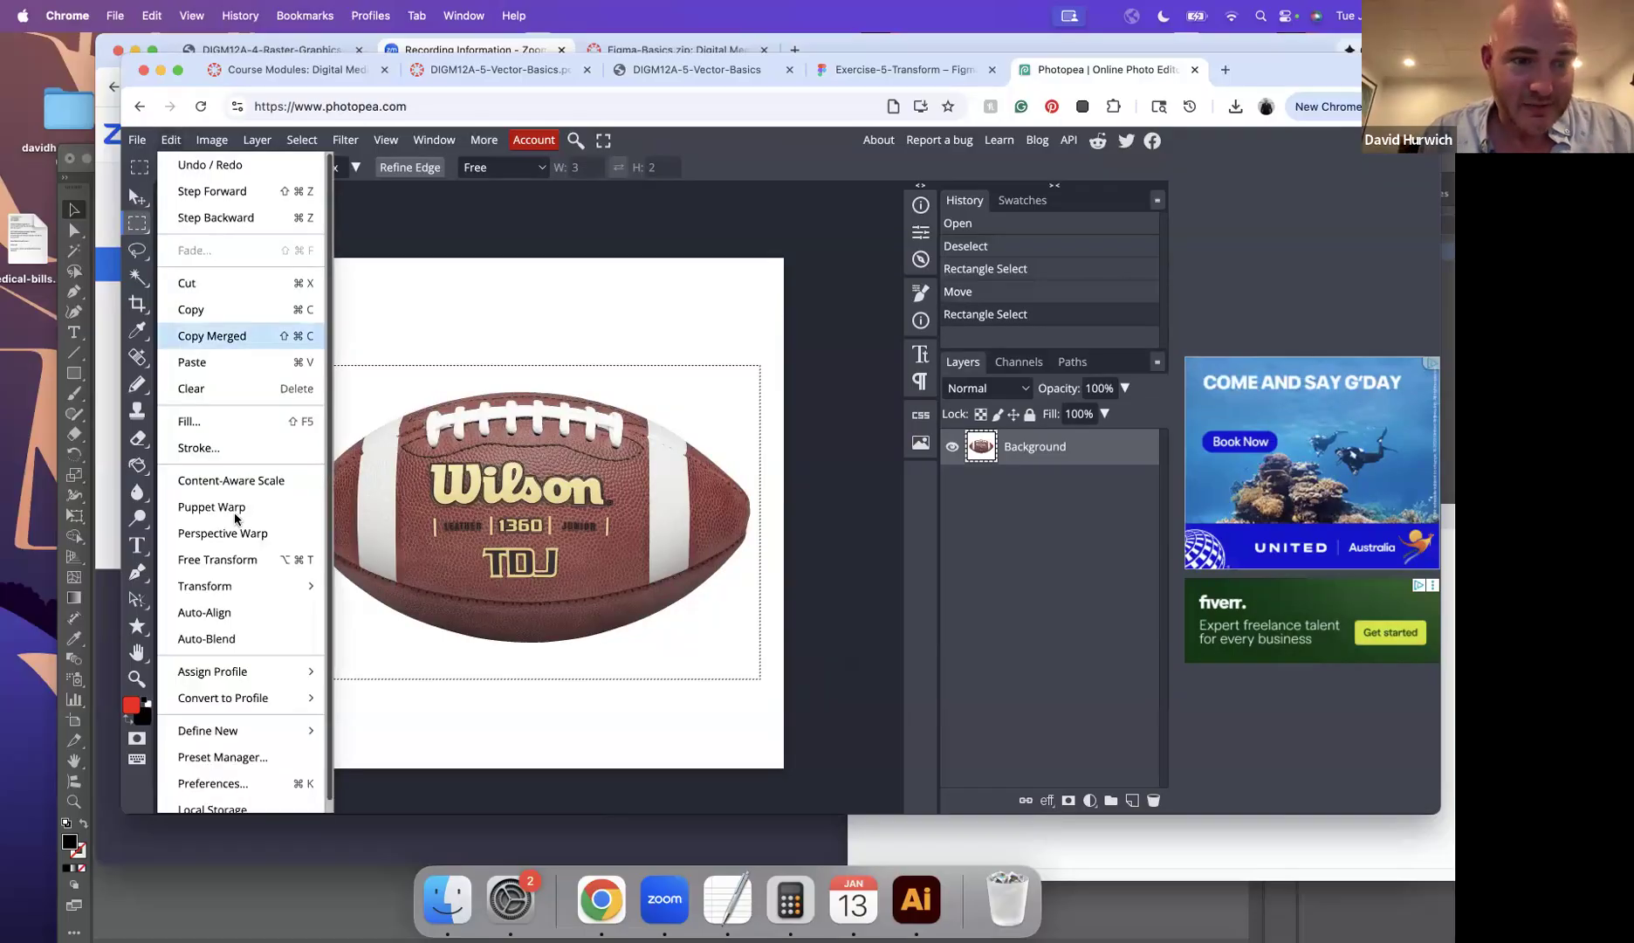
pyautogui.click(229, 559)
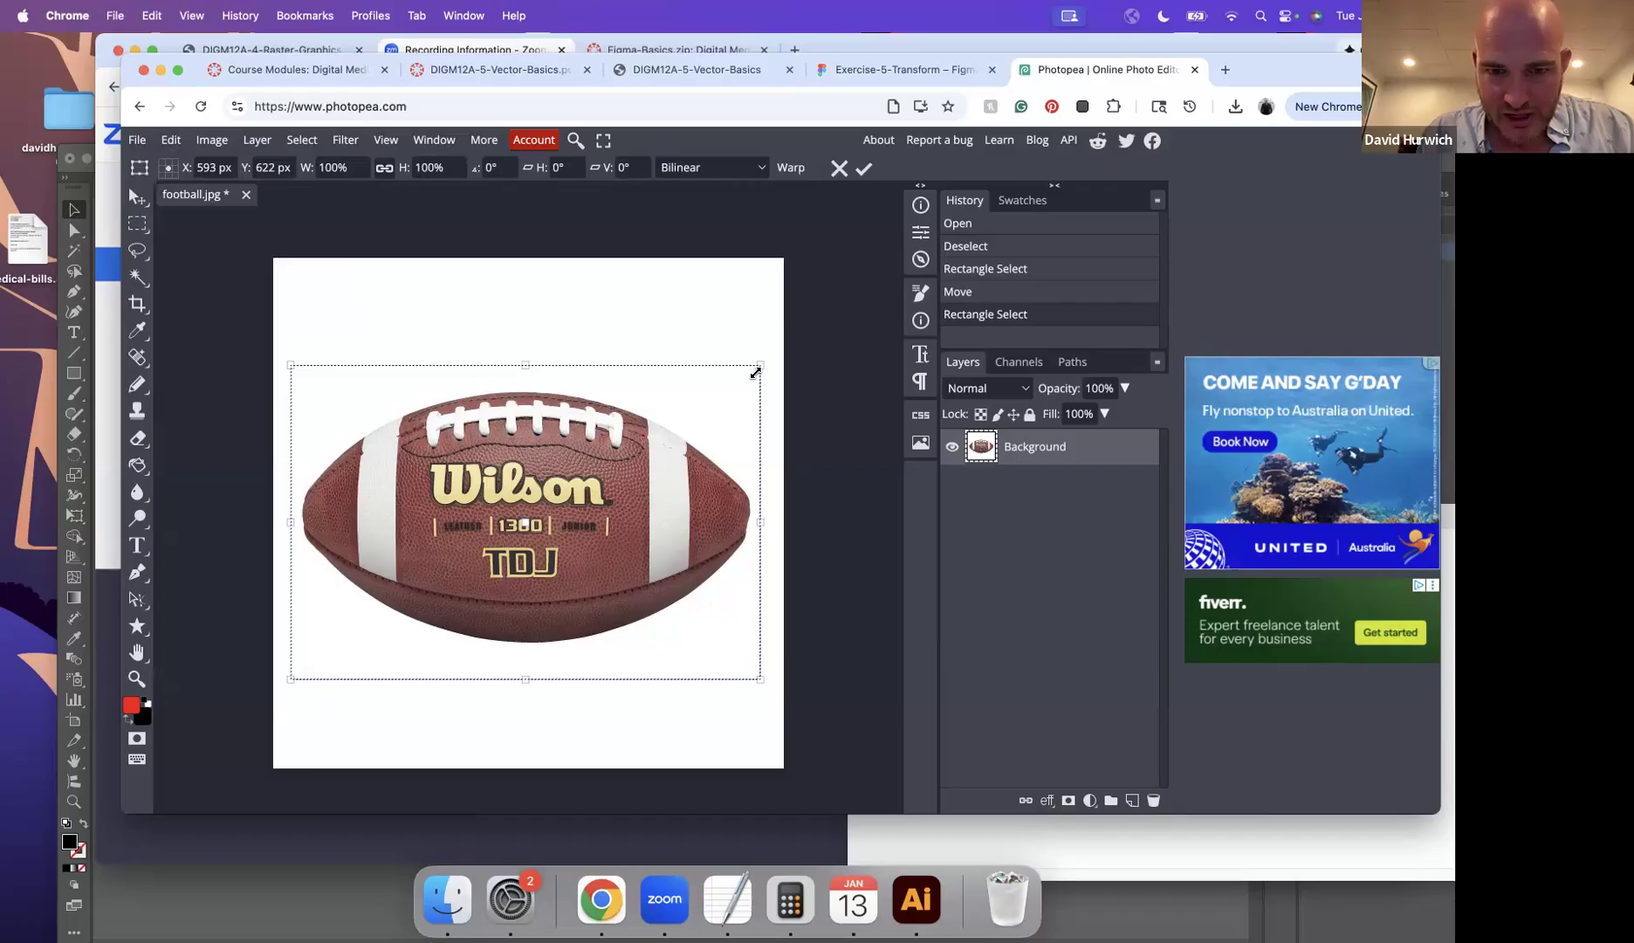
pyautogui.moveTo(761, 366); pyautogui.dragTo(508, 541)
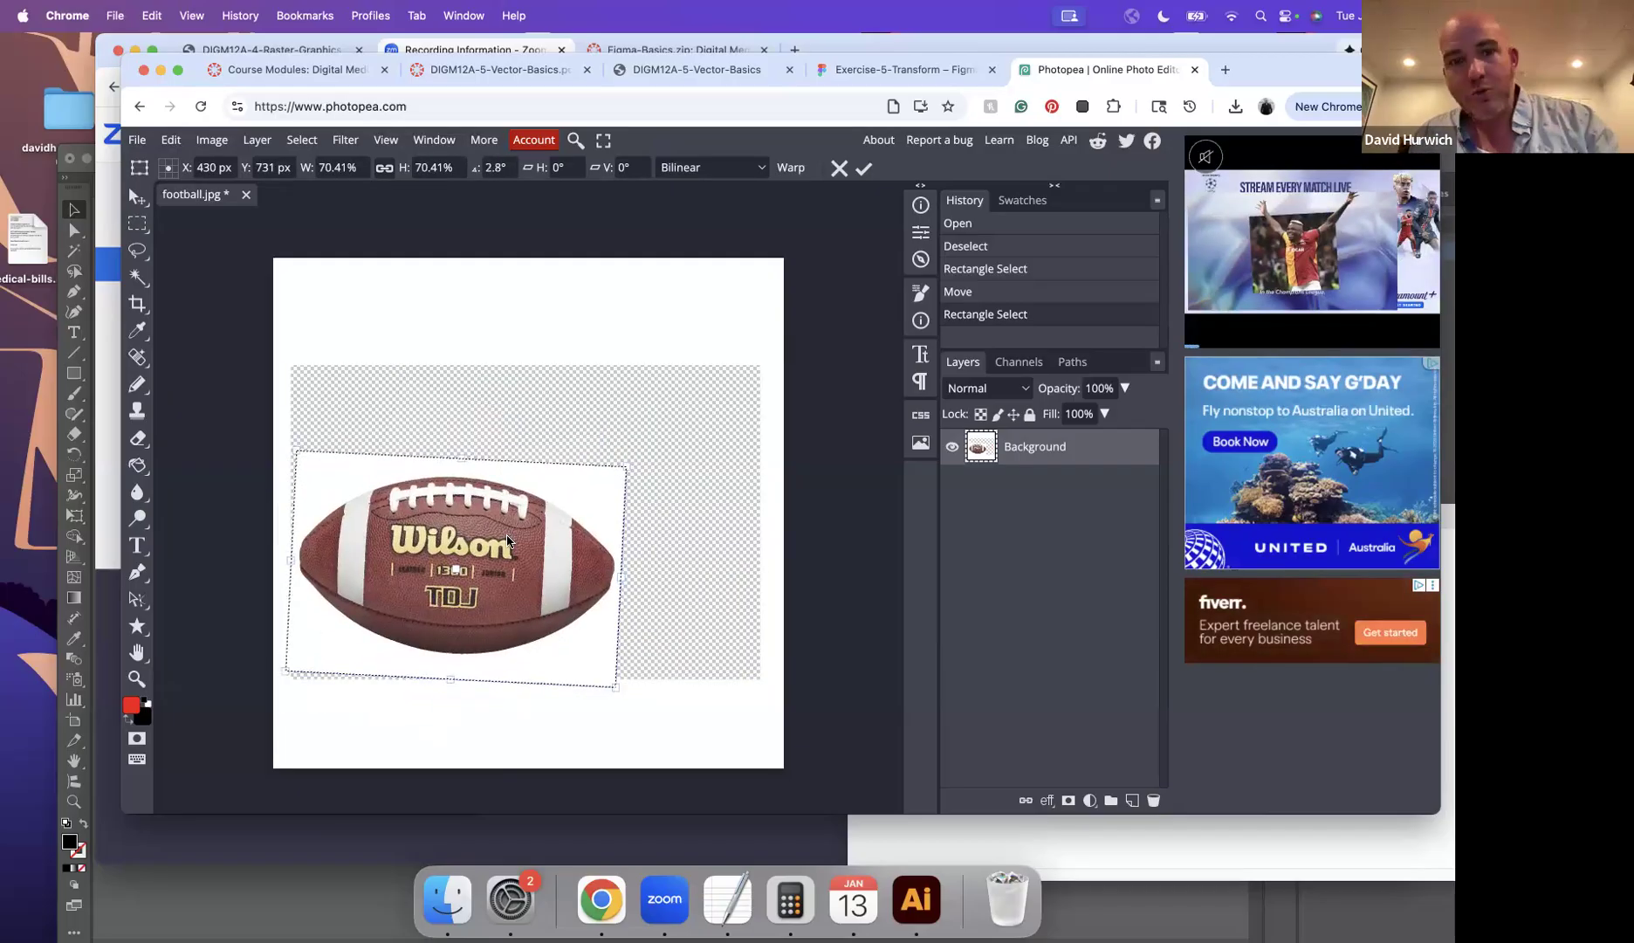
pyautogui.click(863, 167)
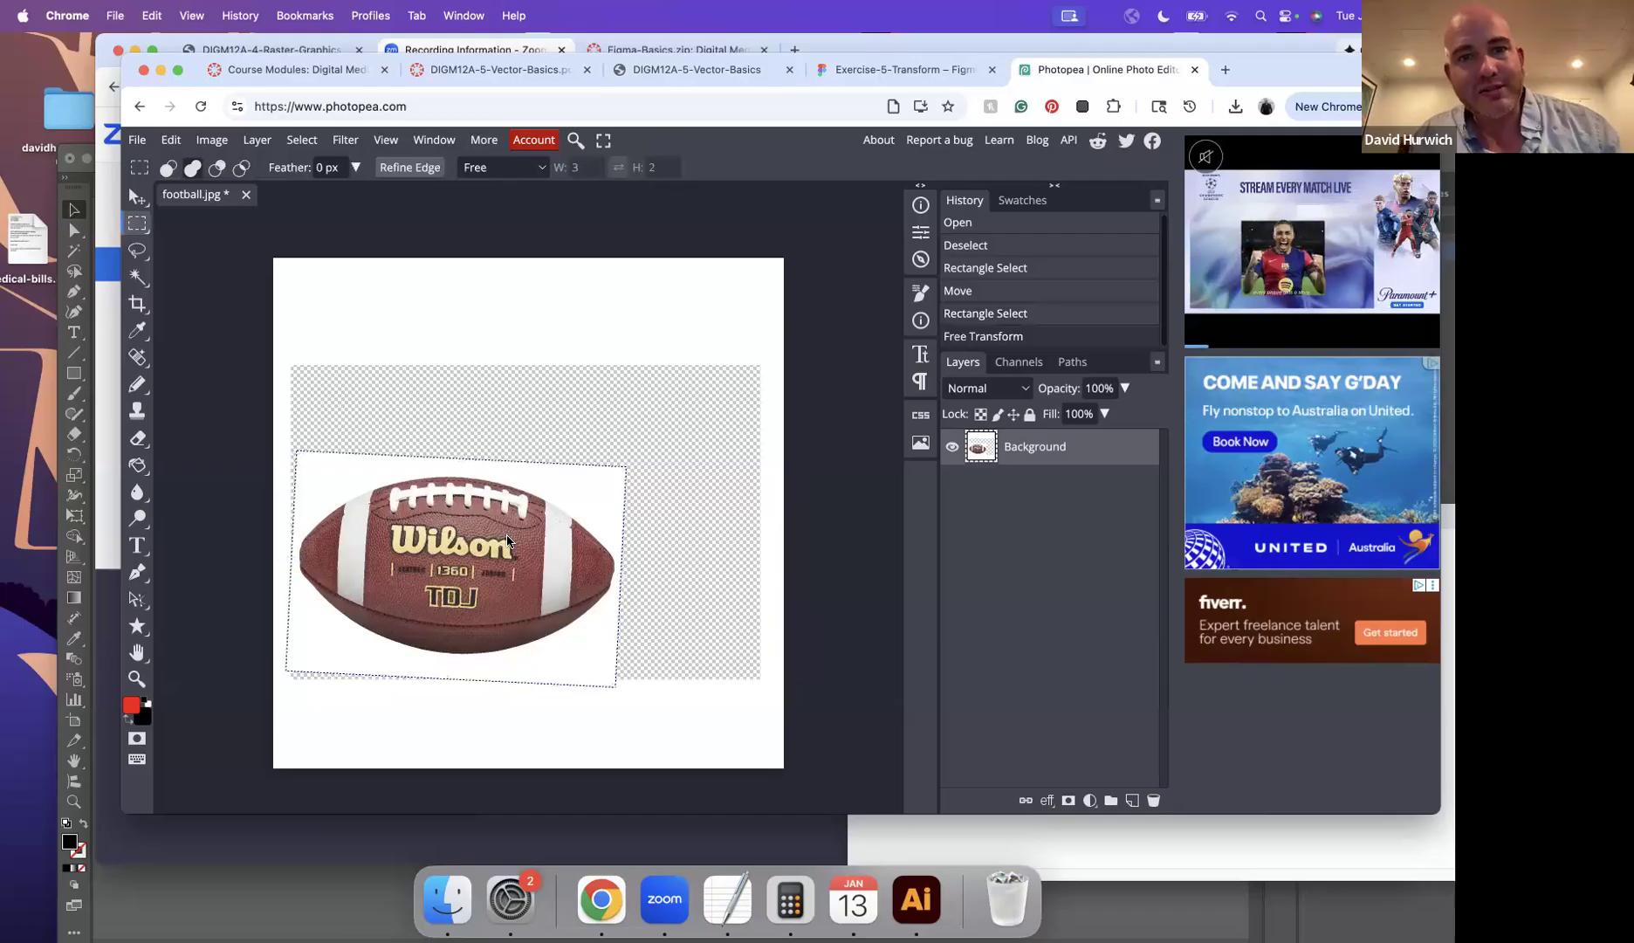
# Step: Switch to Exercise-5-Transform in Figma and enlarge the purple fleur-de-lis to about 168 by 168
pyautogui.click(867, 70)
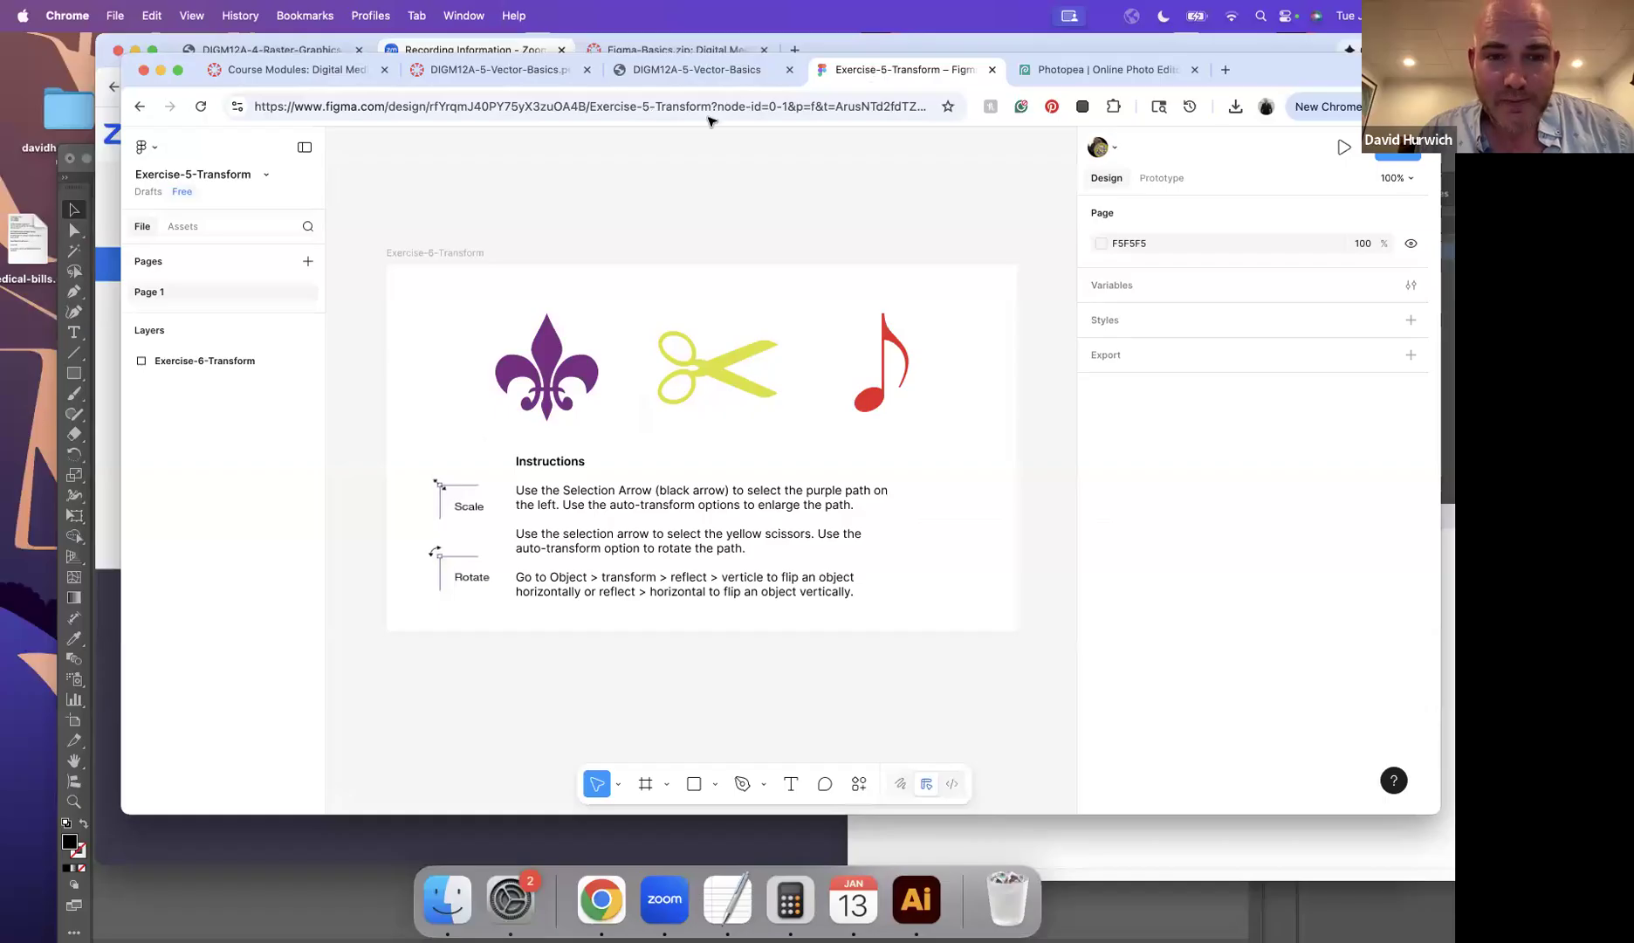
pyautogui.click(541, 350)
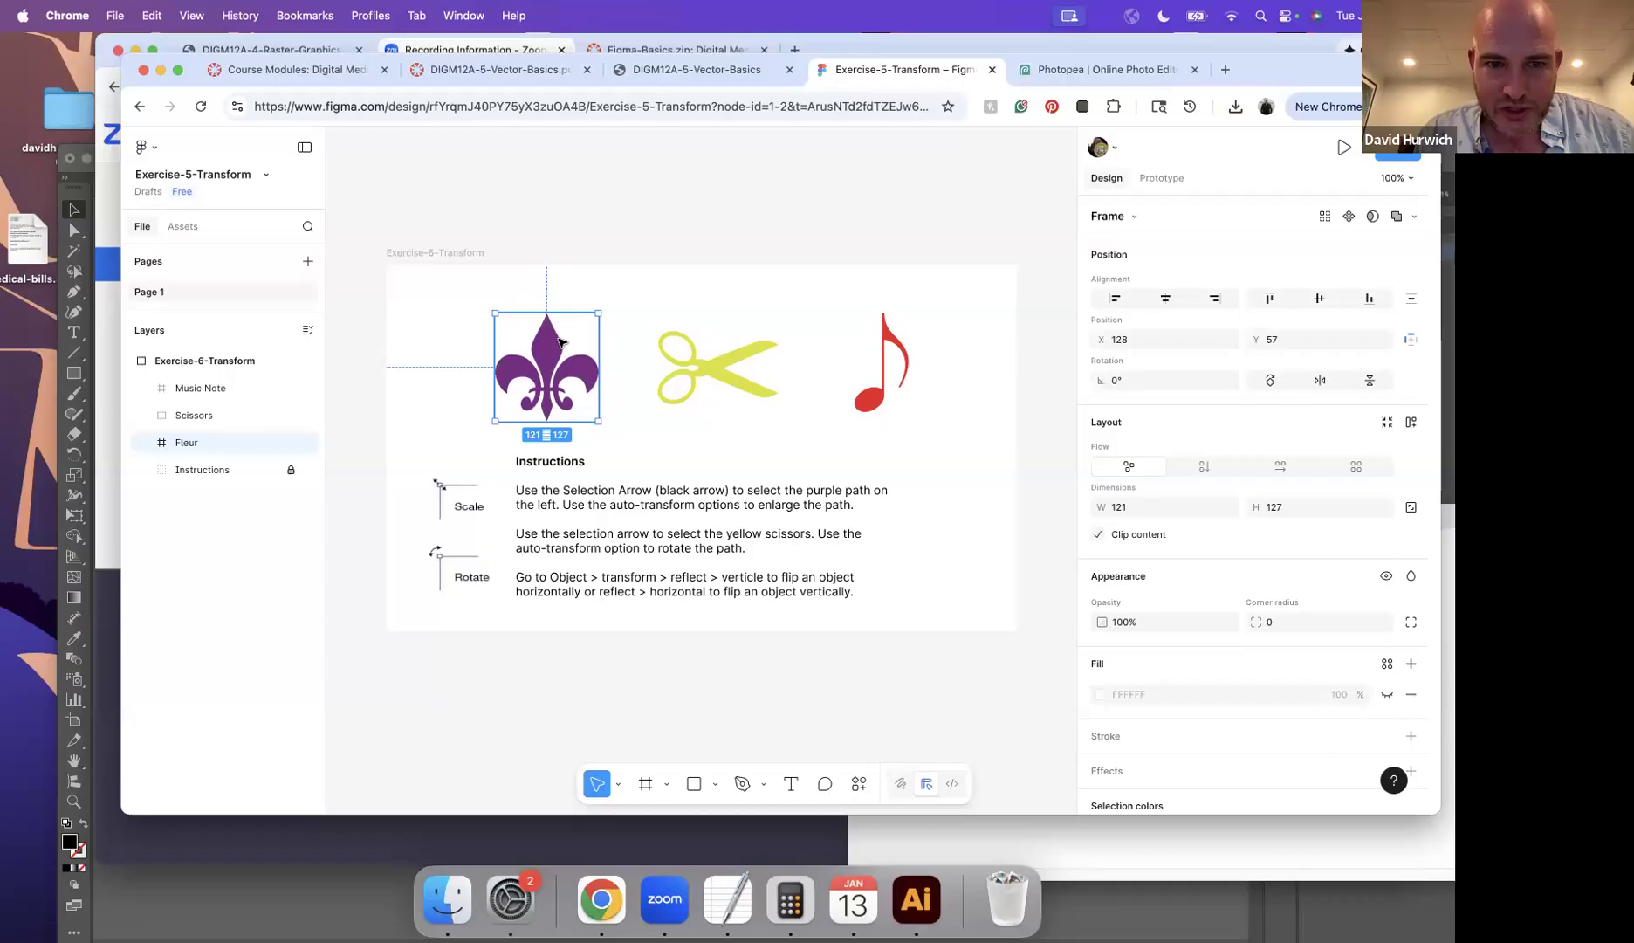
pyautogui.press('super+plus')
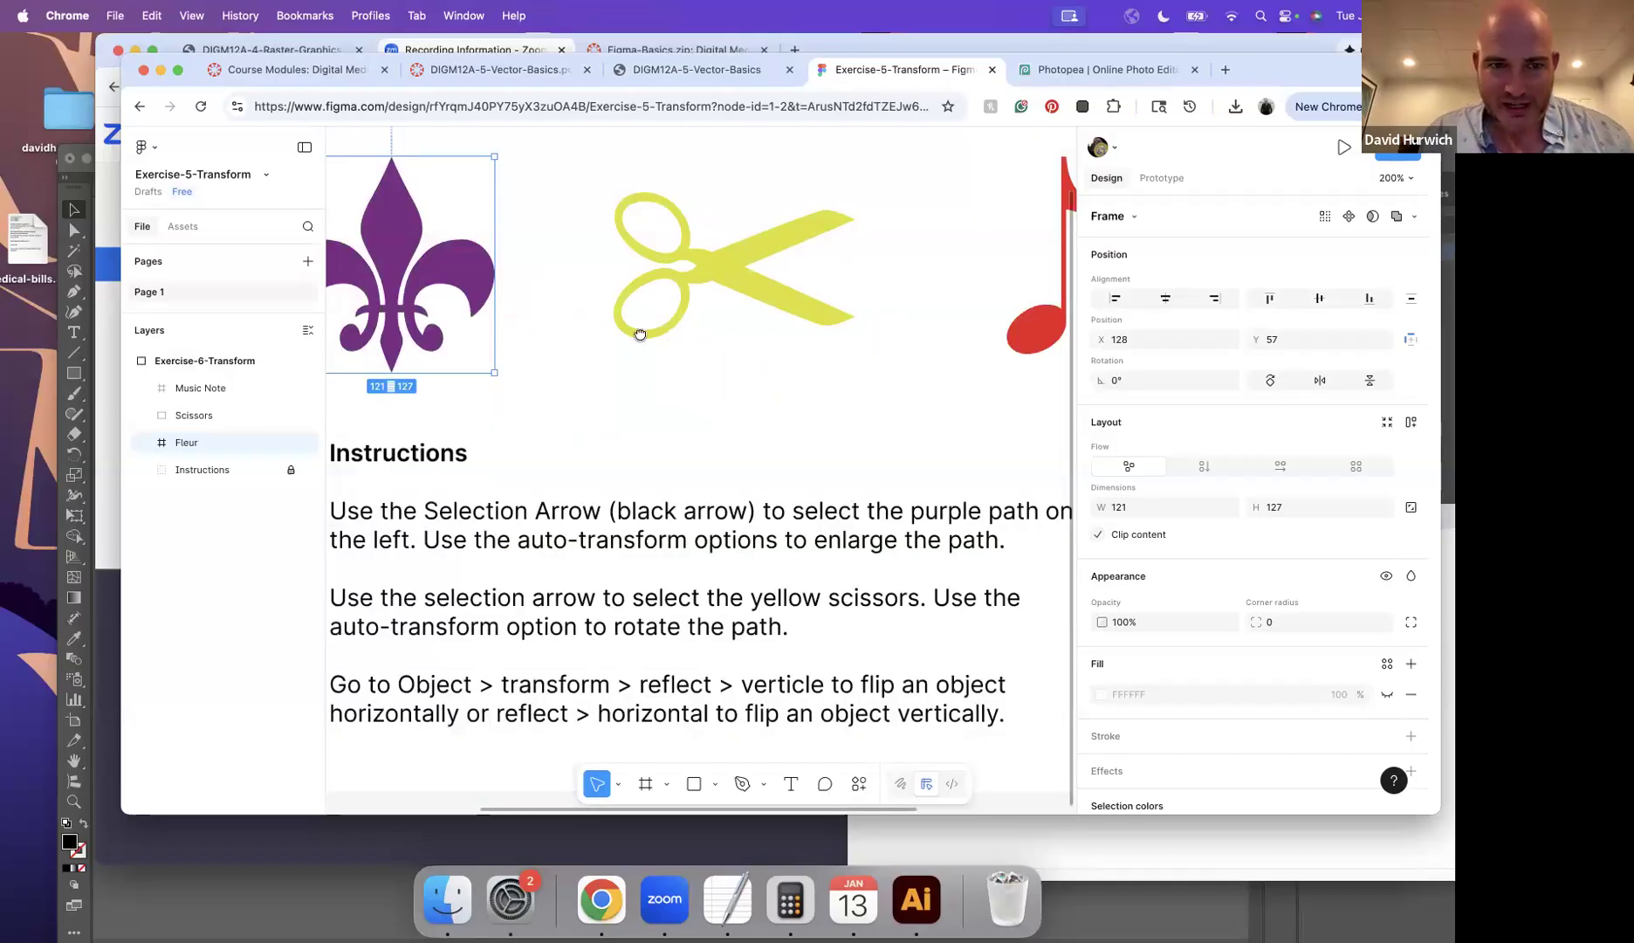
pyautogui.moveTo(641, 335); pyautogui.dragTo(814, 428)
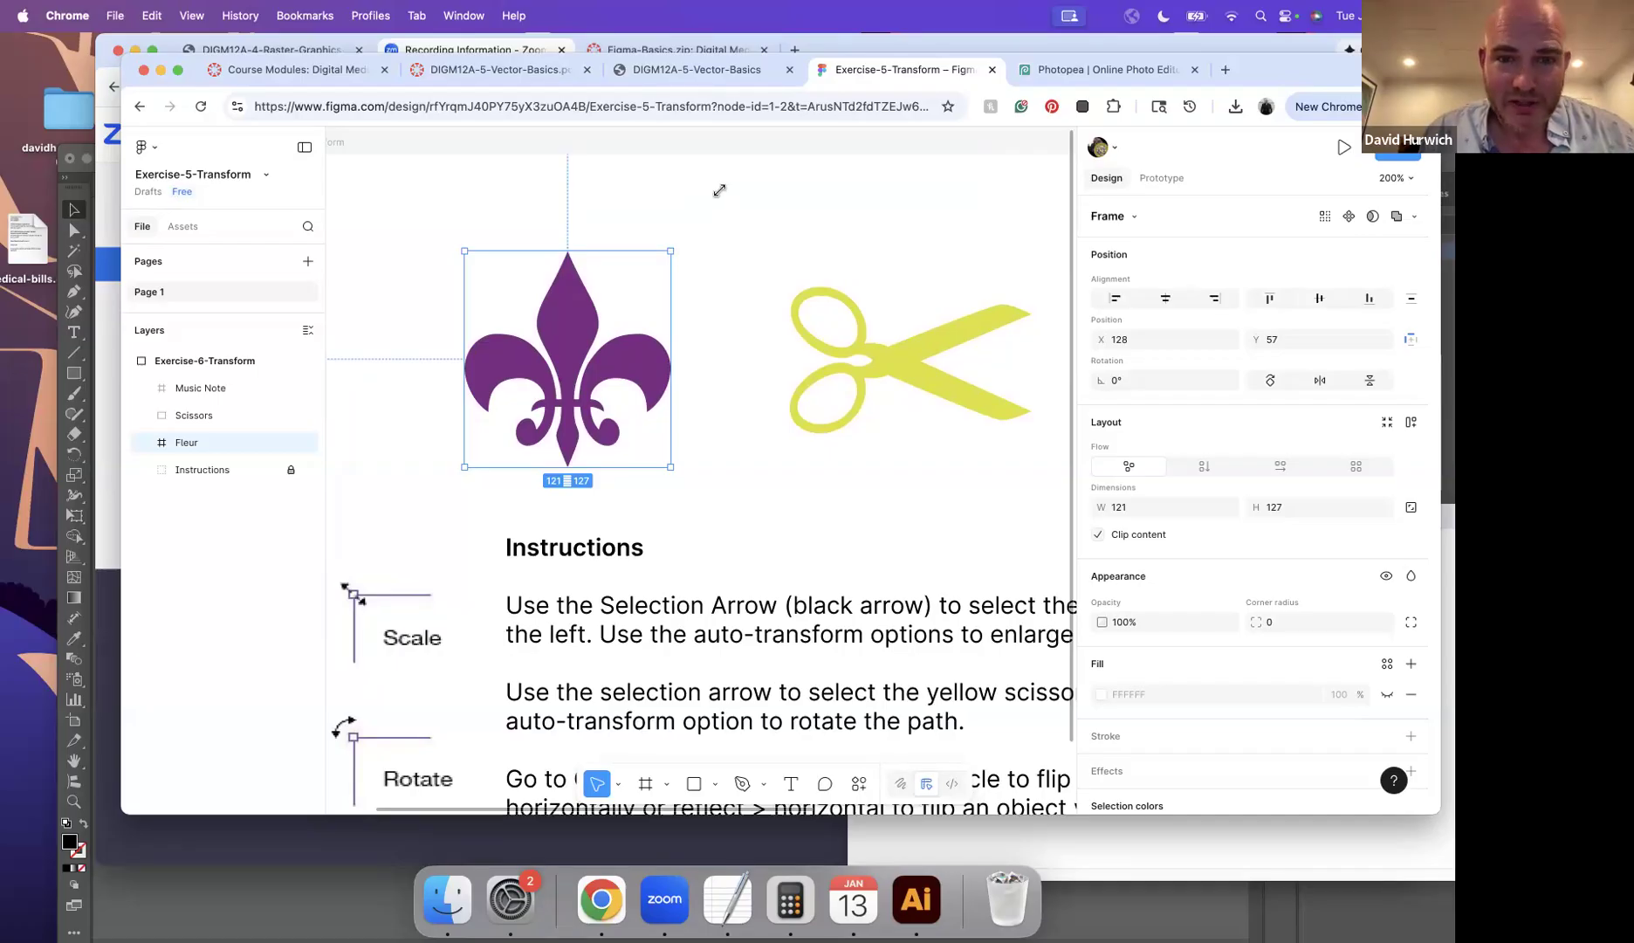
pyautogui.moveTo(751, 155); pyautogui.dragTo(741, 248)
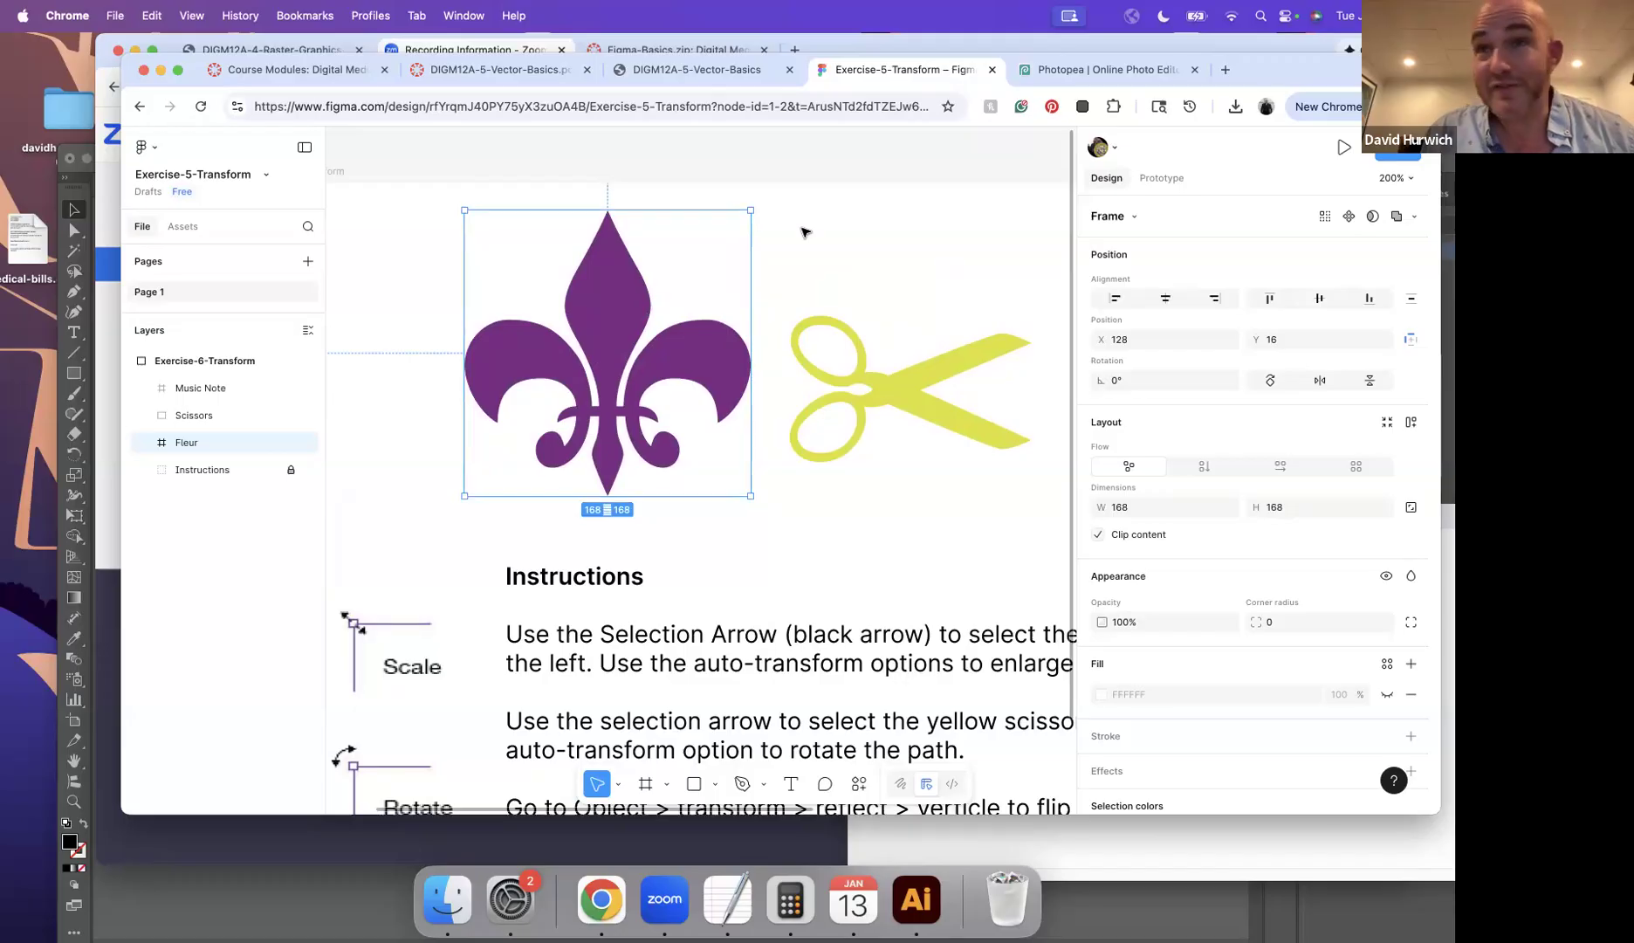
pyautogui.click(841, 225)
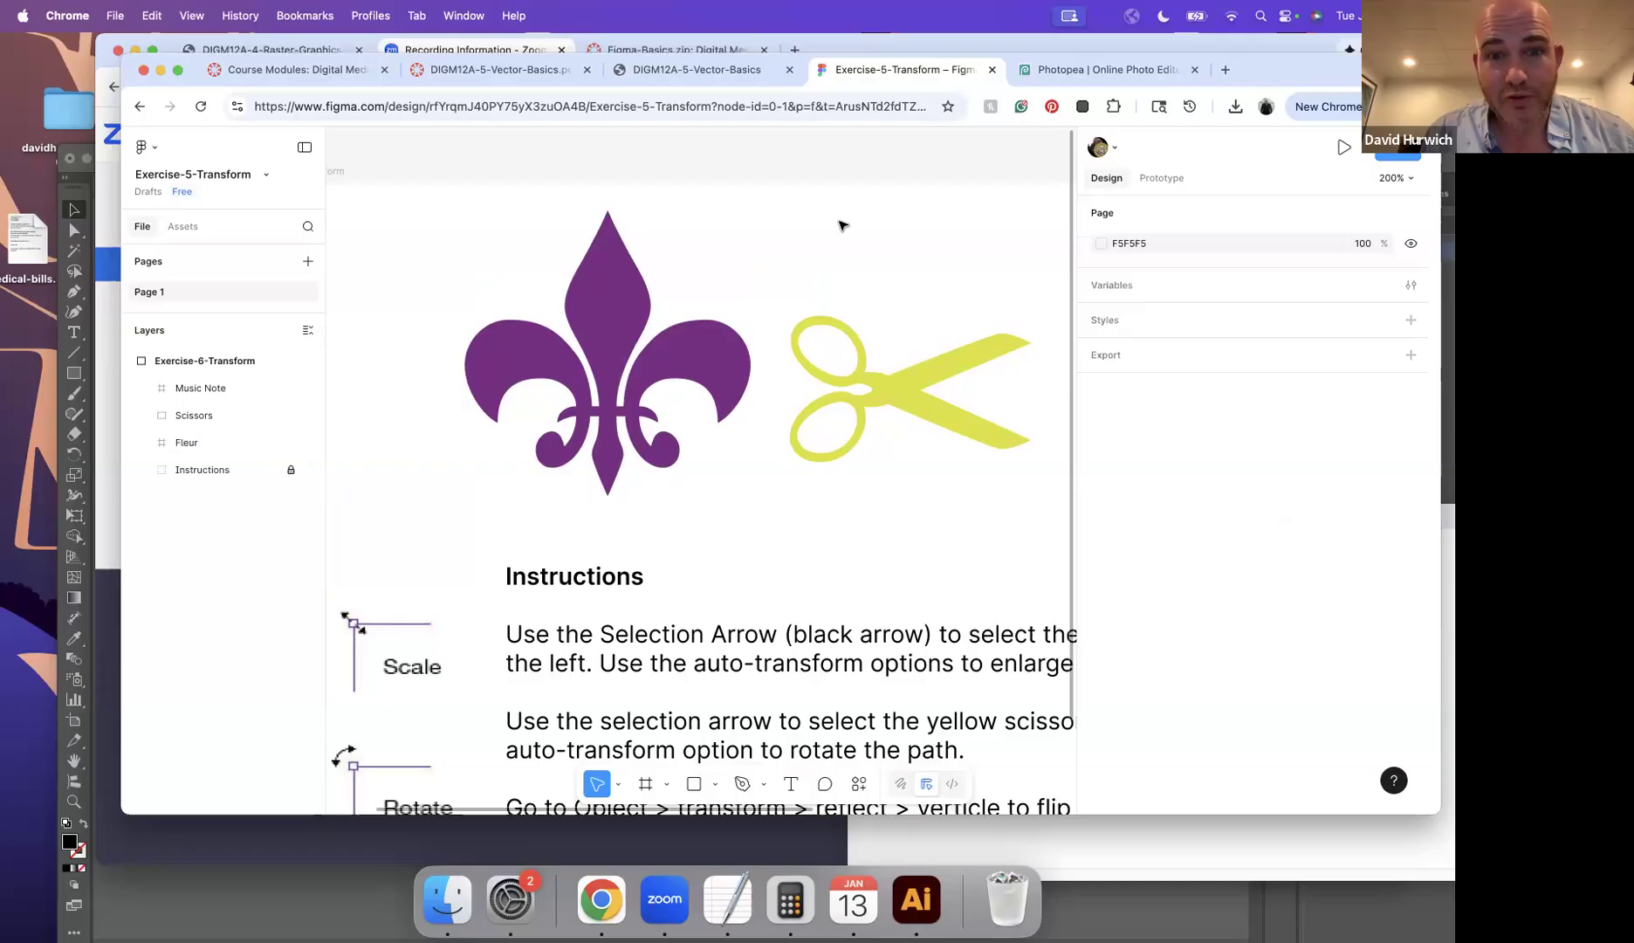
pyautogui.hscroll(5, 663, 232)
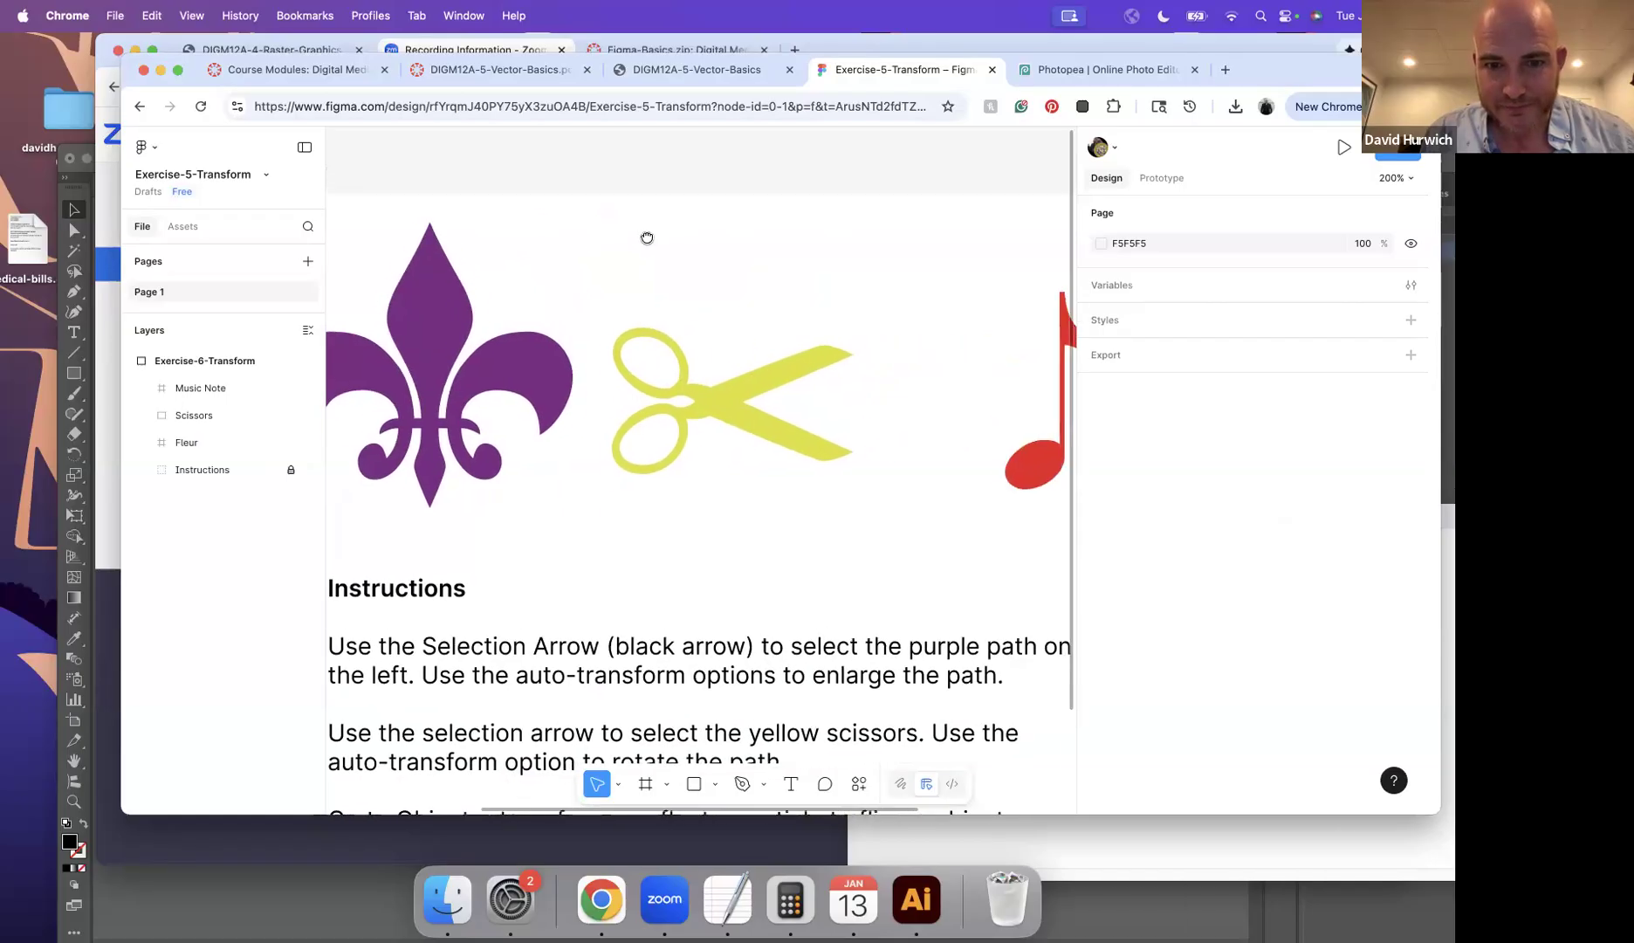
# Step: Move the yellow scissors to about X 368, Y 81 and rotate them to about -15°
pyautogui.click(683, 379)
pyautogui.moveTo(775, 395); pyautogui.dragTo(859, 400)
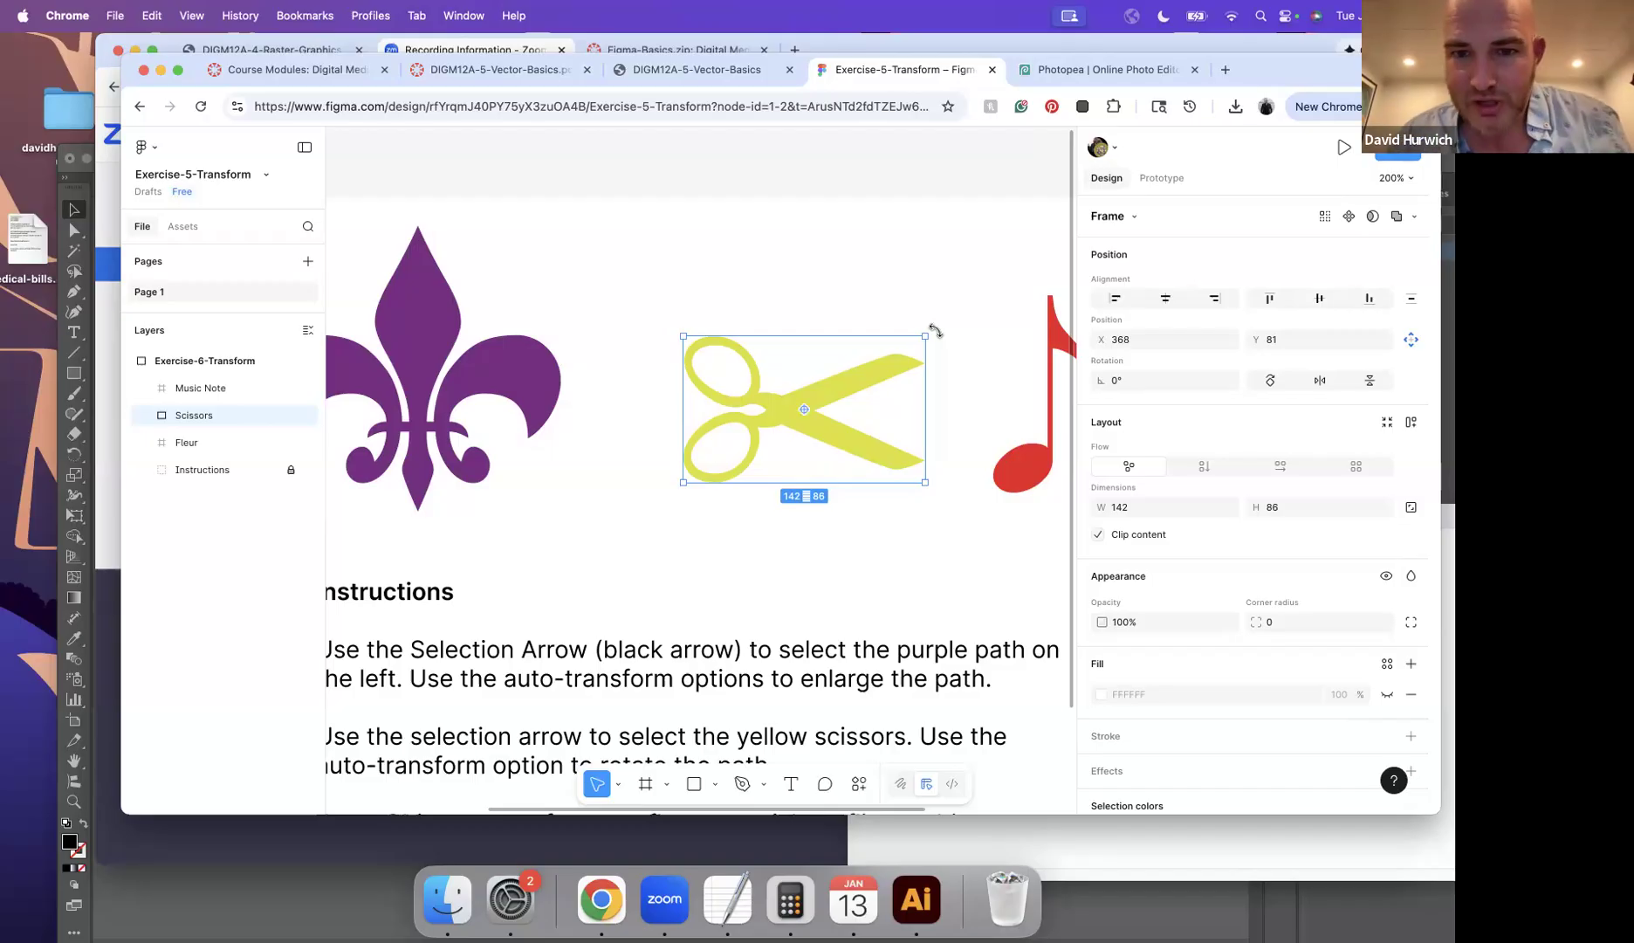
pyautogui.moveTo(942, 369); pyautogui.dragTo(804, 482)
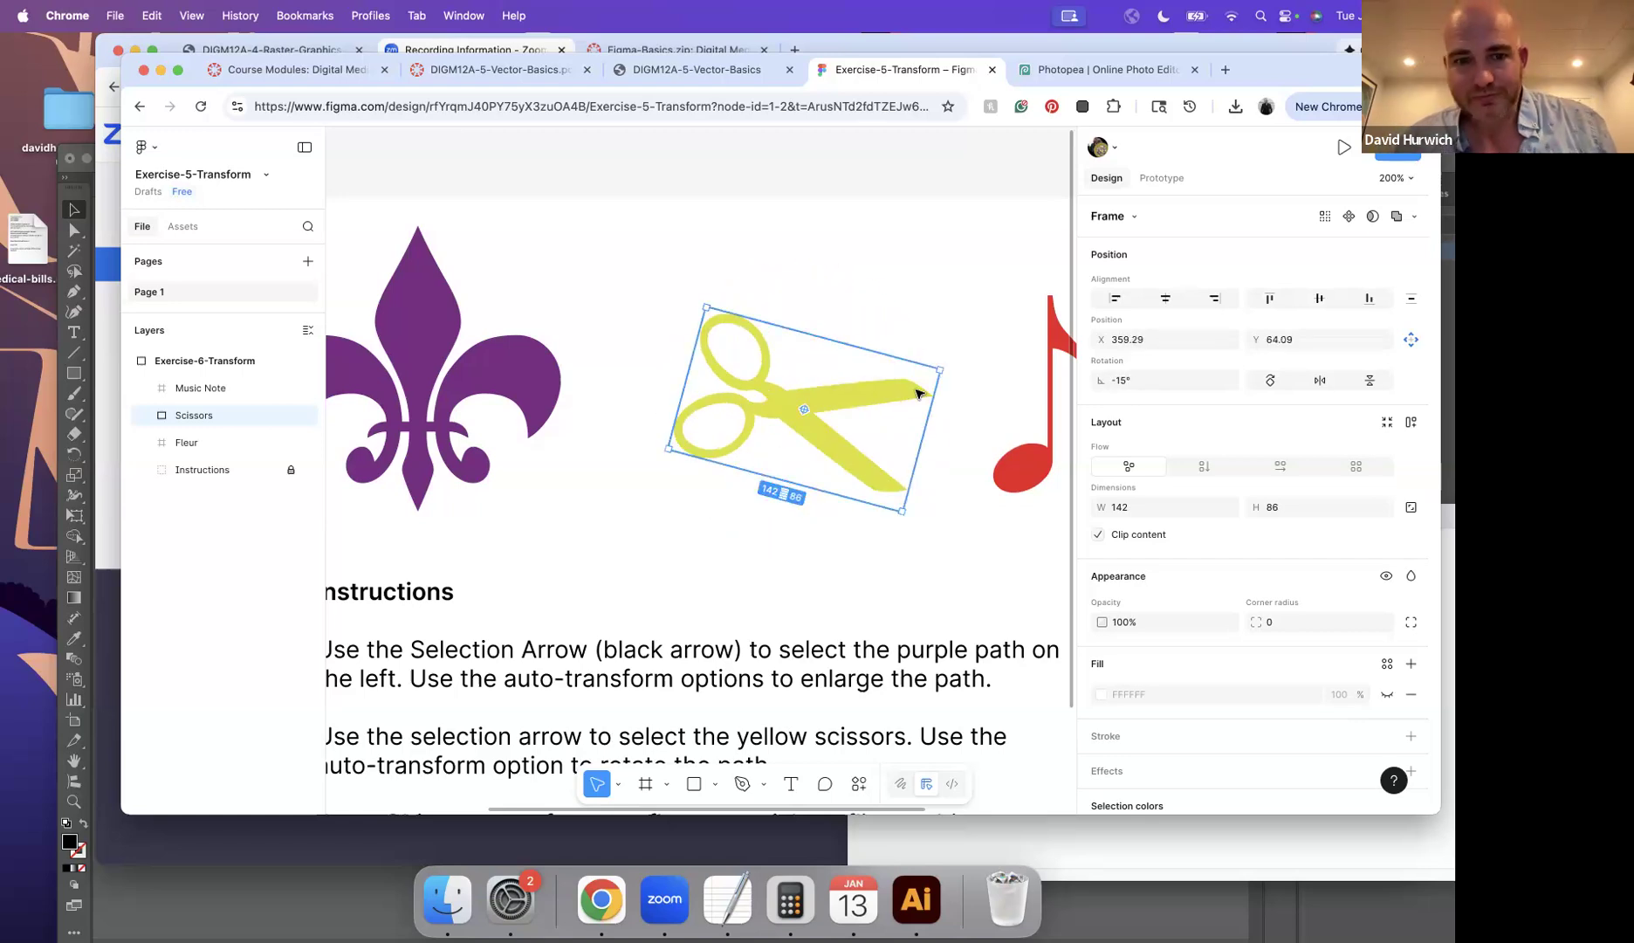
# Step: Move the red music note to about X 572, Y 61 and rotate it to about -0.76°
pyautogui.hscroll(5, 869, 277)
pyautogui.moveTo(860, 330); pyautogui.dragTo(895, 336)
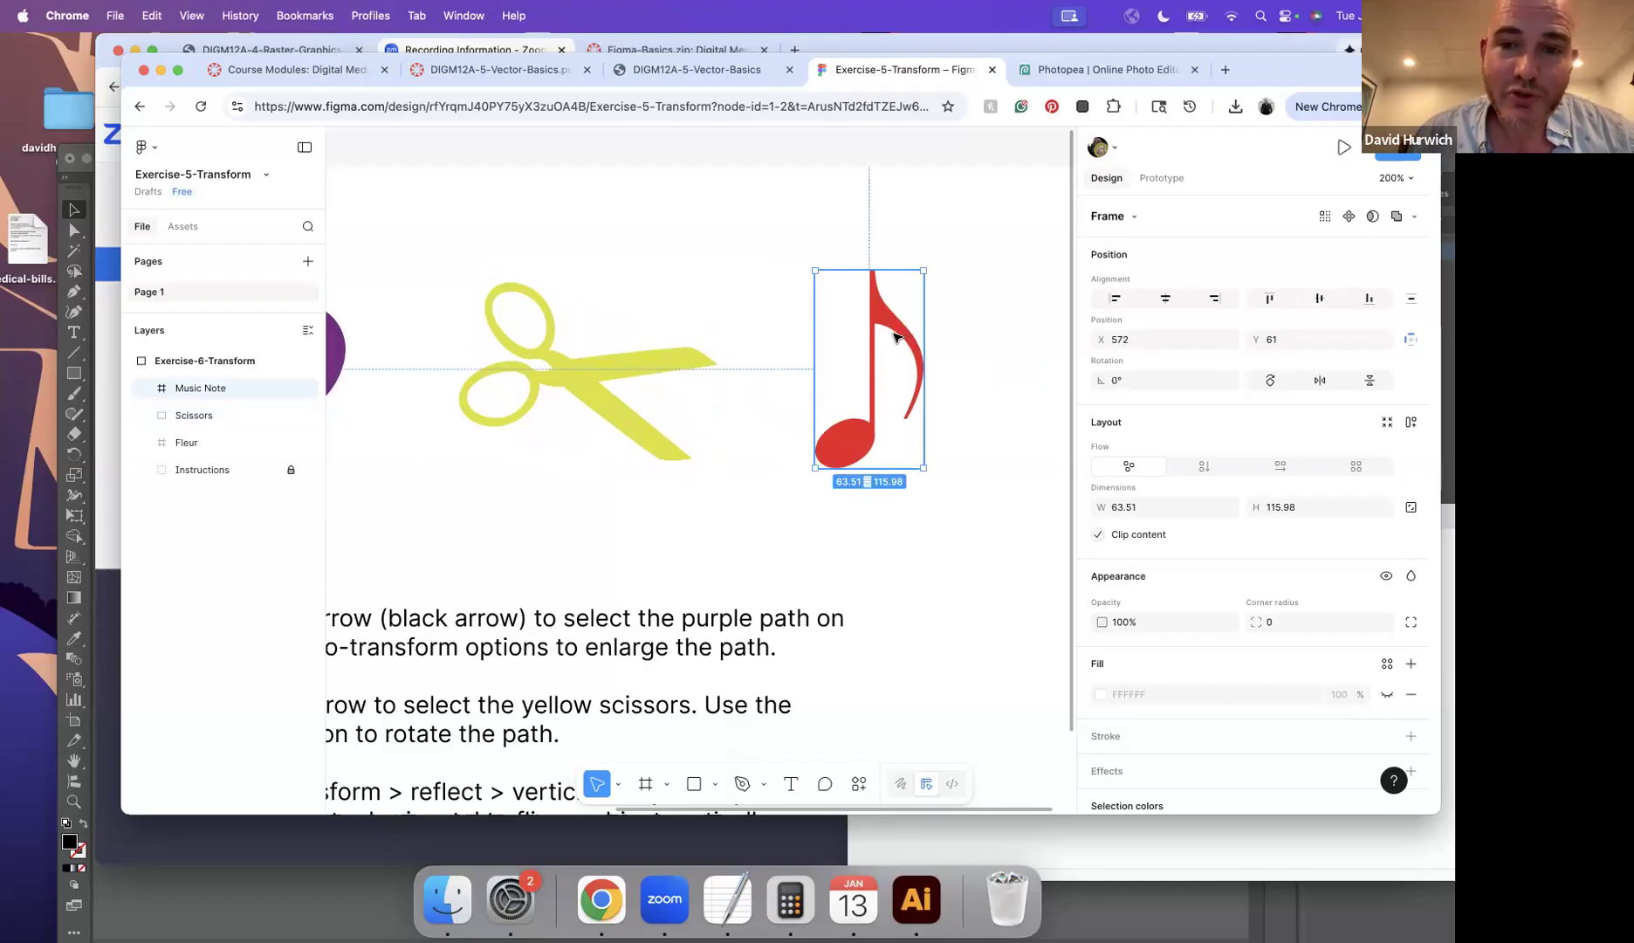
pyautogui.moveTo(932, 267)
pyautogui.mouseDown()
pyautogui.moveTo(905, 501)
pyautogui.moveTo(940, 260)
pyautogui.mouseUp()
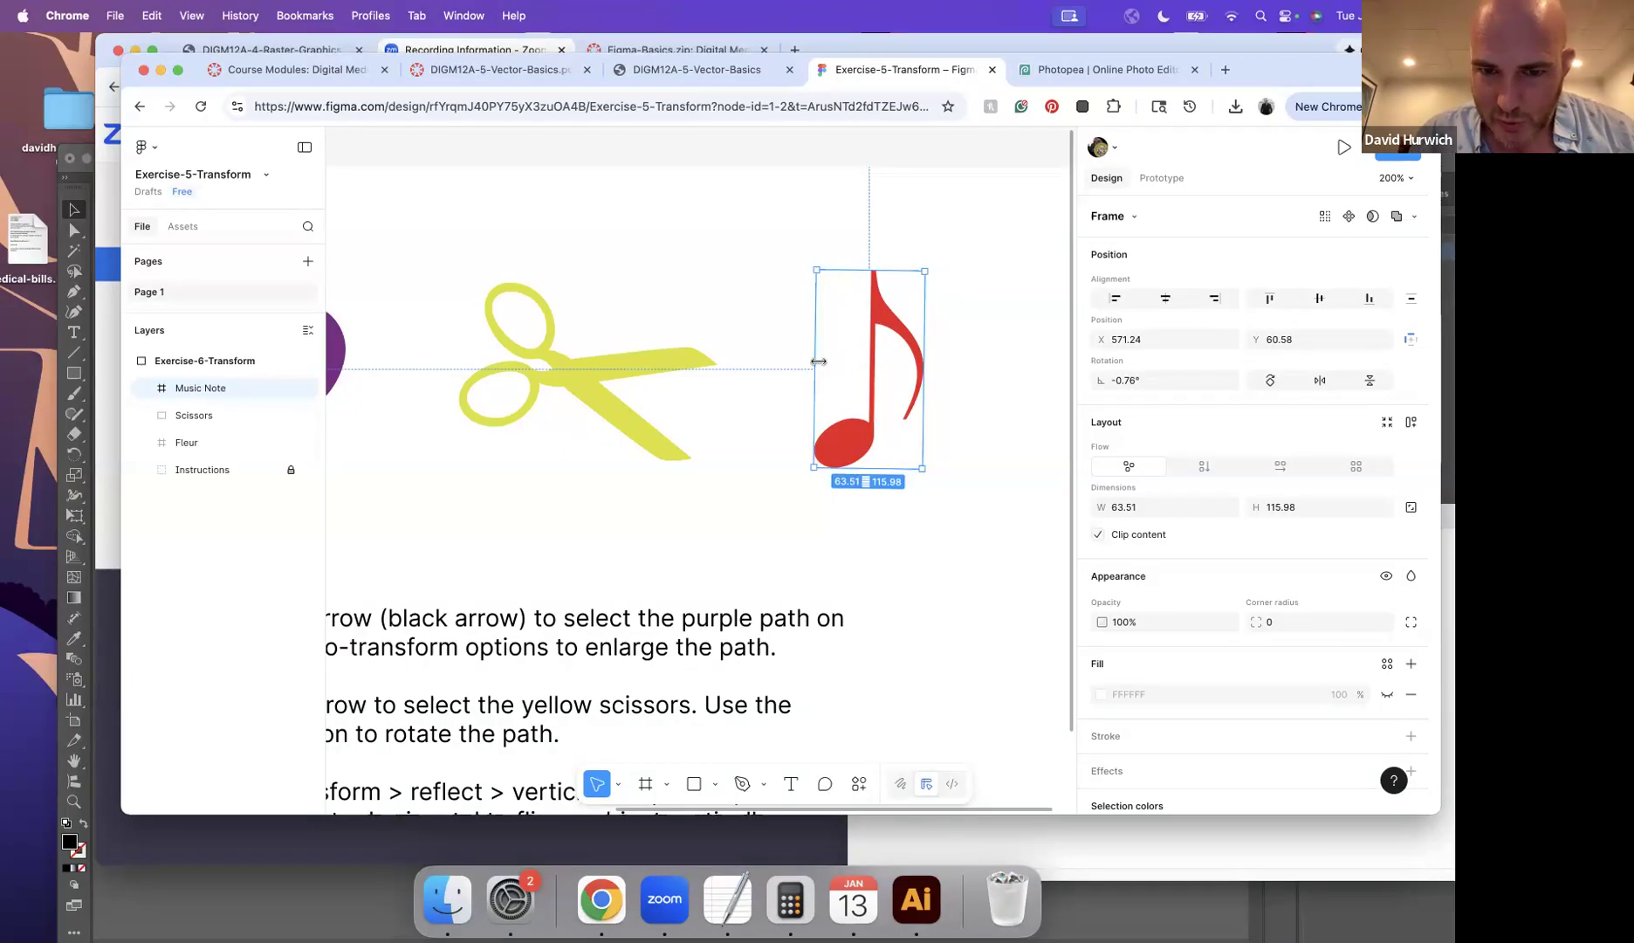
# Step: Try mirroring the music note by pulling one side of its bounding box past the other, and undo it
pyautogui.moveTo(816, 359); pyautogui.dragTo(1011, 382)
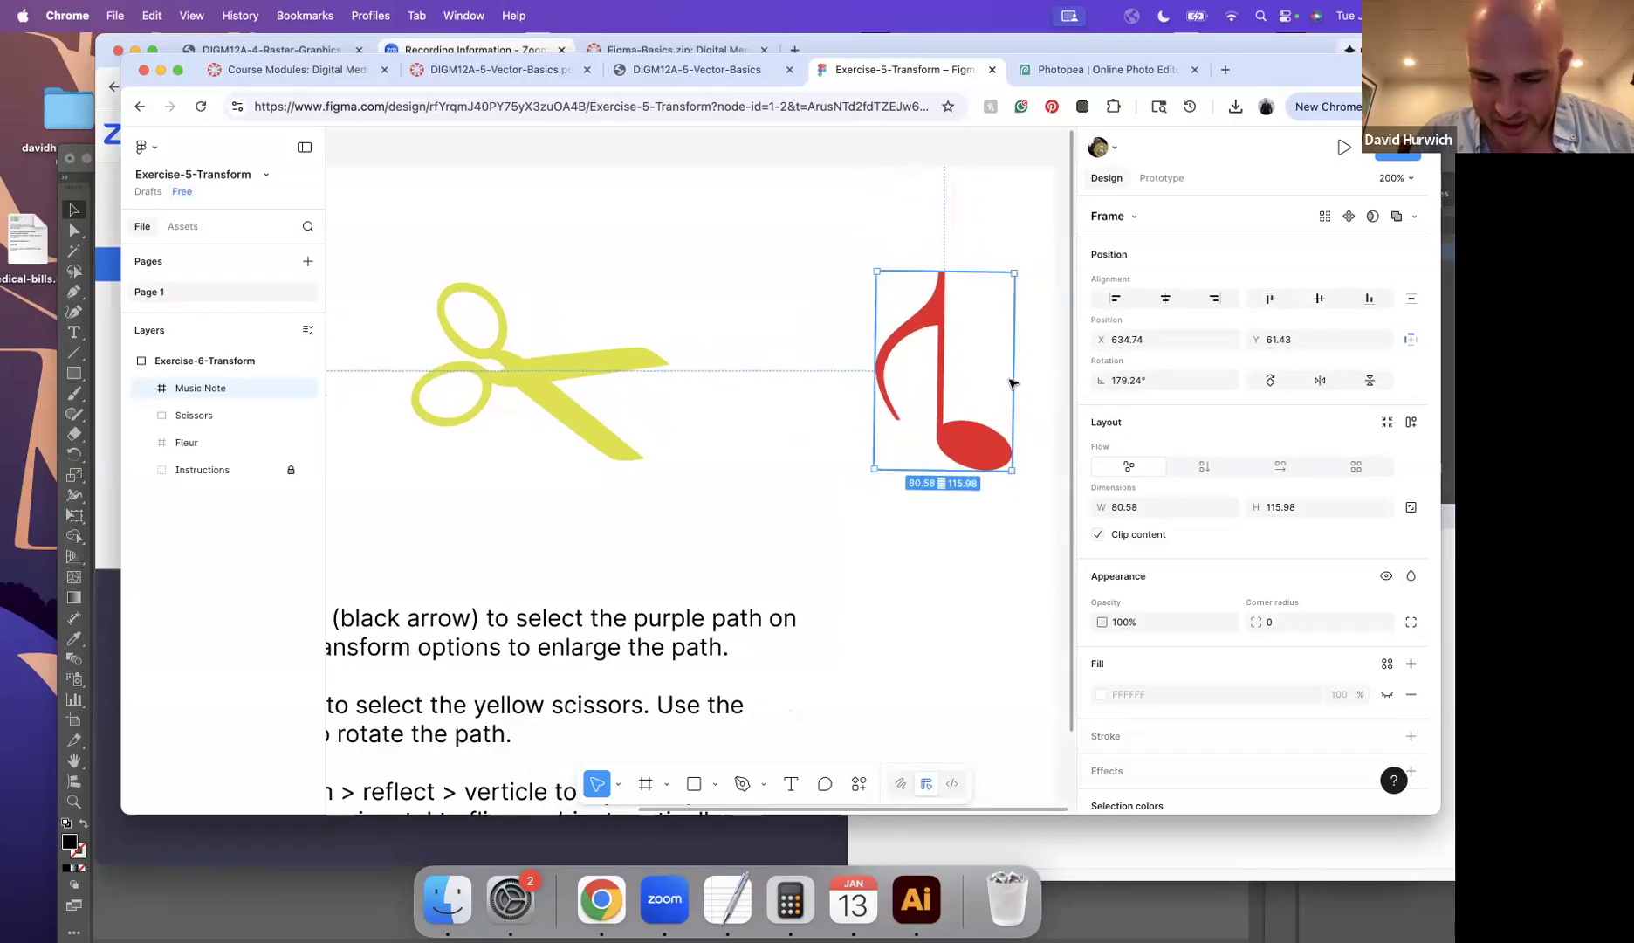
pyautogui.press('super+z')
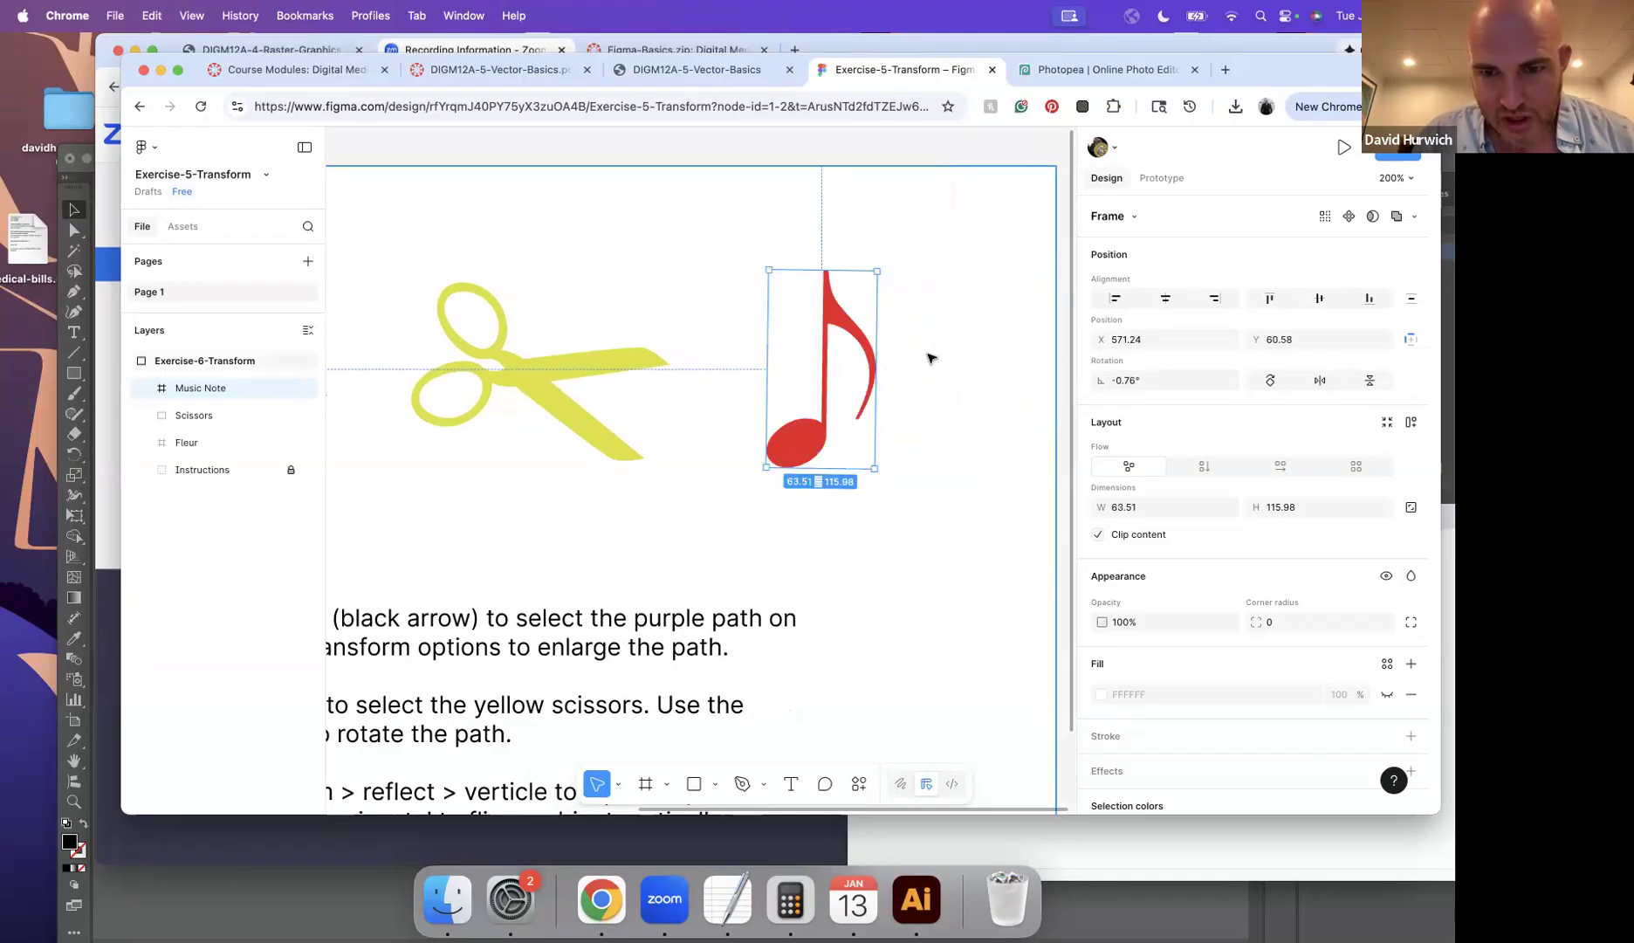
# Step: Mirror the selected music note with the Flip horizontal command
pyautogui.click(142, 155)
pyautogui.moveTo(207, 309)
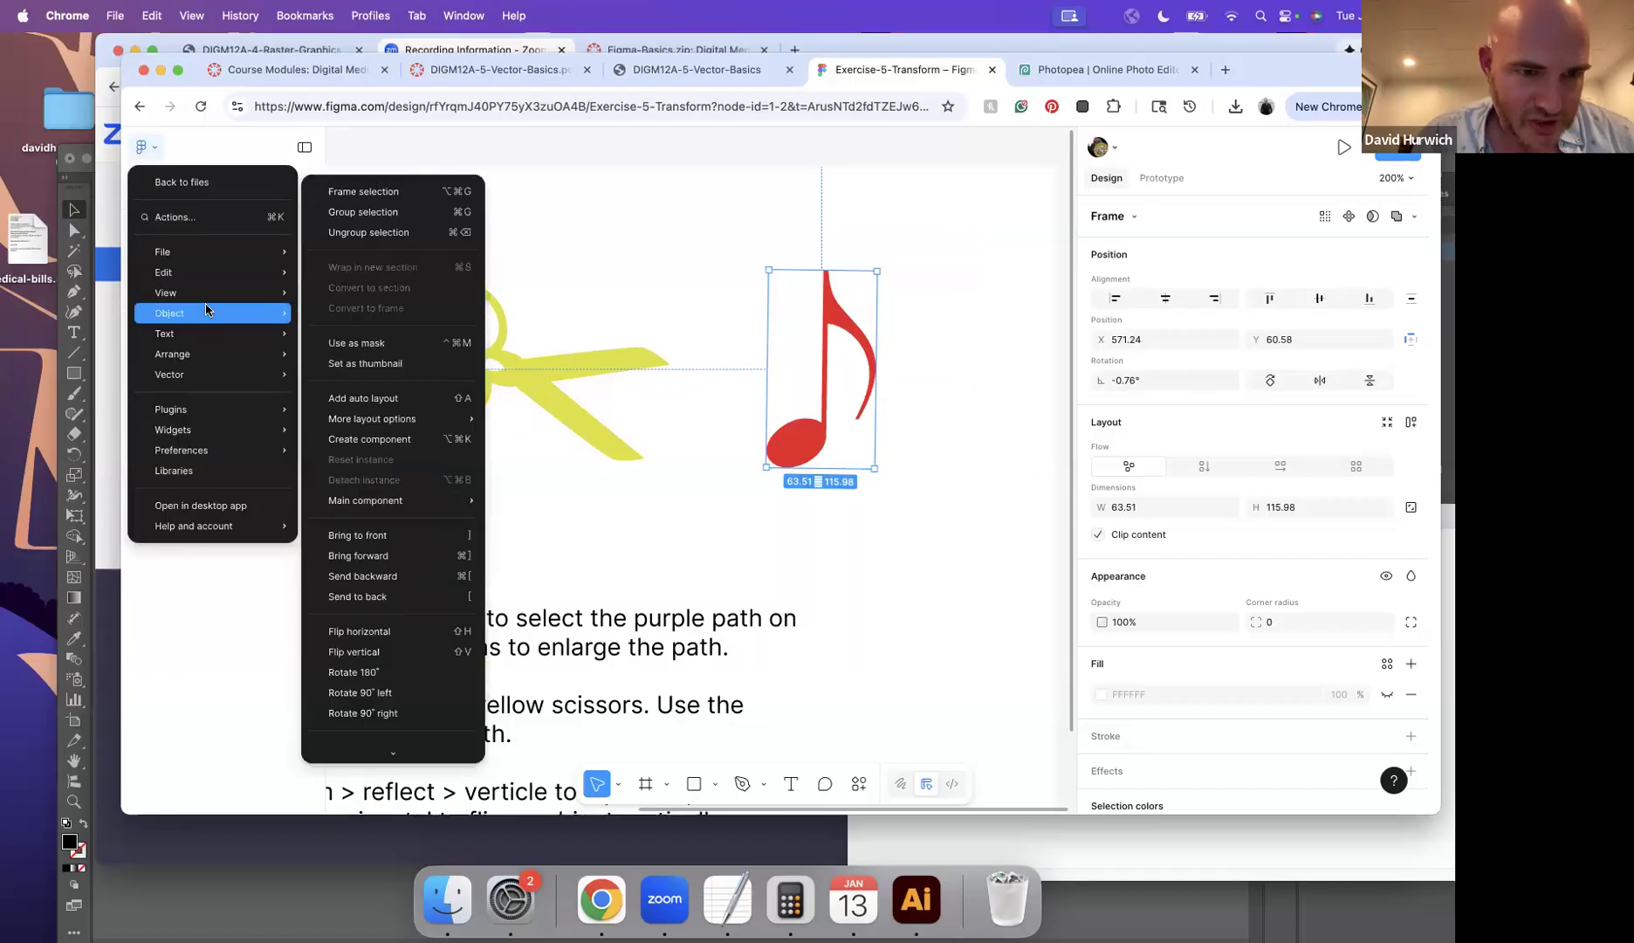
pyautogui.moveTo(204, 358)
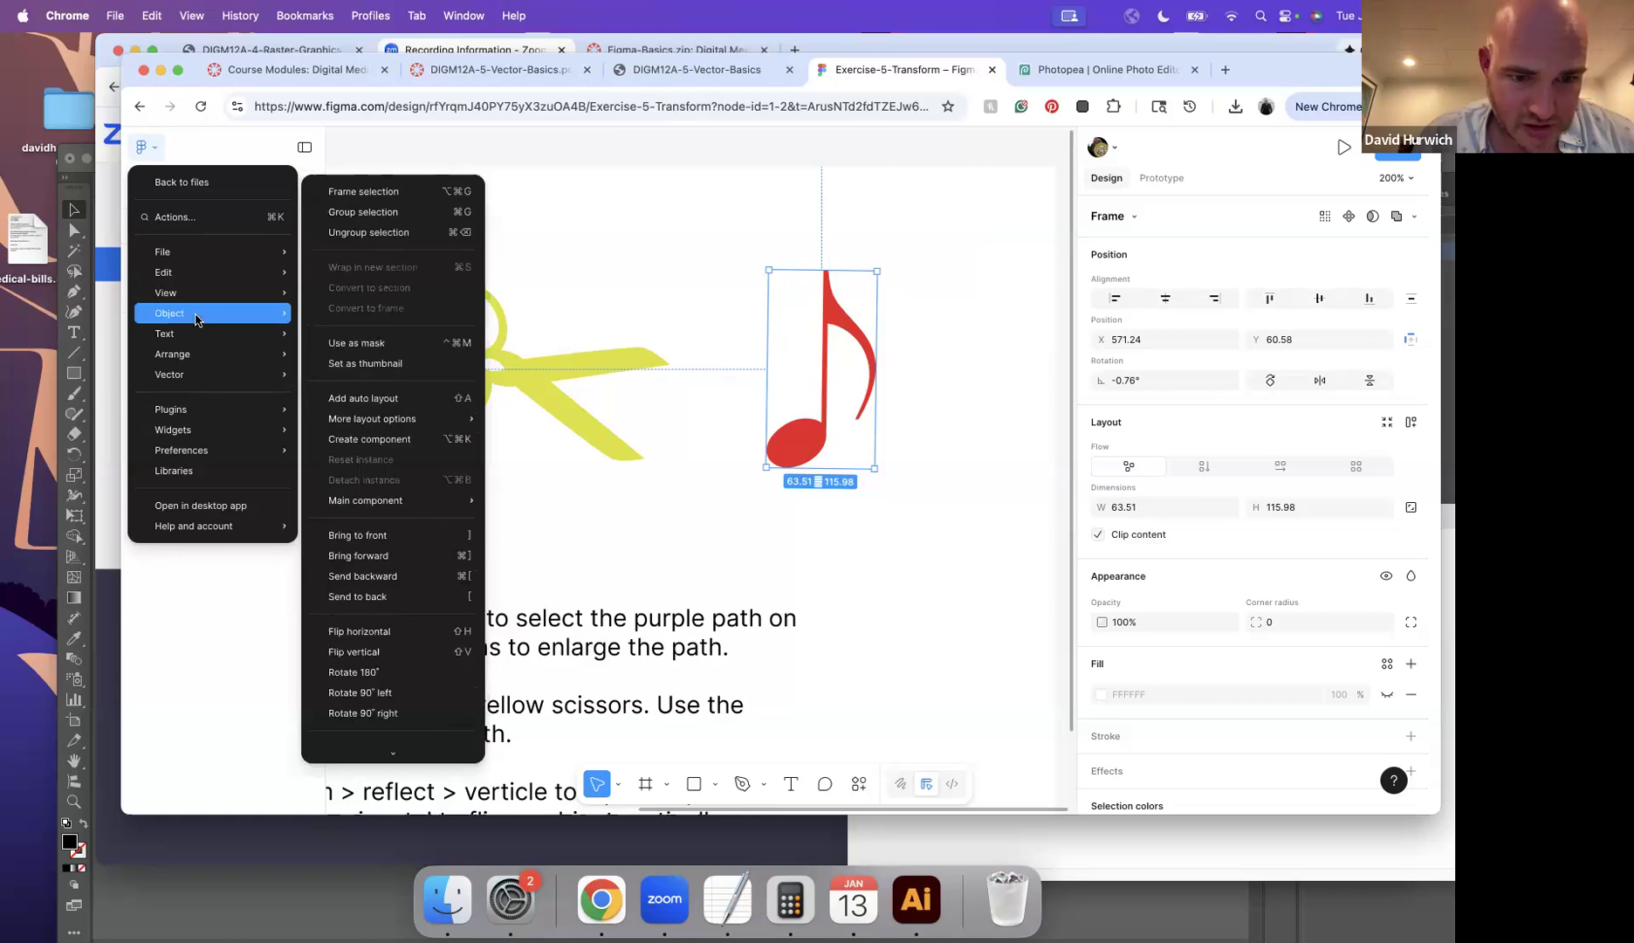
pyautogui.click(389, 630)
# Step: Try the Flip vertical command on the music note and undo the flip
pyautogui.click(146, 149)
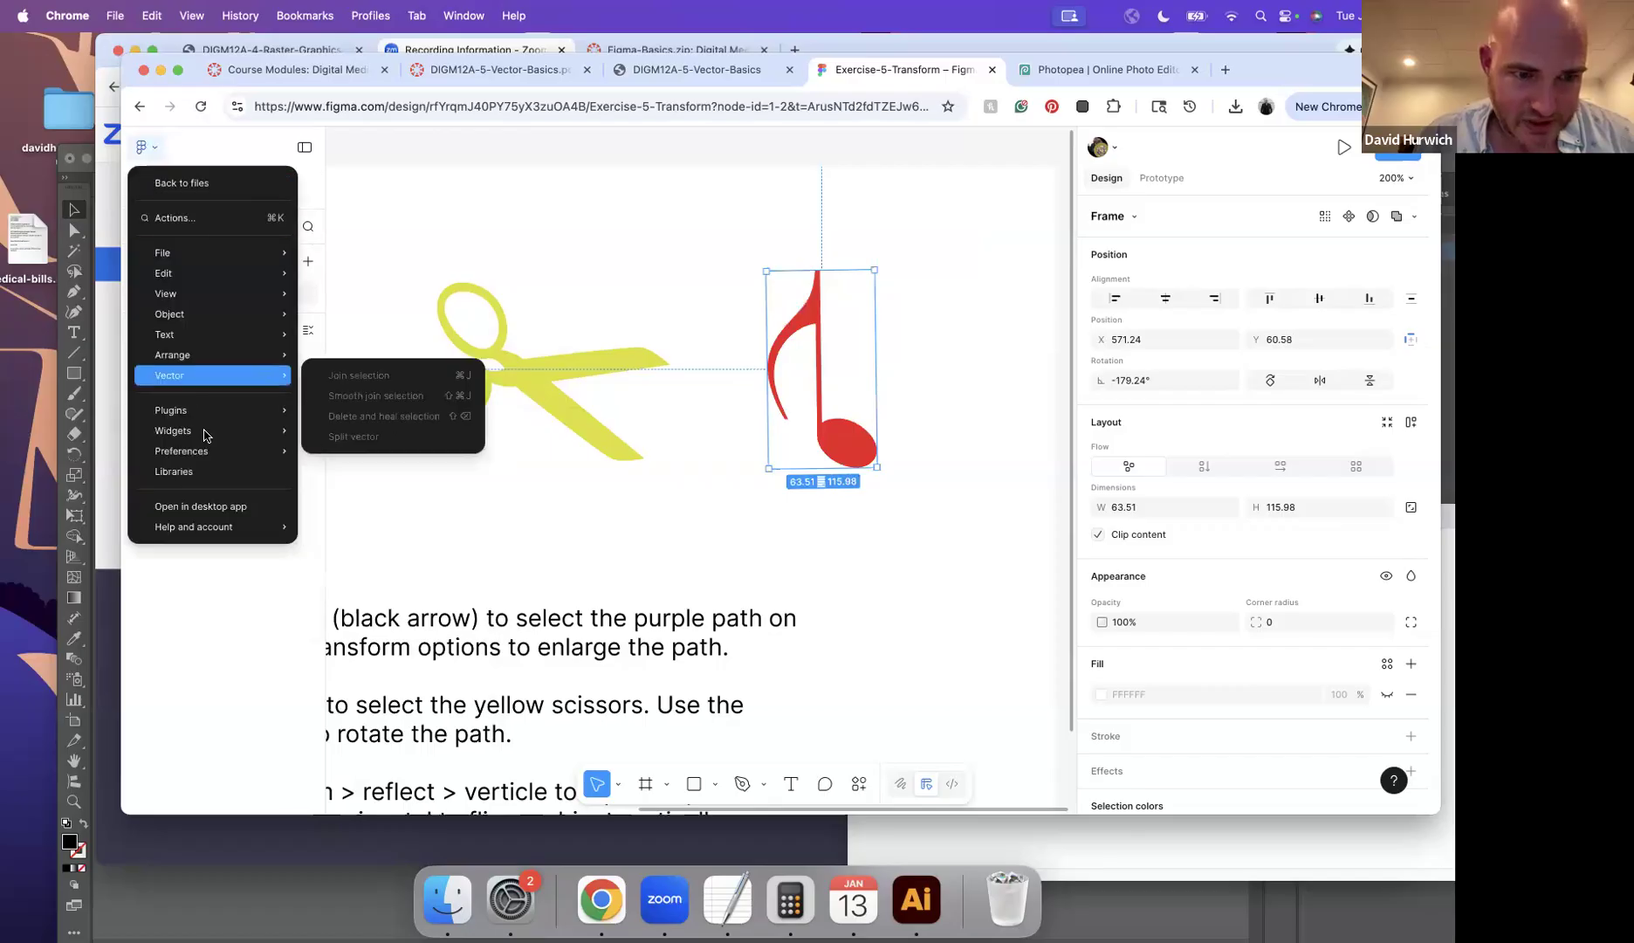
pyautogui.moveTo(201, 332)
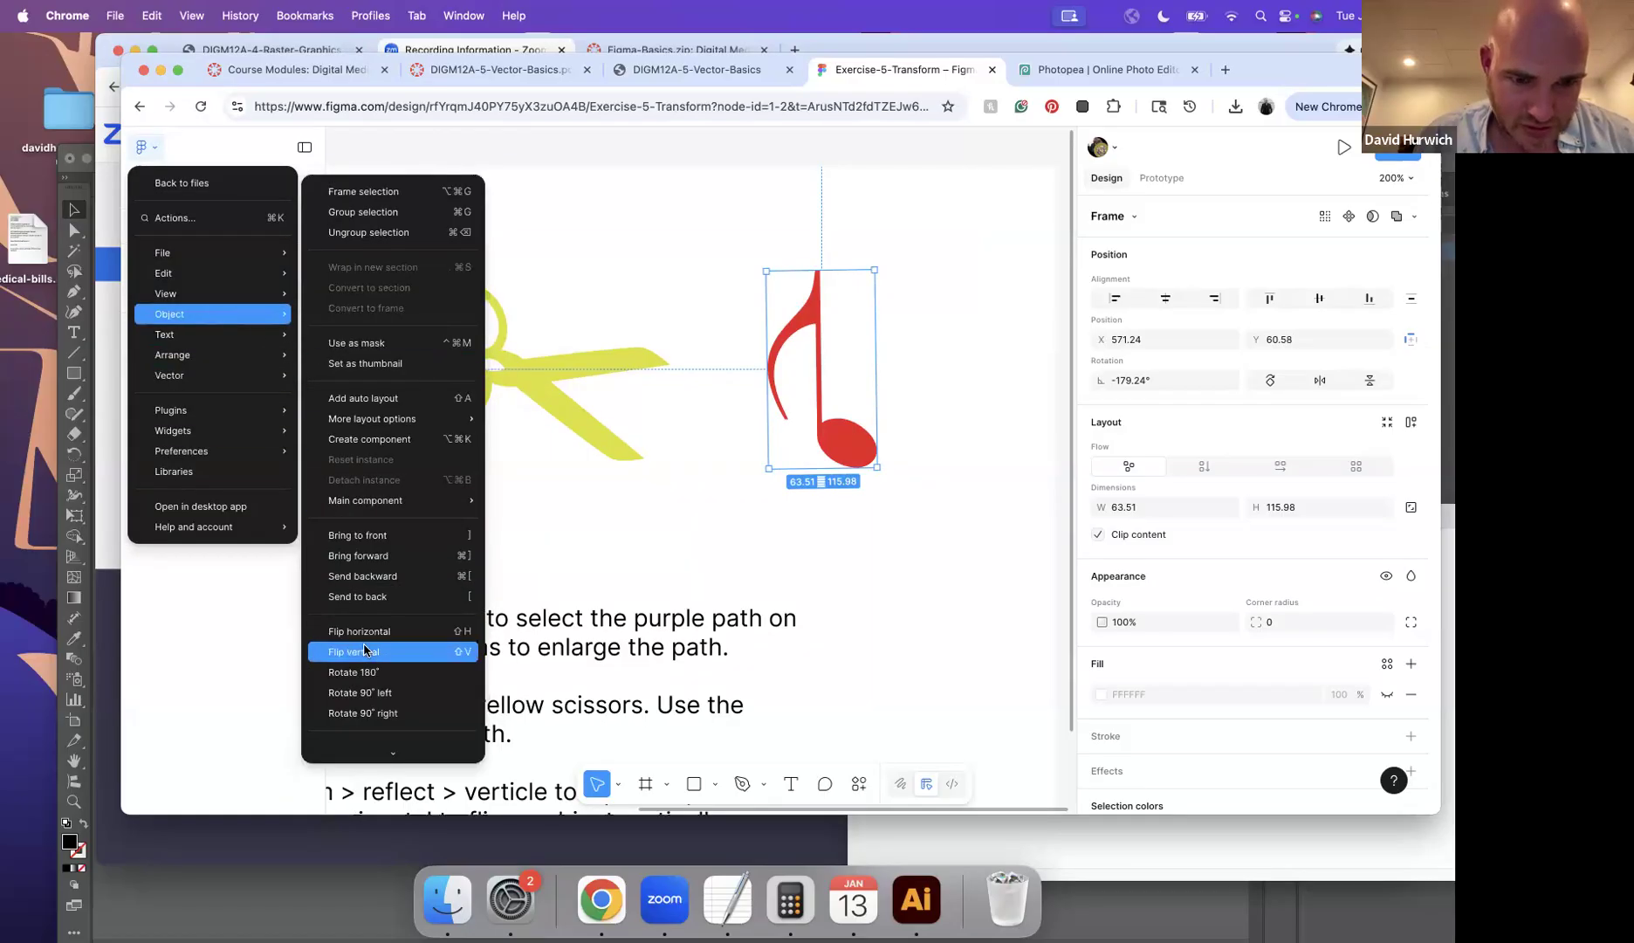
pyautogui.click(366, 651)
pyautogui.press('super+z')
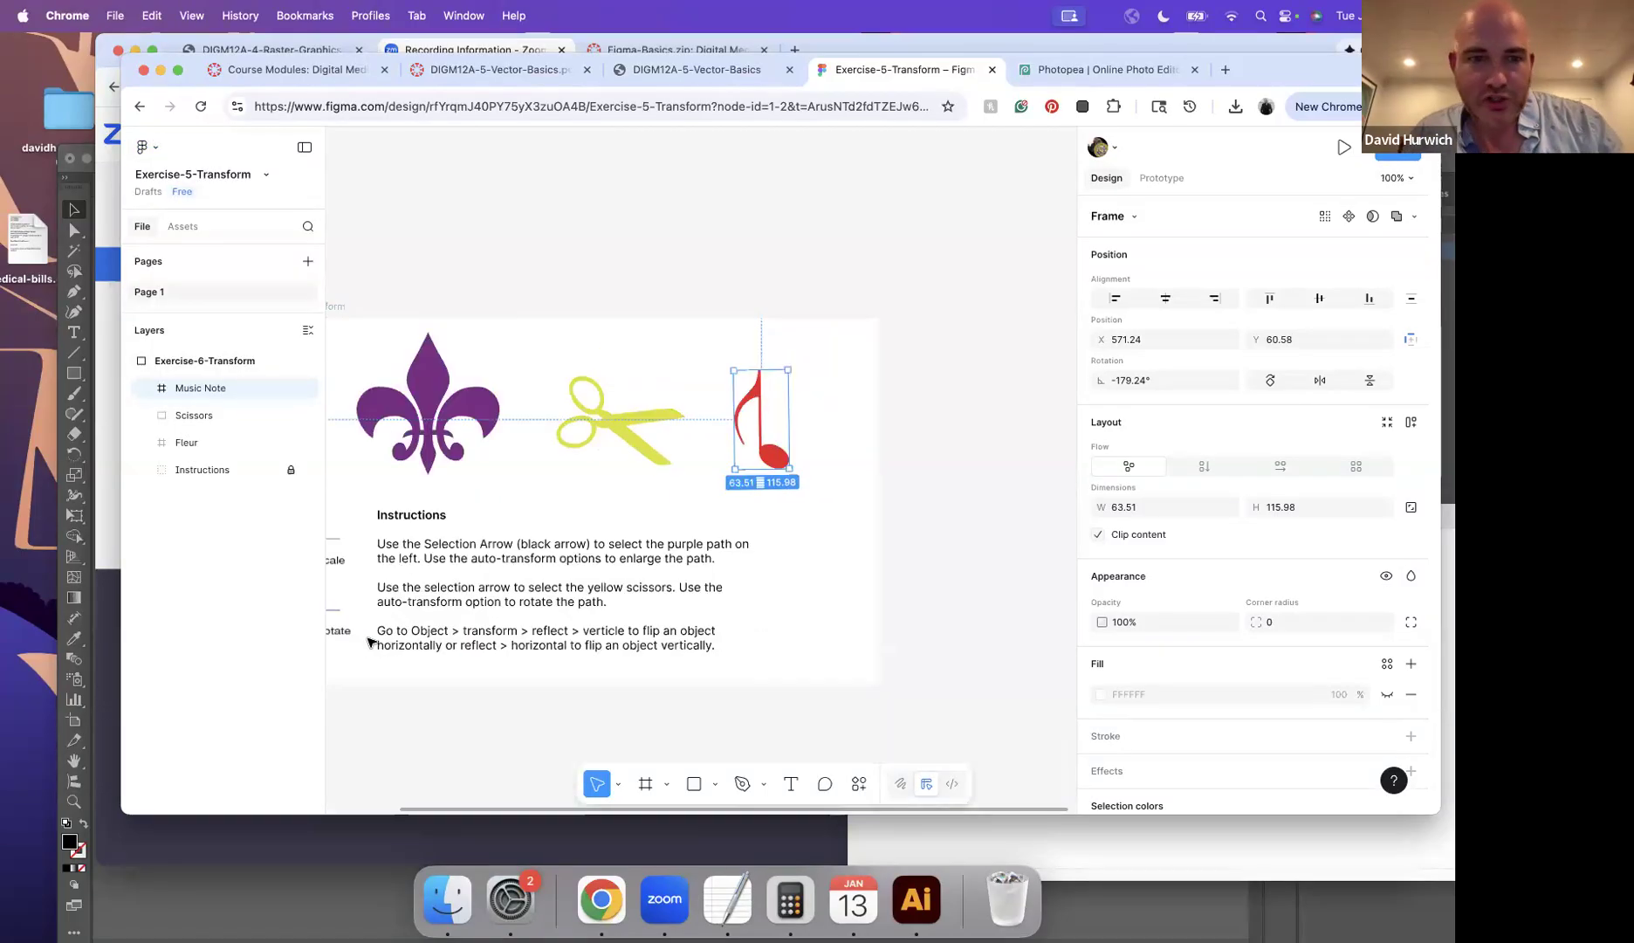
# Step: Enlarge the purple fleur-de-lis to about 182 by 182 and rotate the yellow scissors back to 0°
pyautogui.click(437, 419)
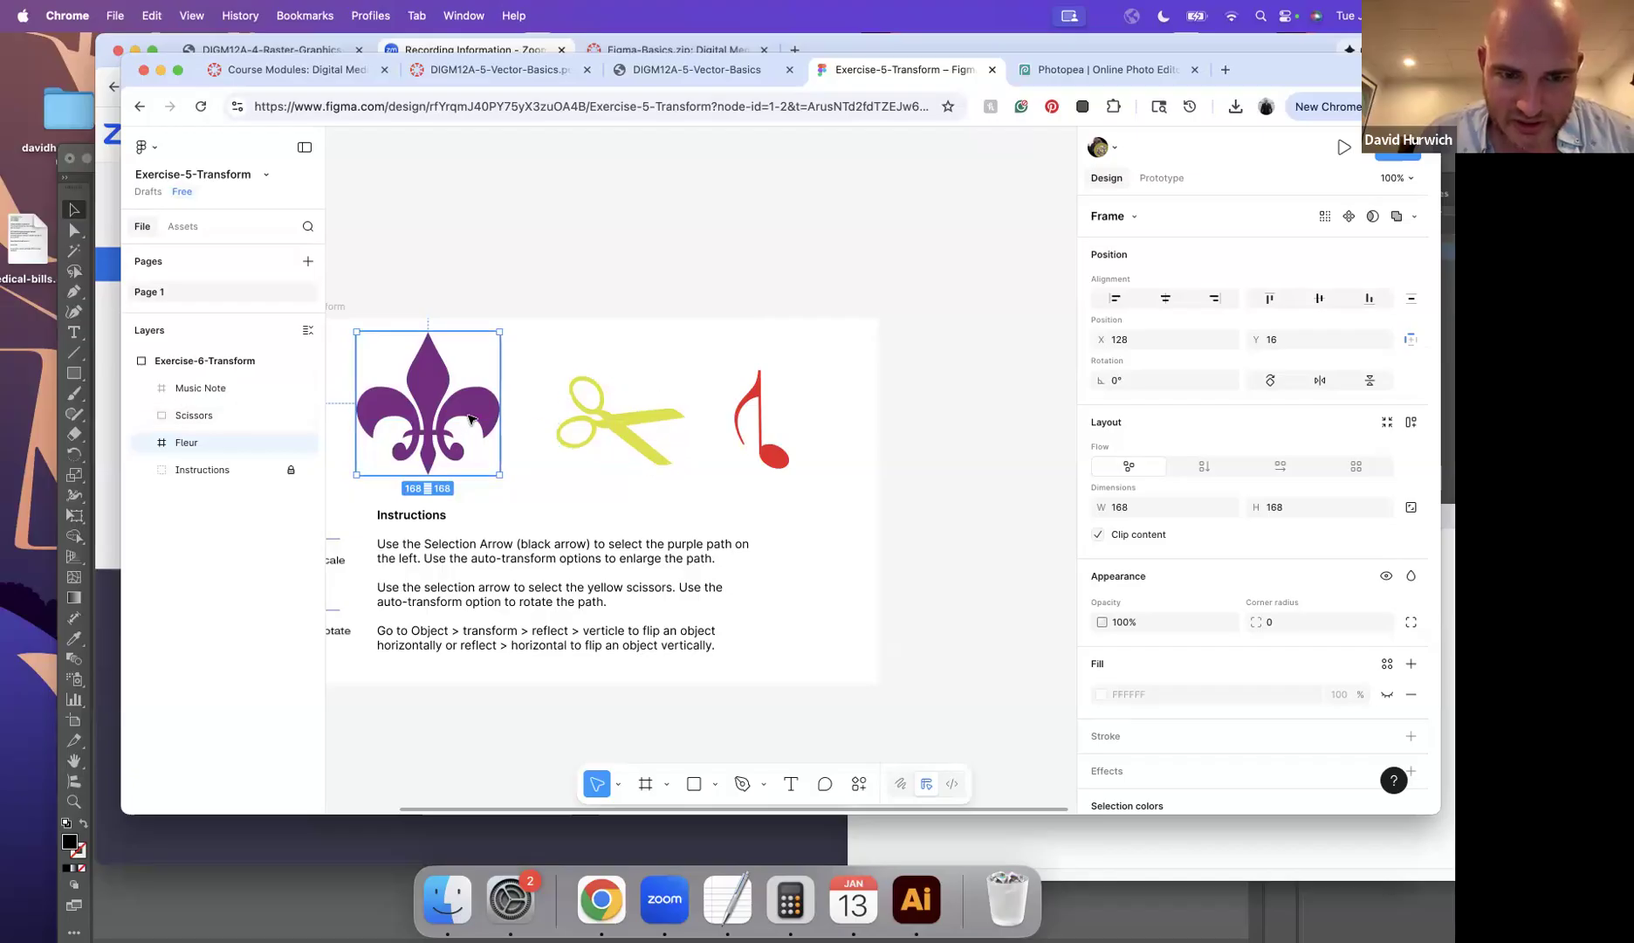
pyautogui.moveTo(499, 332)
pyautogui.mouseDown()
pyautogui.moveTo(566, 266)
pyautogui.moveTo(512, 319)
pyautogui.mouseUp()
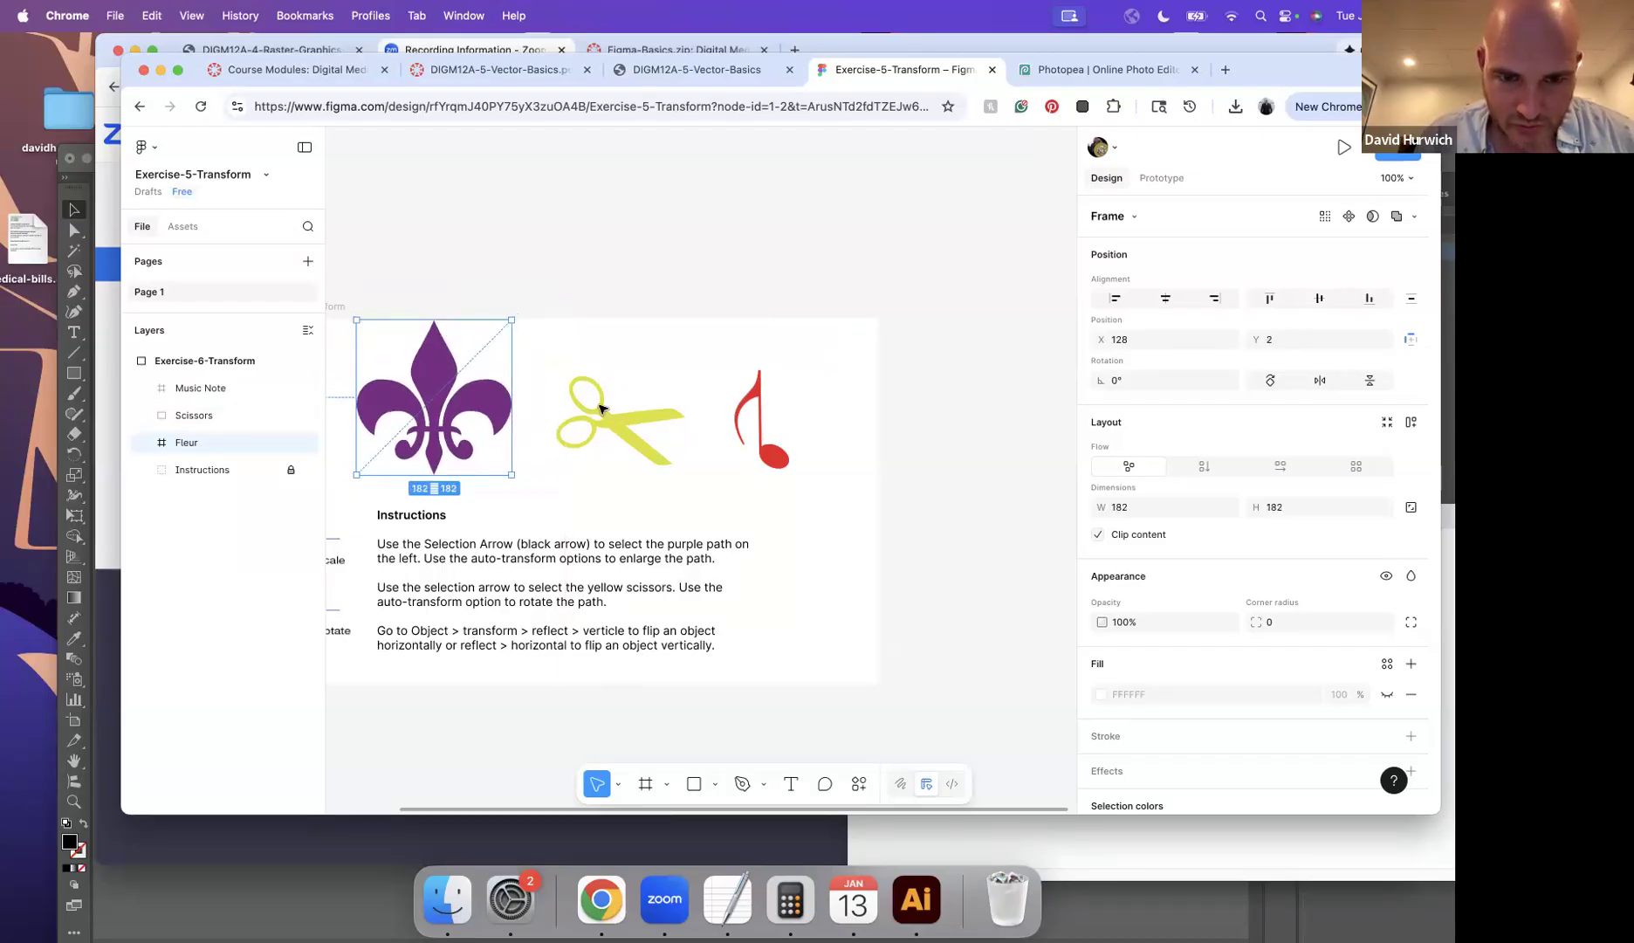
pyautogui.click(603, 408)
pyautogui.moveTo(703, 399)
pyautogui.mouseDown()
pyautogui.moveTo(680, 365)
pyautogui.moveTo(726, 403)
pyautogui.mouseUp()
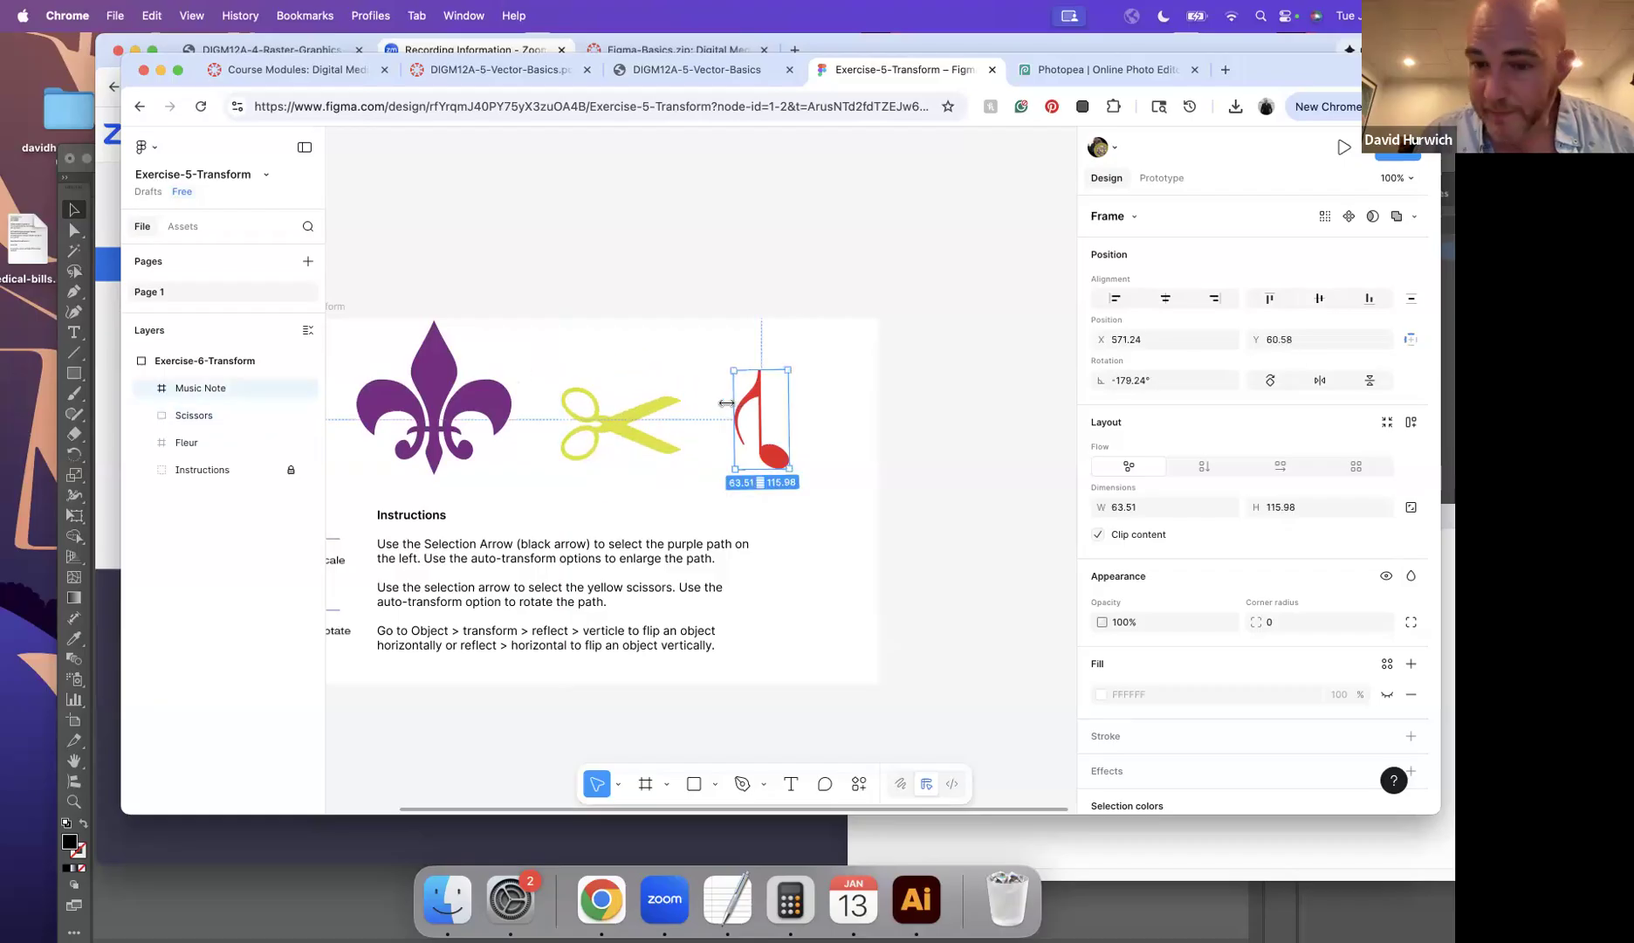
# Step: Set the fleur-de-lis to an exact width of 250 and height of 250
pyautogui.click(450, 419)
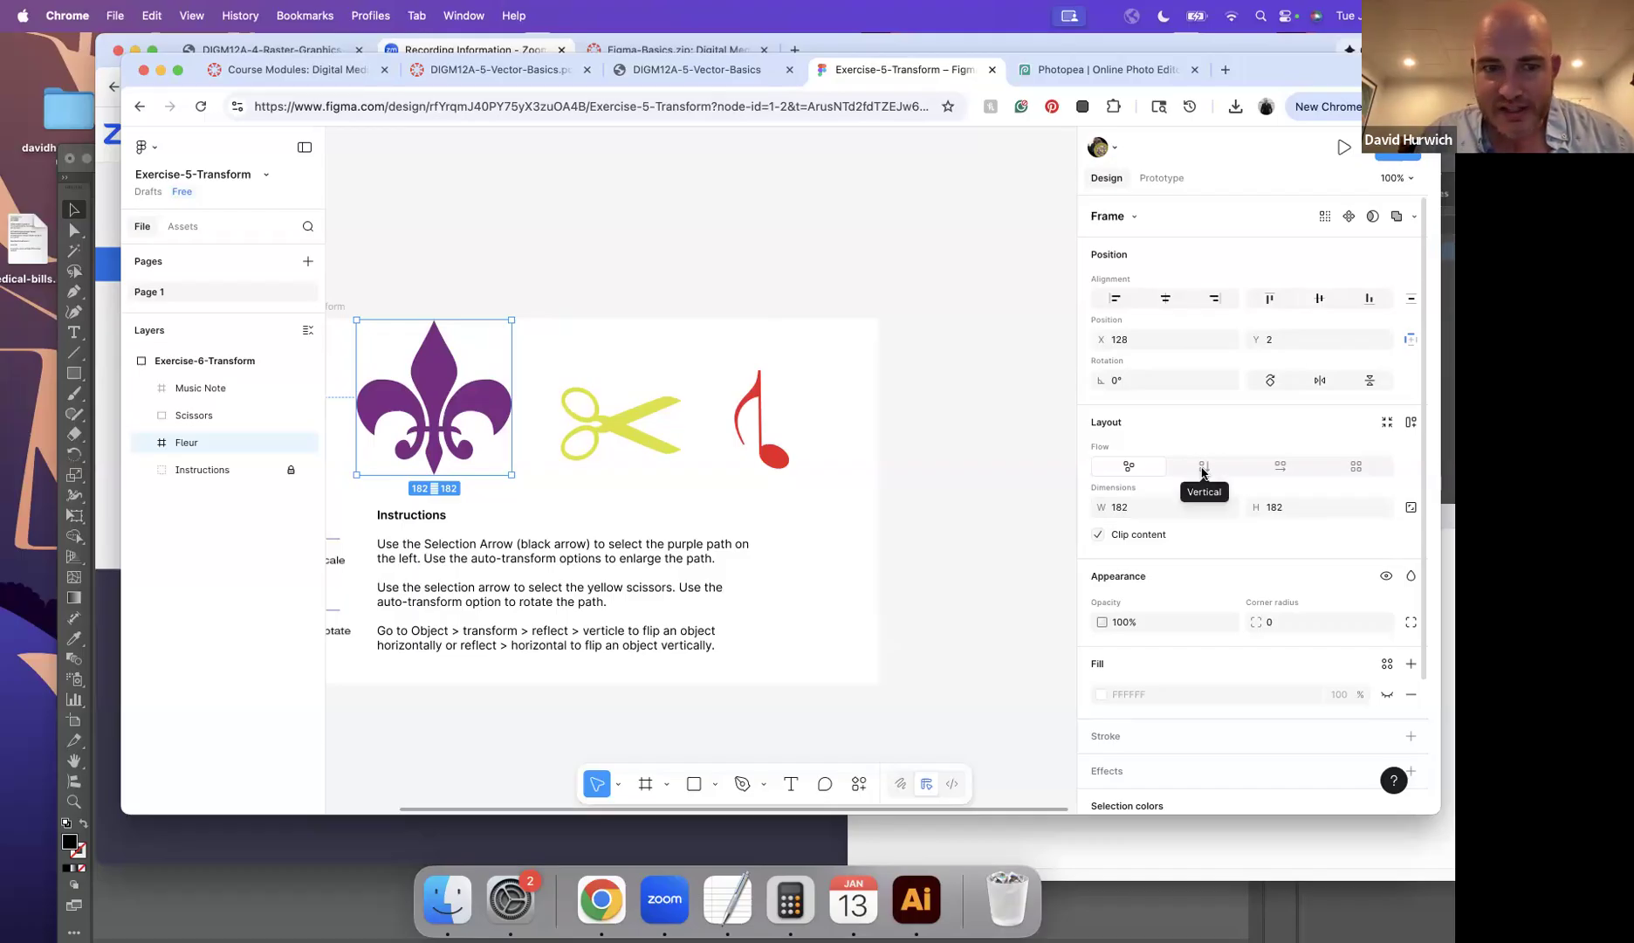
pyautogui.click(1141, 506)
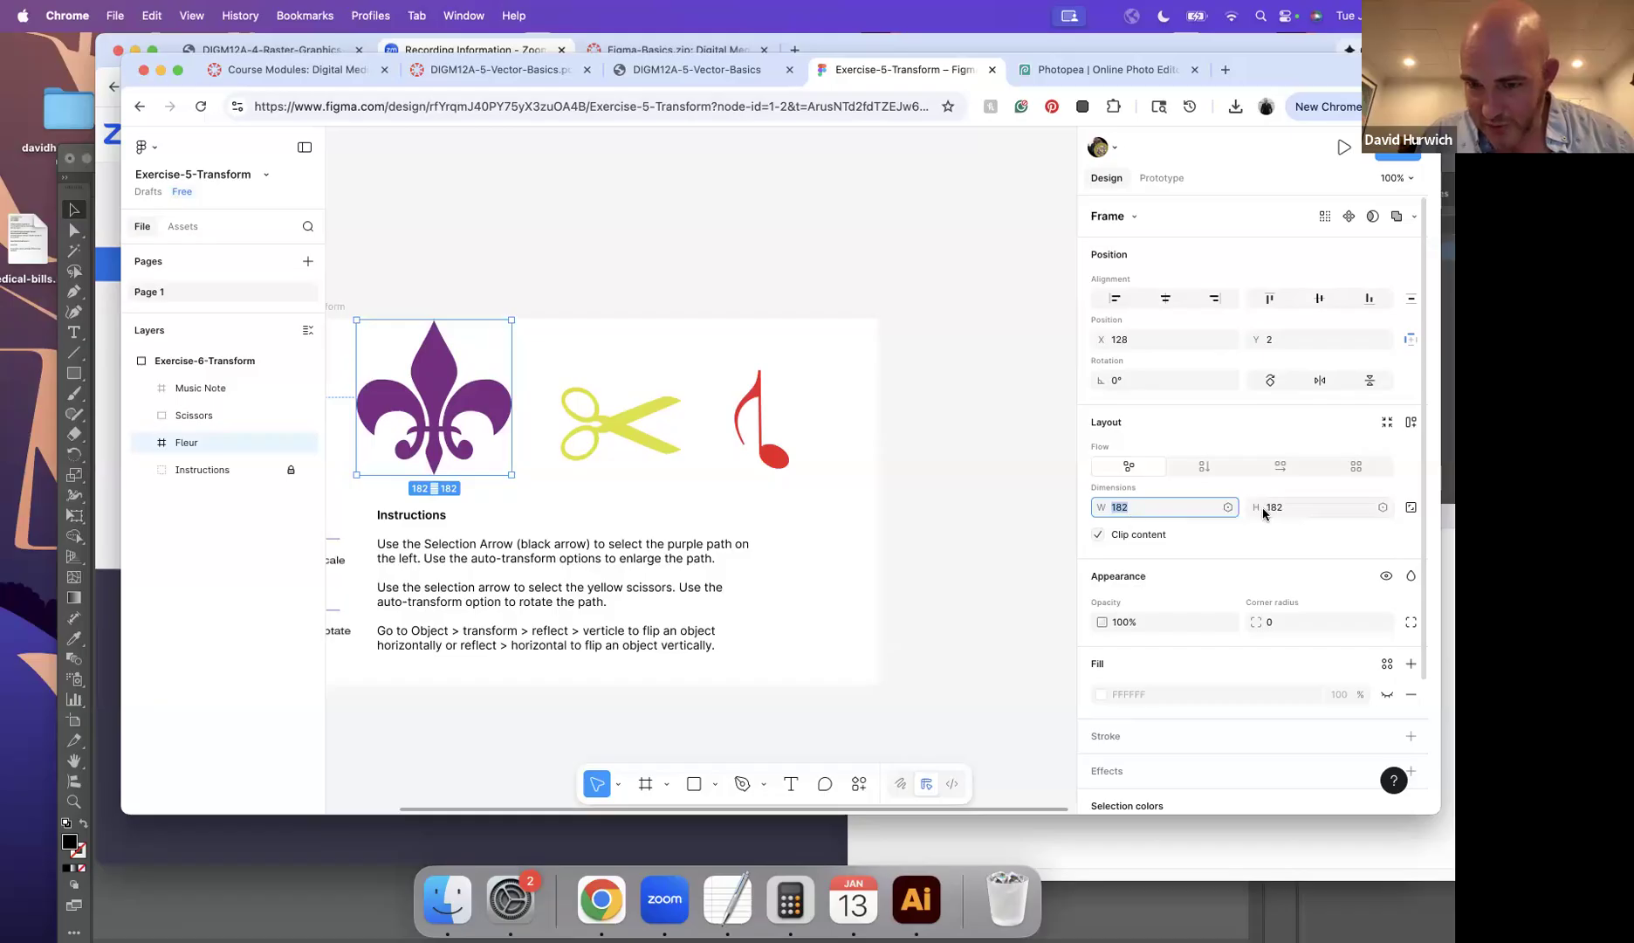
pyautogui.write('3')
pyautogui.write('50')
pyautogui.press('Tab')
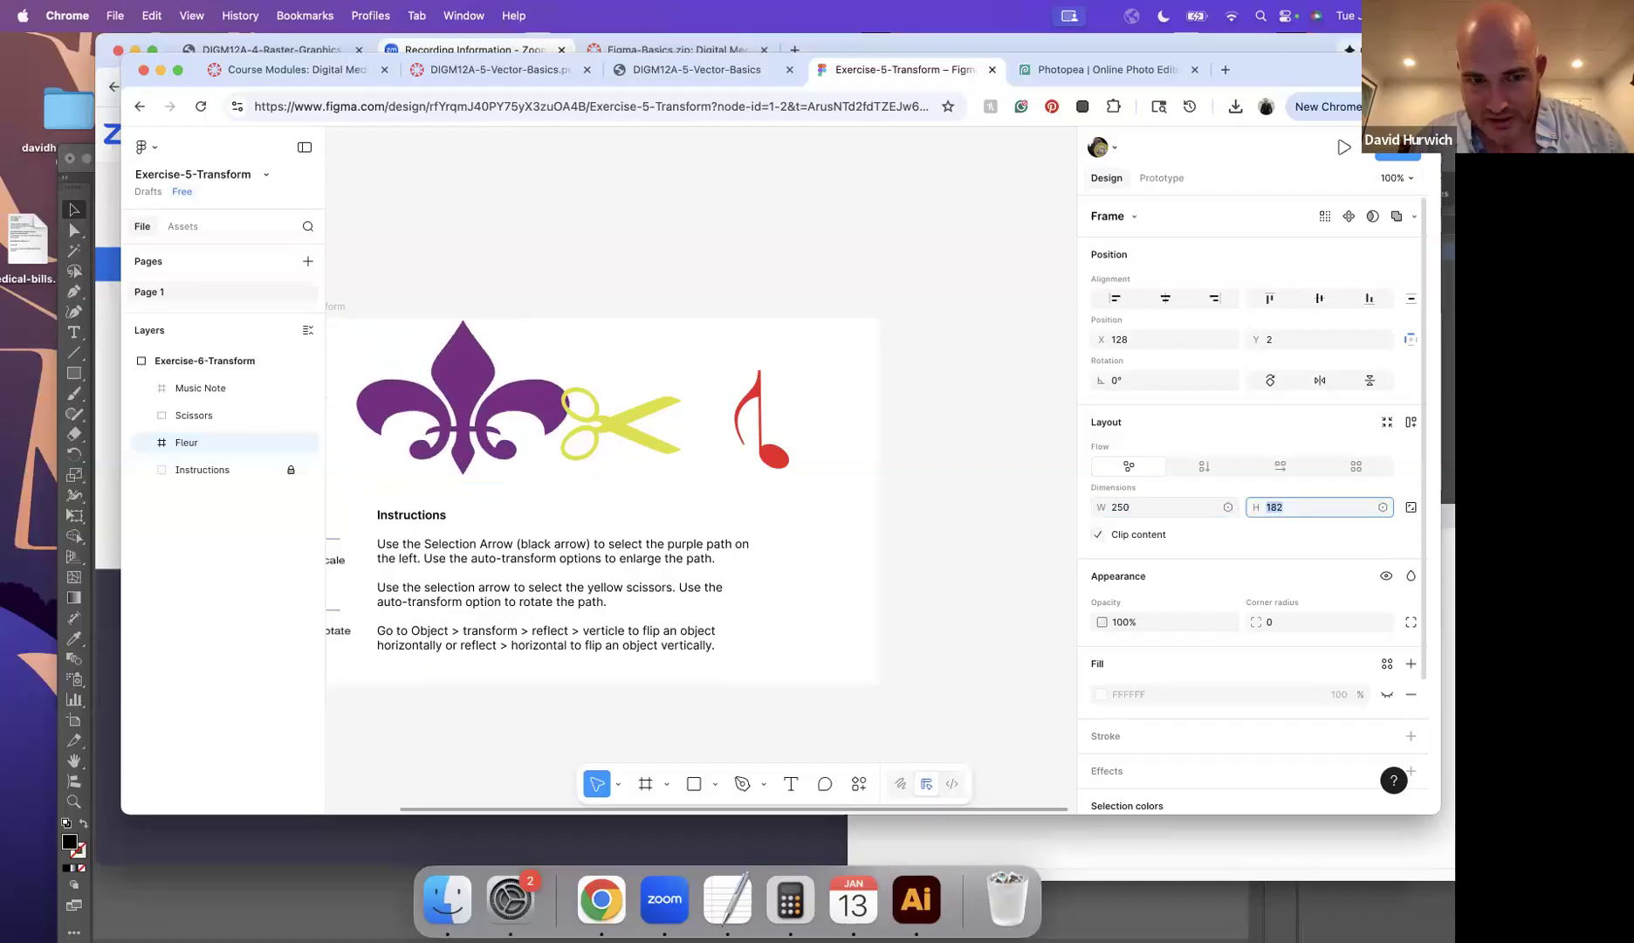
pyautogui.write('250')
pyautogui.press('Return')
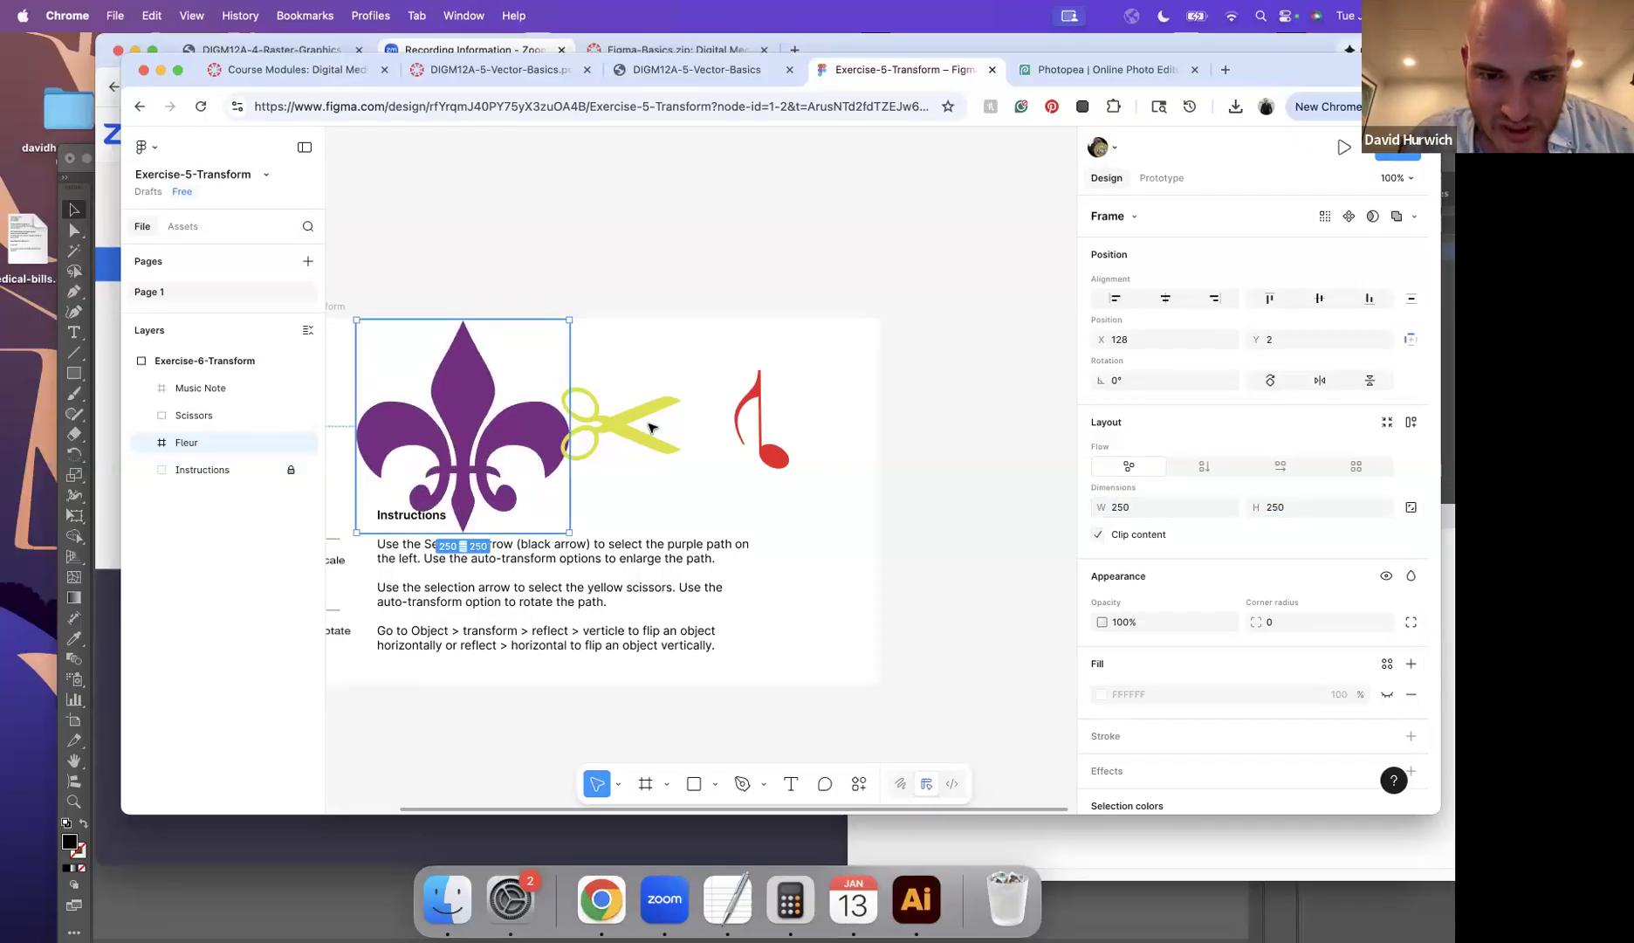
# Step: Move the scissors away from the fleur-de-lis to about X 404, Y 91 and set their rotation to 45°
pyautogui.click(613, 441)
pyautogui.moveTo(628, 441); pyautogui.dragTo(661, 448)
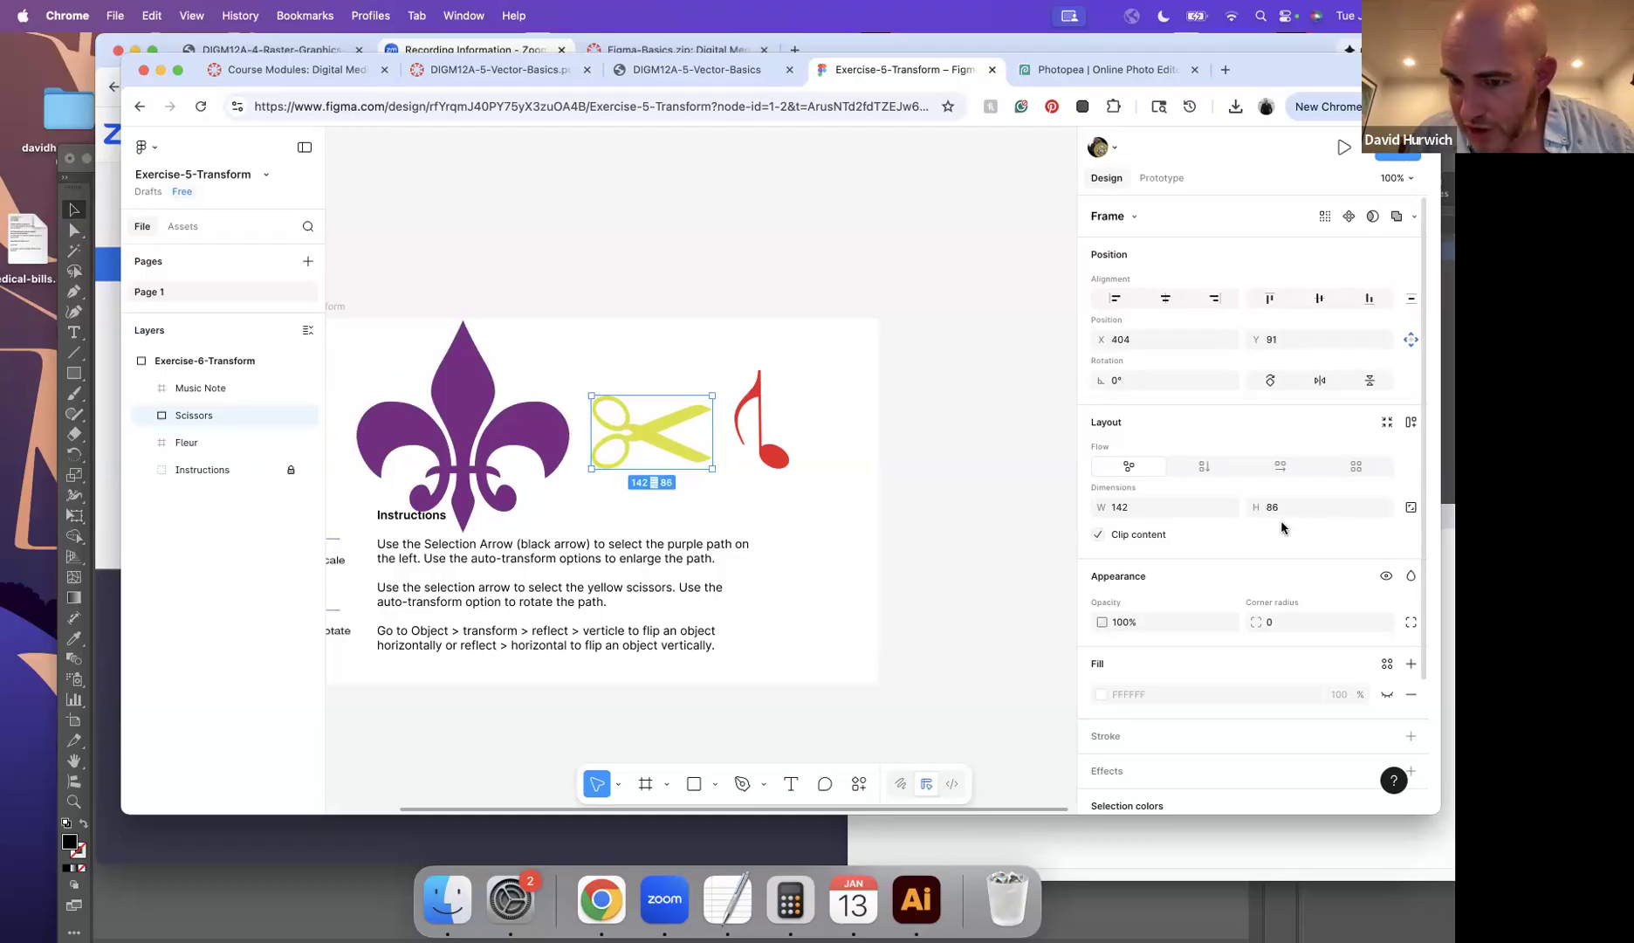
pyautogui.click(1114, 382)
pyautogui.press('Return')
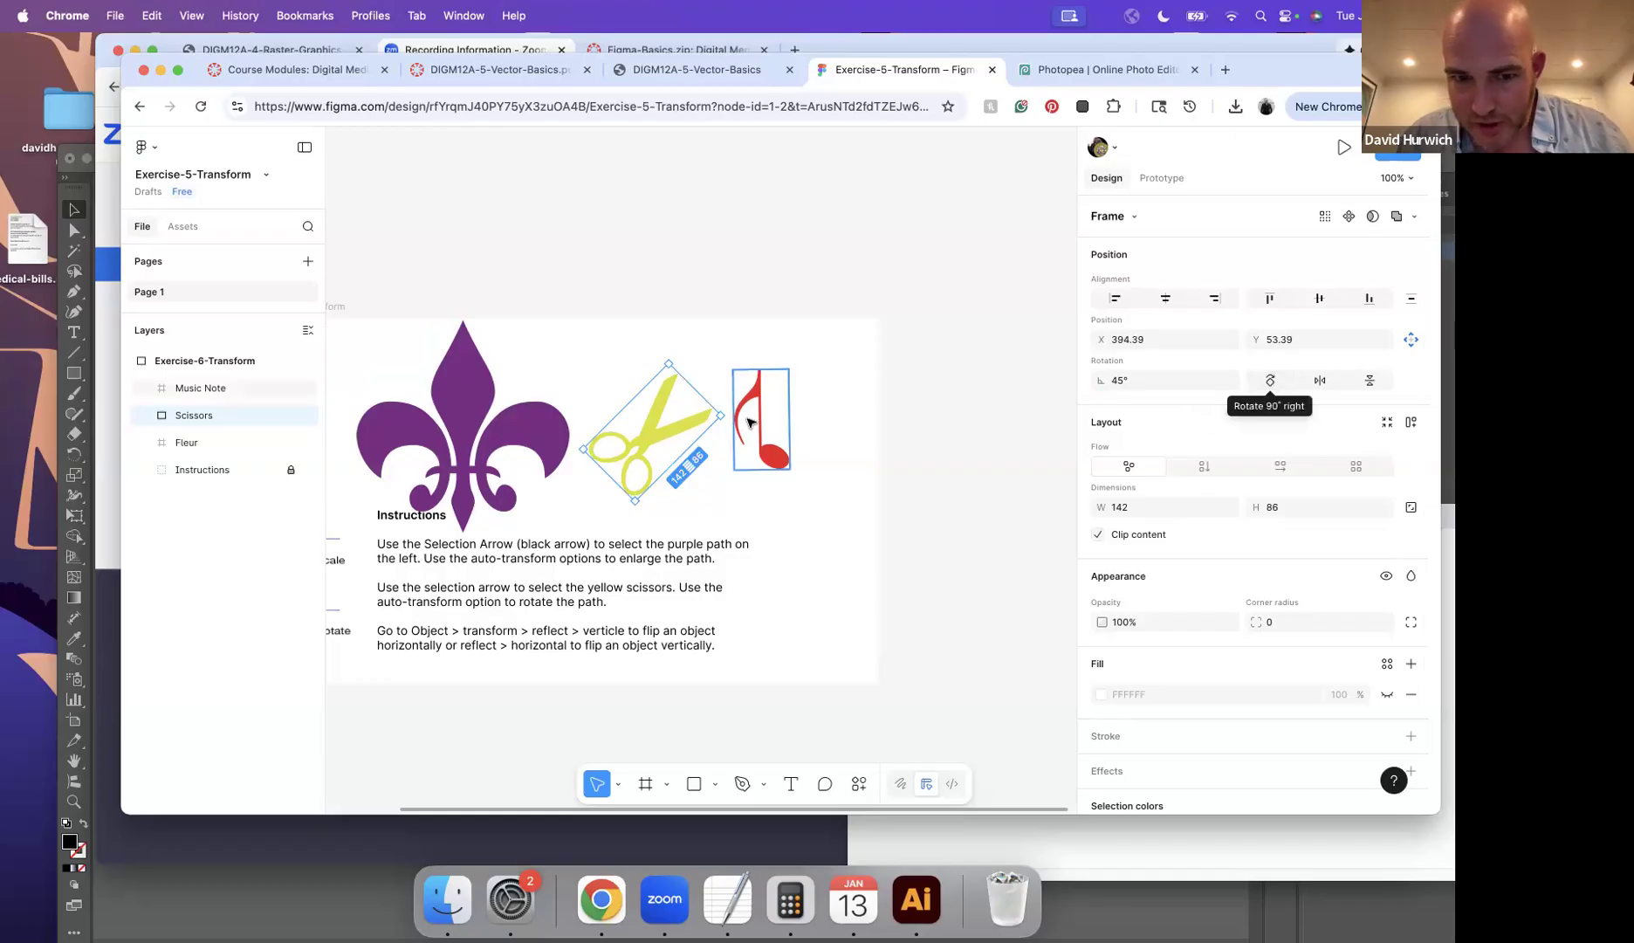
# Step: Flip the music note back and forth horizontally and vertically, returning it to its starting orientation, and deselect it
pyautogui.click(747, 418)
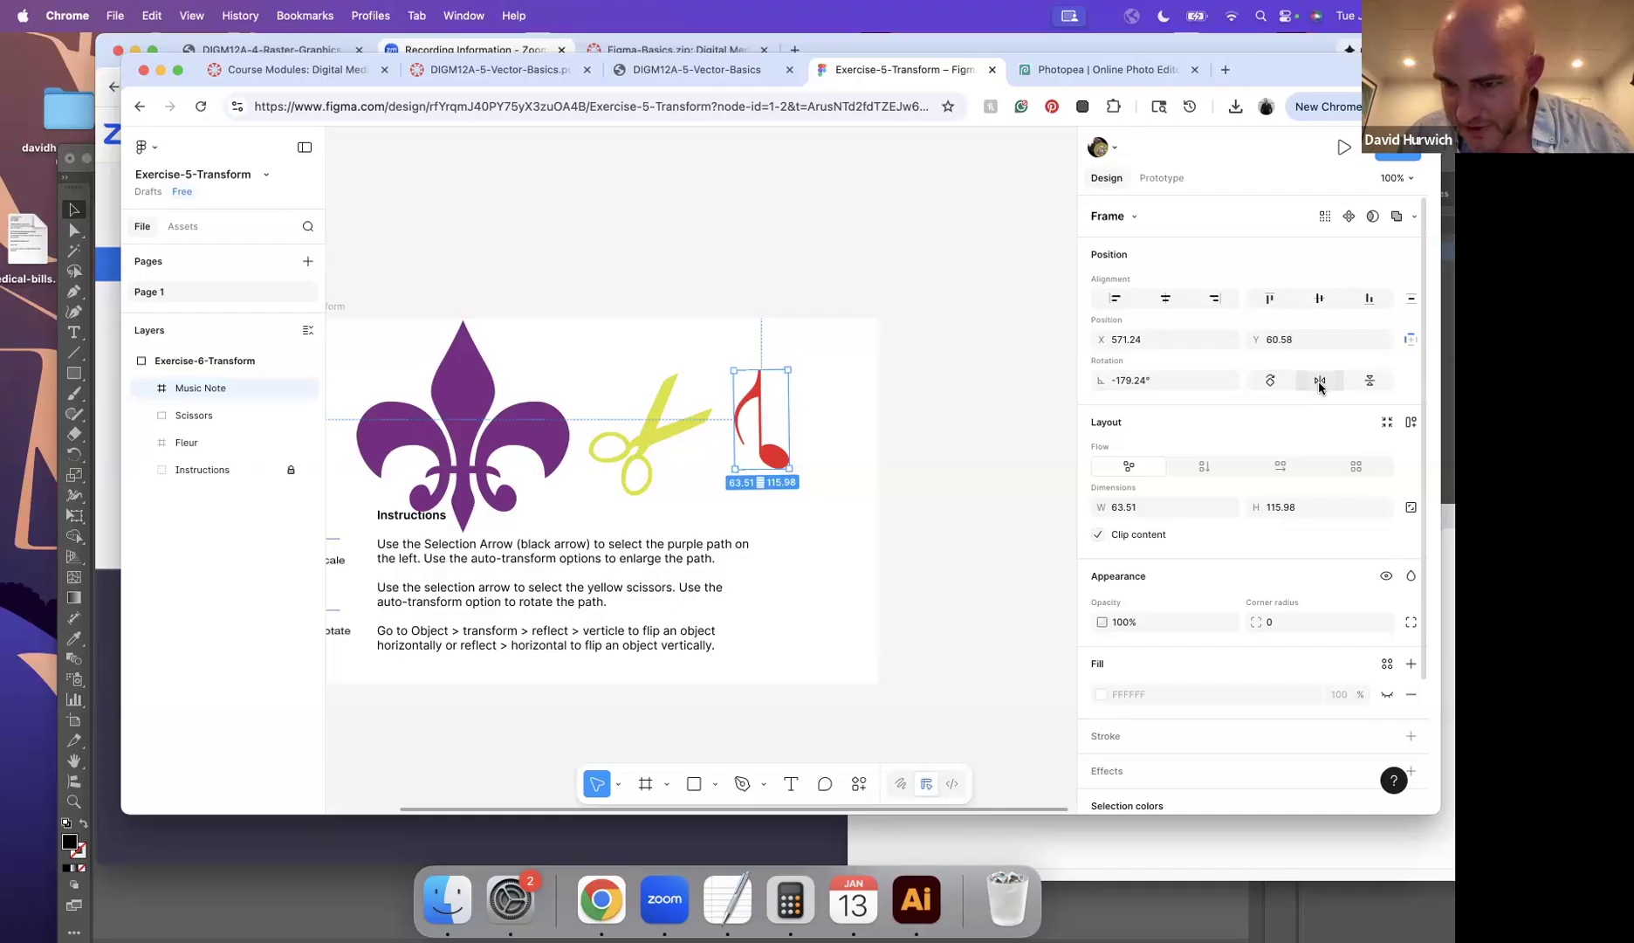
pyautogui.click(1363, 382)
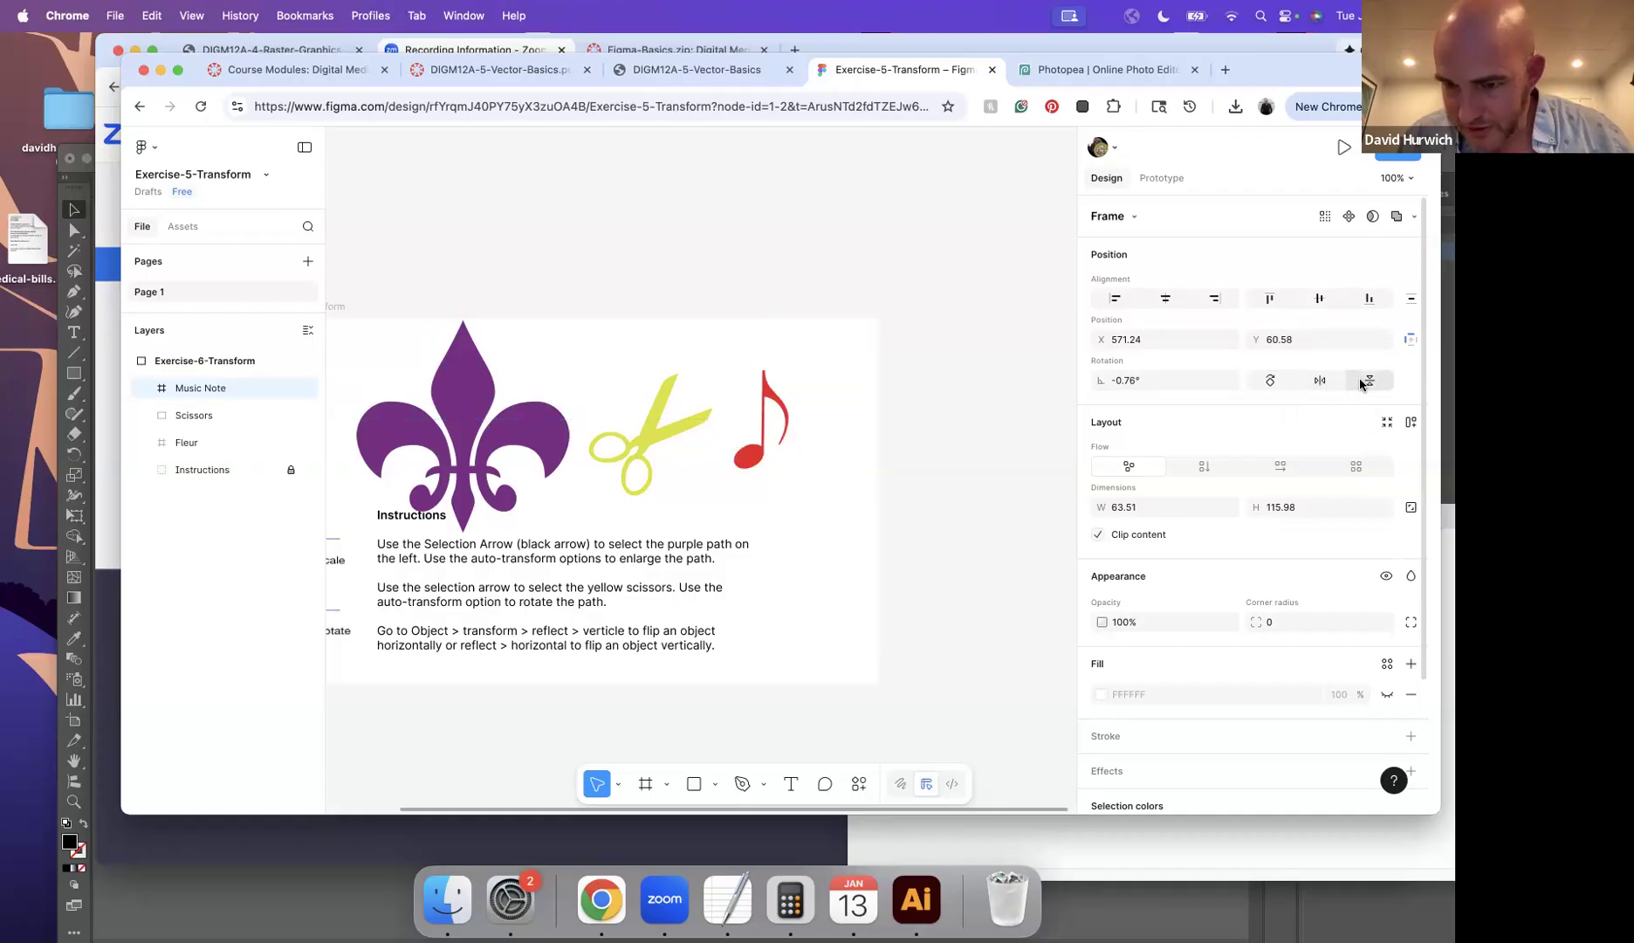
pyautogui.click(1363, 382)
pyautogui.click(1321, 380)
pyautogui.click(1368, 381)
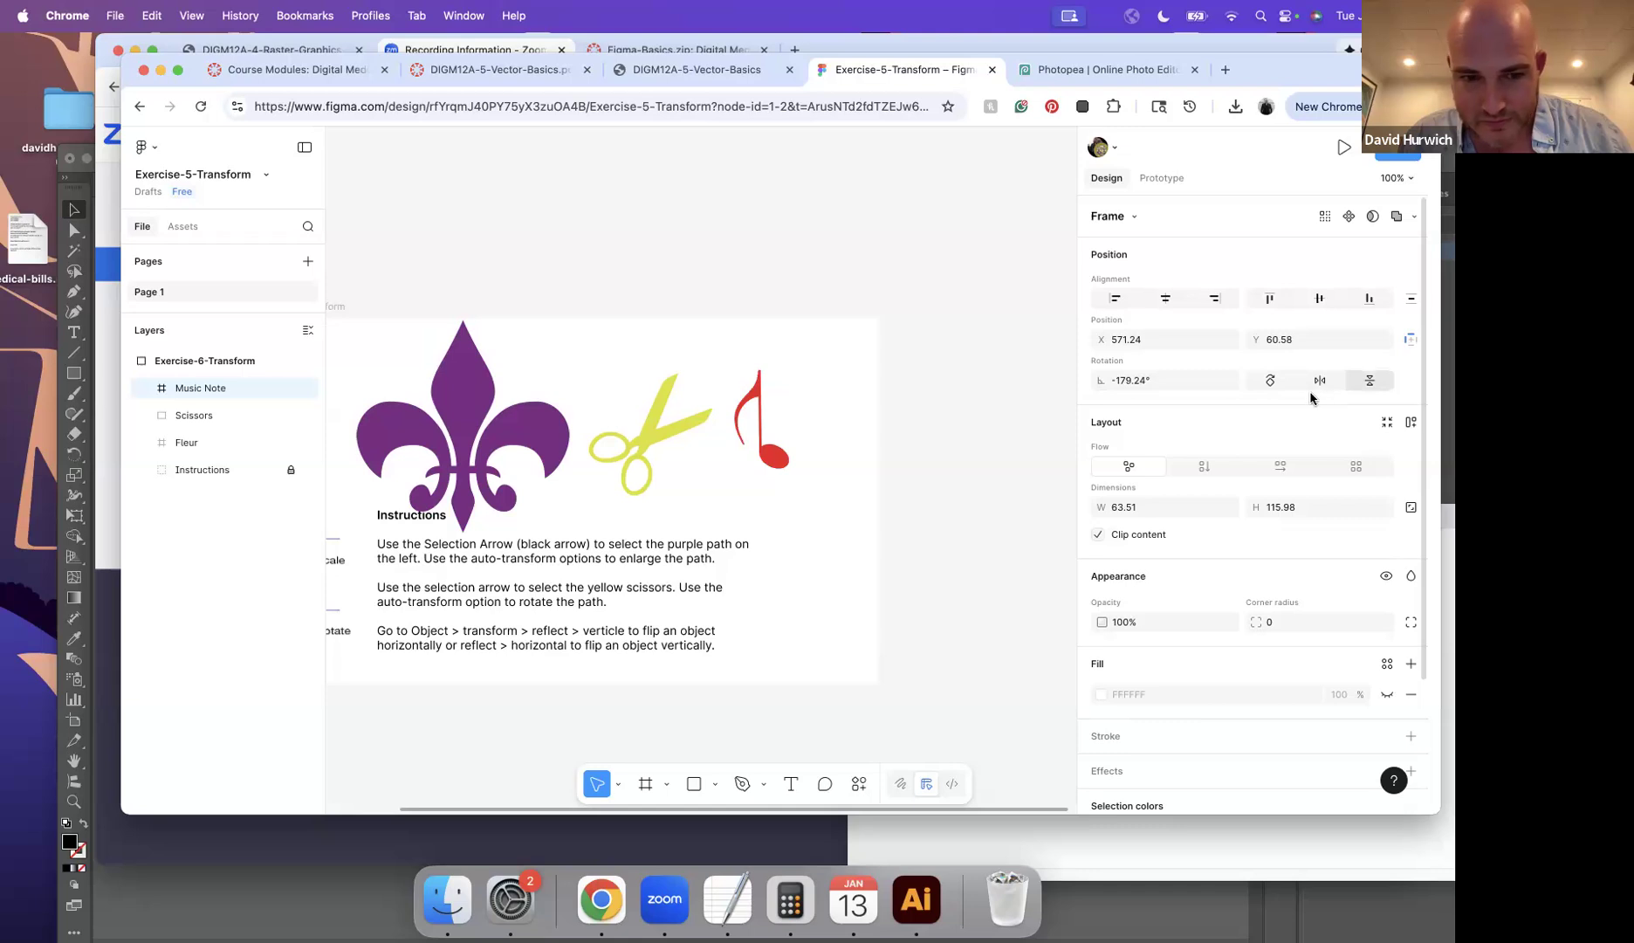
pyautogui.click(730, 263)
# Step: Return to the recent files and open Exercise-6-Shapes
pyautogui.click(145, 146)
pyautogui.click(155, 181)
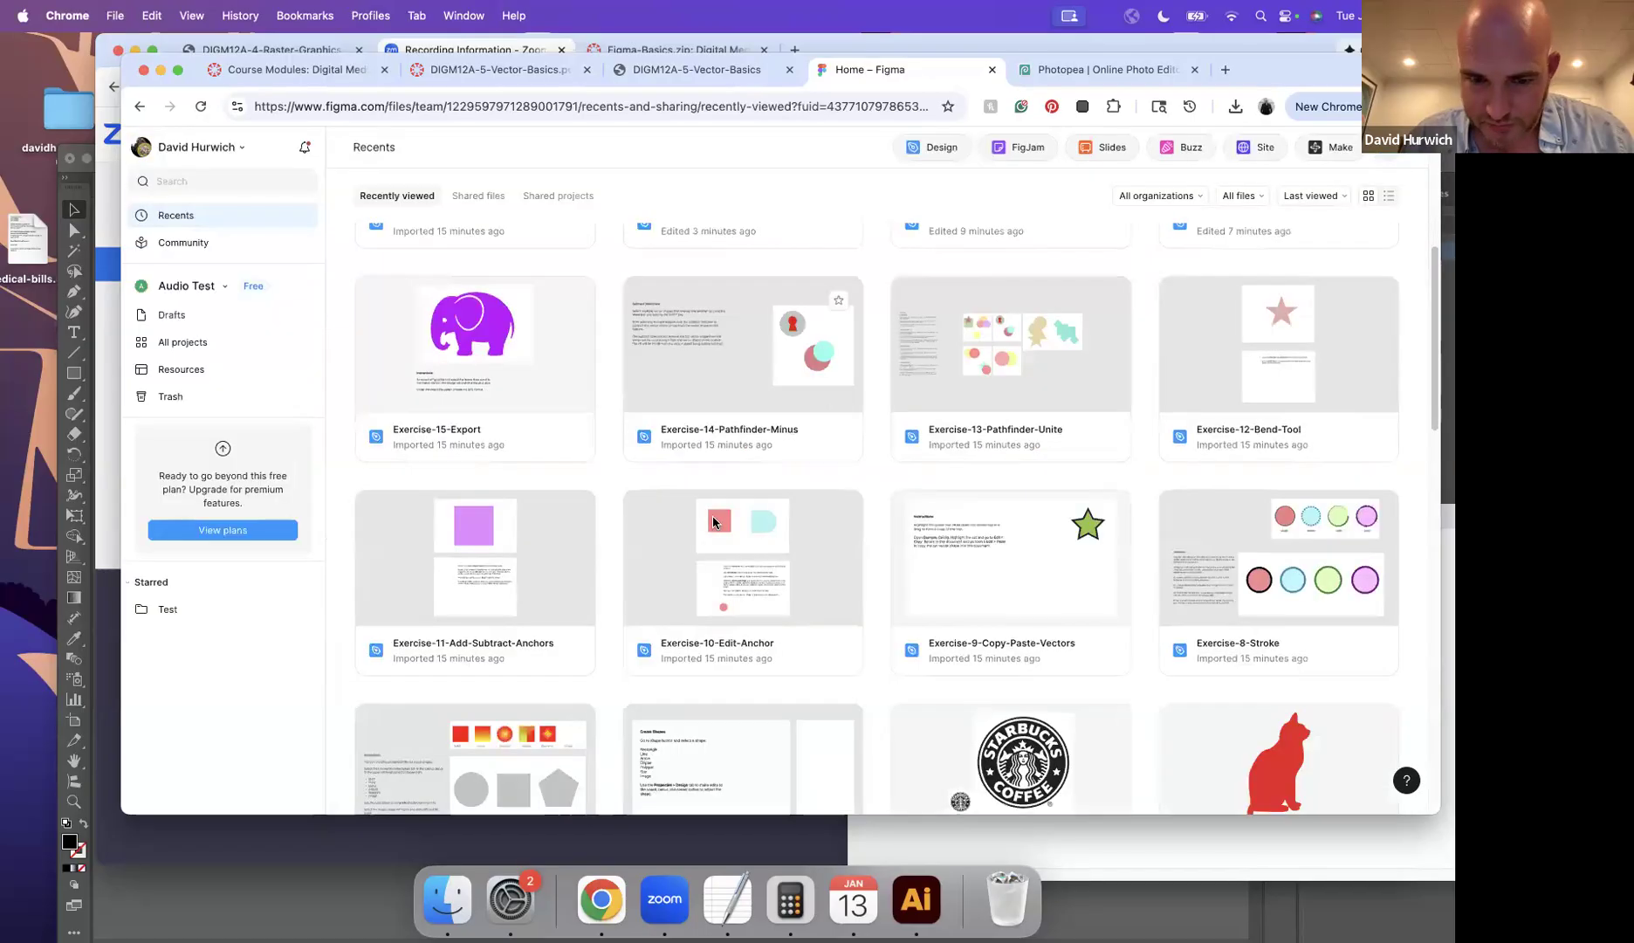
pyautogui.scroll(-5, 712, 515)
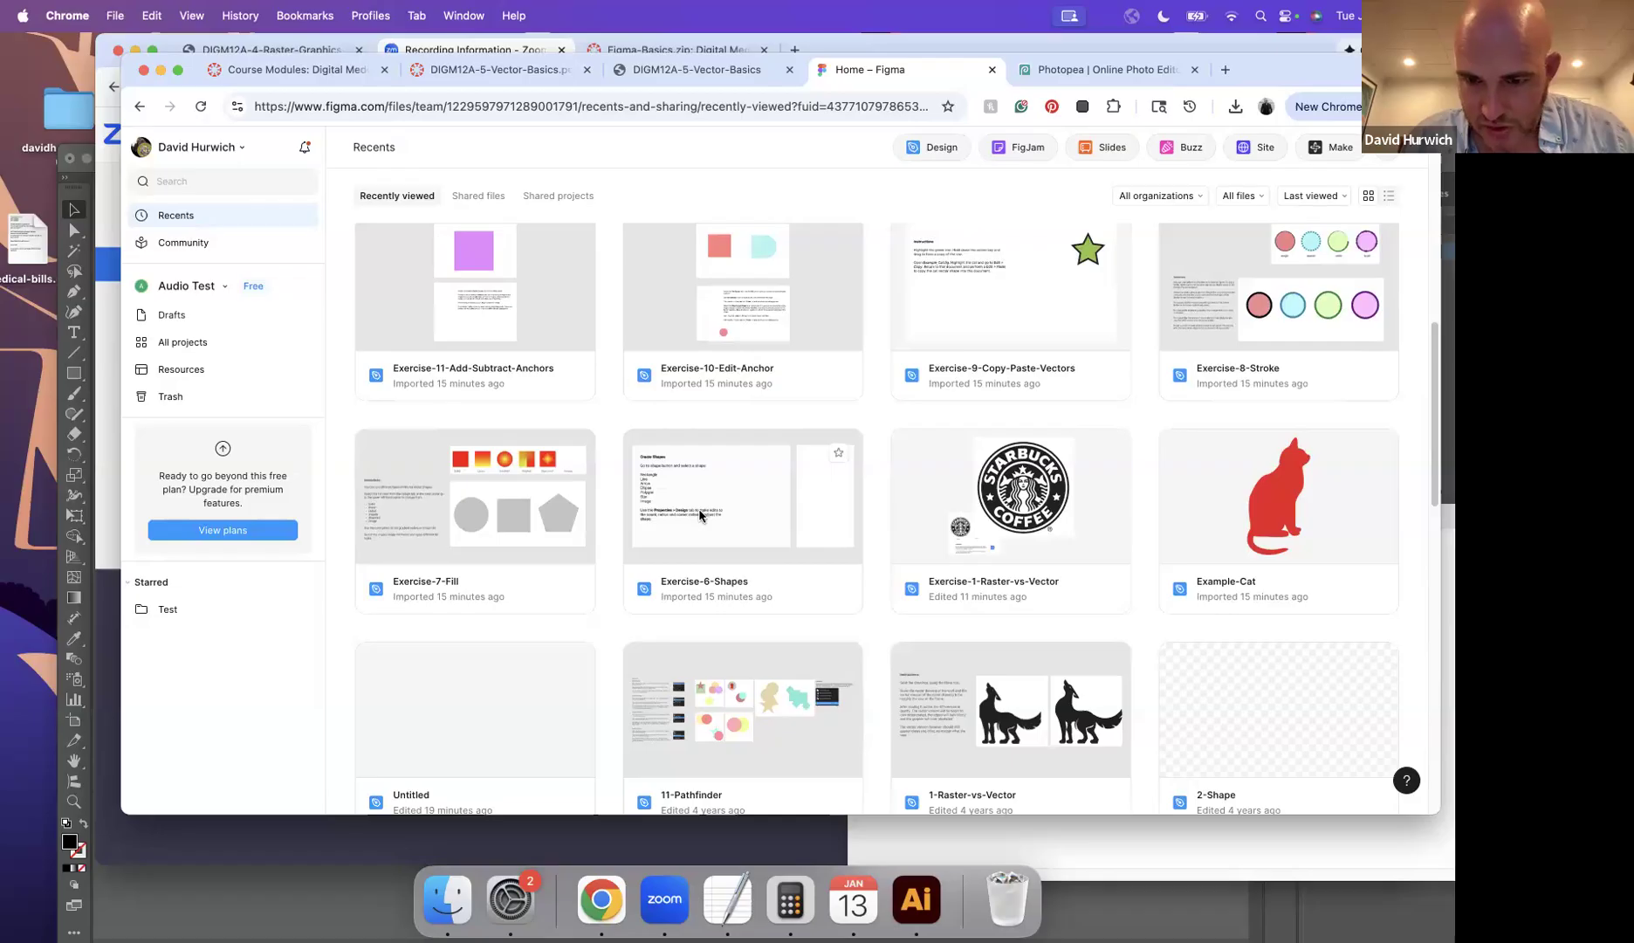
pyautogui.doubleClick(700, 517)
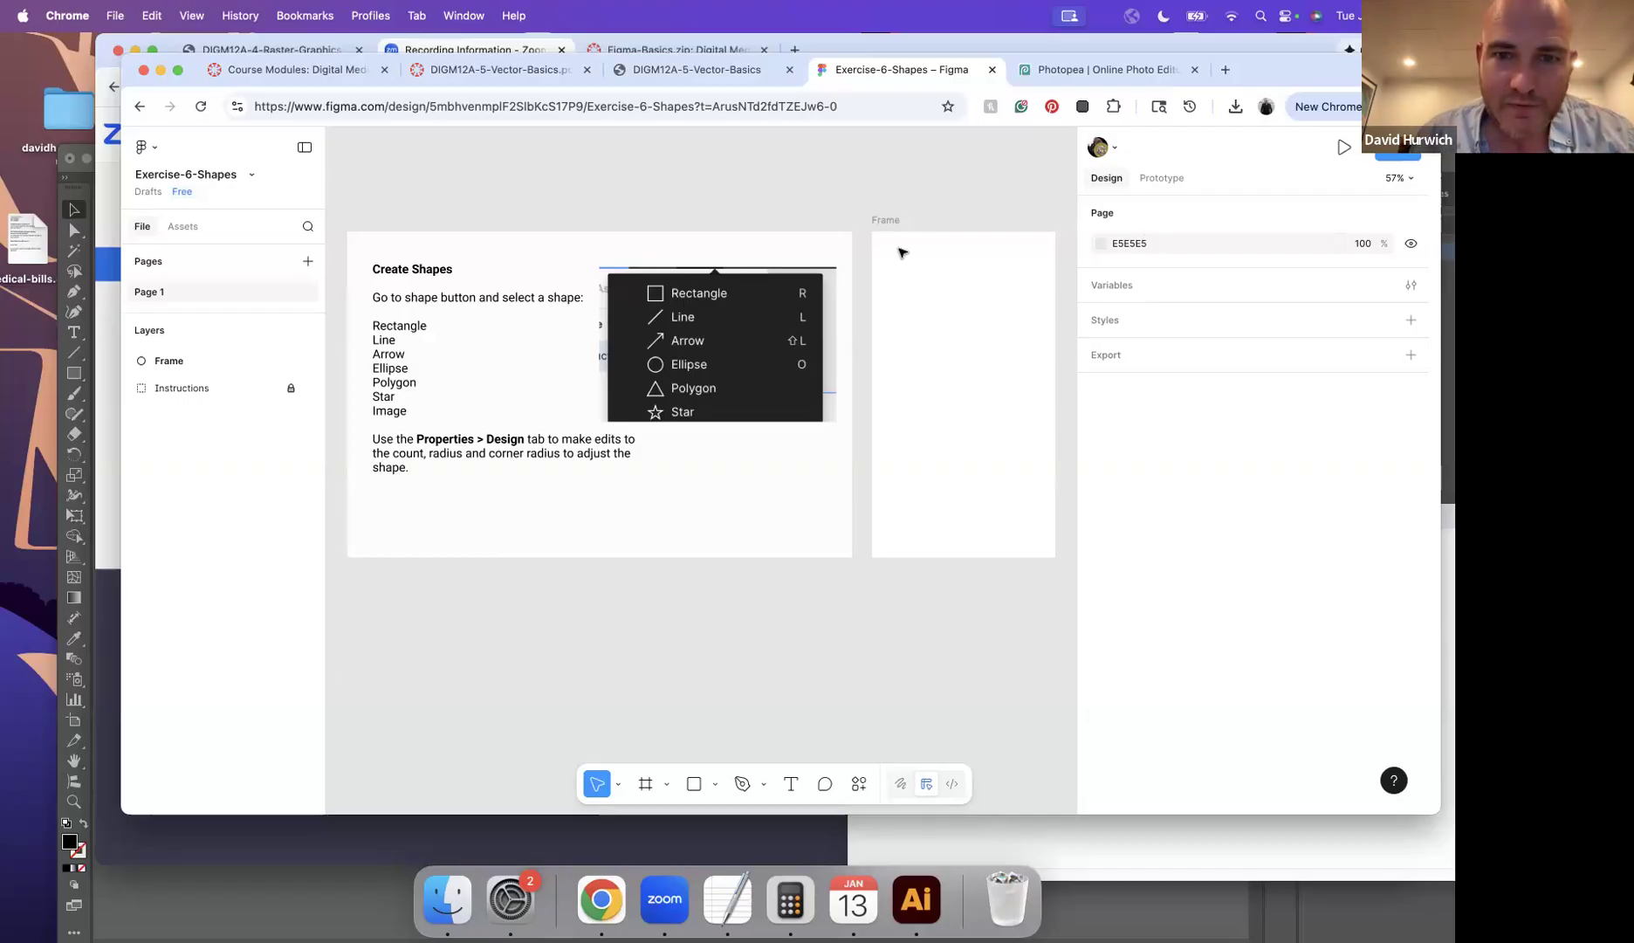
# Step: Draw a rectangle of about 187 by 106 near the top of the empty frame beside the instructions
pyautogui.moveTo(861, 239)
pyautogui.mouseDown()
pyautogui.moveTo(803, 251)
pyautogui.moveTo(847, 258)
pyautogui.mouseUp()
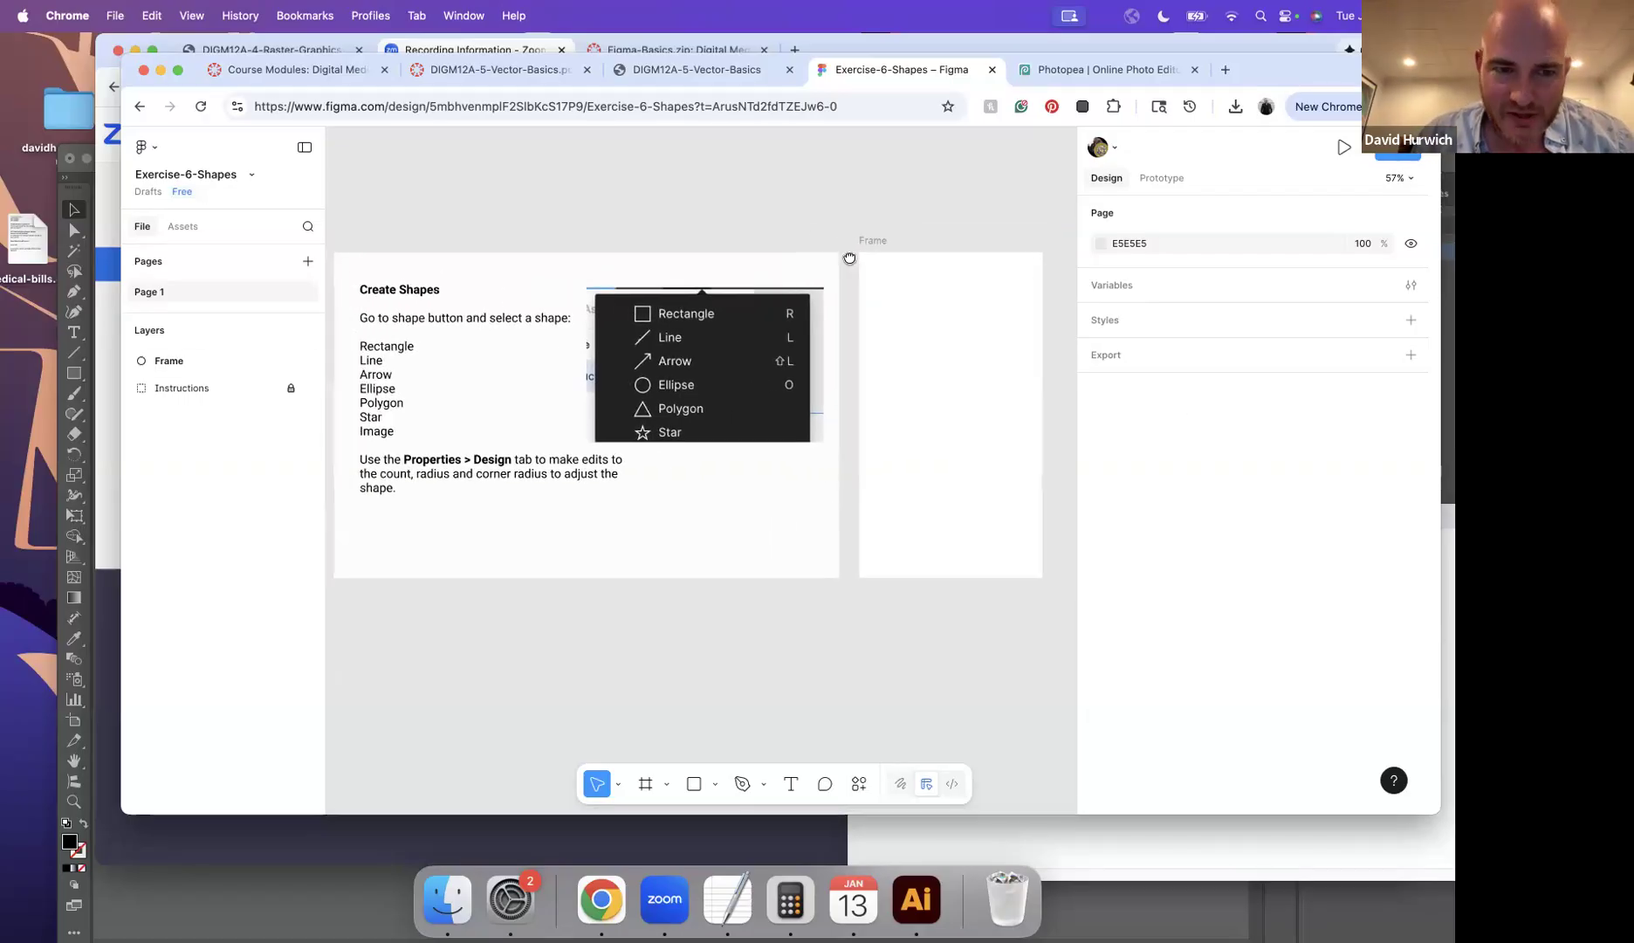
pyautogui.click(708, 788)
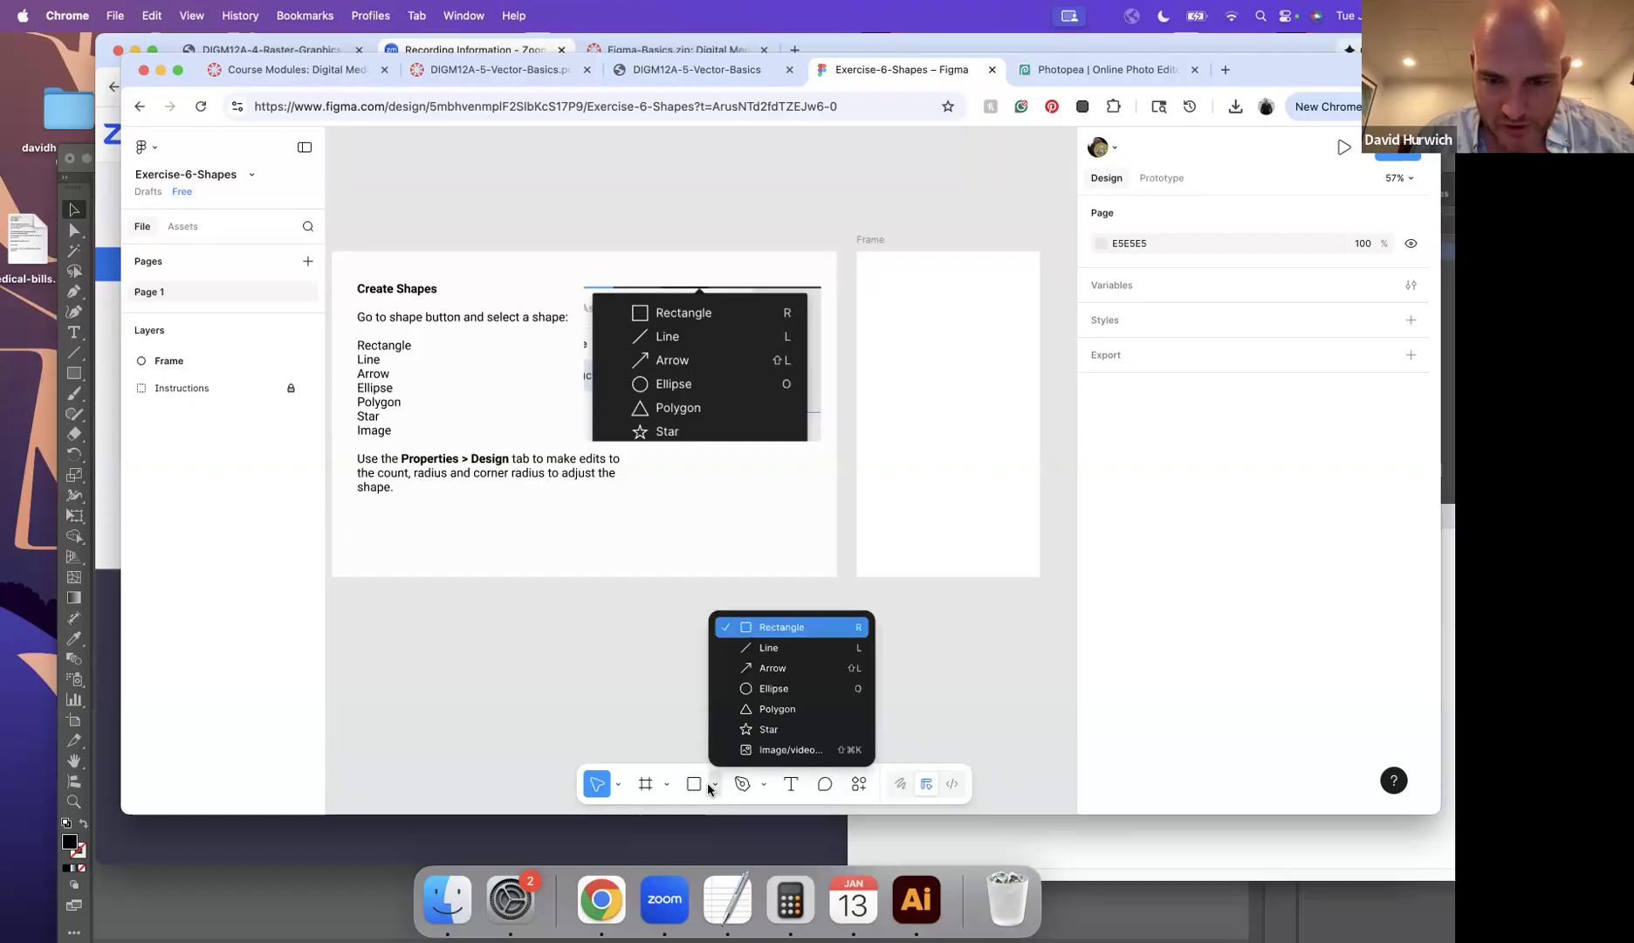
pyautogui.click(792, 626)
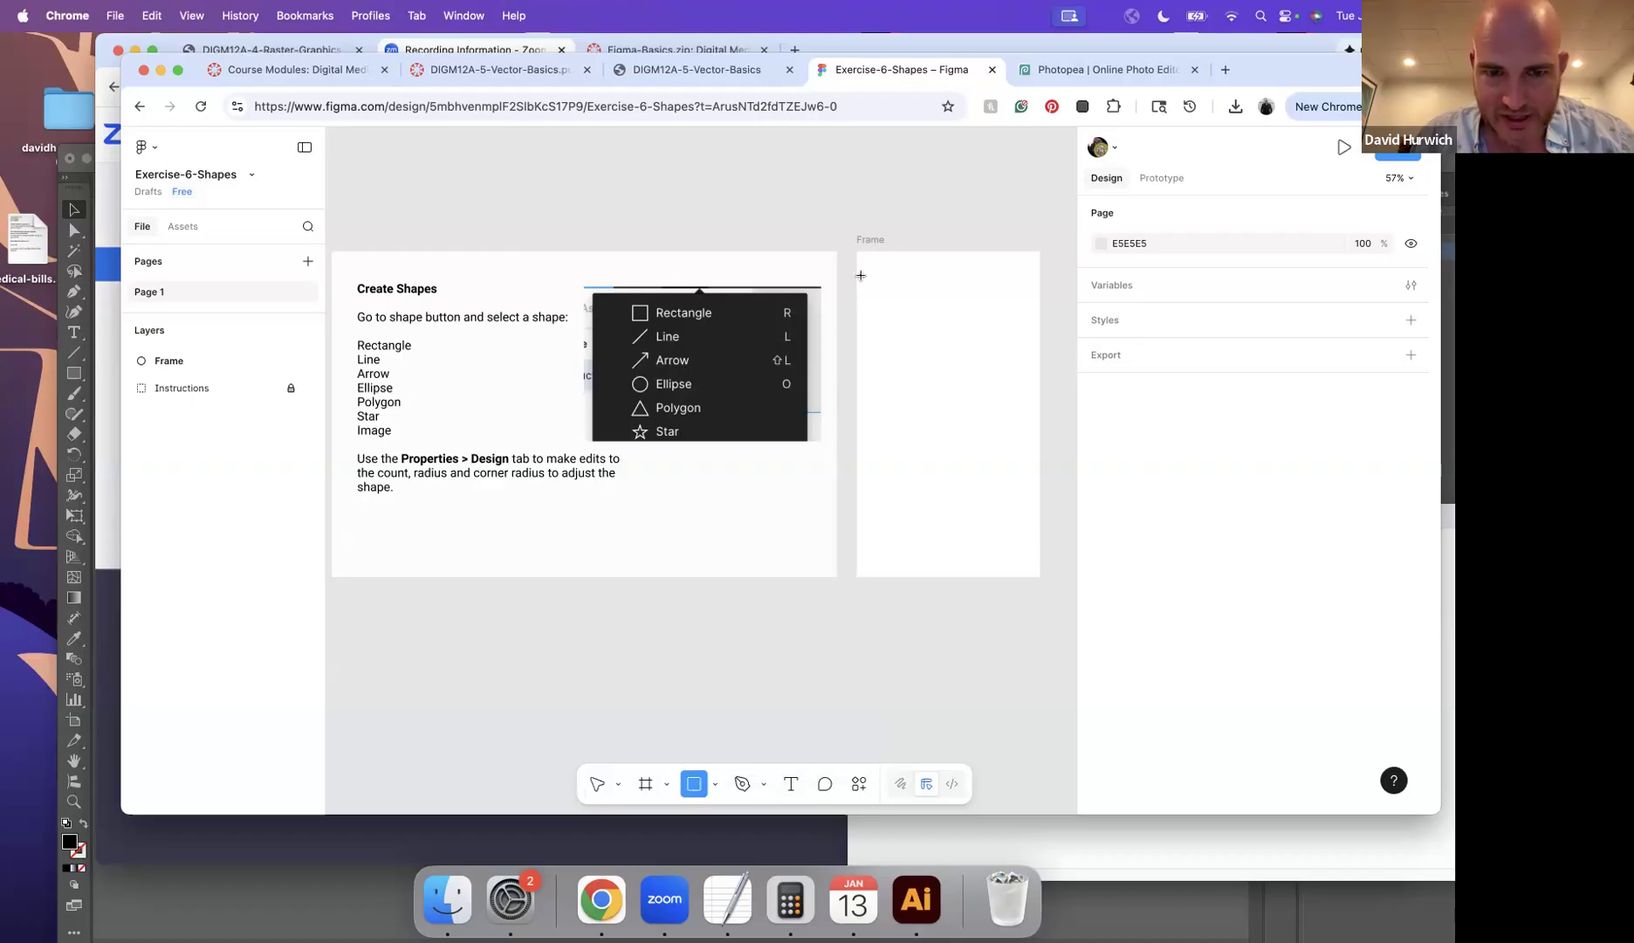
pyautogui.hscroll(3, 858, 292)
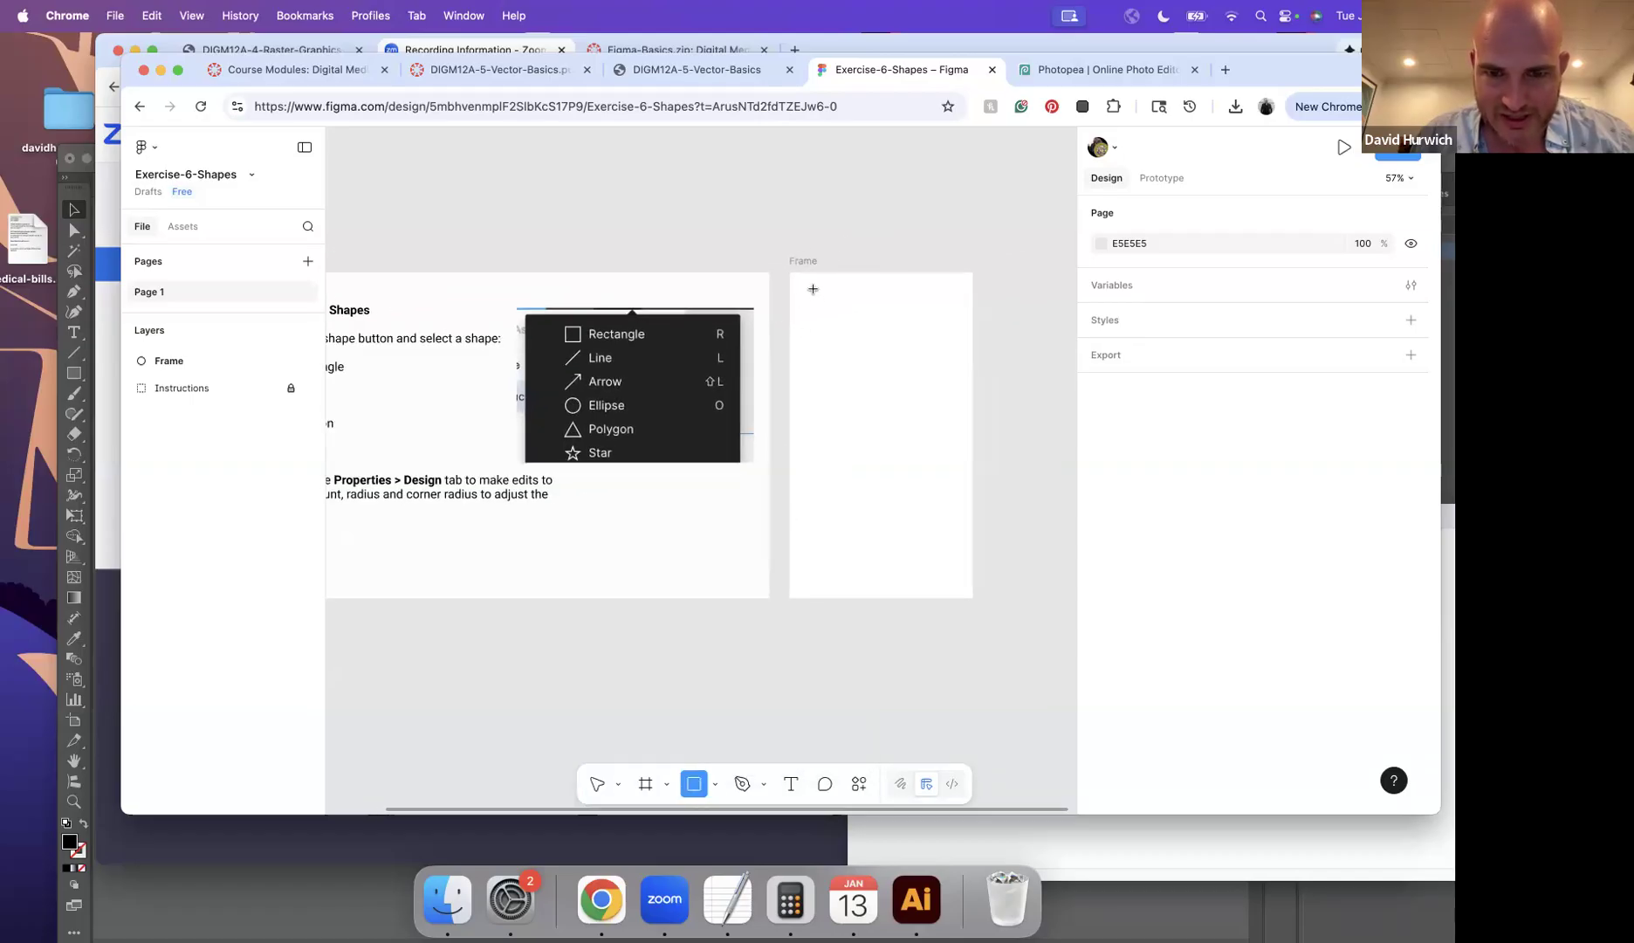
pyautogui.moveTo(802, 284); pyautogui.dragTo(895, 335)
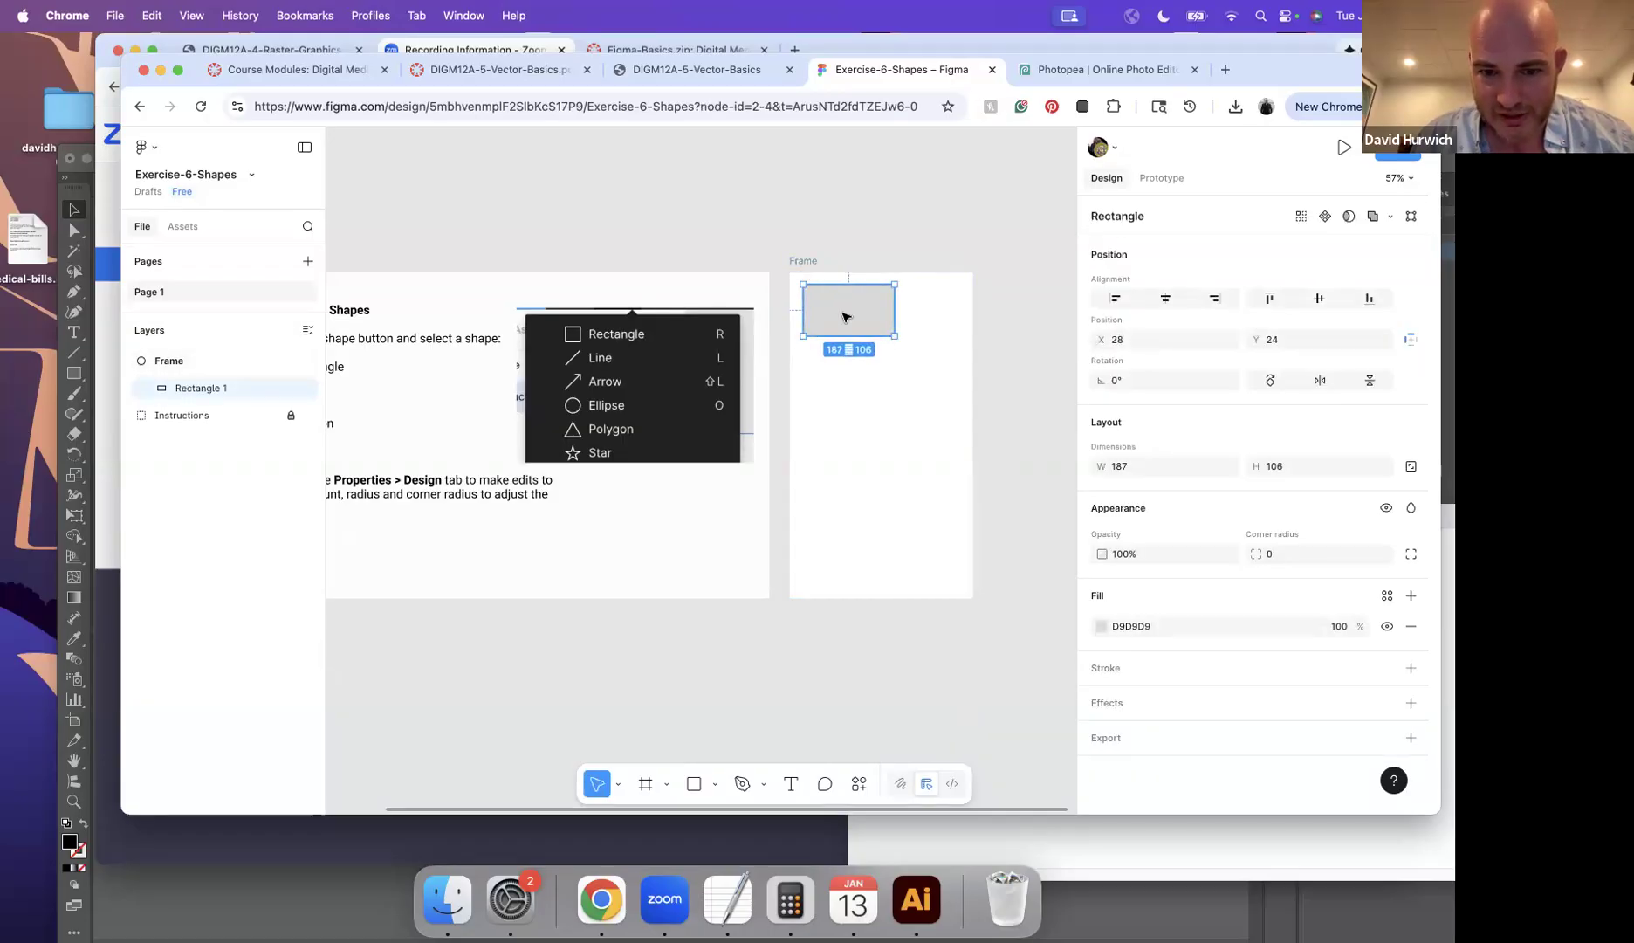
# Step: Draw a diagonal line about 156 long at -45° below the rectangle and deselect it
pyautogui.click(715, 783)
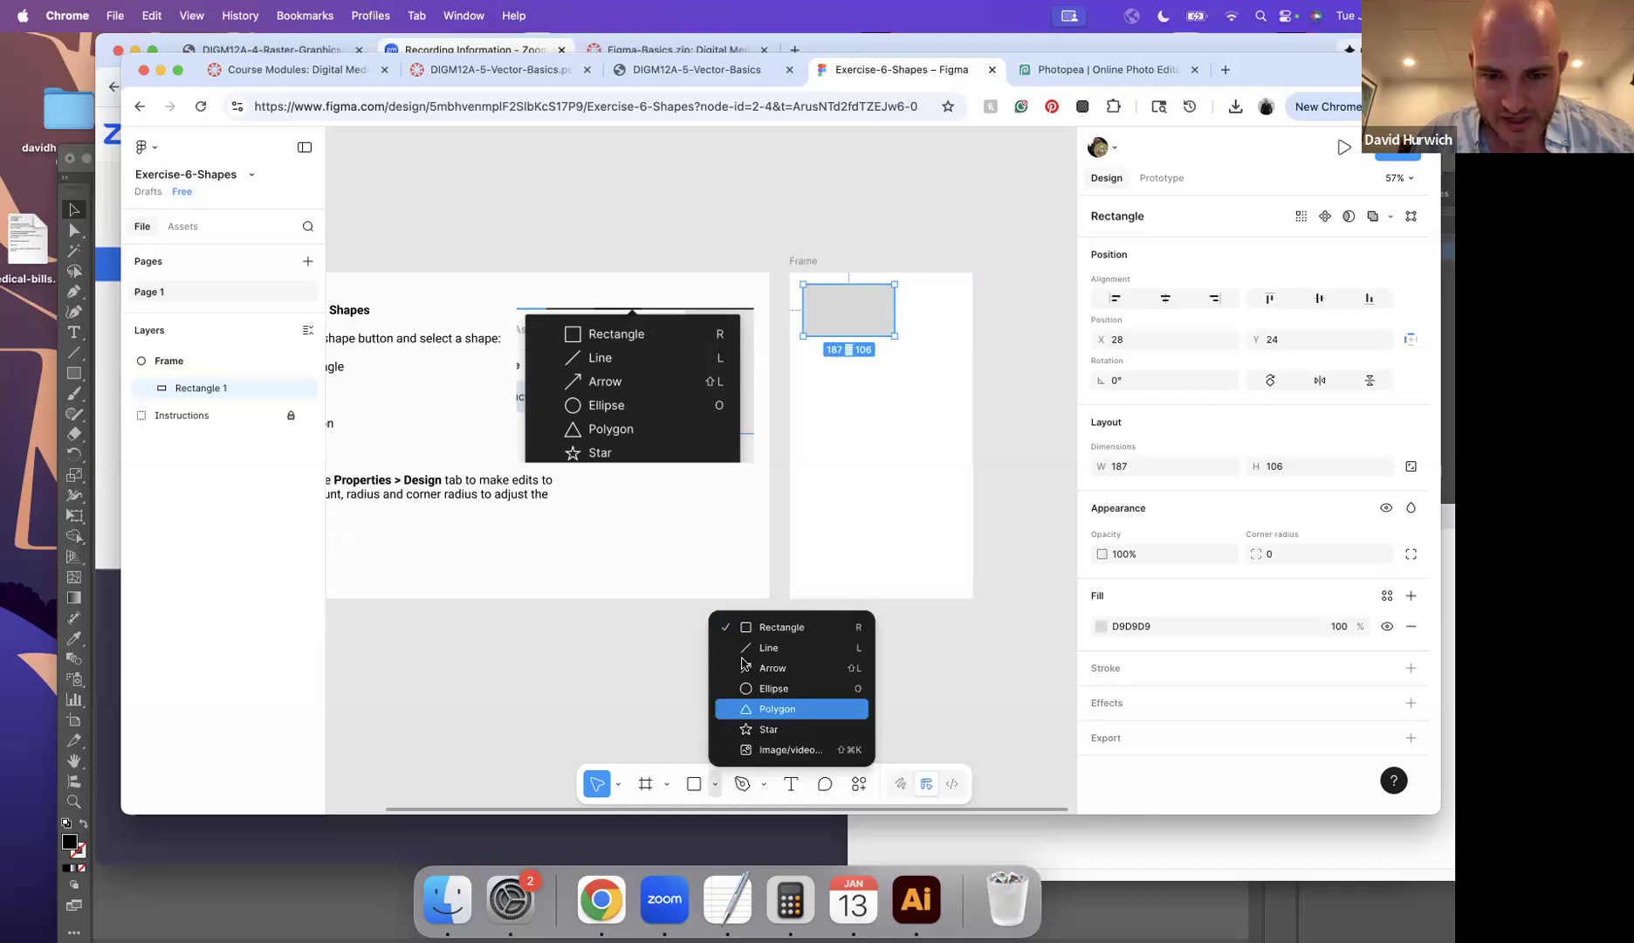
pyautogui.click(748, 647)
pyautogui.moveTo(817, 372)
pyautogui.mouseDown()
pyautogui.moveTo(821, 474)
pyautogui.moveTo(930, 474)
pyautogui.moveTo(890, 308)
pyautogui.moveTo(864, 455)
pyautogui.moveTo(894, 447)
pyautogui.moveTo(850, 264)
pyautogui.moveTo(848, 435)
pyautogui.moveTo(951, 315)
pyautogui.moveTo(764, 427)
pyautogui.moveTo(864, 437)
pyautogui.moveTo(908, 371)
pyautogui.moveTo(866, 425)
pyautogui.mouseUp()
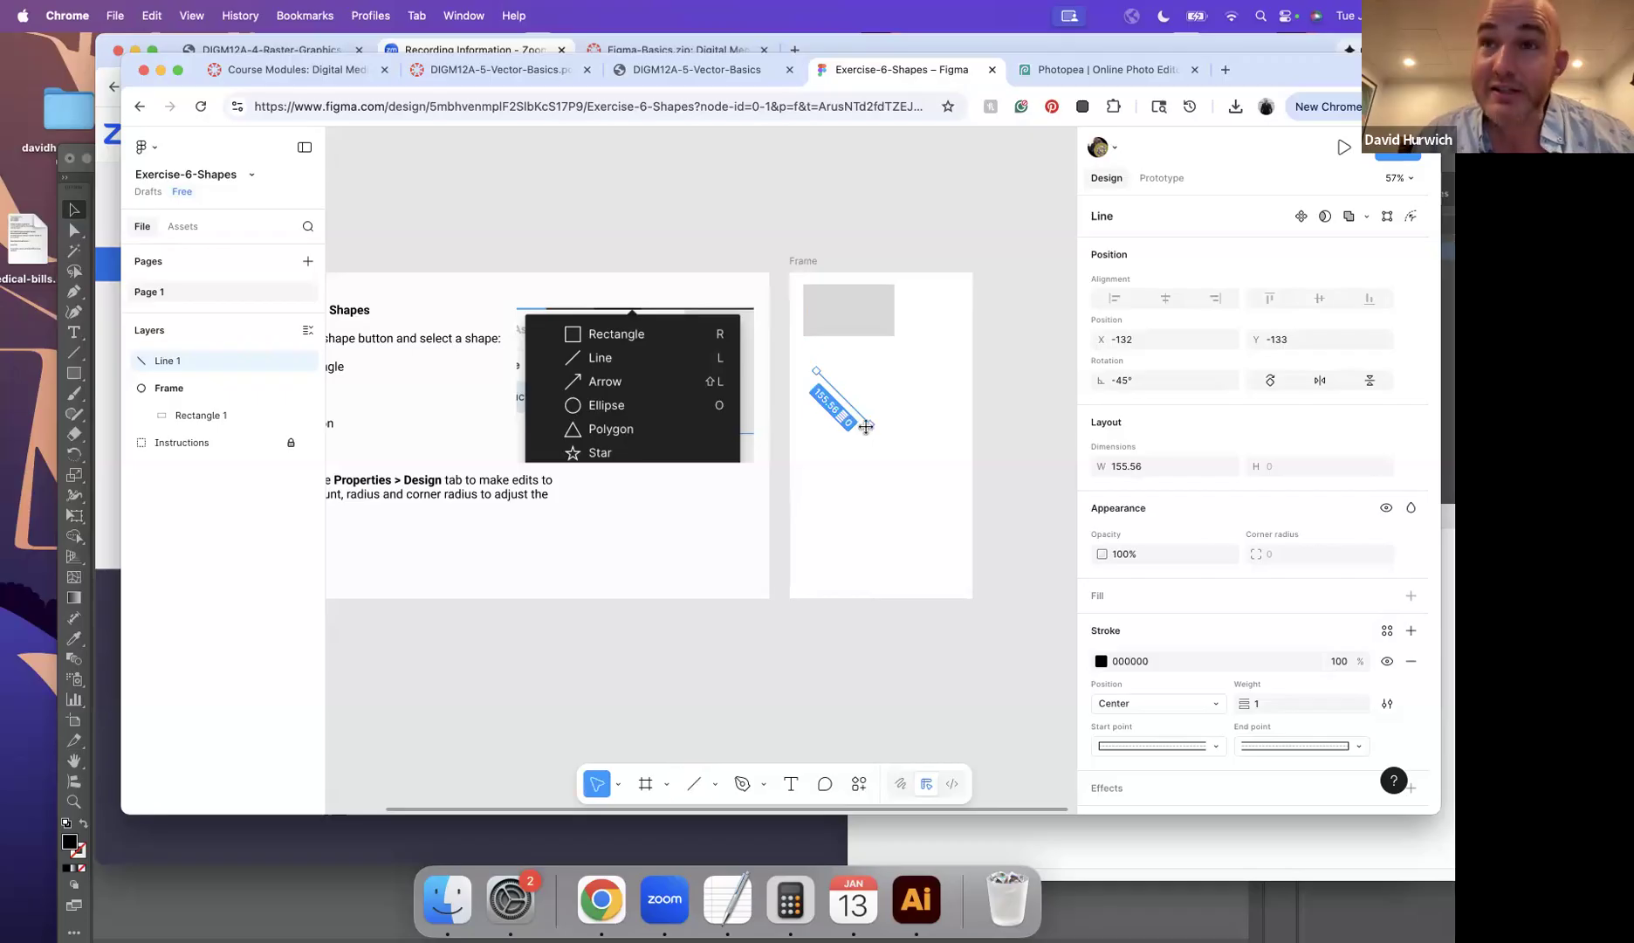
pyautogui.click(836, 507)
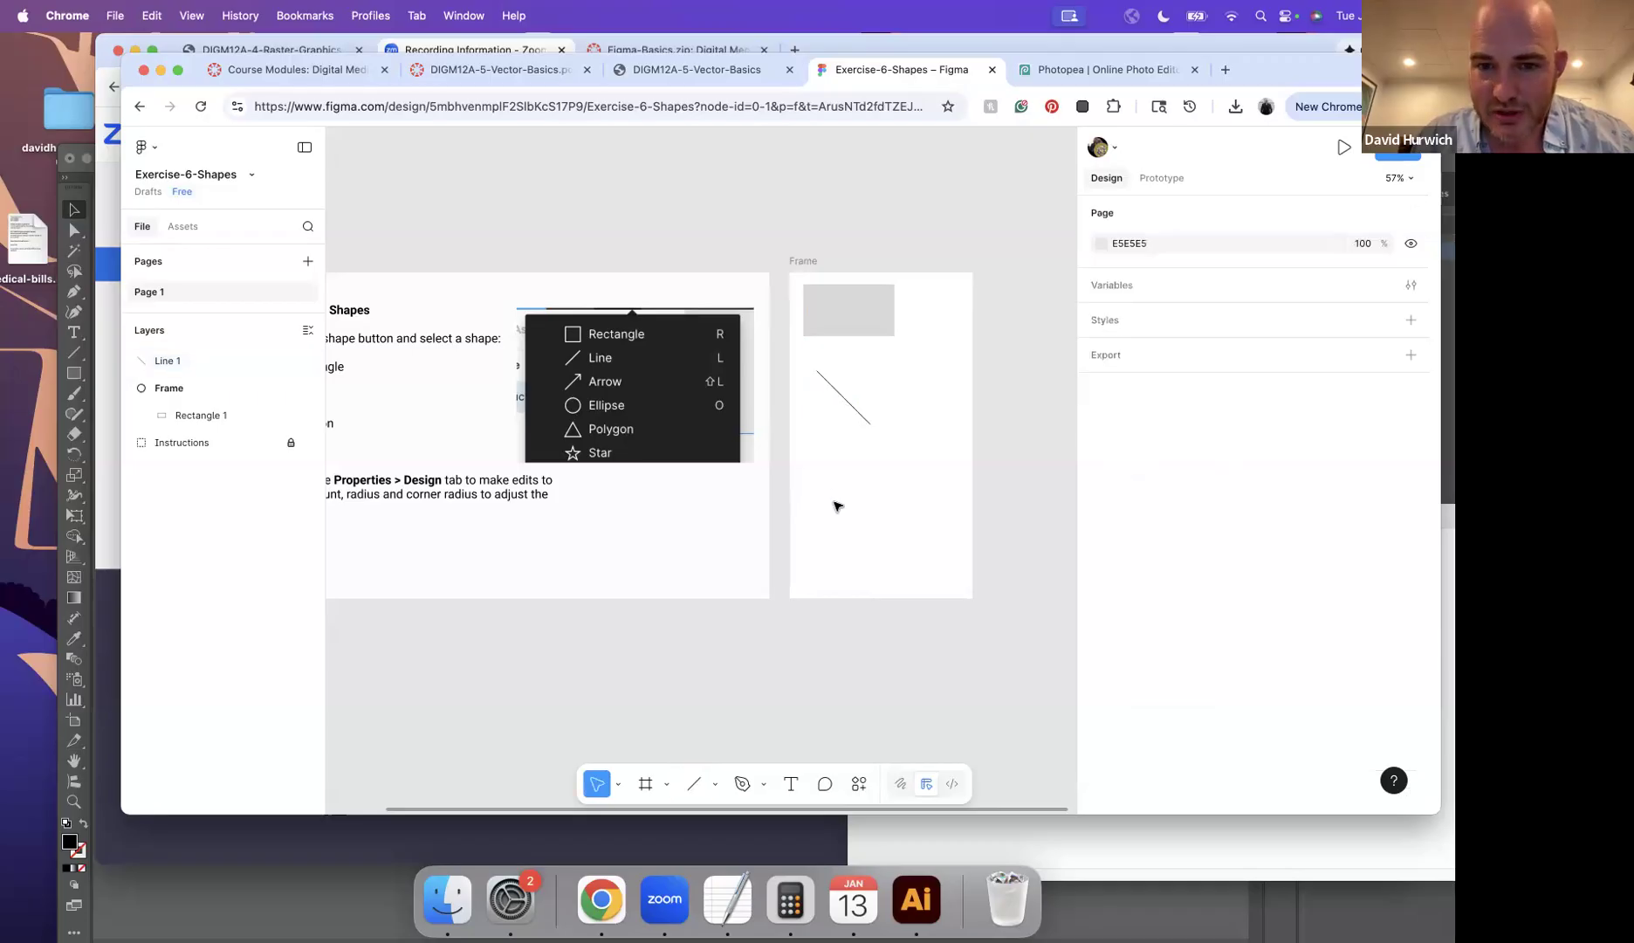
# Step: Draw an arrow about 219 long at about 38° below the diagonal line, and delete it
pyautogui.click(716, 784)
pyautogui.click(749, 669)
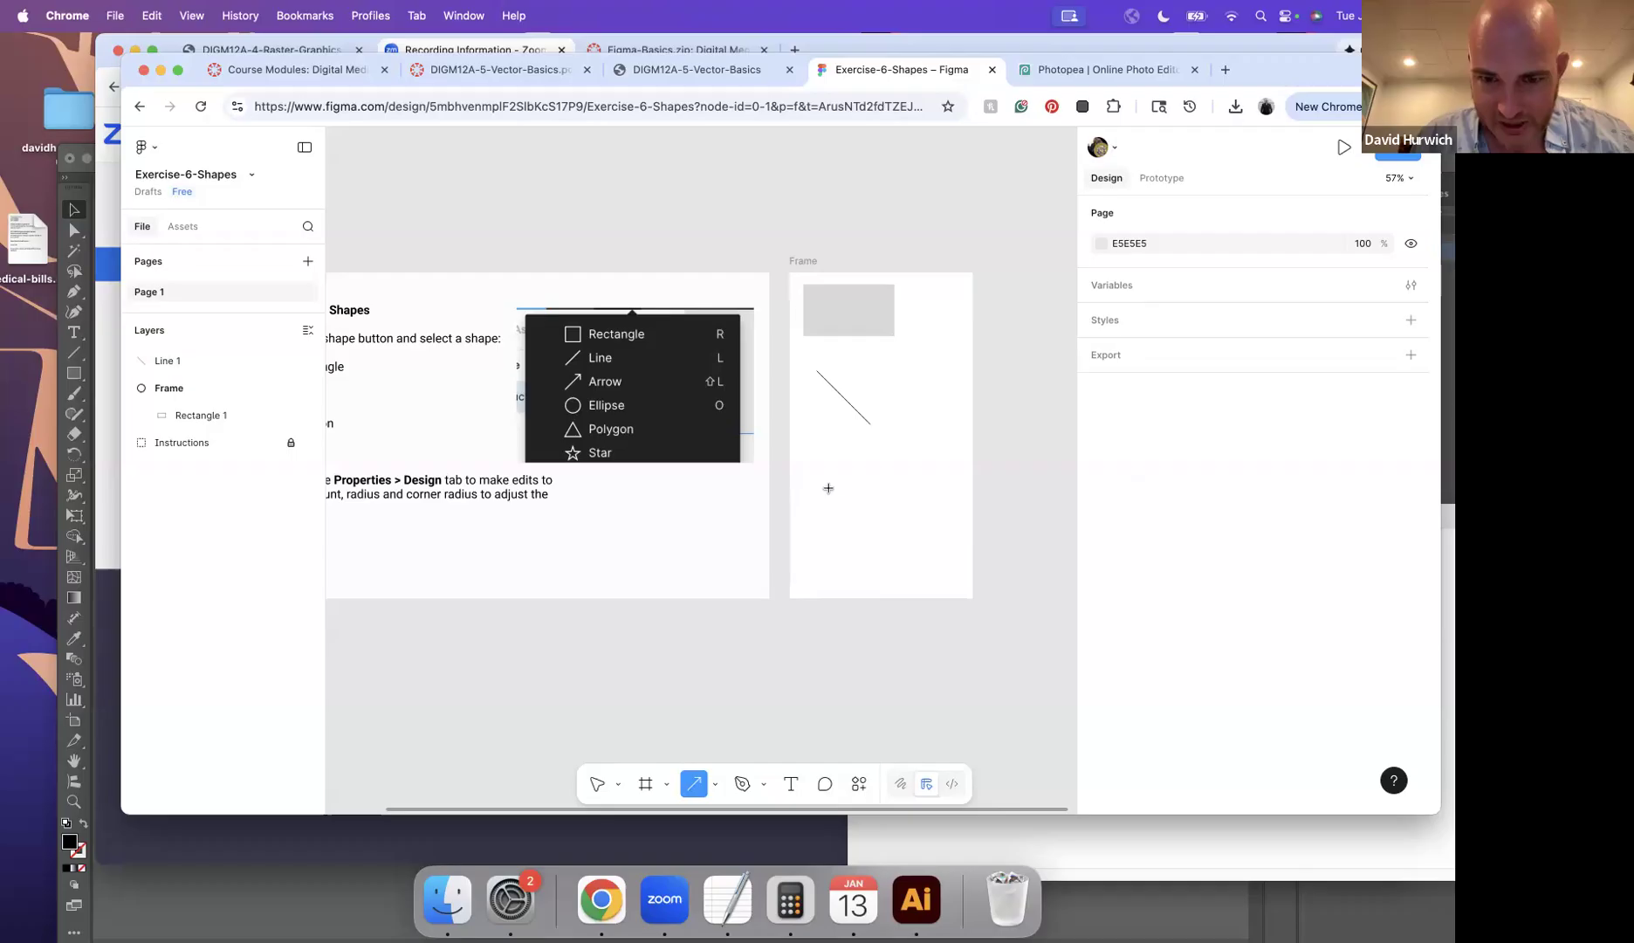
pyautogui.moveTo(816, 500); pyautogui.dragTo(901, 439)
pyautogui.press('Escape')
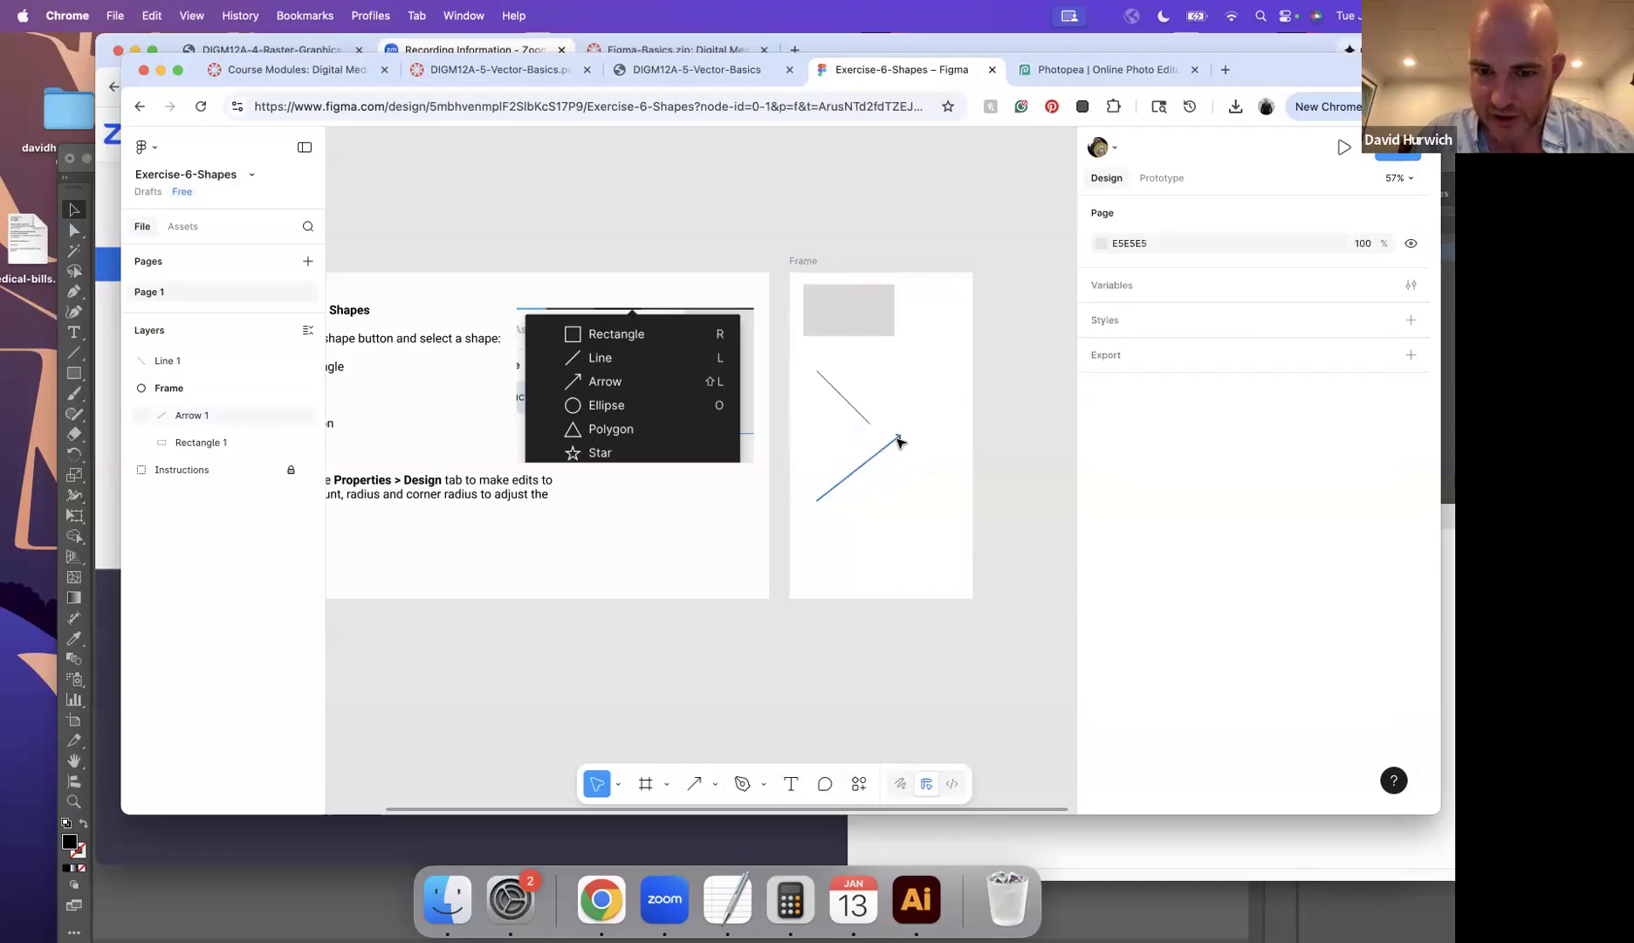
pyautogui.click(897, 444)
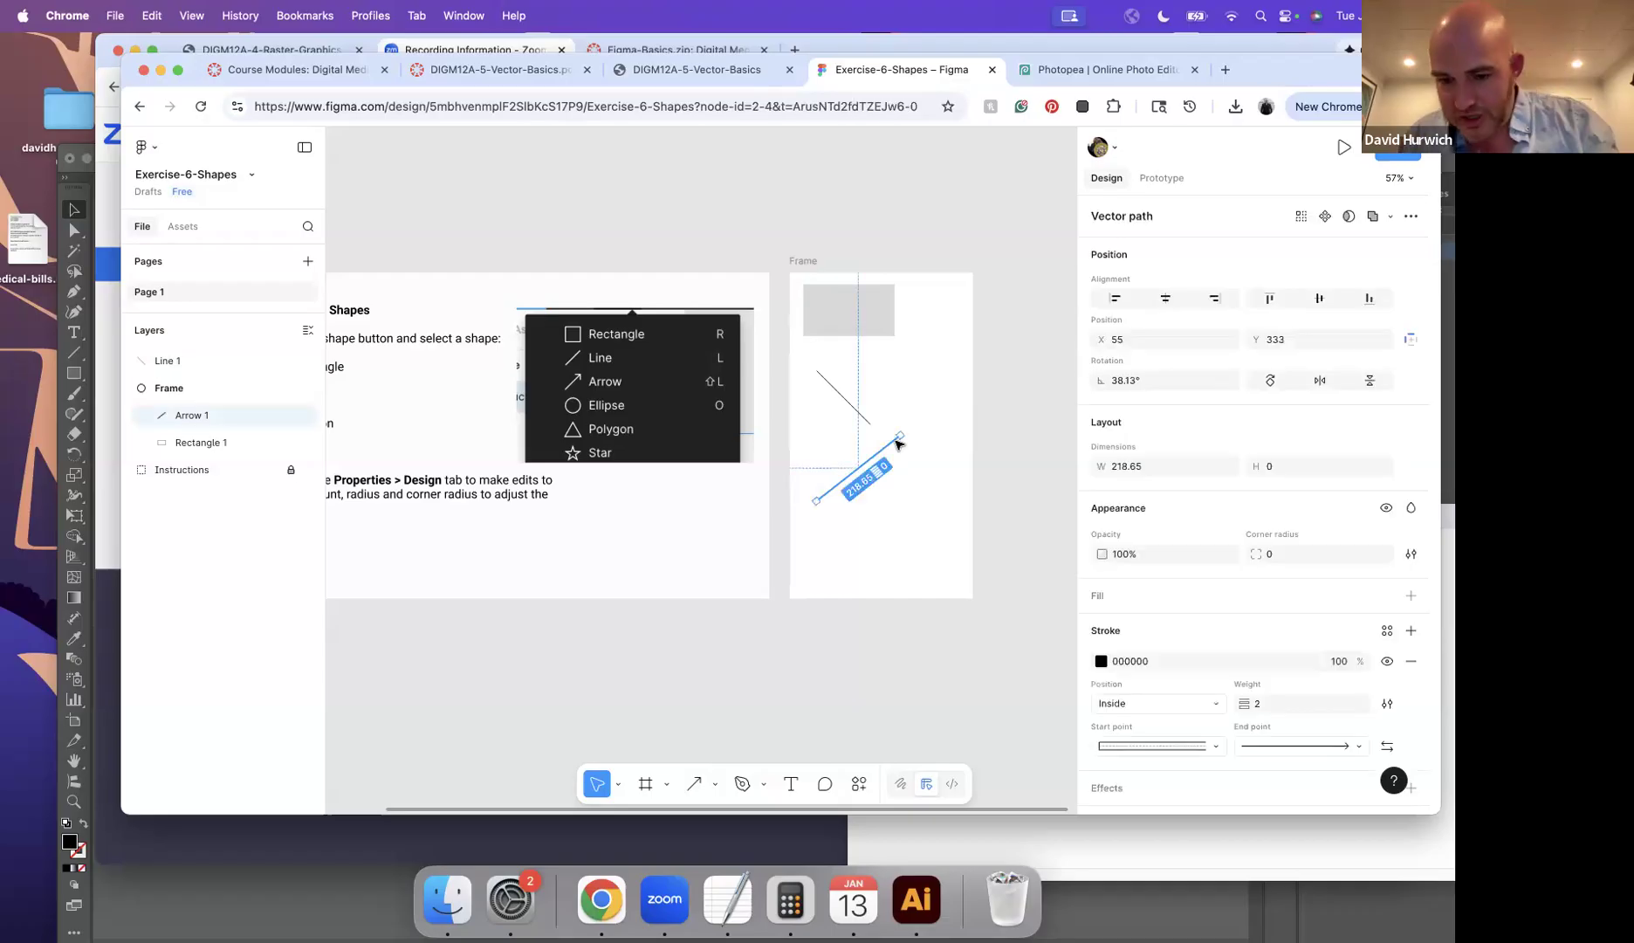
pyautogui.press('Delete')
# Step: Draw an arrow about 195 long at about 29° below the diagonal line, give it a Reversed triangle end point and deselect it
pyautogui.hotkey('shift', 'l')
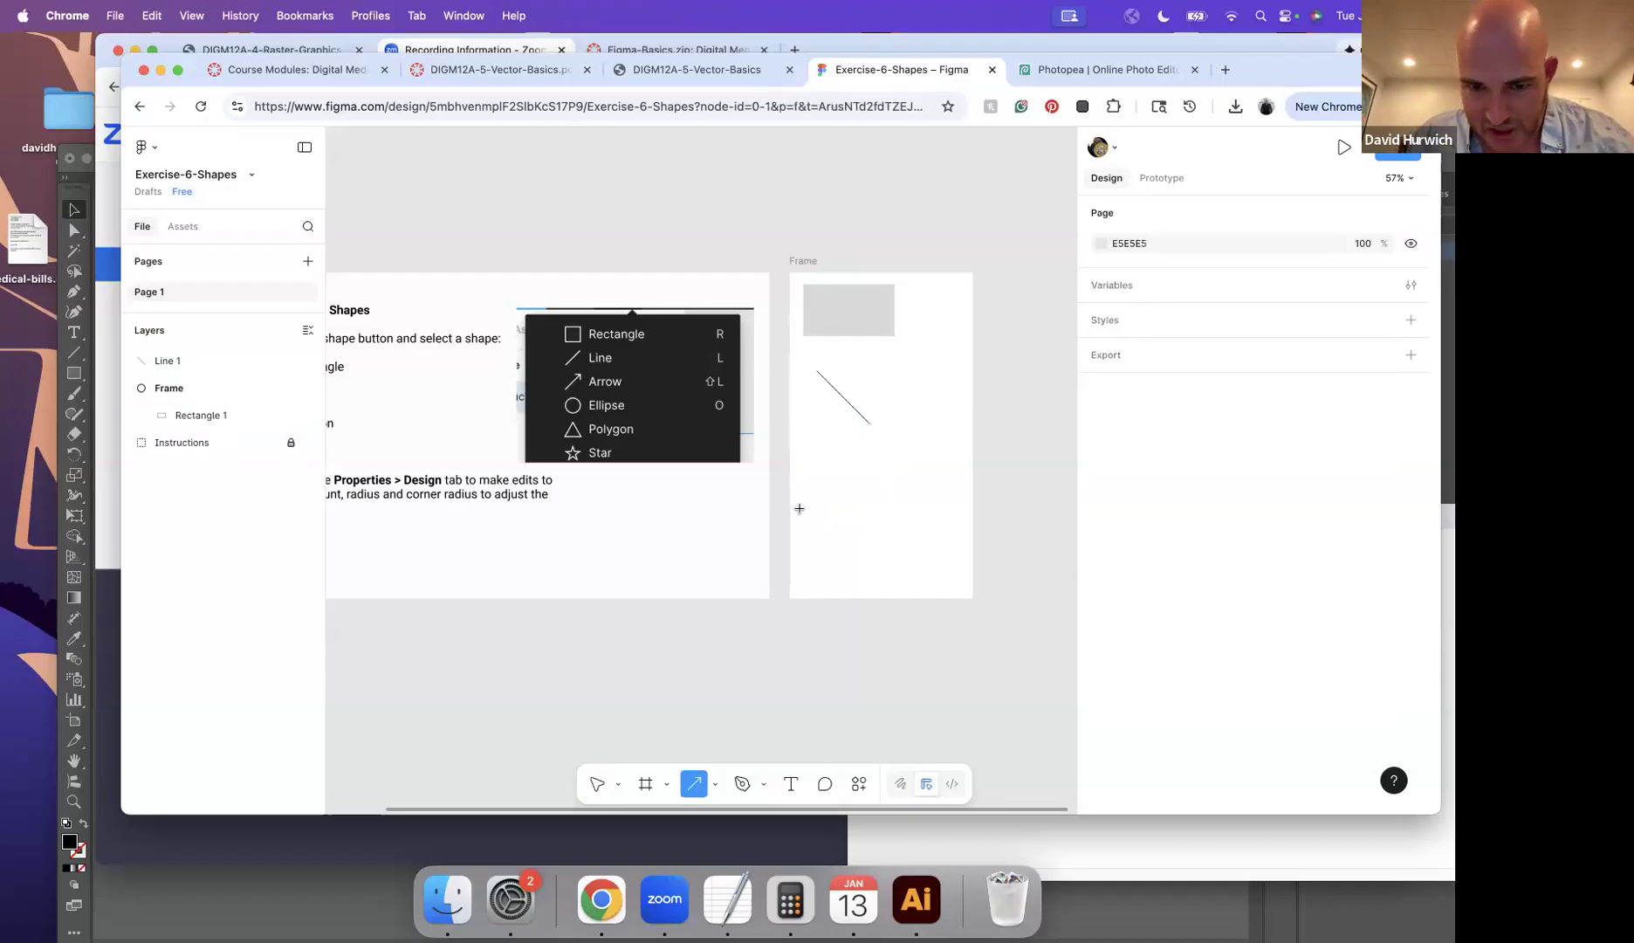
pyautogui.moveTo(804, 511); pyautogui.dragTo(888, 467)
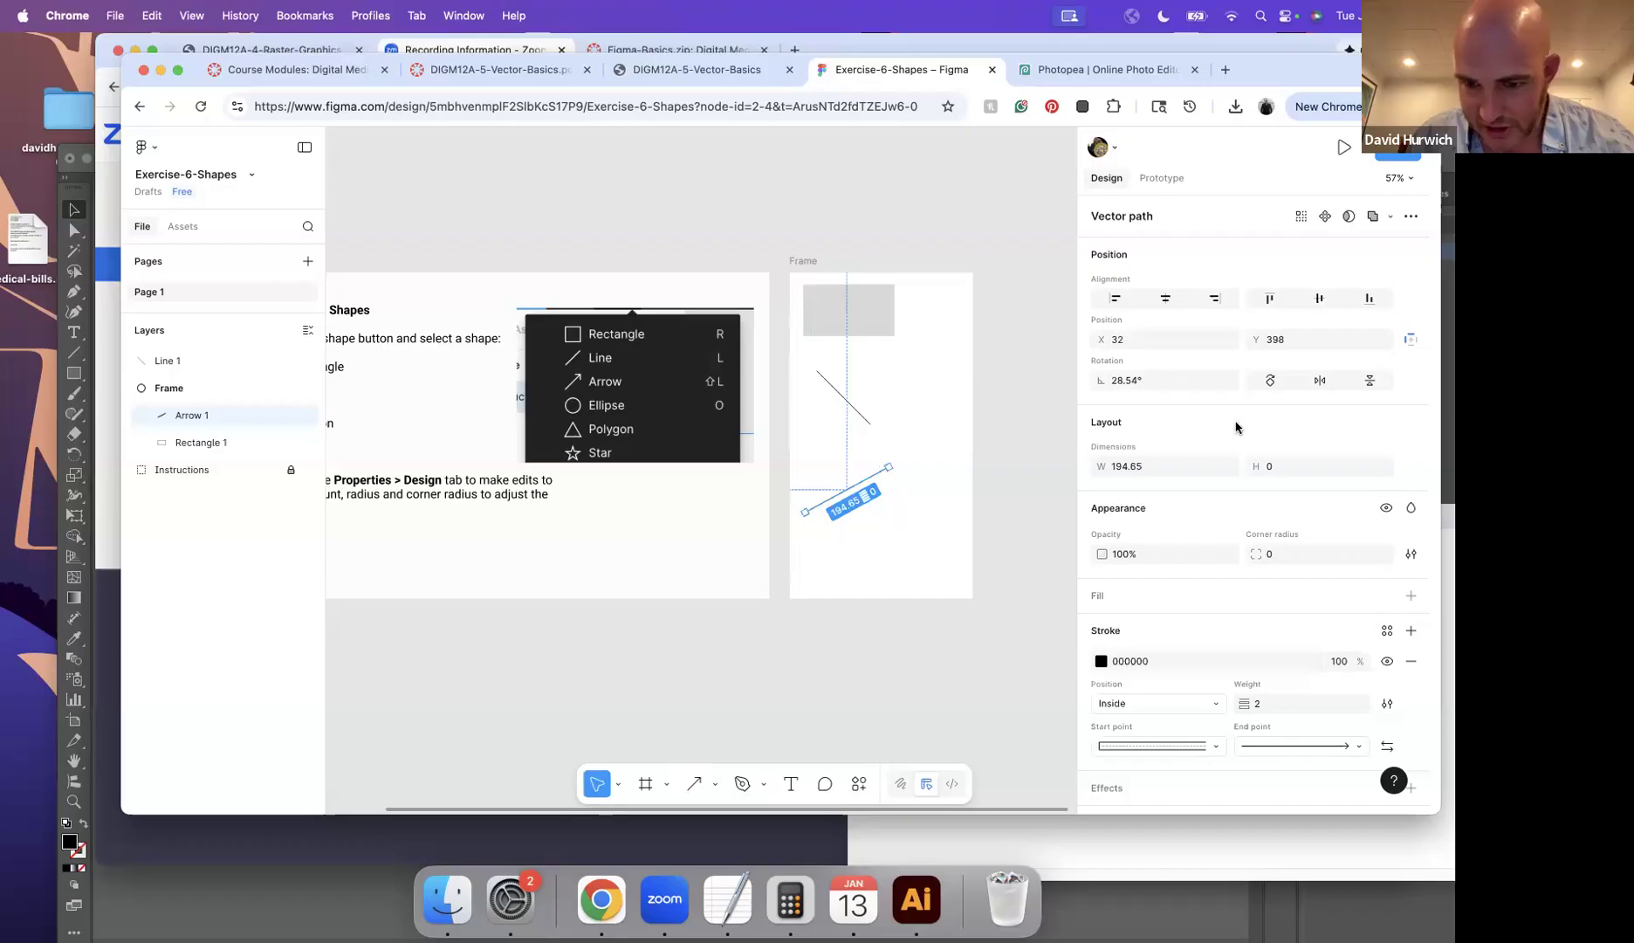
pyautogui.scroll(-2, 1140, 663)
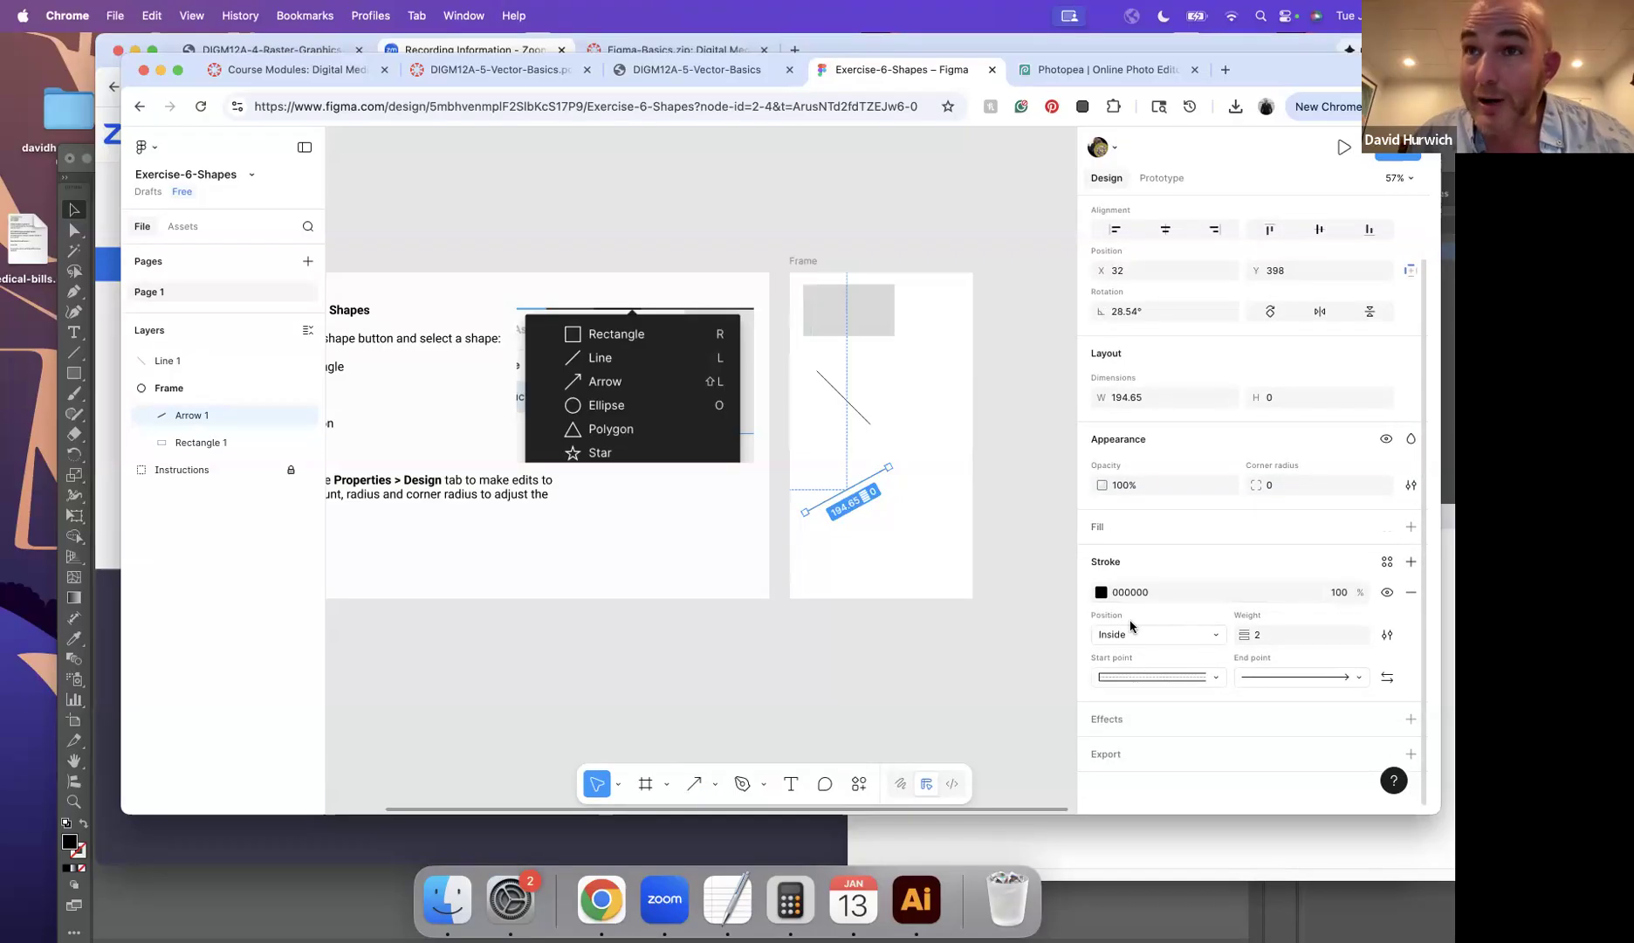
pyautogui.click(1266, 678)
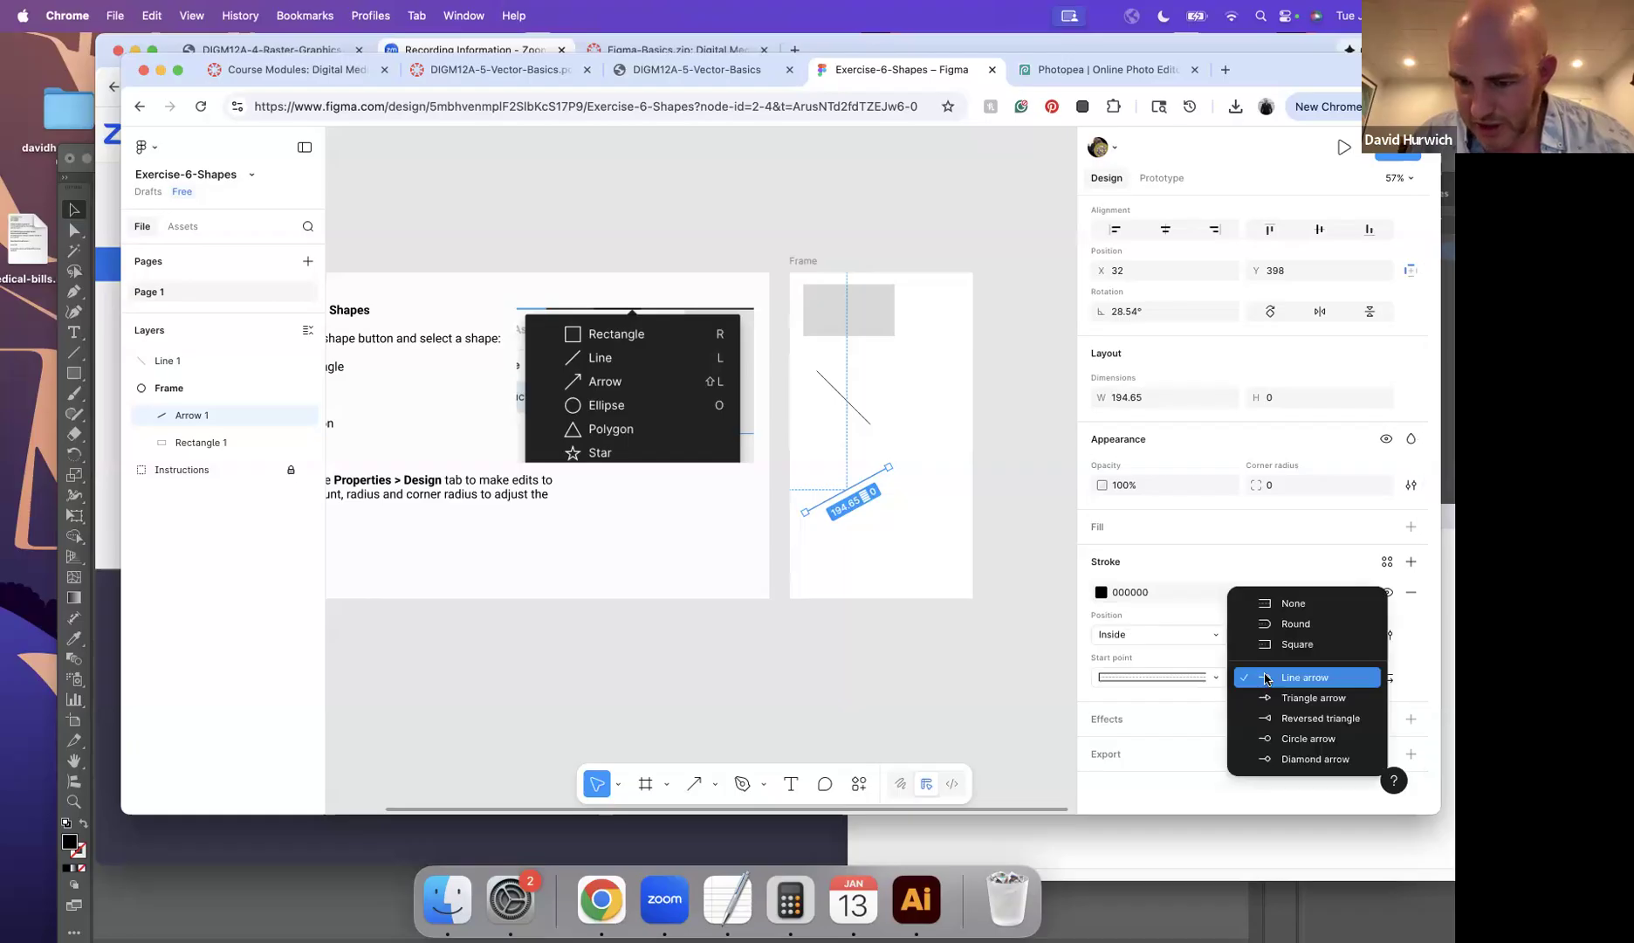
pyautogui.click(1312, 698)
pyautogui.click(1285, 677)
pyautogui.click(1291, 654)
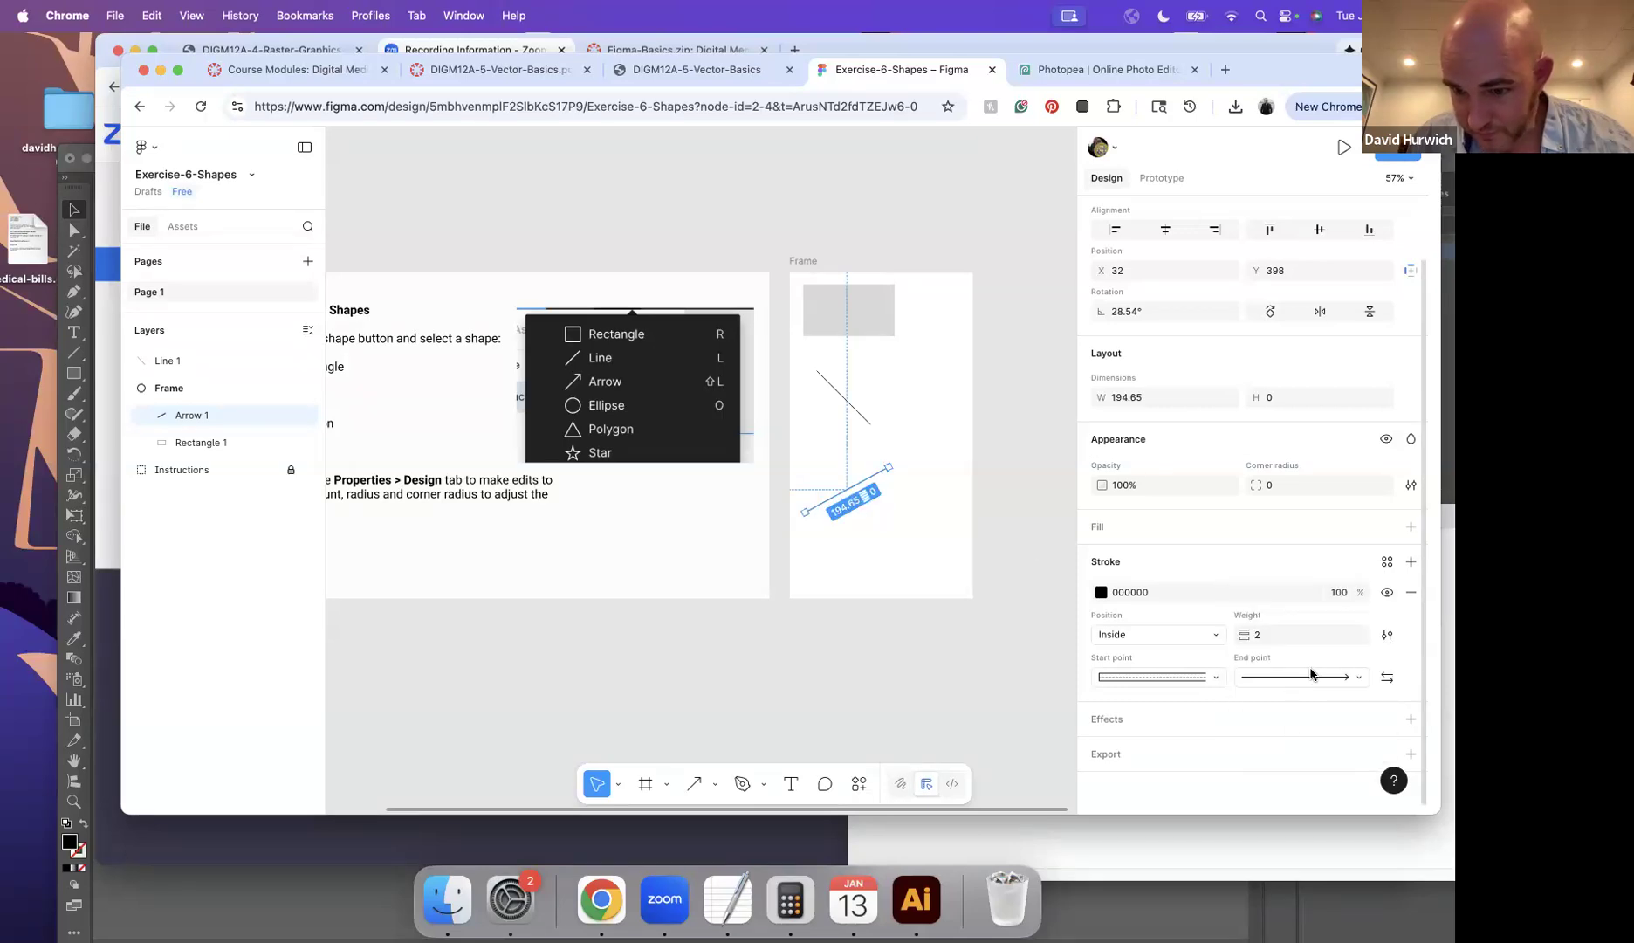
pyautogui.click(1312, 674)
pyautogui.click(1320, 718)
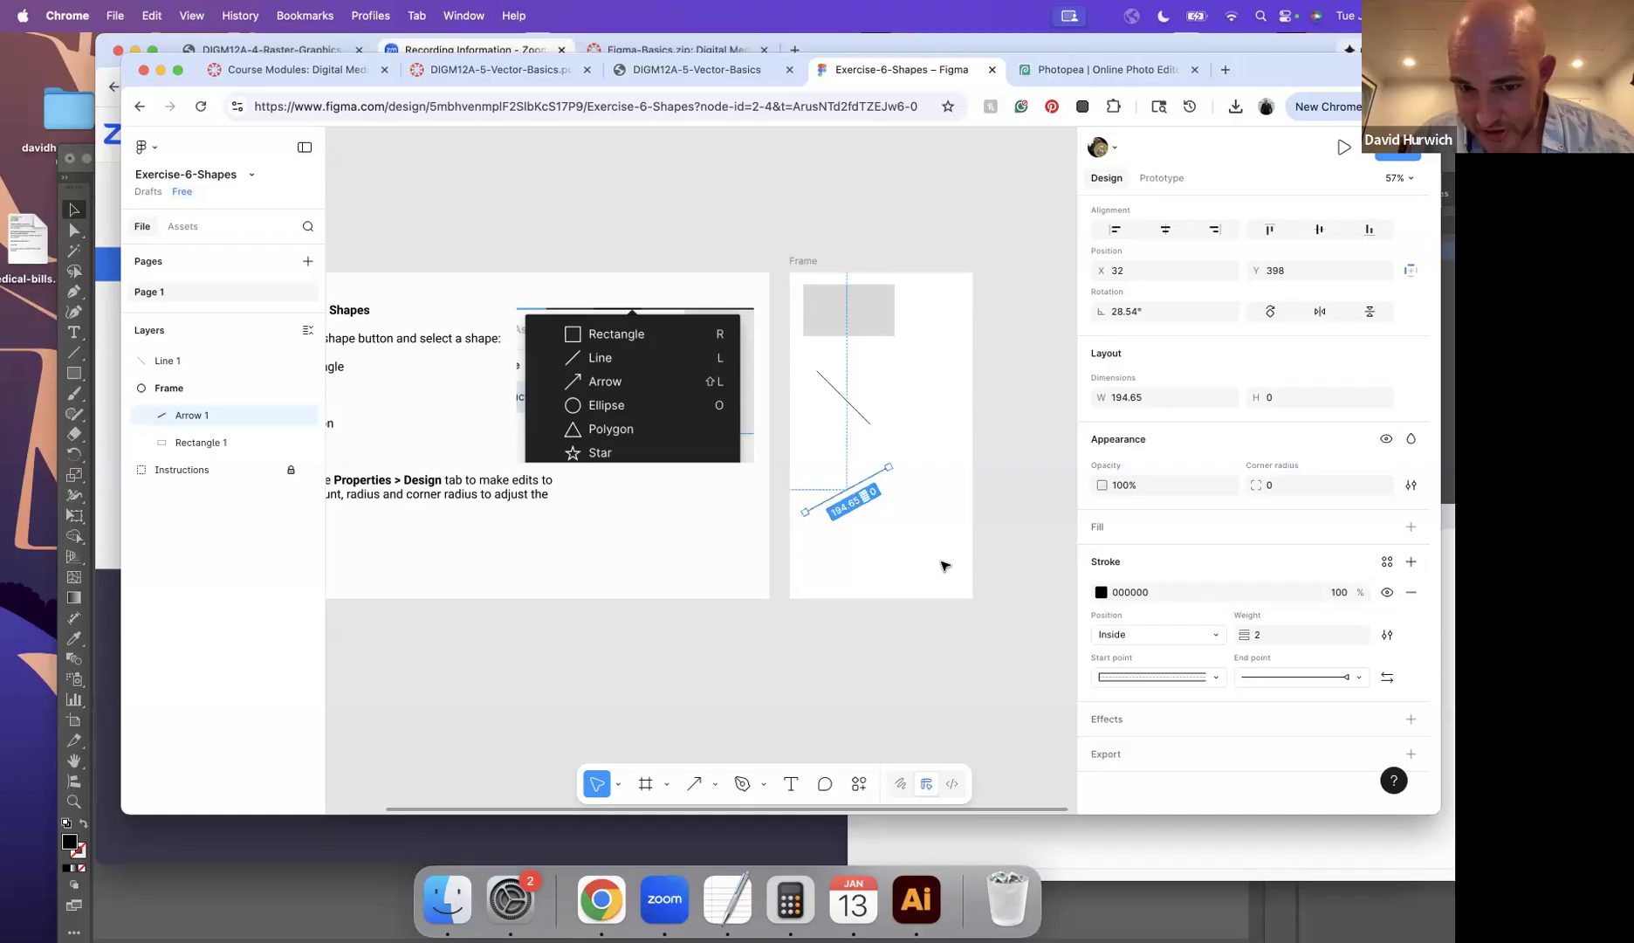
pyautogui.click(821, 659)
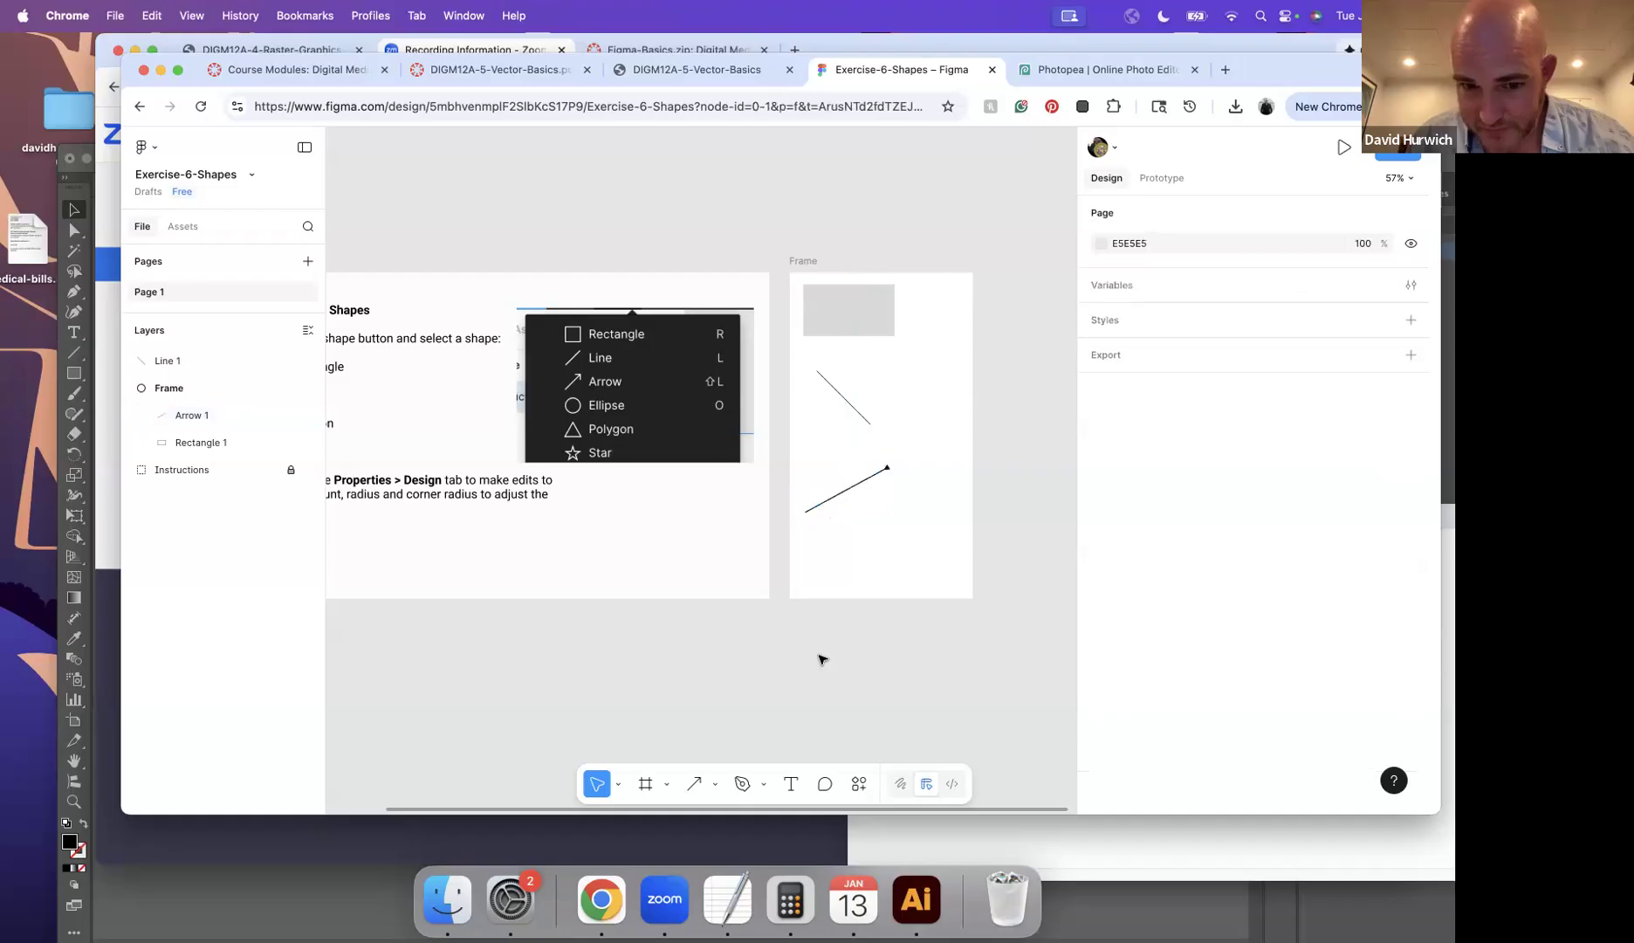
# Step: Draw an ellipse of about 142 by 84 beside the diagonal line and a circle about 126 in diameter near the frame's lower edge
pyautogui.click(712, 785)
pyautogui.click(768, 685)
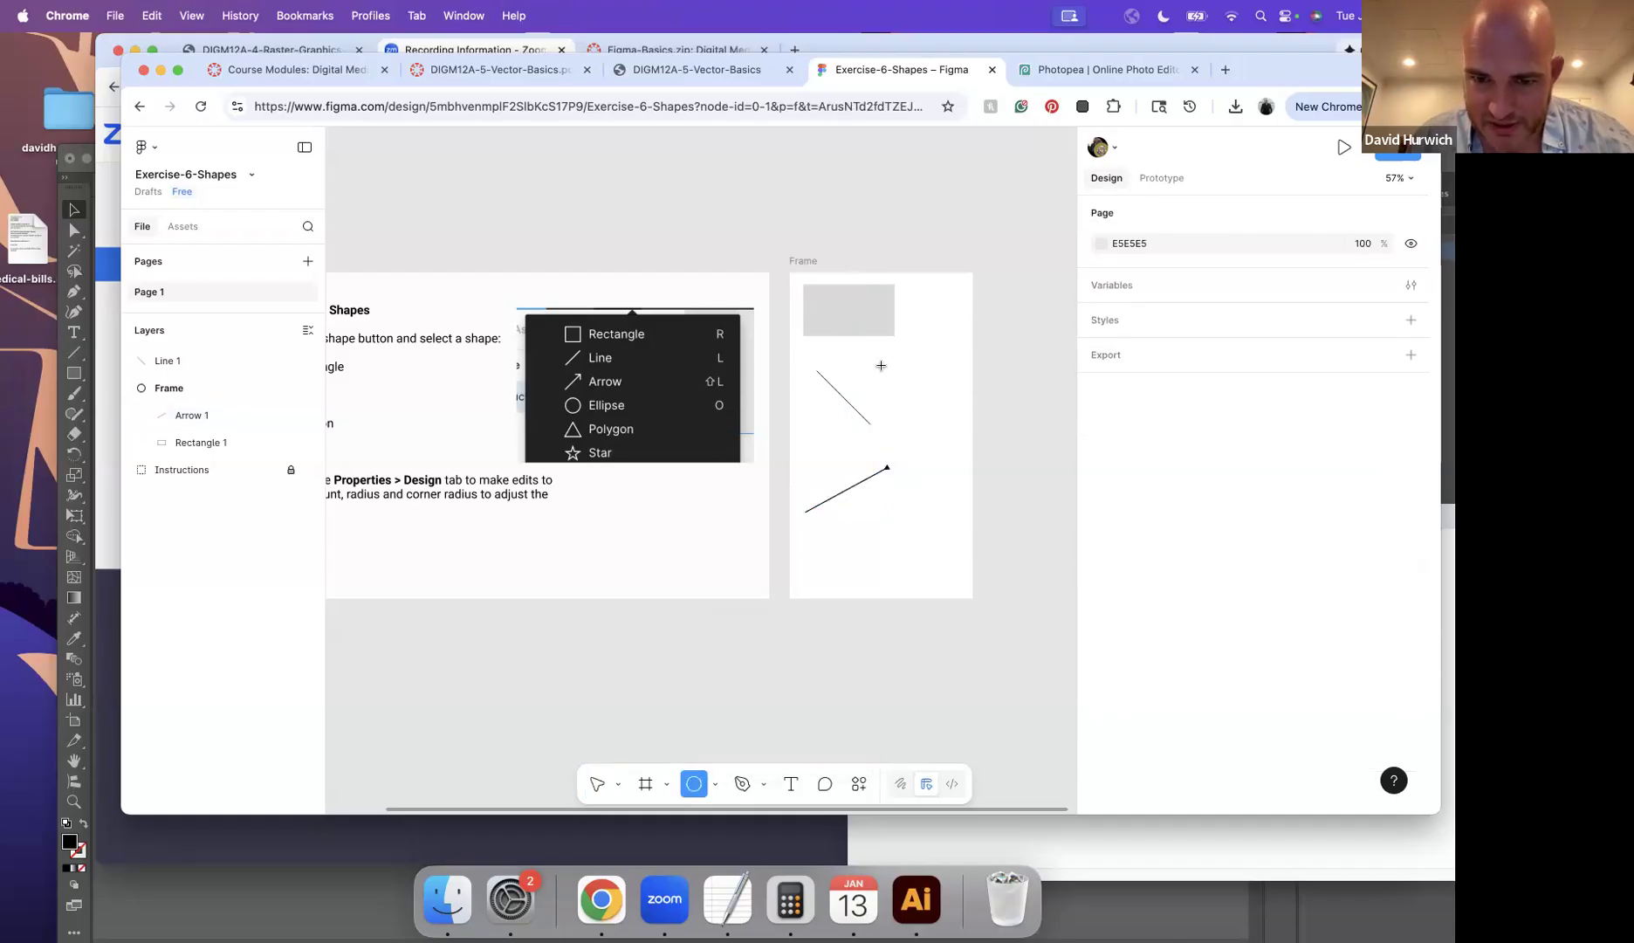
pyautogui.moveTo(881, 371); pyautogui.dragTo(951, 411)
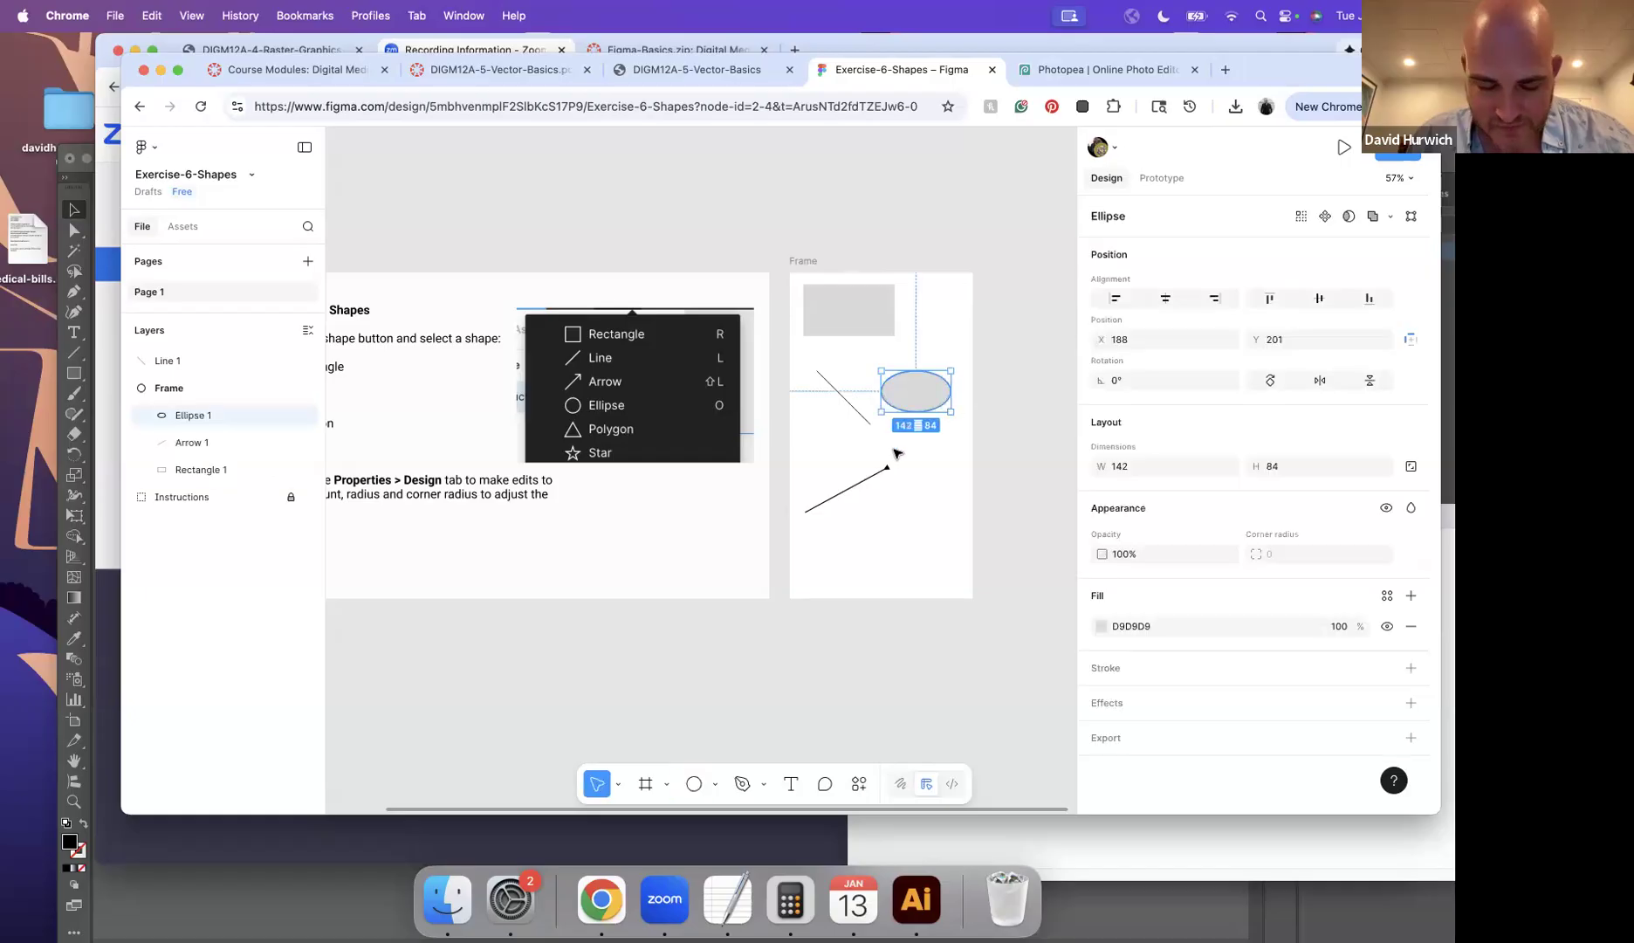
pyautogui.click(712, 758)
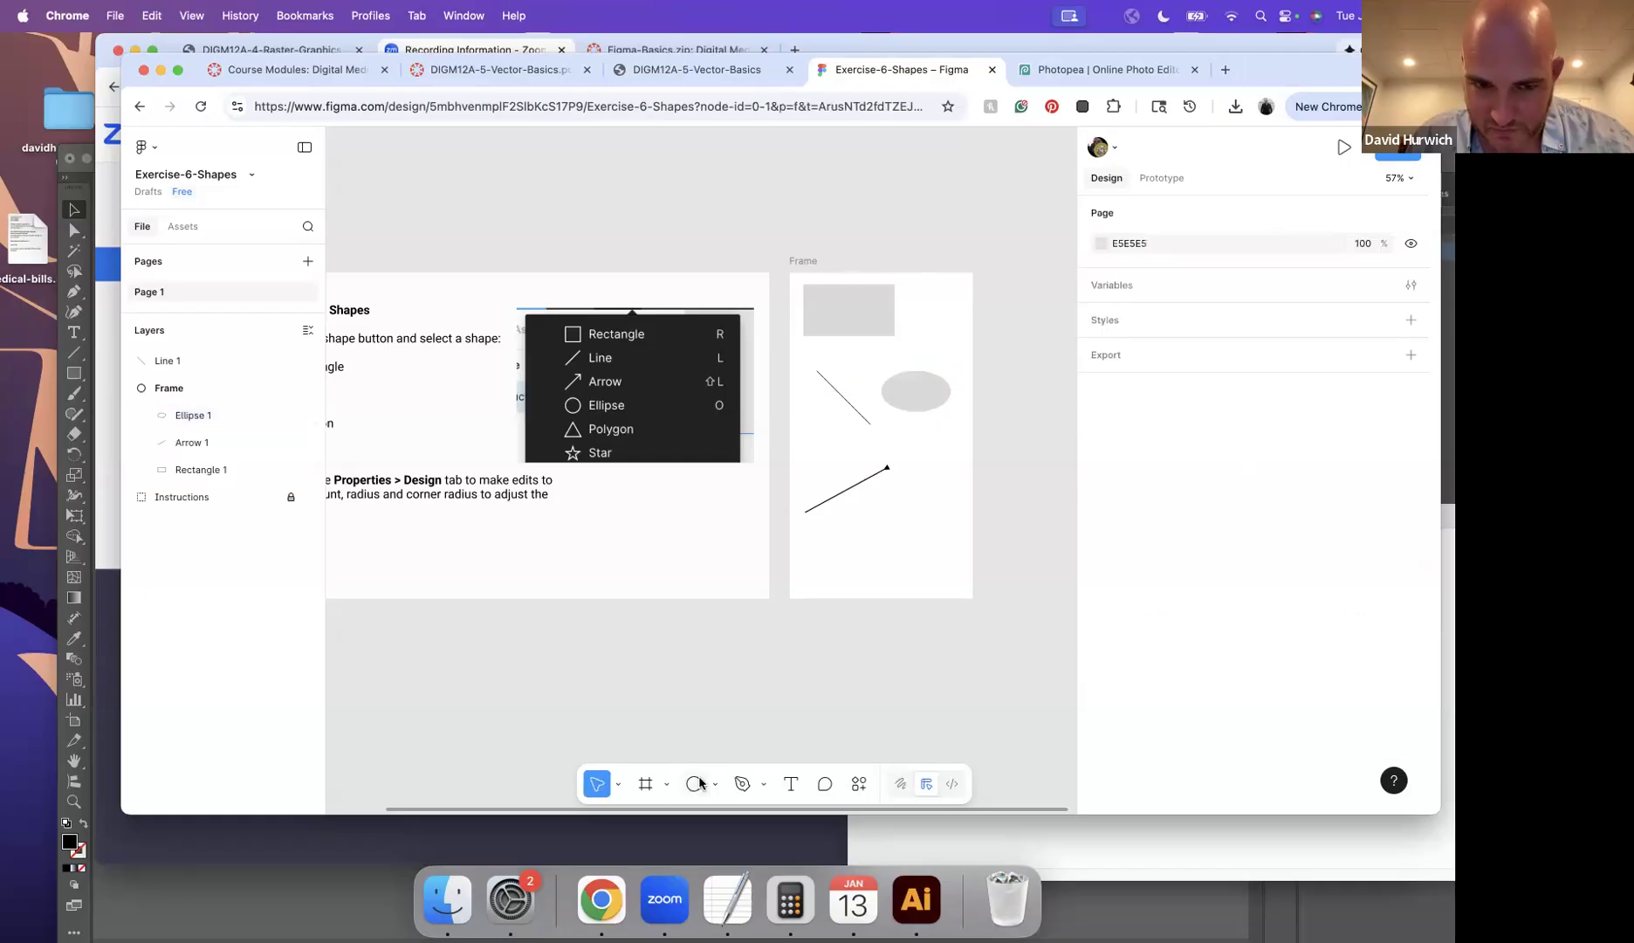
pyautogui.click(700, 783)
pyautogui.moveTo(914, 527); pyautogui.dragTo(938, 551)
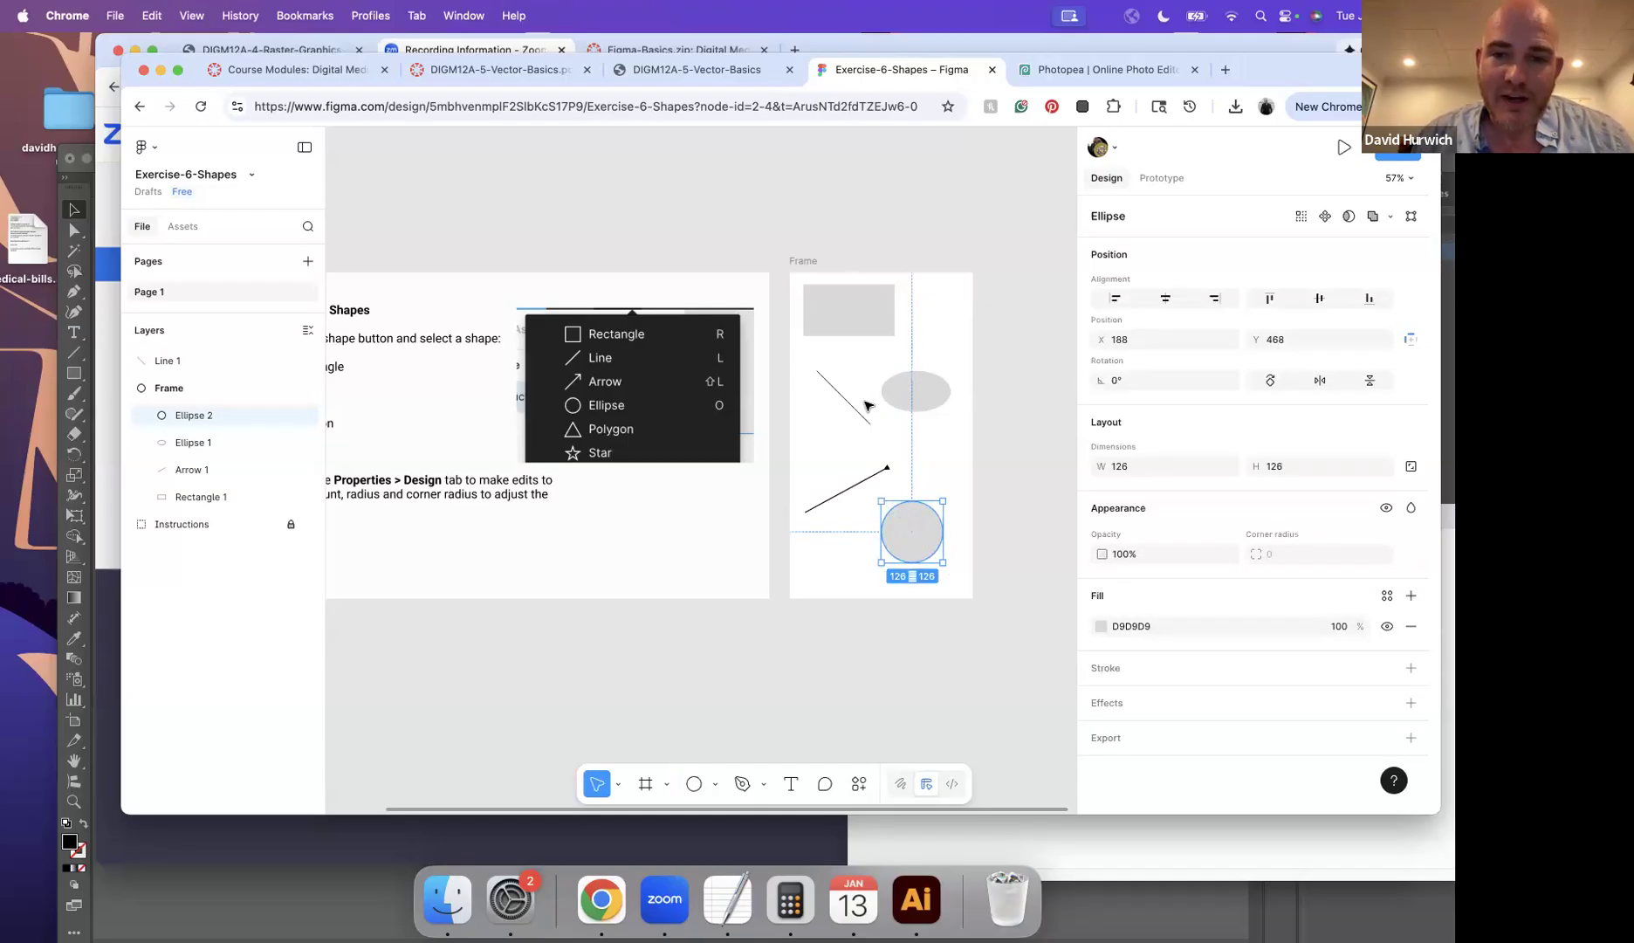
# Step: Delete the line, arrow and ellipse together, and move the circle to about X 43, Y 189 under the rectangle
pyautogui.moveTo(834, 376); pyautogui.dragTo(910, 496)
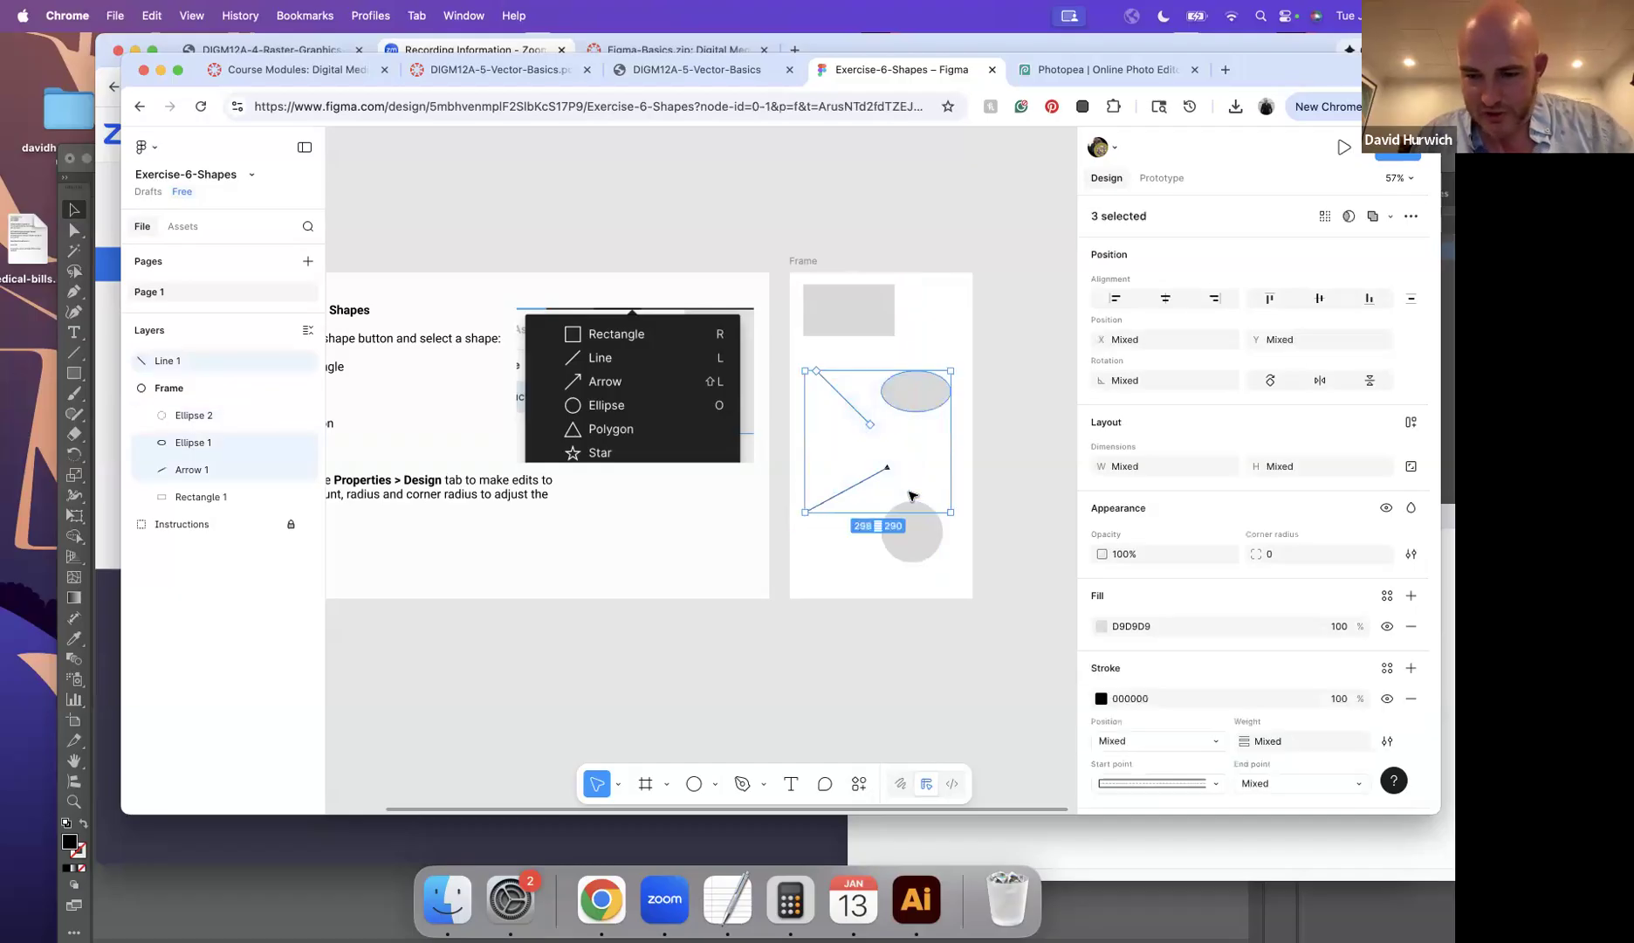
pyautogui.press('Delete')
pyautogui.moveTo(919, 559); pyautogui.dragTo(850, 425)
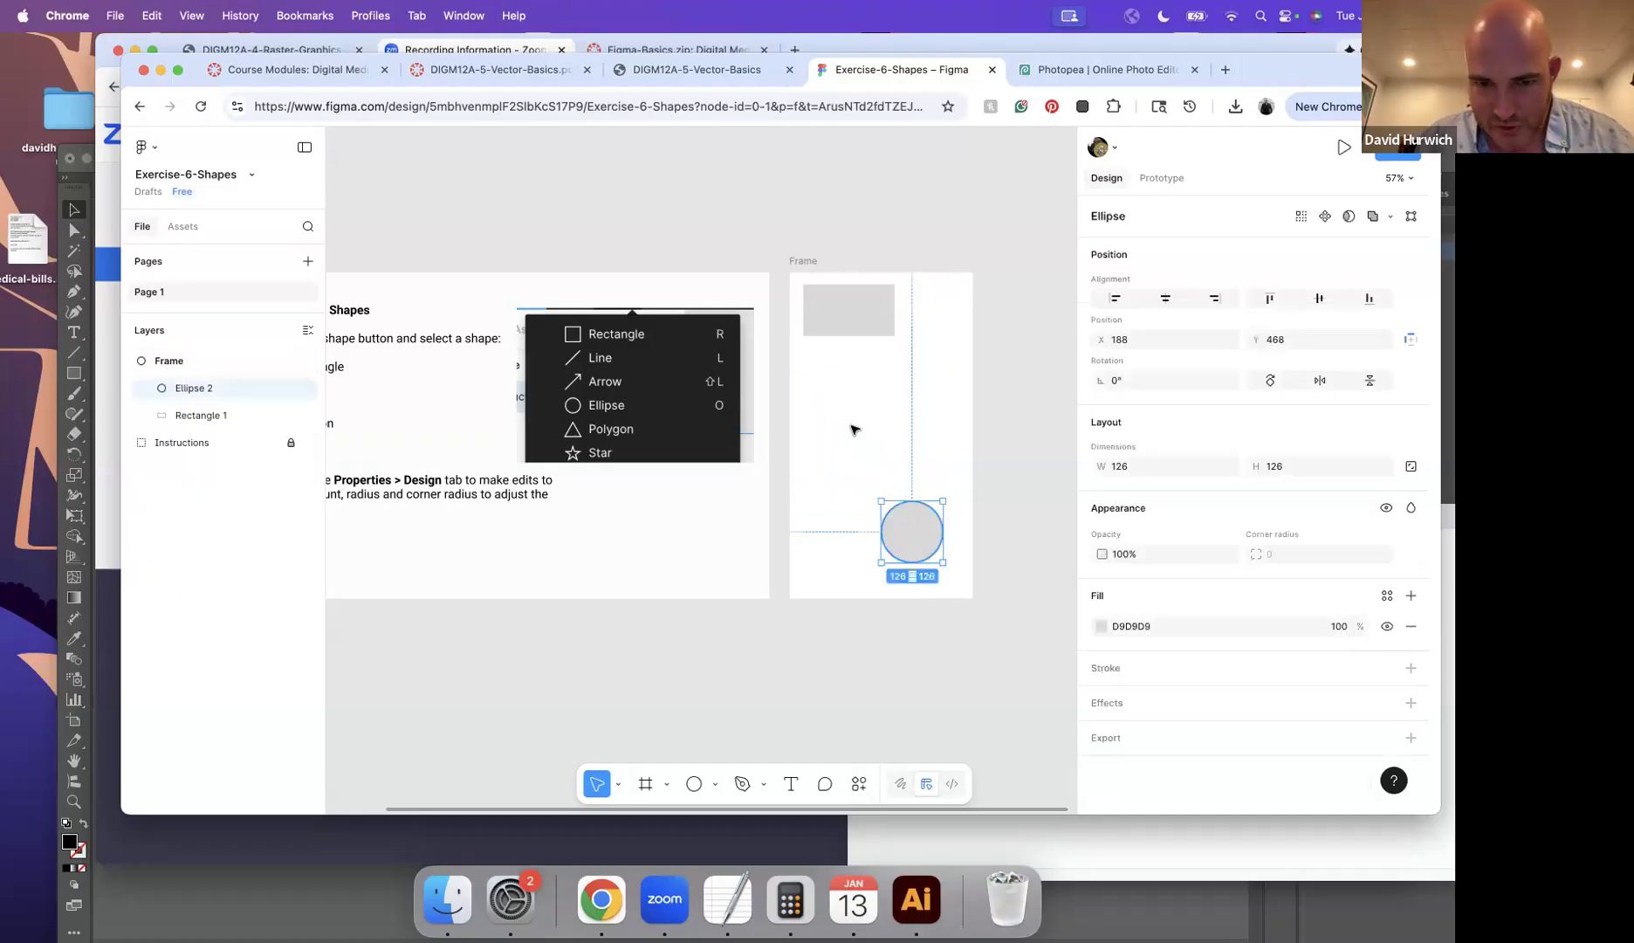
# Step: Draw two squares of about 102 by 102, one beside the circle and one below it
pyautogui.click(716, 783)
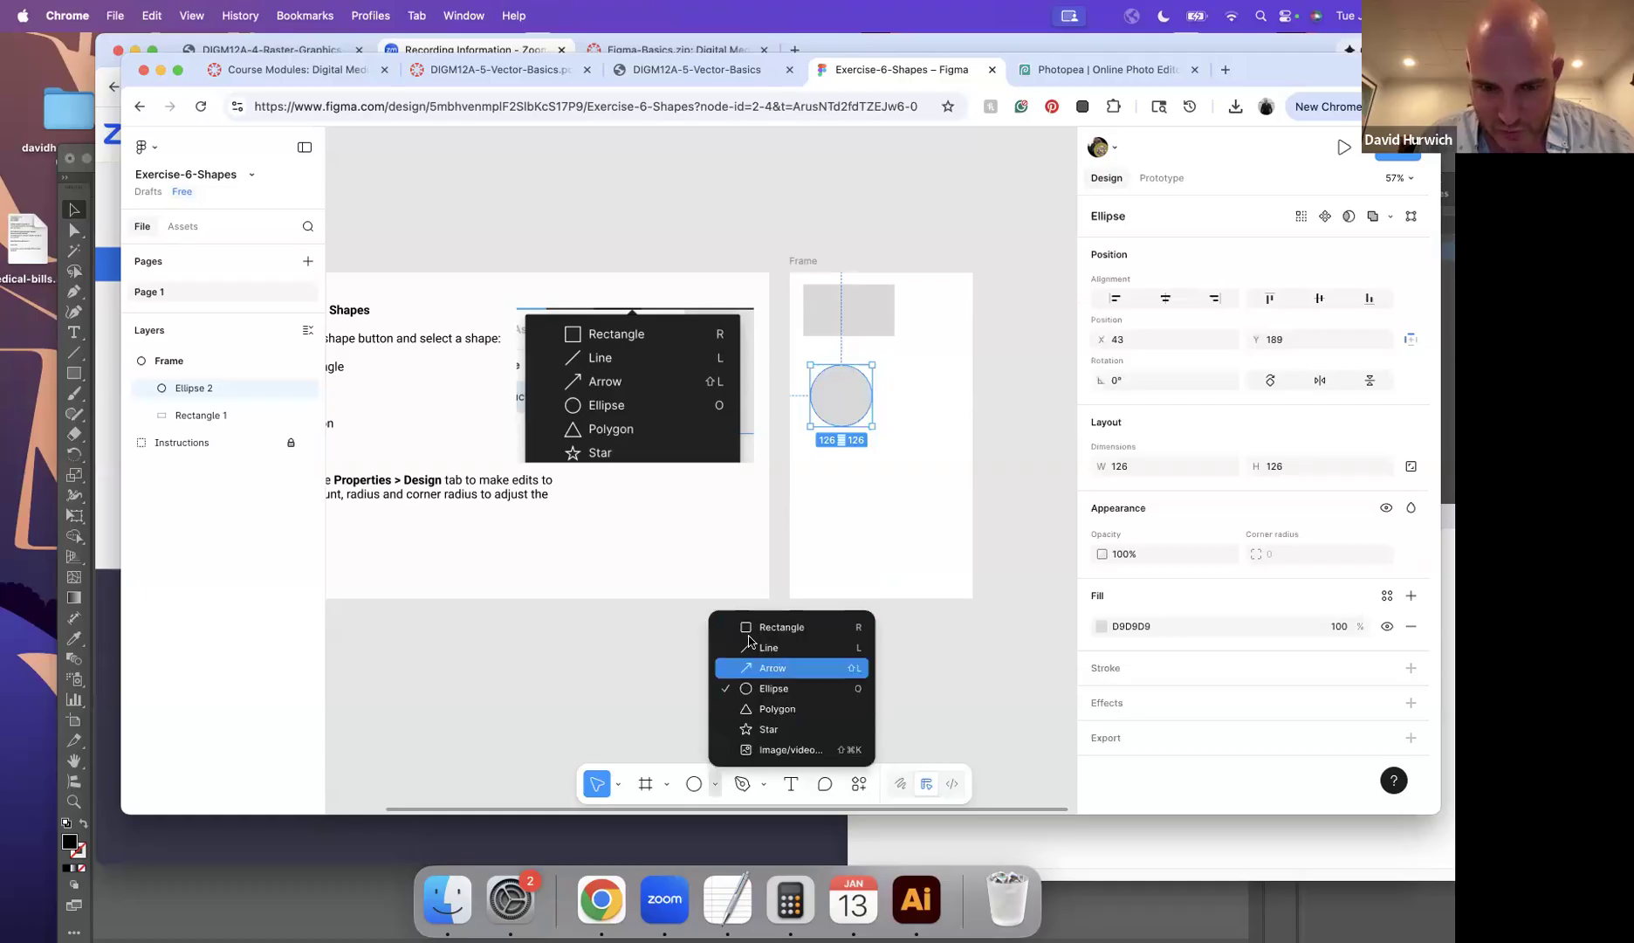
pyautogui.click(751, 625)
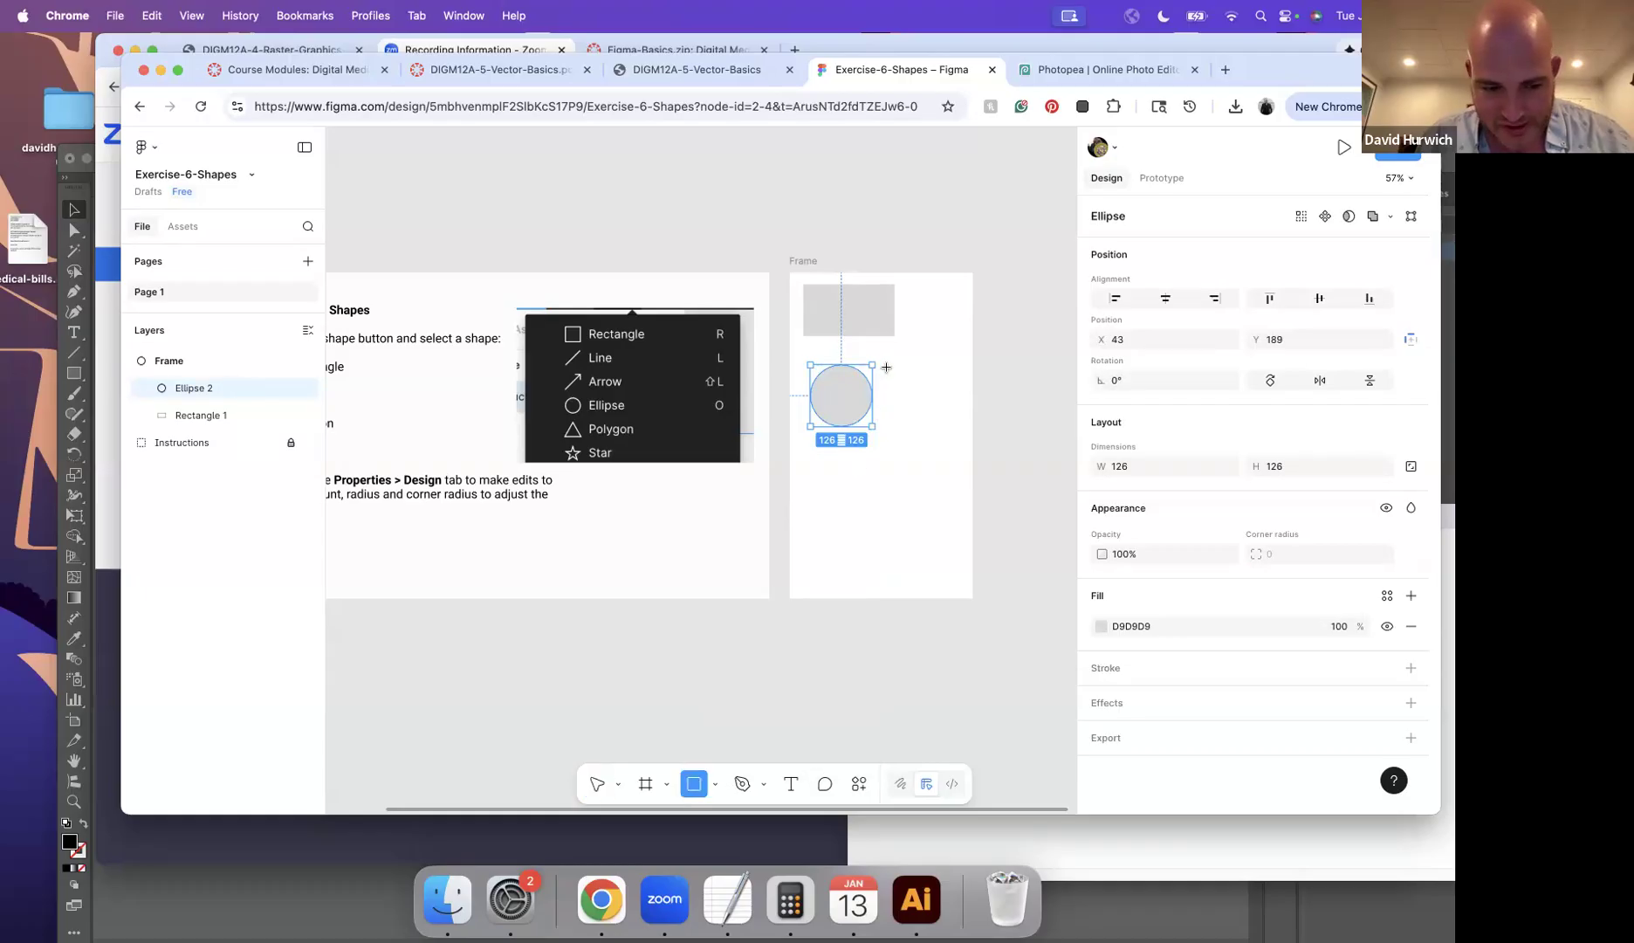
pyautogui.moveTo(889, 371); pyautogui.dragTo(931, 420)
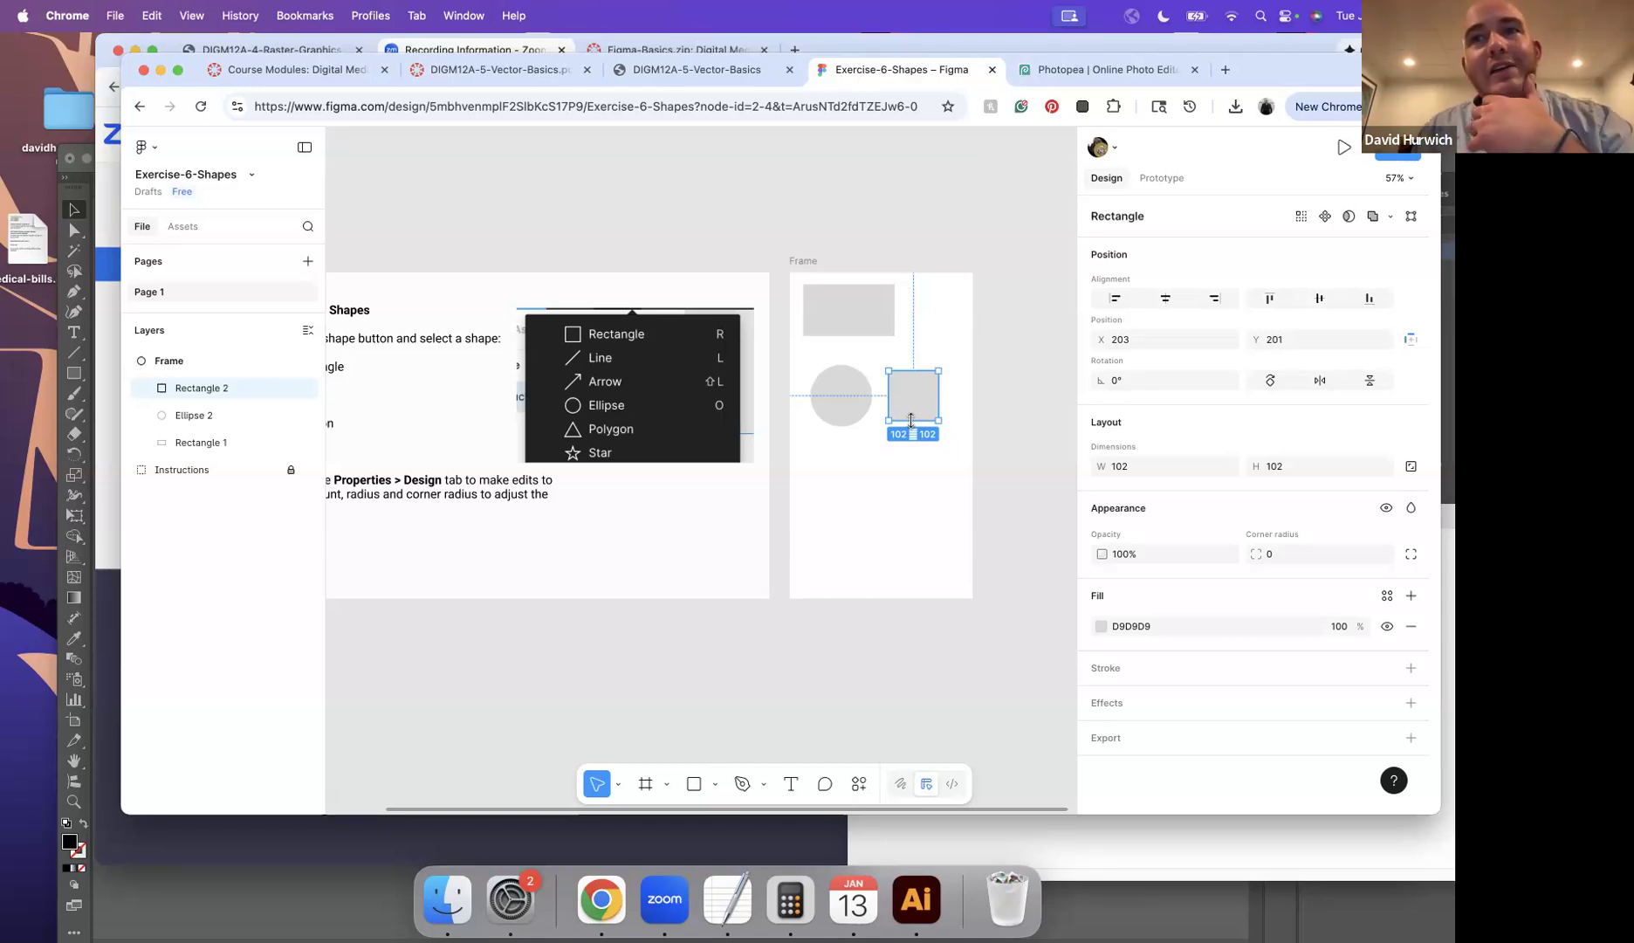
pyautogui.click(696, 786)
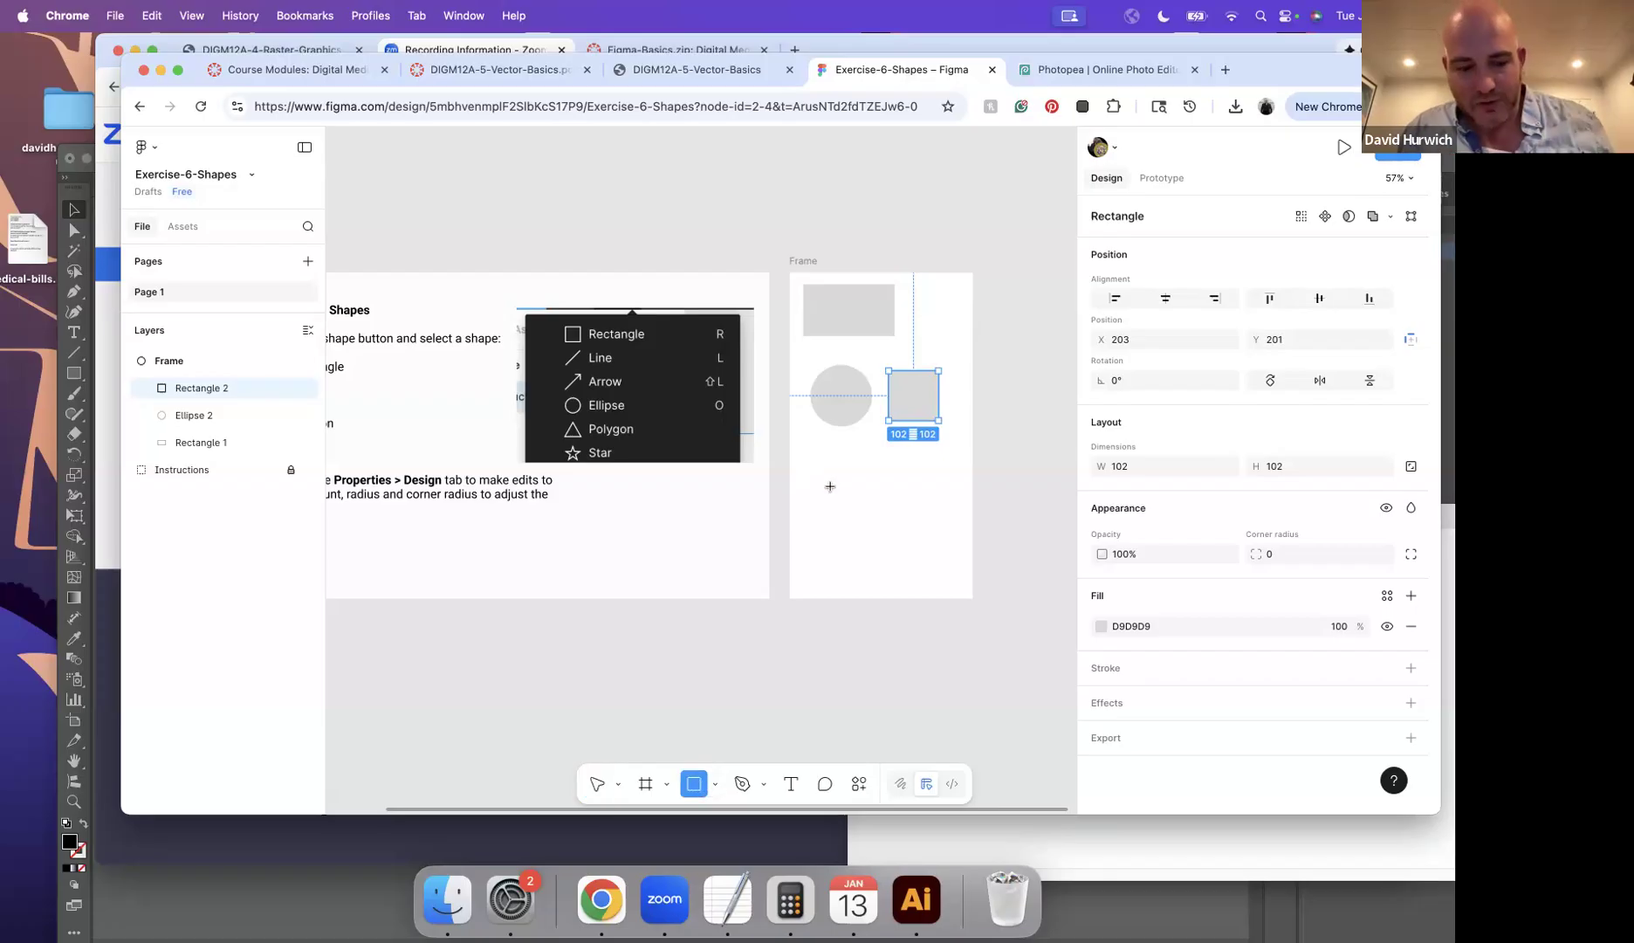
pyautogui.moveTo(834, 484)
pyautogui.mouseDown()
pyautogui.moveTo(872, 522)
pyautogui.moveTo(840, 490)
pyautogui.moveTo(859, 509)
pyautogui.mouseUp()
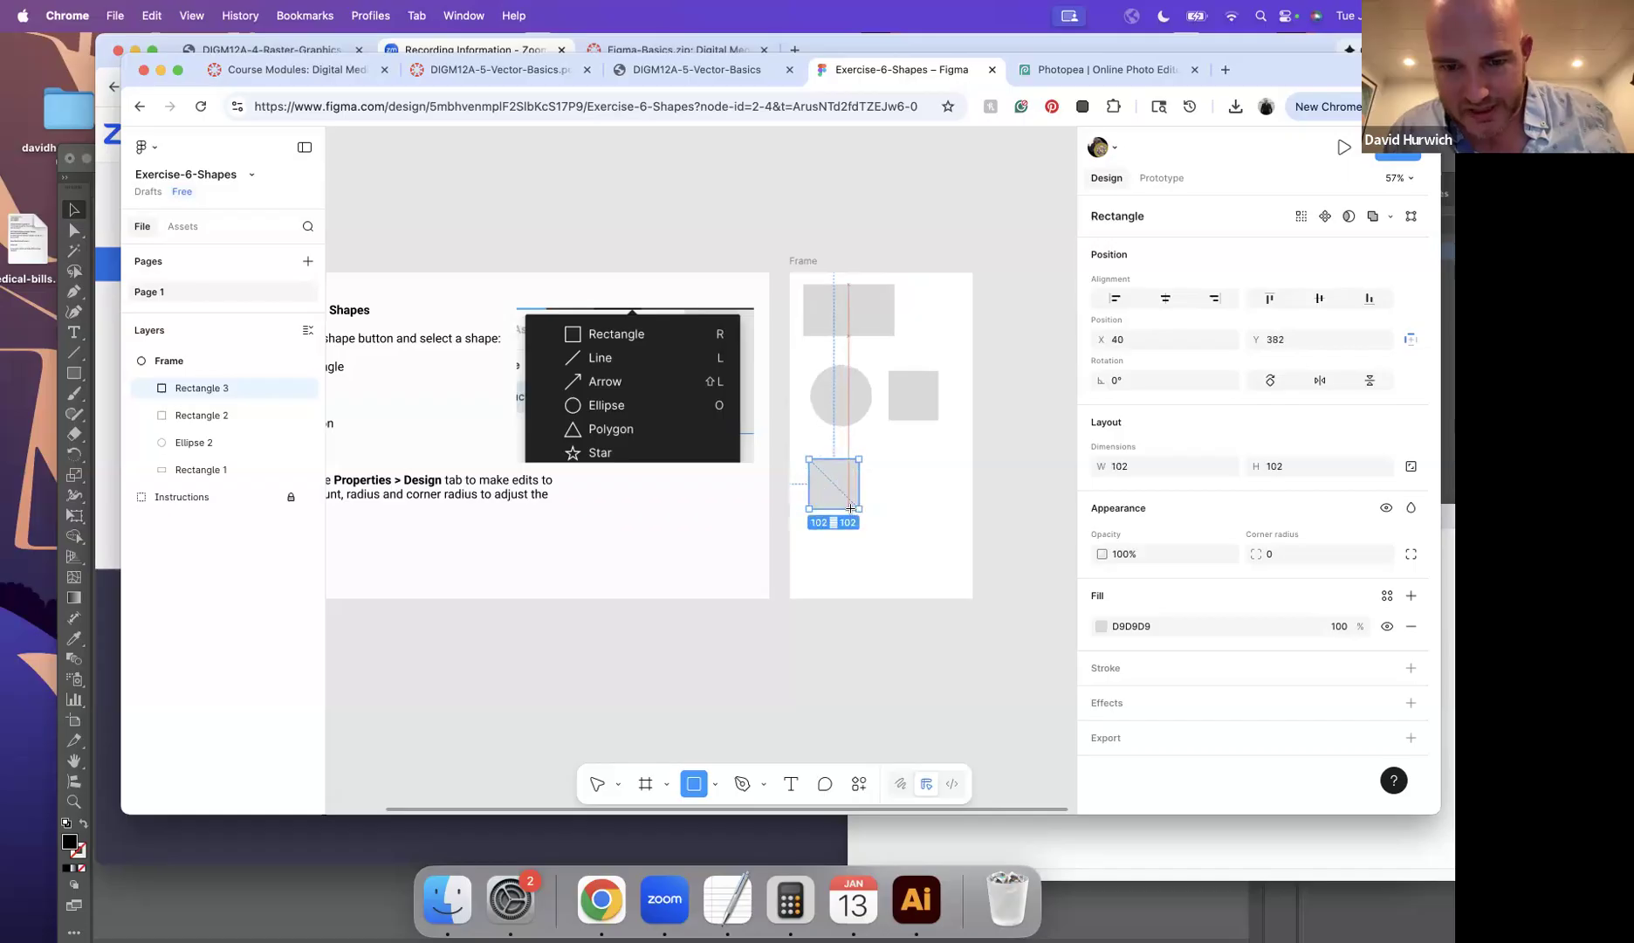
# Step: Draw a circle about 102 in diameter beside the lower square and deselect it
pyautogui.click(703, 781)
pyautogui.click(713, 783)
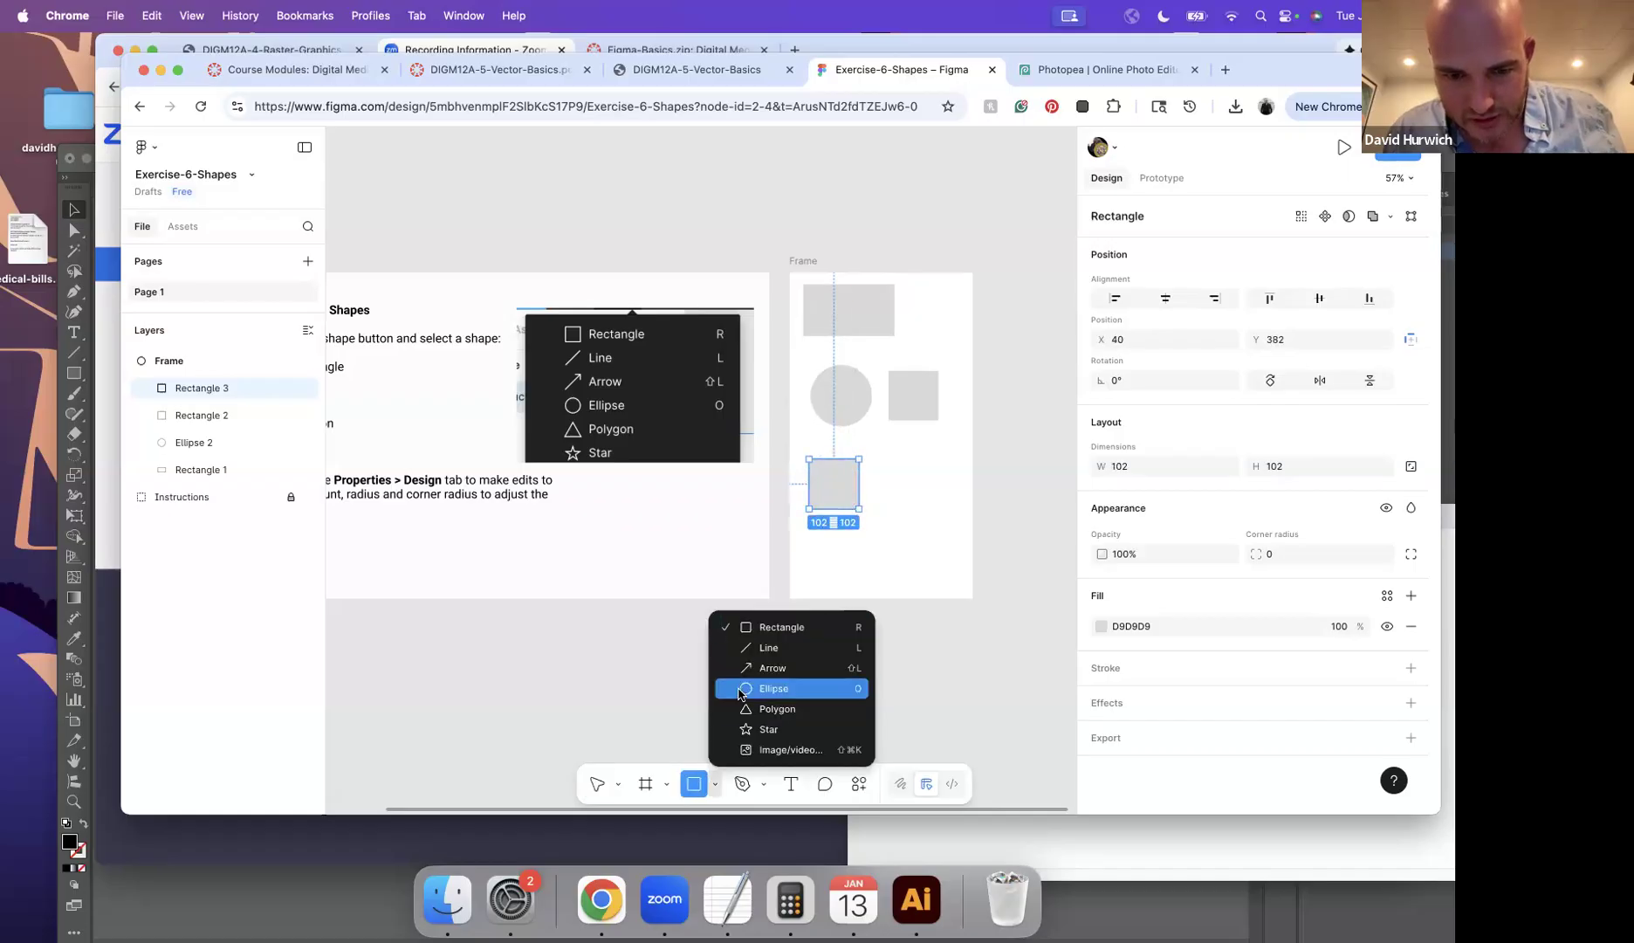
pyautogui.press('o')
pyautogui.moveTo(879, 458); pyautogui.dragTo(930, 509)
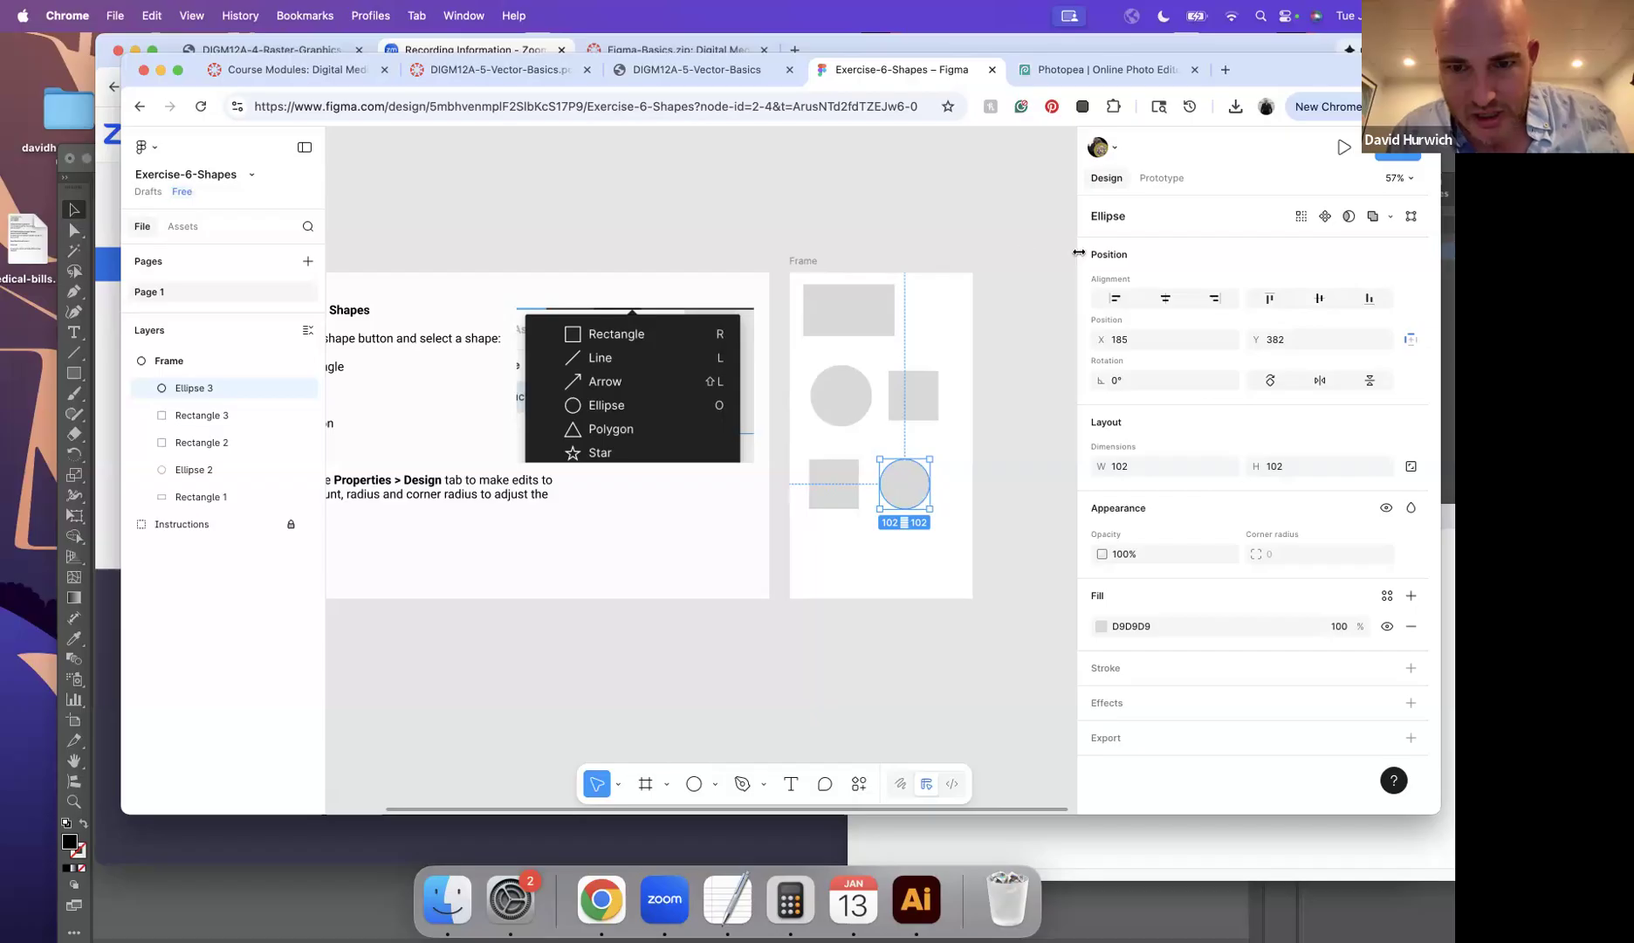
pyautogui.moveTo(951, 312); pyautogui.dragTo(878, 504)
pyautogui.press('Escape')
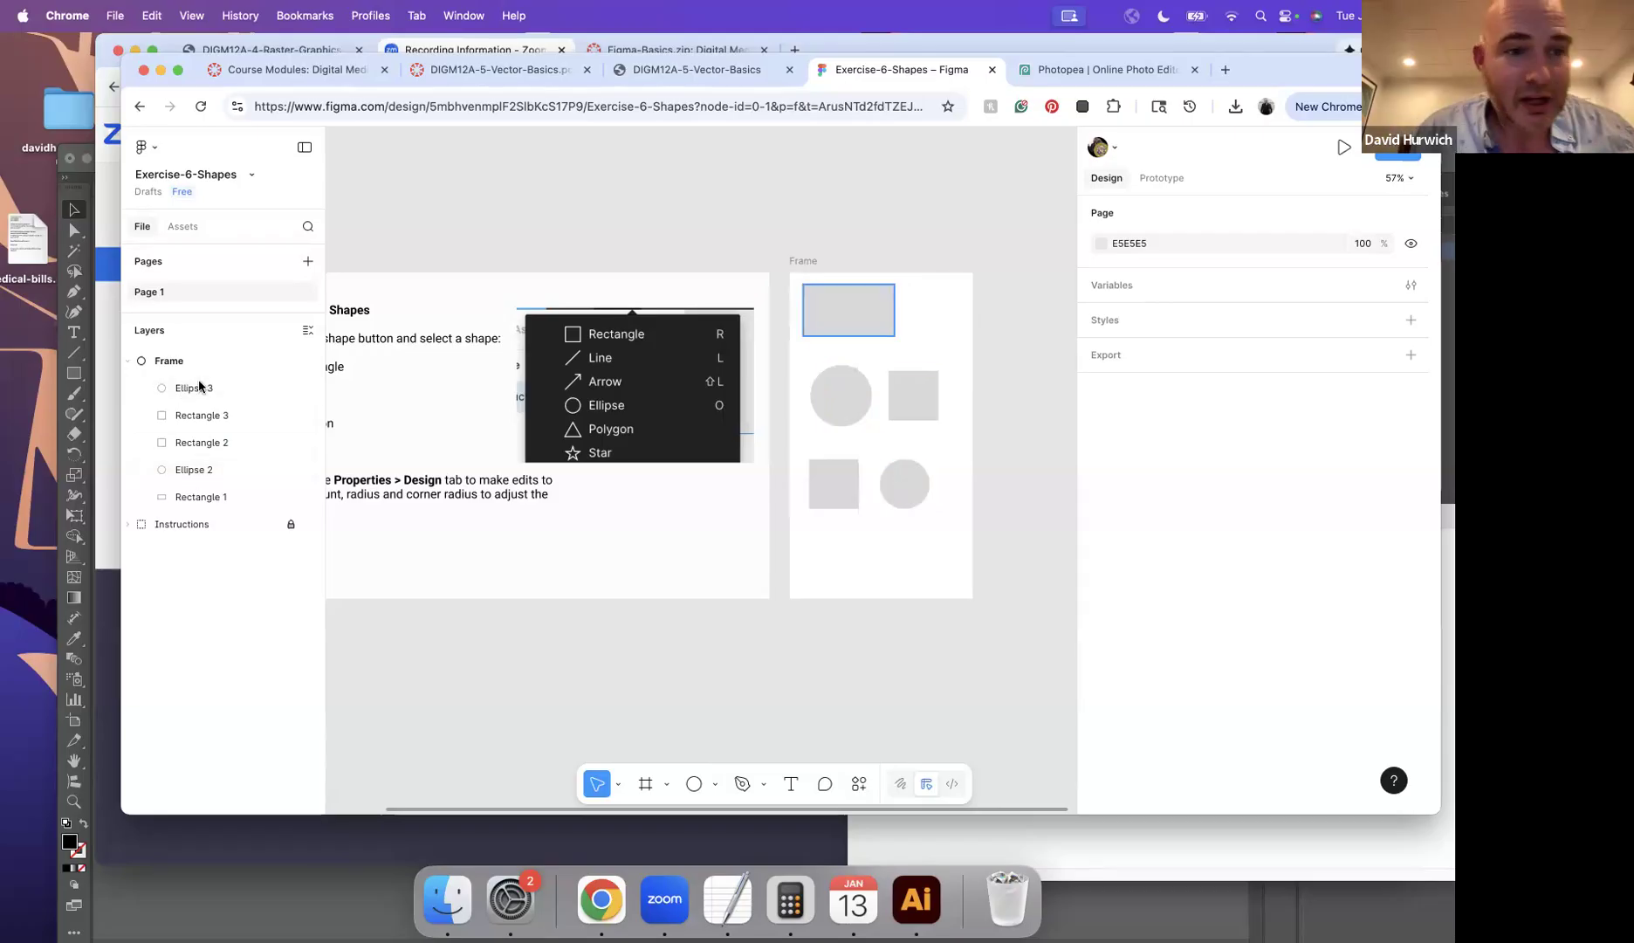
# Step: Select the shape layers one after another down to Rectangle 1 to match each layer with its shape
pyautogui.click(176, 417)
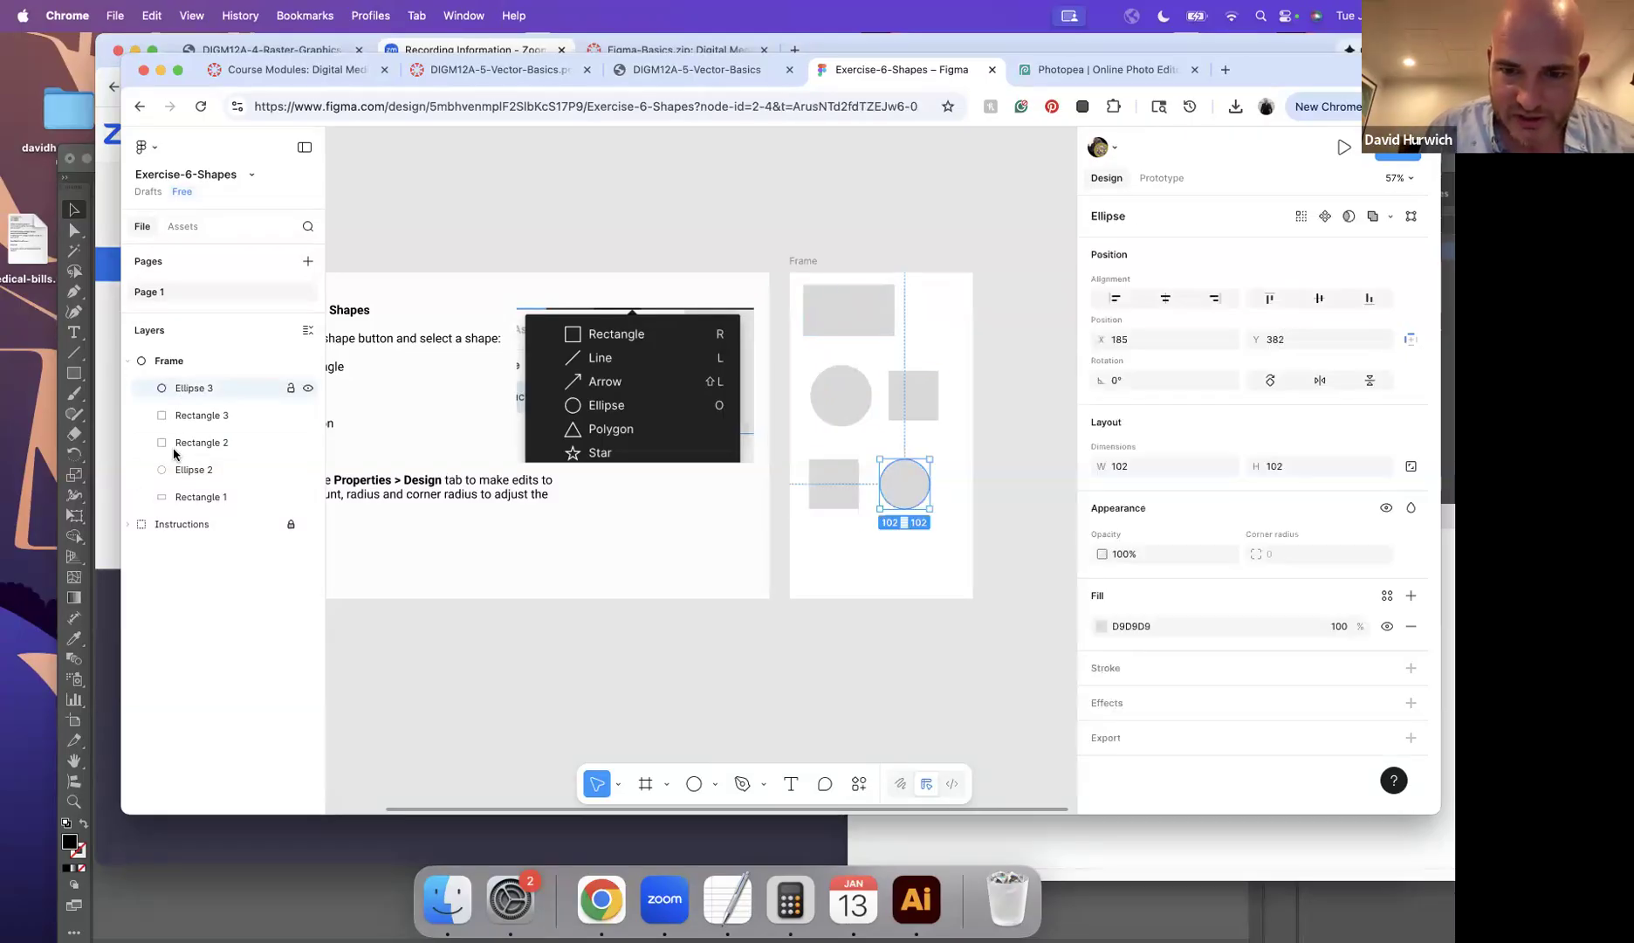
pyautogui.click(175, 443)
pyautogui.click(187, 471)
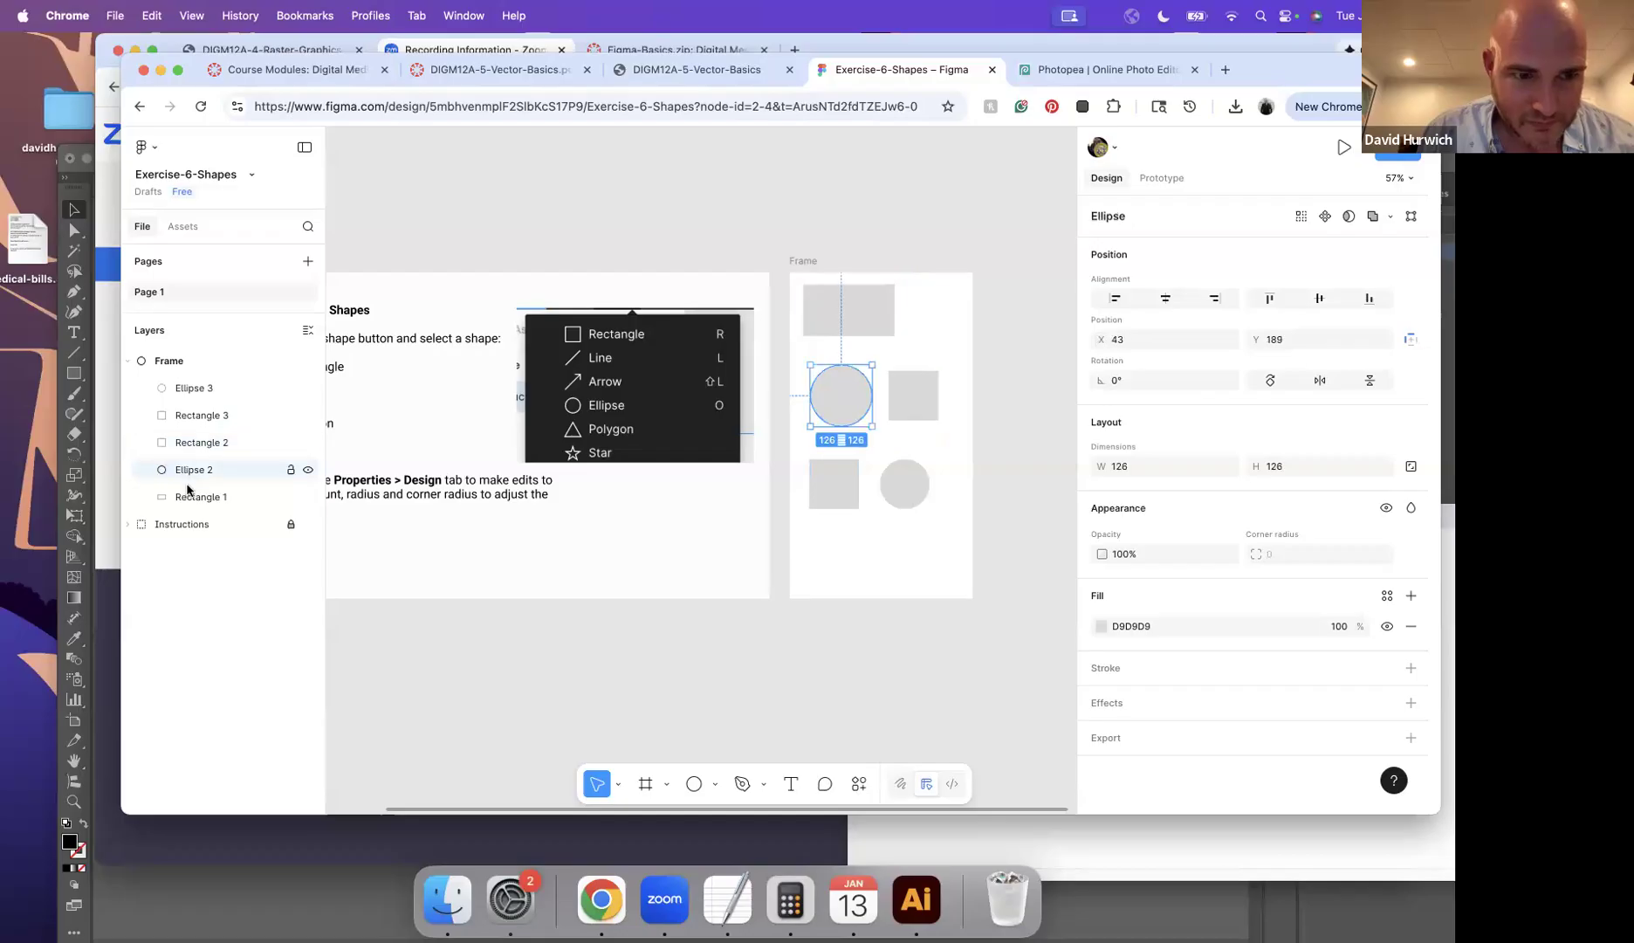
pyautogui.click(193, 494)
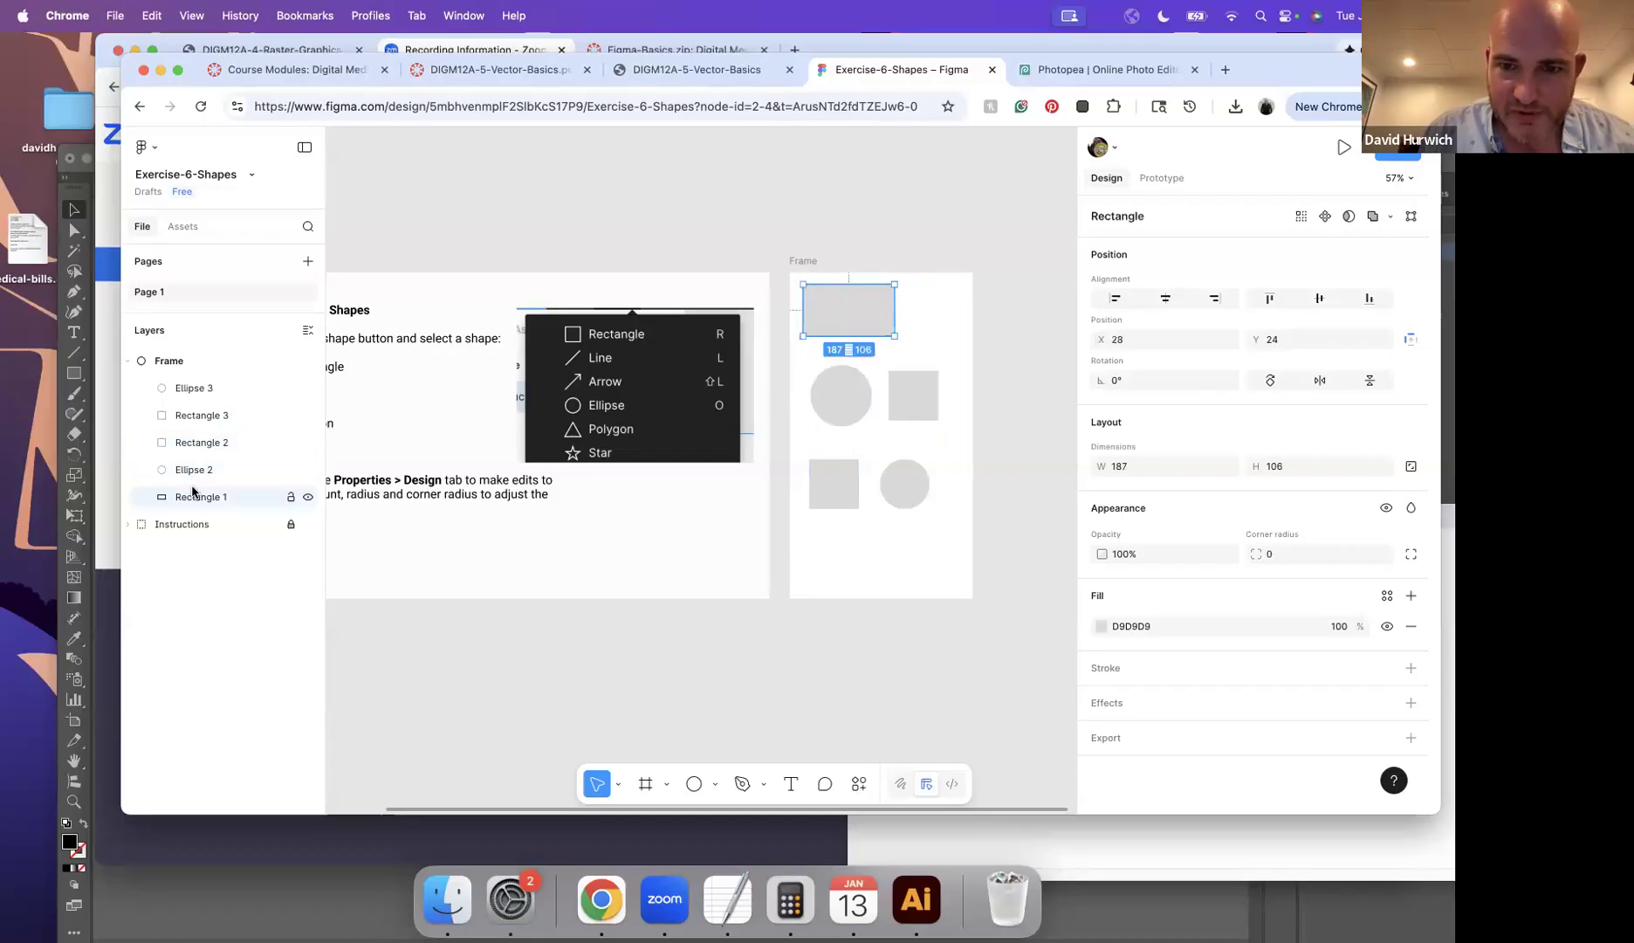
# Step: Hide the five shape layers one by one, from Rectangle 1 up to Ellipse 3
pyautogui.click(308, 496)
pyautogui.click(309, 470)
pyautogui.click(308, 442)
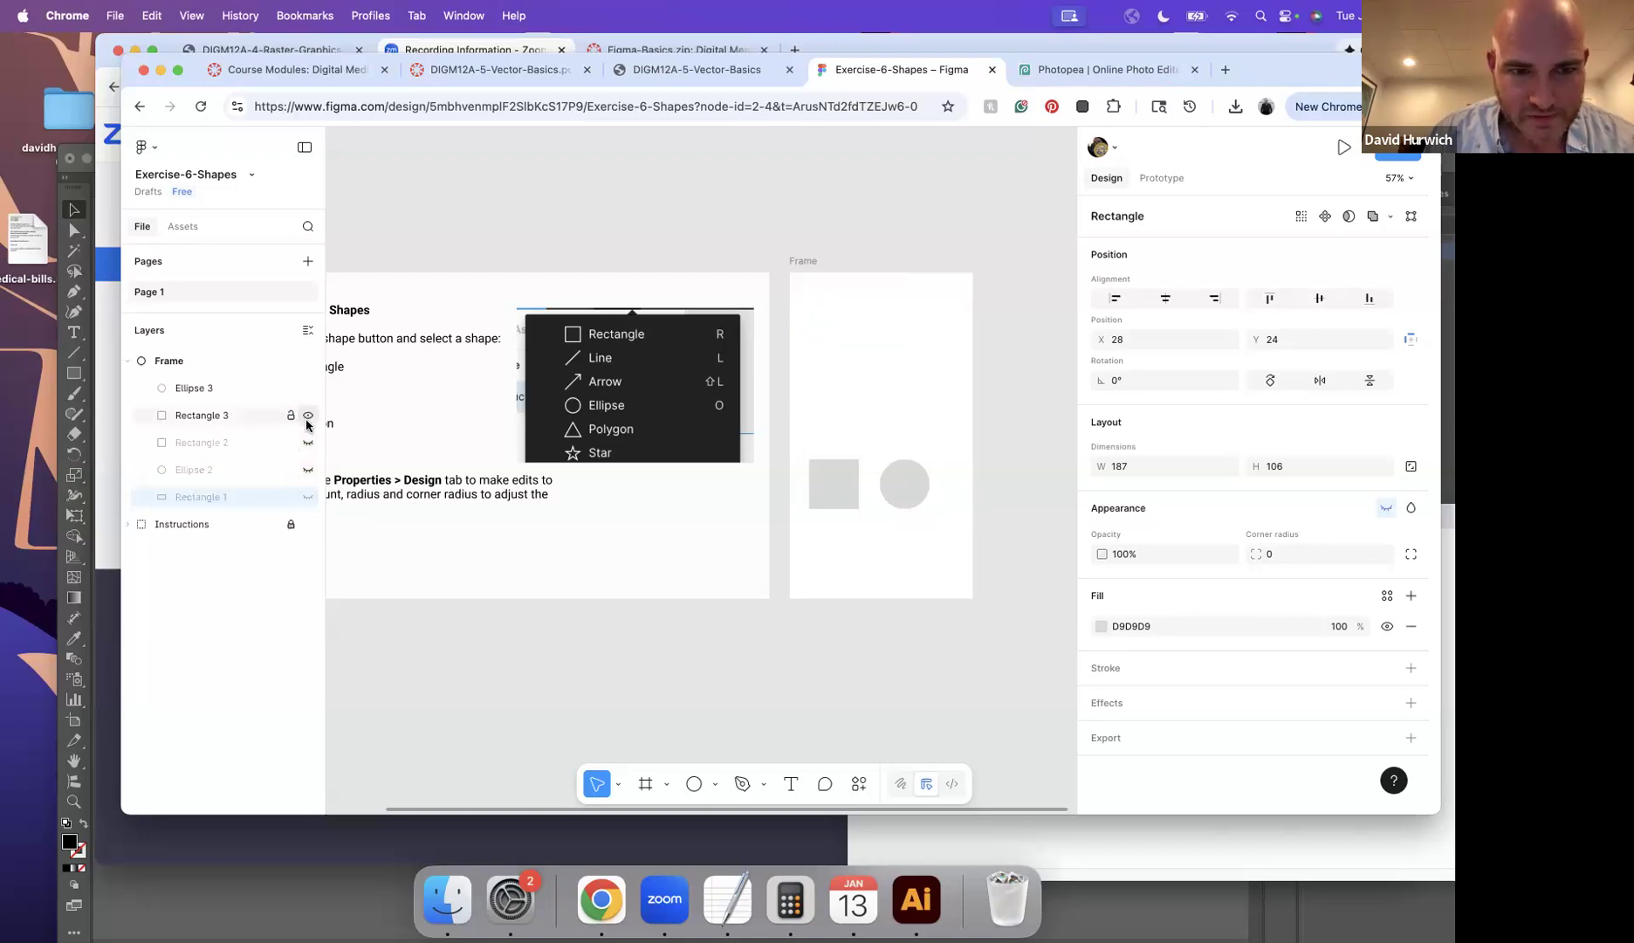
pyautogui.click(308, 415)
pyautogui.click(308, 388)
# Step: Make all five hidden shape layers visible again, from Ellipse 3 down to Rectangle 1
pyautogui.click(308, 387)
pyautogui.click(305, 417)
pyautogui.click(308, 415)
pyautogui.click(308, 443)
pyautogui.click(308, 469)
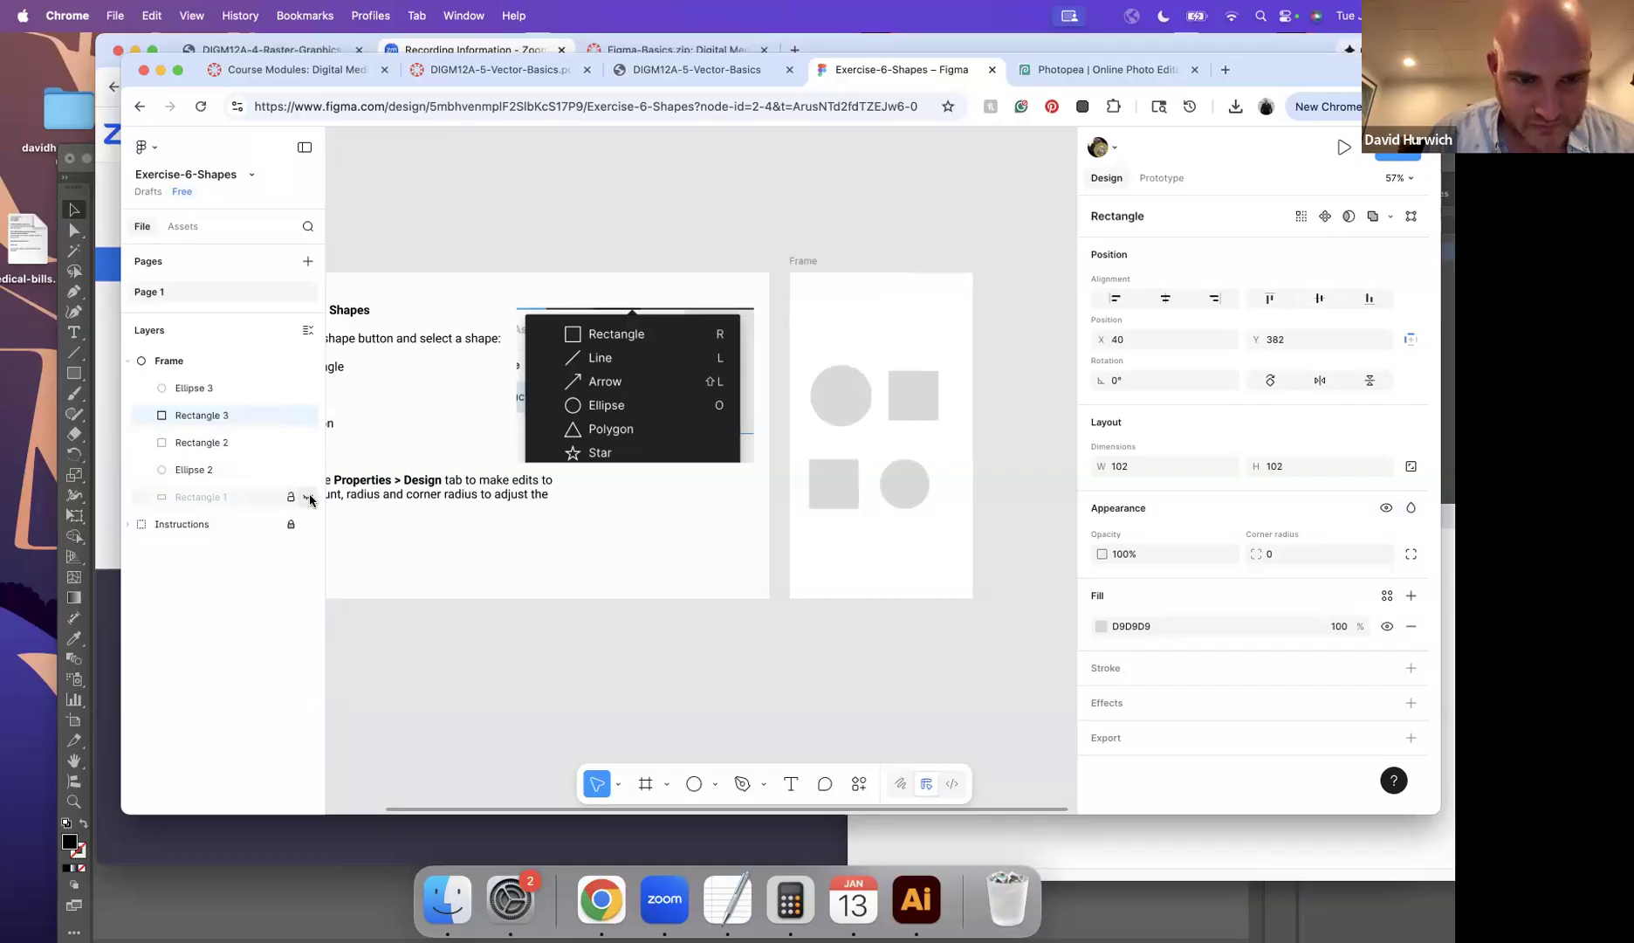
pyautogui.click(308, 497)
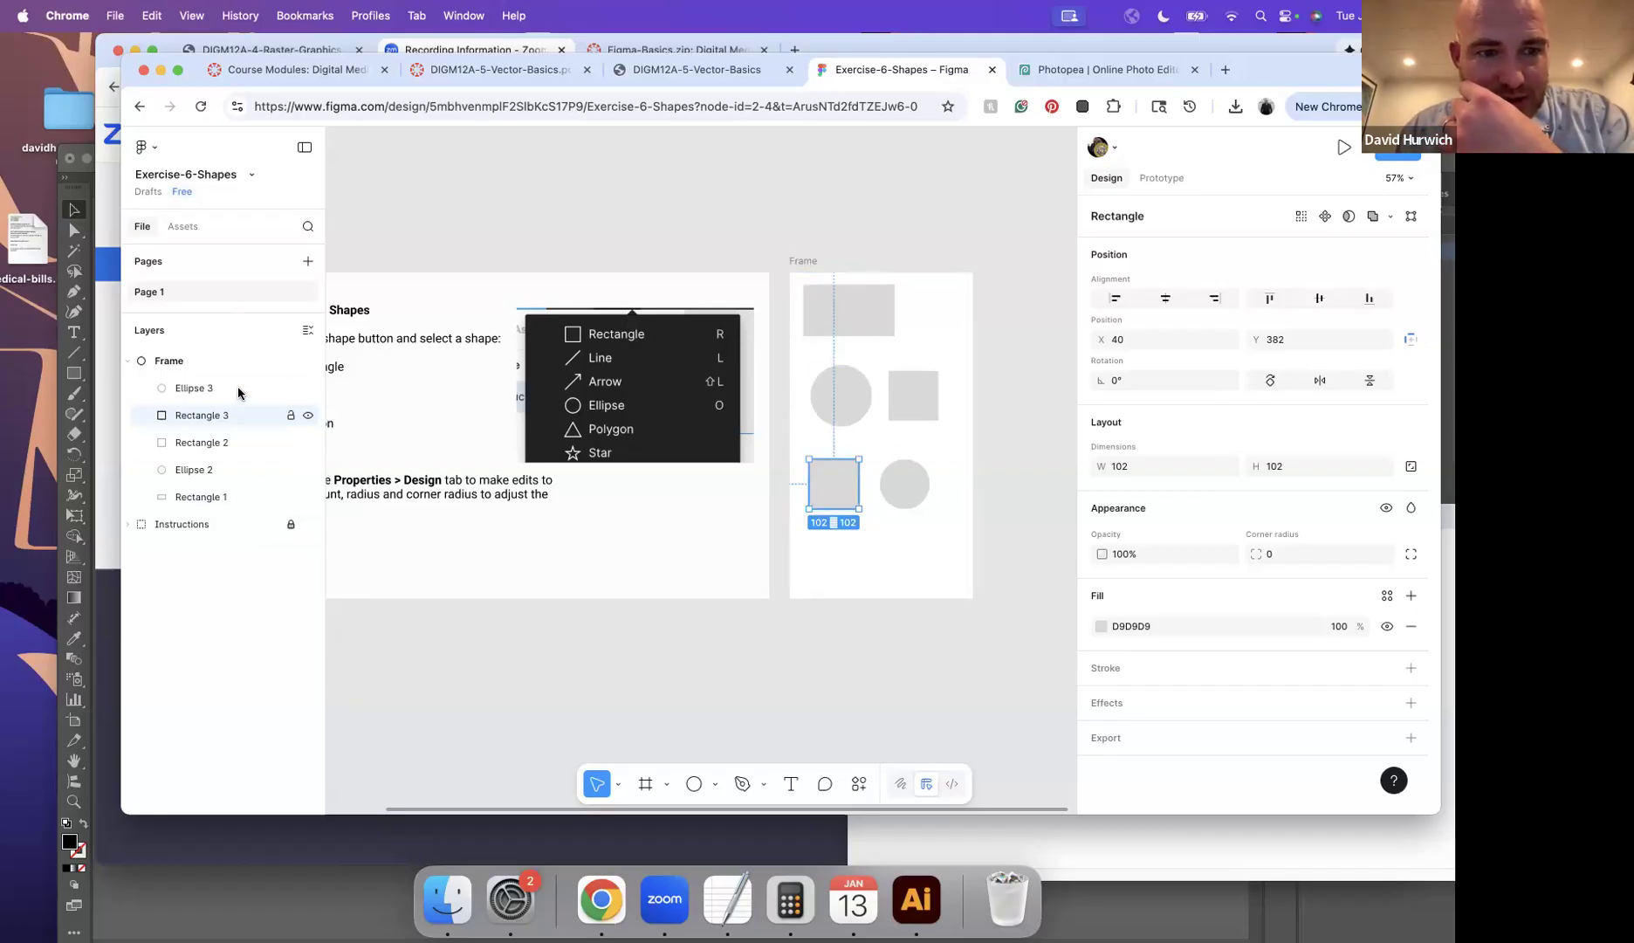
# Step: Lock the Ellipse 3, Rectangle 3, Rectangle 2 and Ellipse 2 layers
pyautogui.click(292, 392)
pyautogui.click(290, 388)
pyautogui.click(291, 415)
pyautogui.click(291, 442)
pyautogui.click(291, 470)
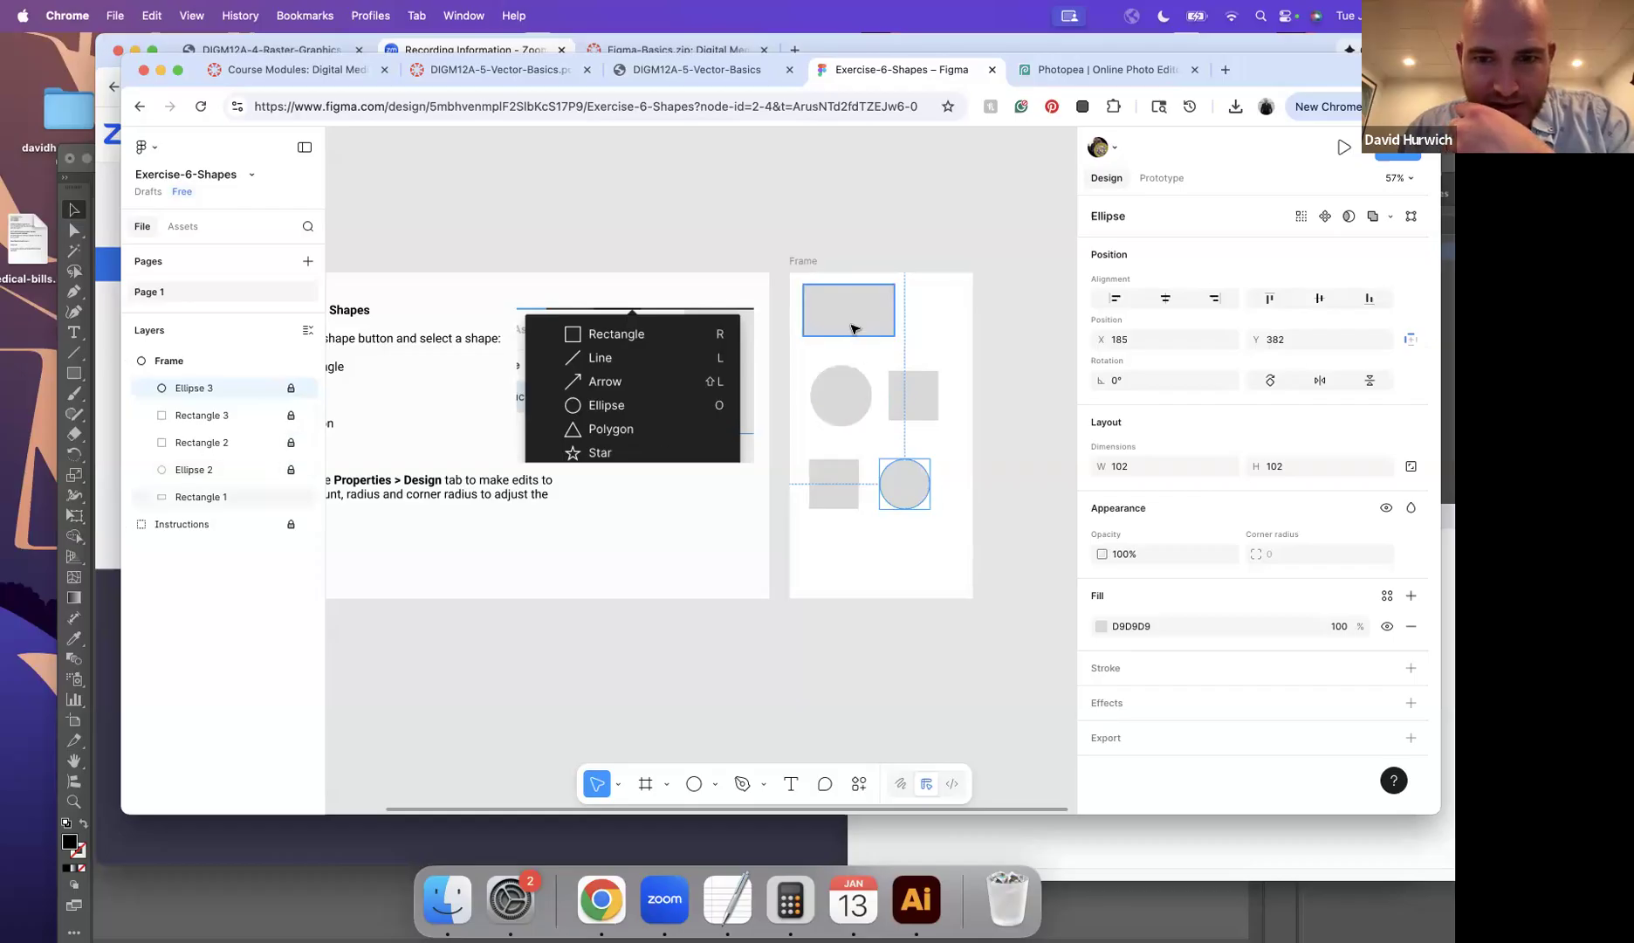
# Step: Move the unlocked rectangle sideways within the frame and try to select the locked square below it
pyautogui.click(876, 332)
pyautogui.click(917, 410)
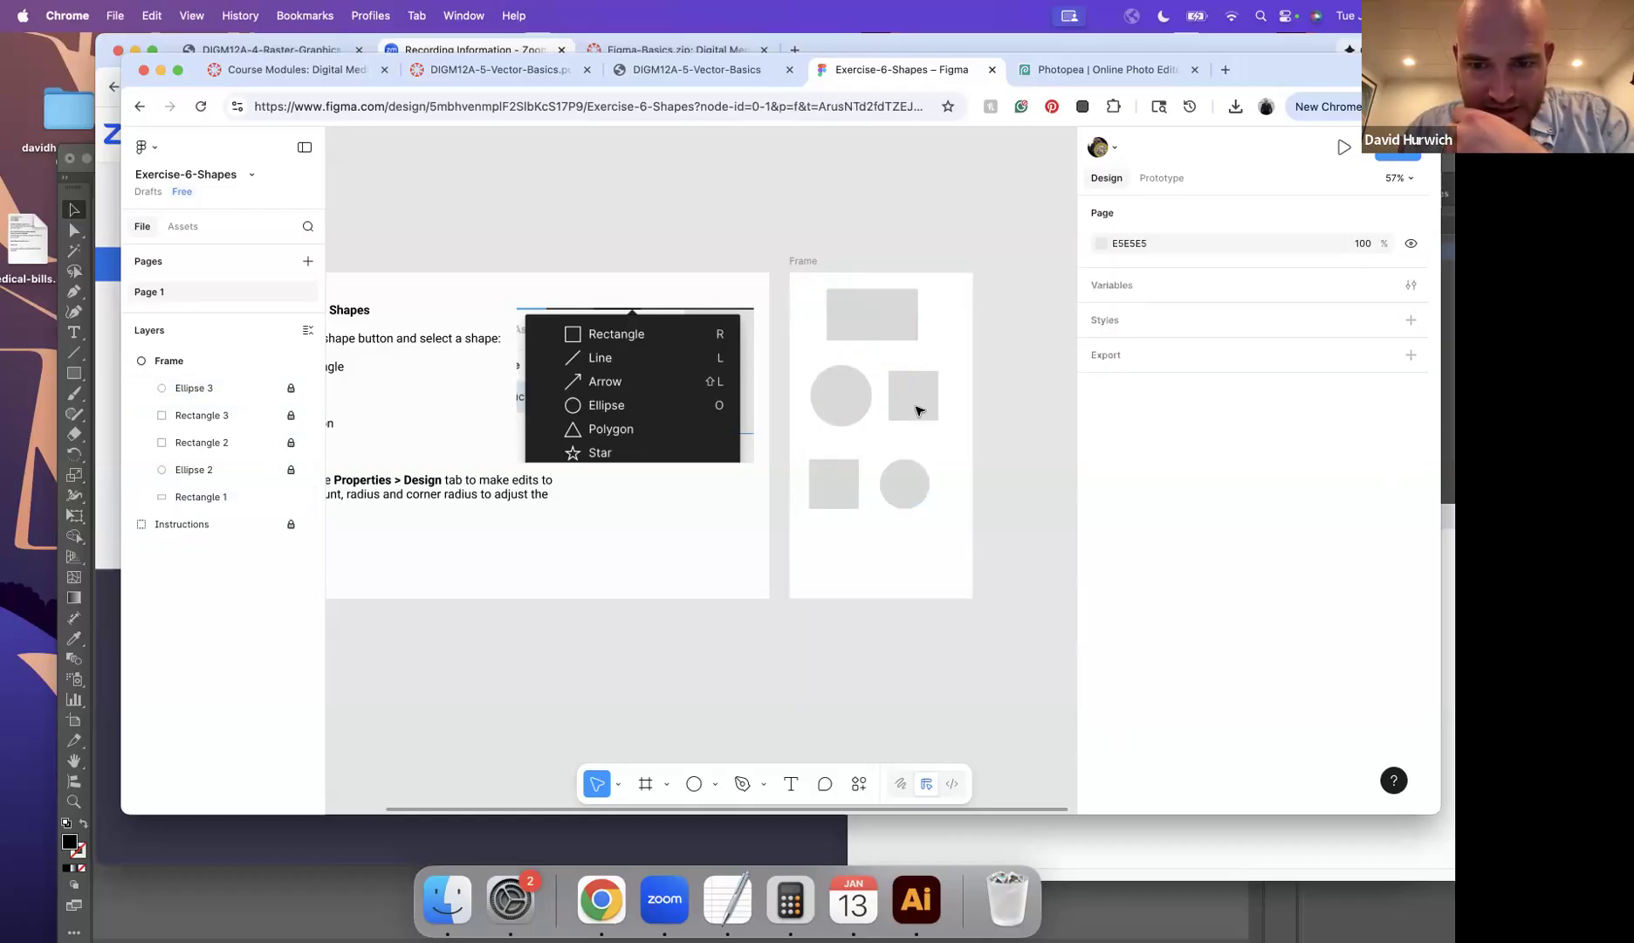
pyautogui.click(902, 320)
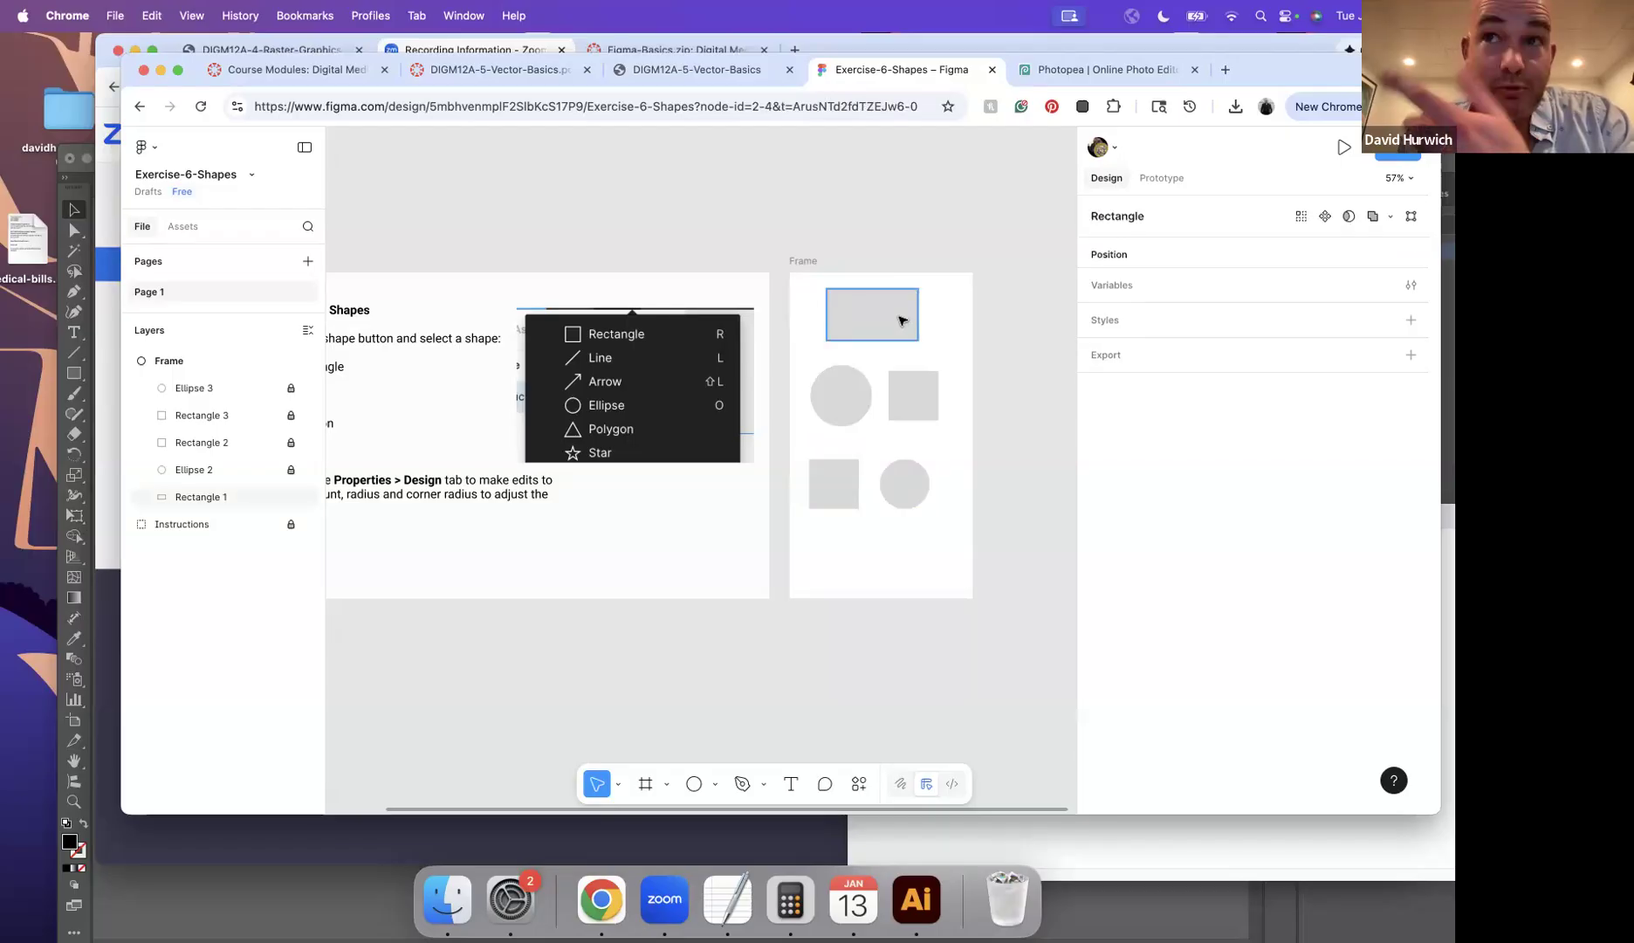
pyautogui.moveTo(902, 320); pyautogui.dragTo(942, 326)
# Step: Unlock the four locked shapes and shift the rectangle, the larger circle and both squares slightly within the frame
pyautogui.moveTo(291, 389); pyautogui.dragTo(292, 470)
pyautogui.moveTo(919, 335); pyautogui.dragTo(874, 329)
pyautogui.moveTo(834, 405); pyautogui.dragTo(912, 402)
pyautogui.moveTo(823, 511); pyautogui.dragTo(837, 518)
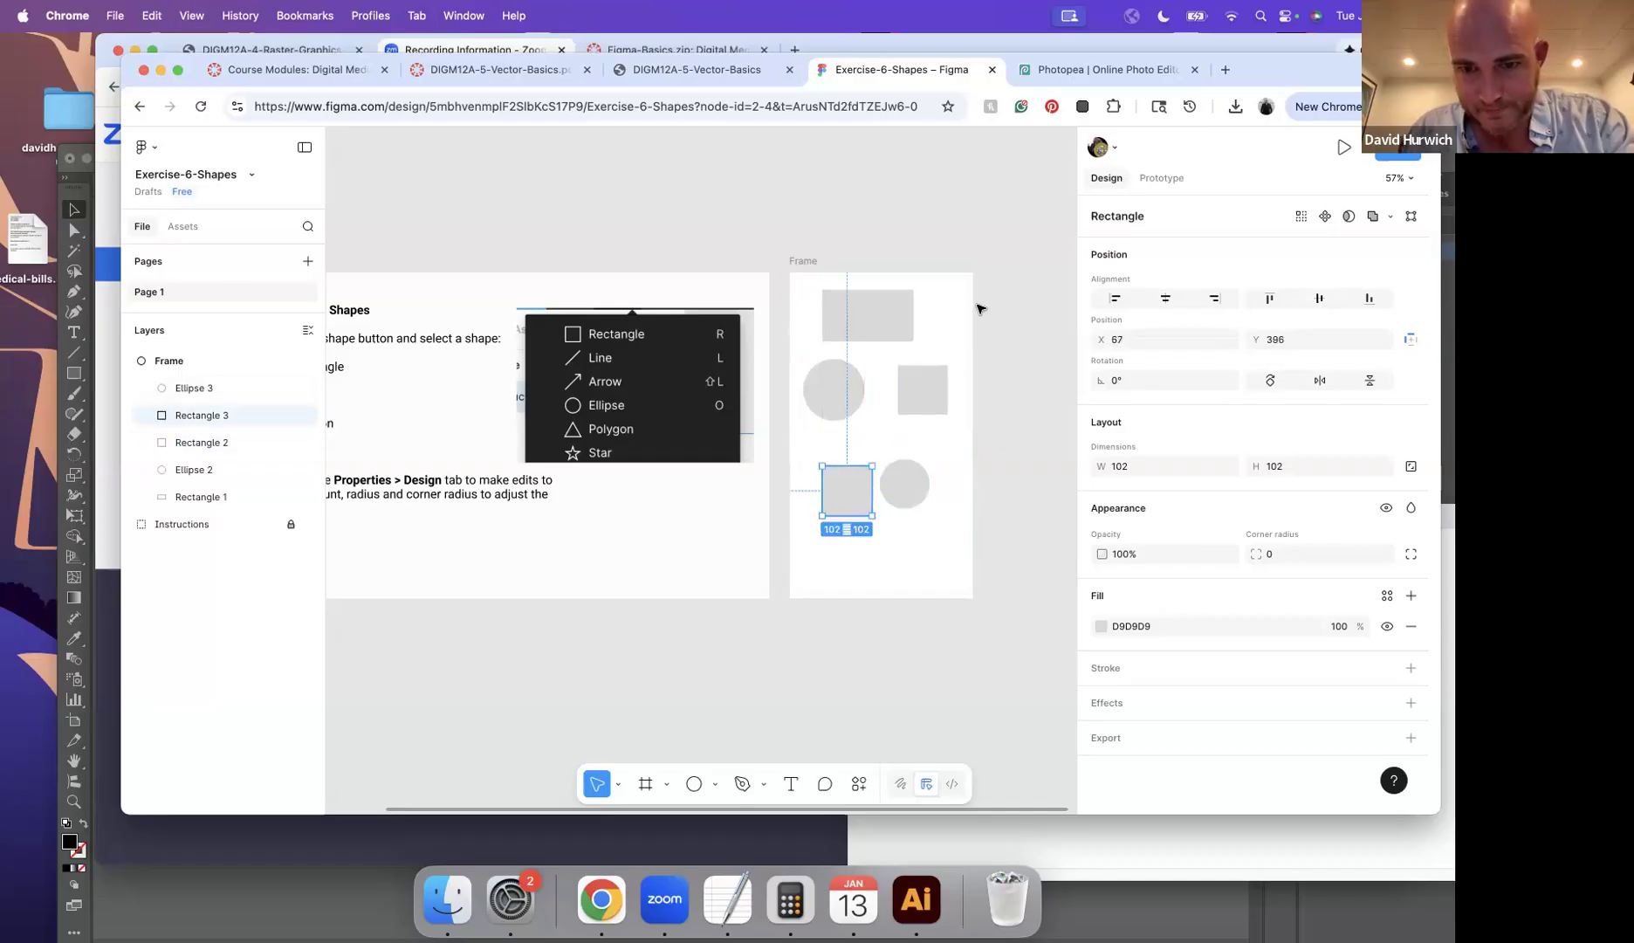
# Step: Delete all five shapes from the white frame
pyautogui.click(829, 547)
pyautogui.press('super+a')
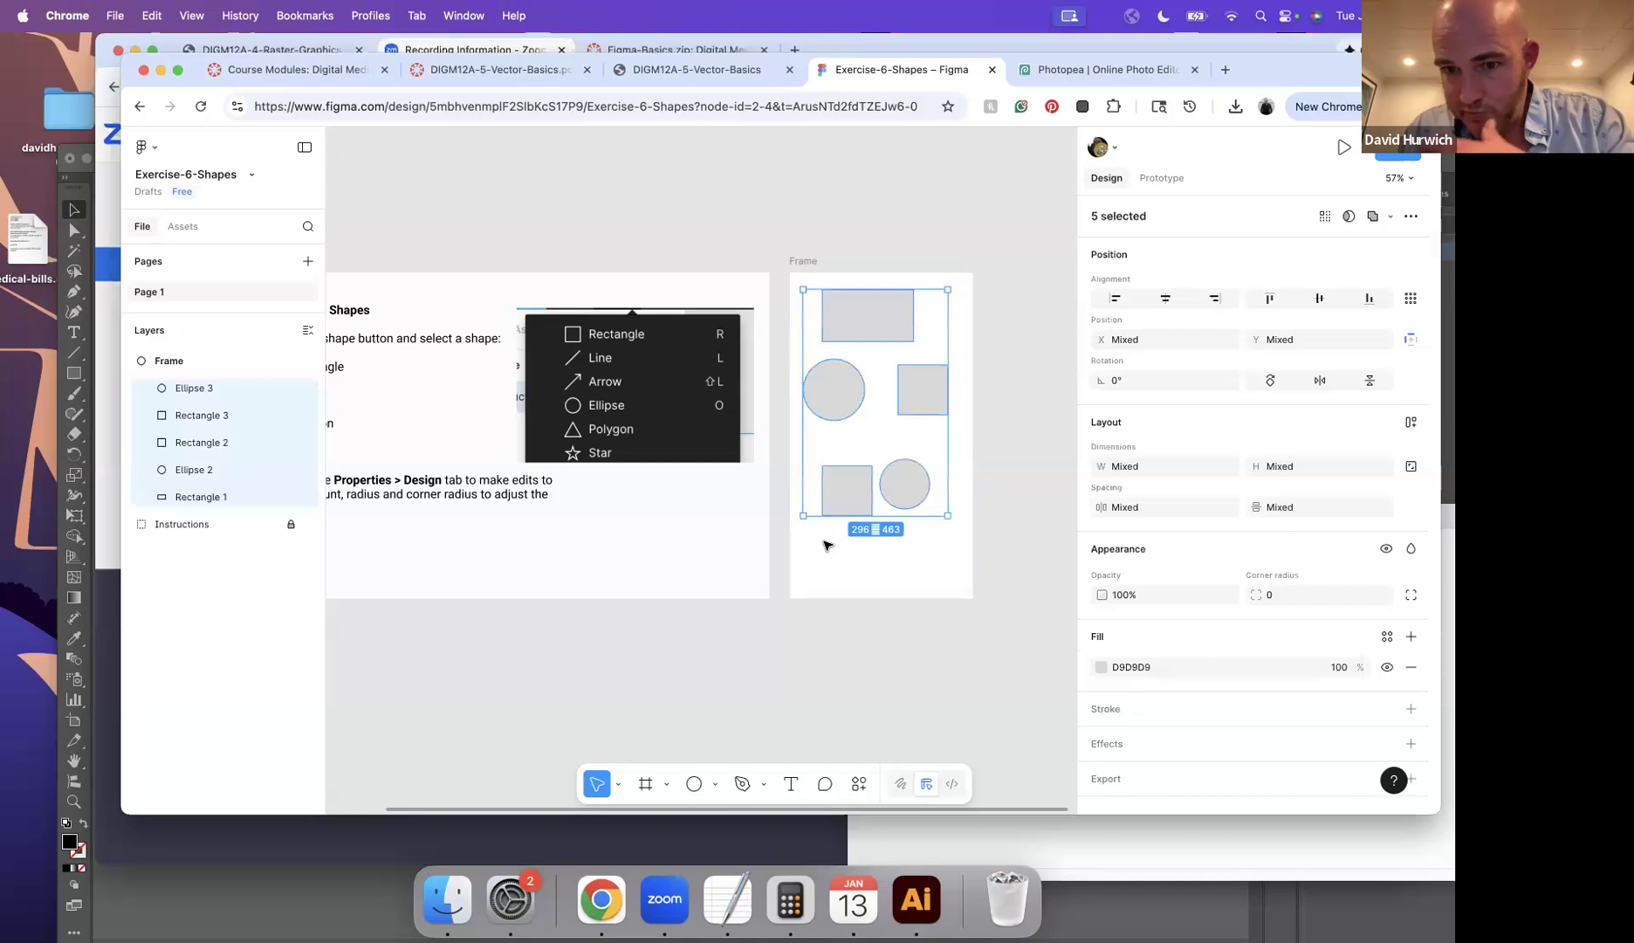
pyautogui.press('Delete')
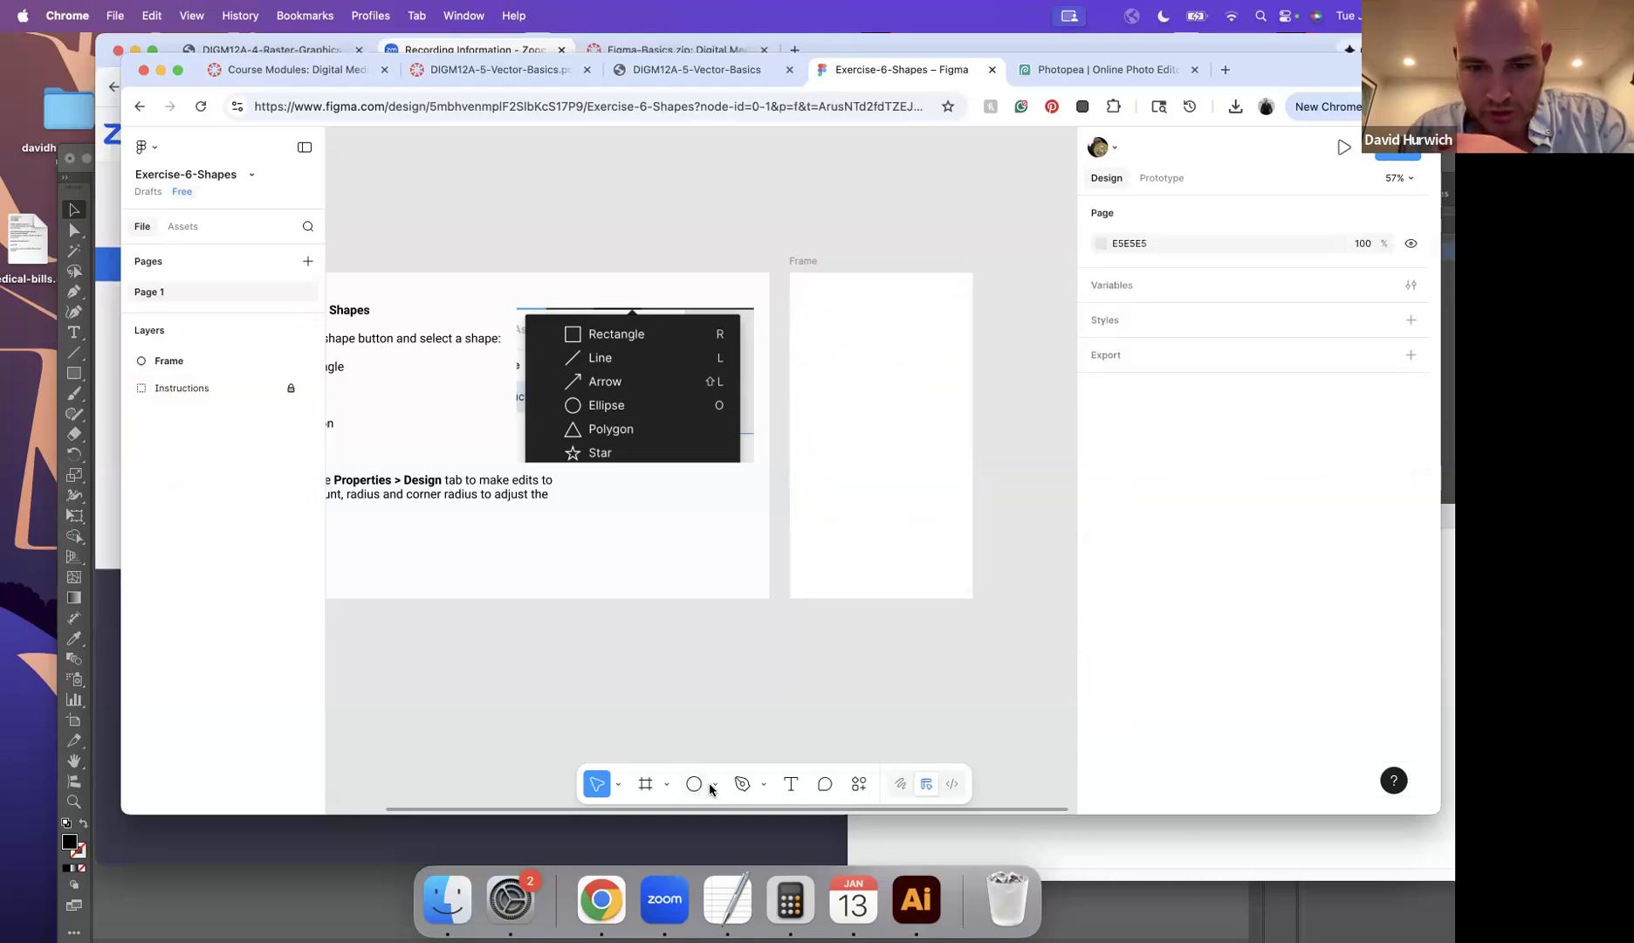
# Step: Draw a three-sided polygon about 174 by 192 in the upper part of the empty frame
pyautogui.click(714, 784)
pyautogui.click(760, 722)
pyautogui.moveTo(804, 296); pyautogui.dragTo(892, 396)
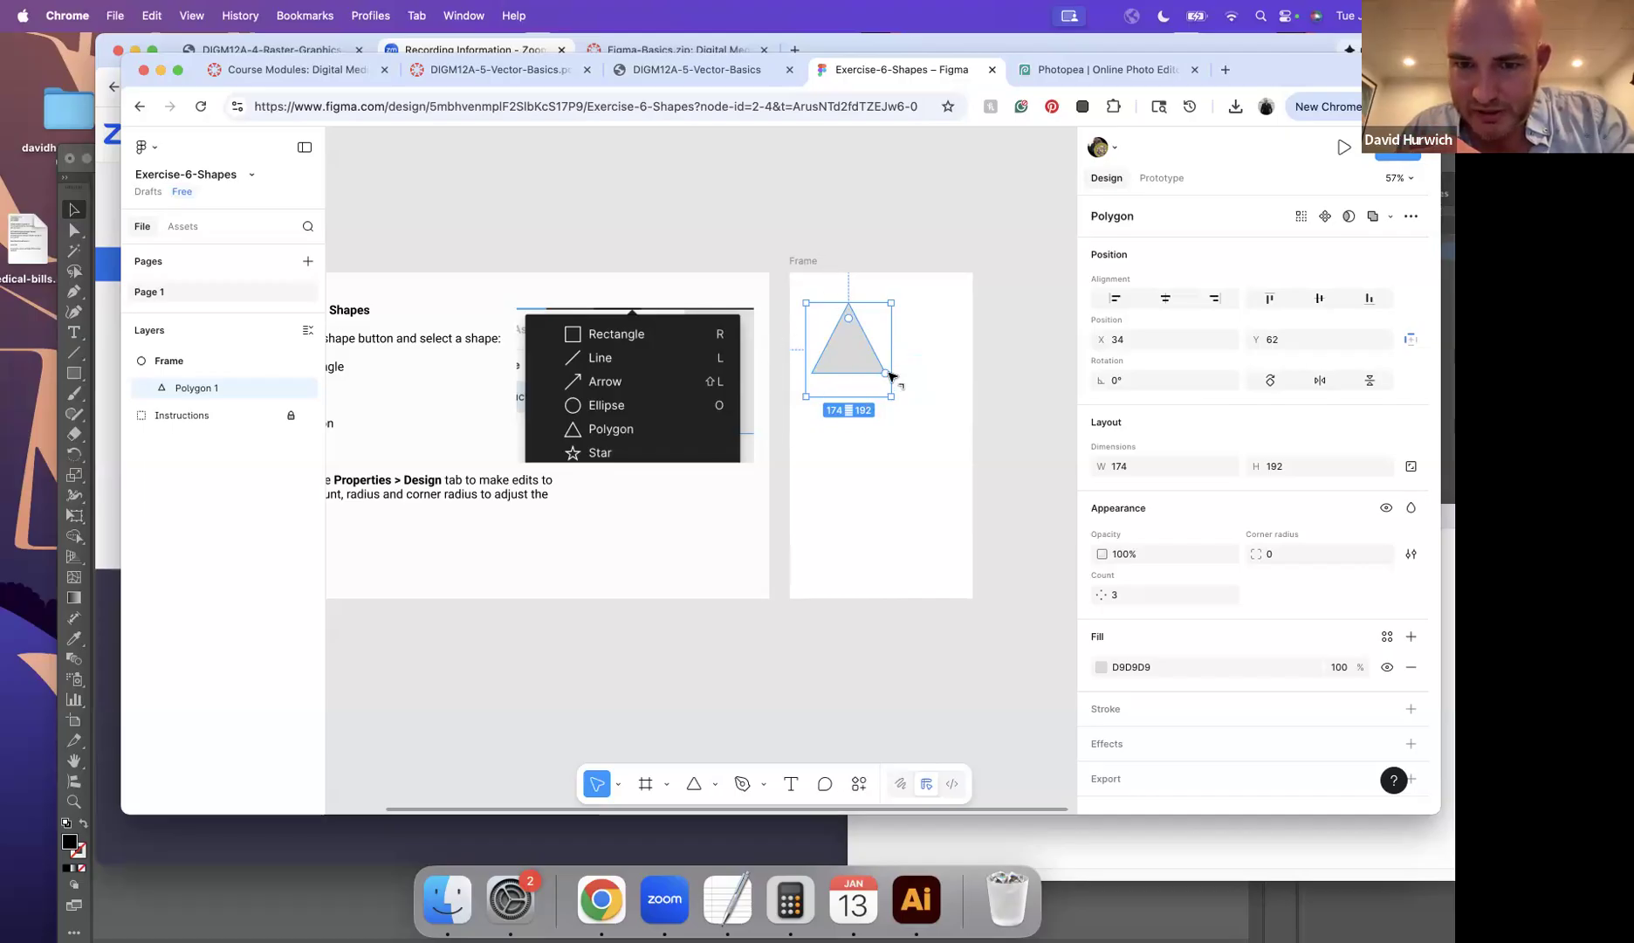
# Step: Change the polygon's side count to 5, set it to 8, and return it to 3
pyautogui.moveTo(890, 352)
pyautogui.mouseDown()
pyautogui.moveTo(890, 301)
pyautogui.moveTo(883, 376)
pyautogui.mouseUp()
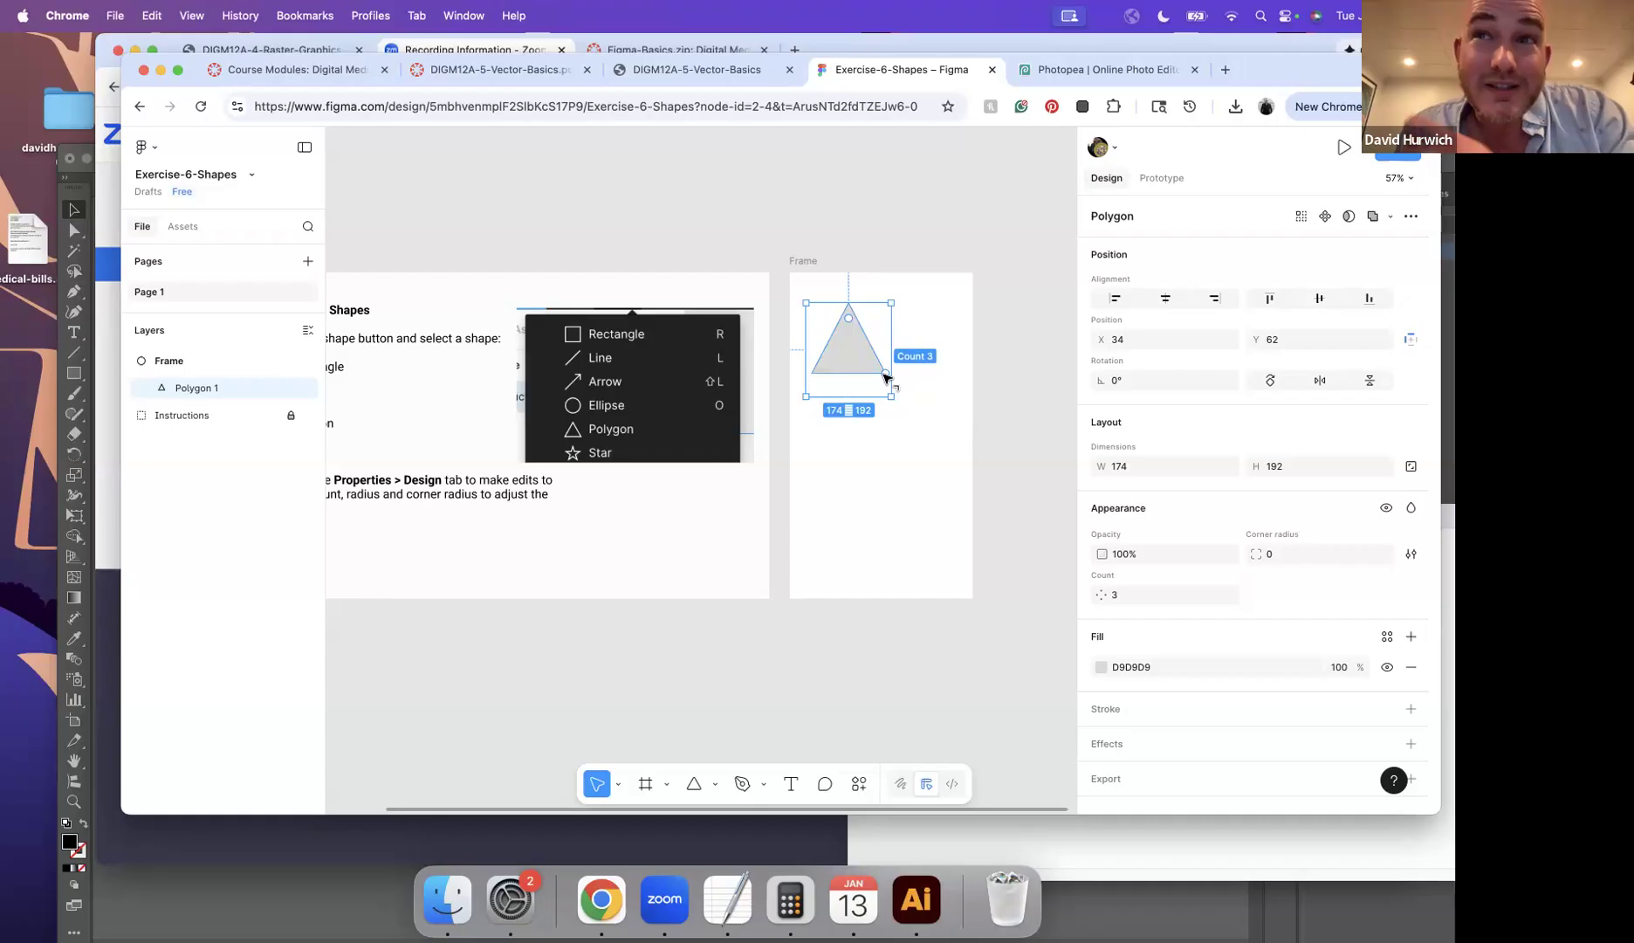
pyautogui.moveTo(895, 358)
pyautogui.mouseDown()
pyautogui.moveTo(891, 311)
pyautogui.moveTo(904, 337)
pyautogui.mouseUp()
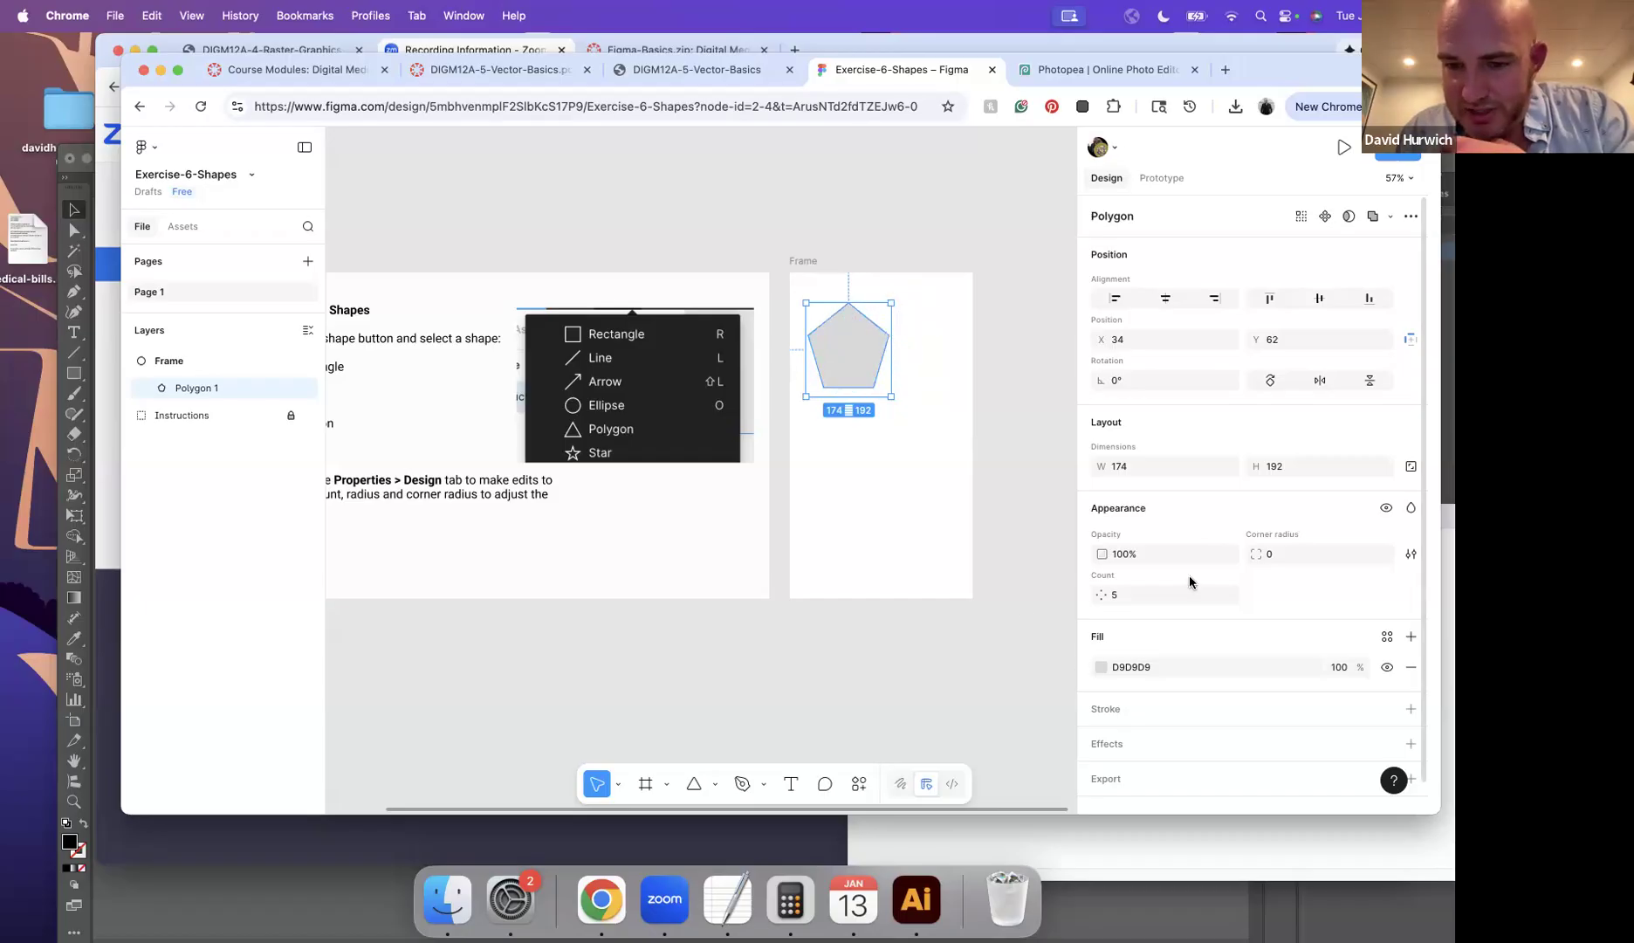
pyautogui.click(1120, 595)
pyautogui.write('8')
pyautogui.press('Return')
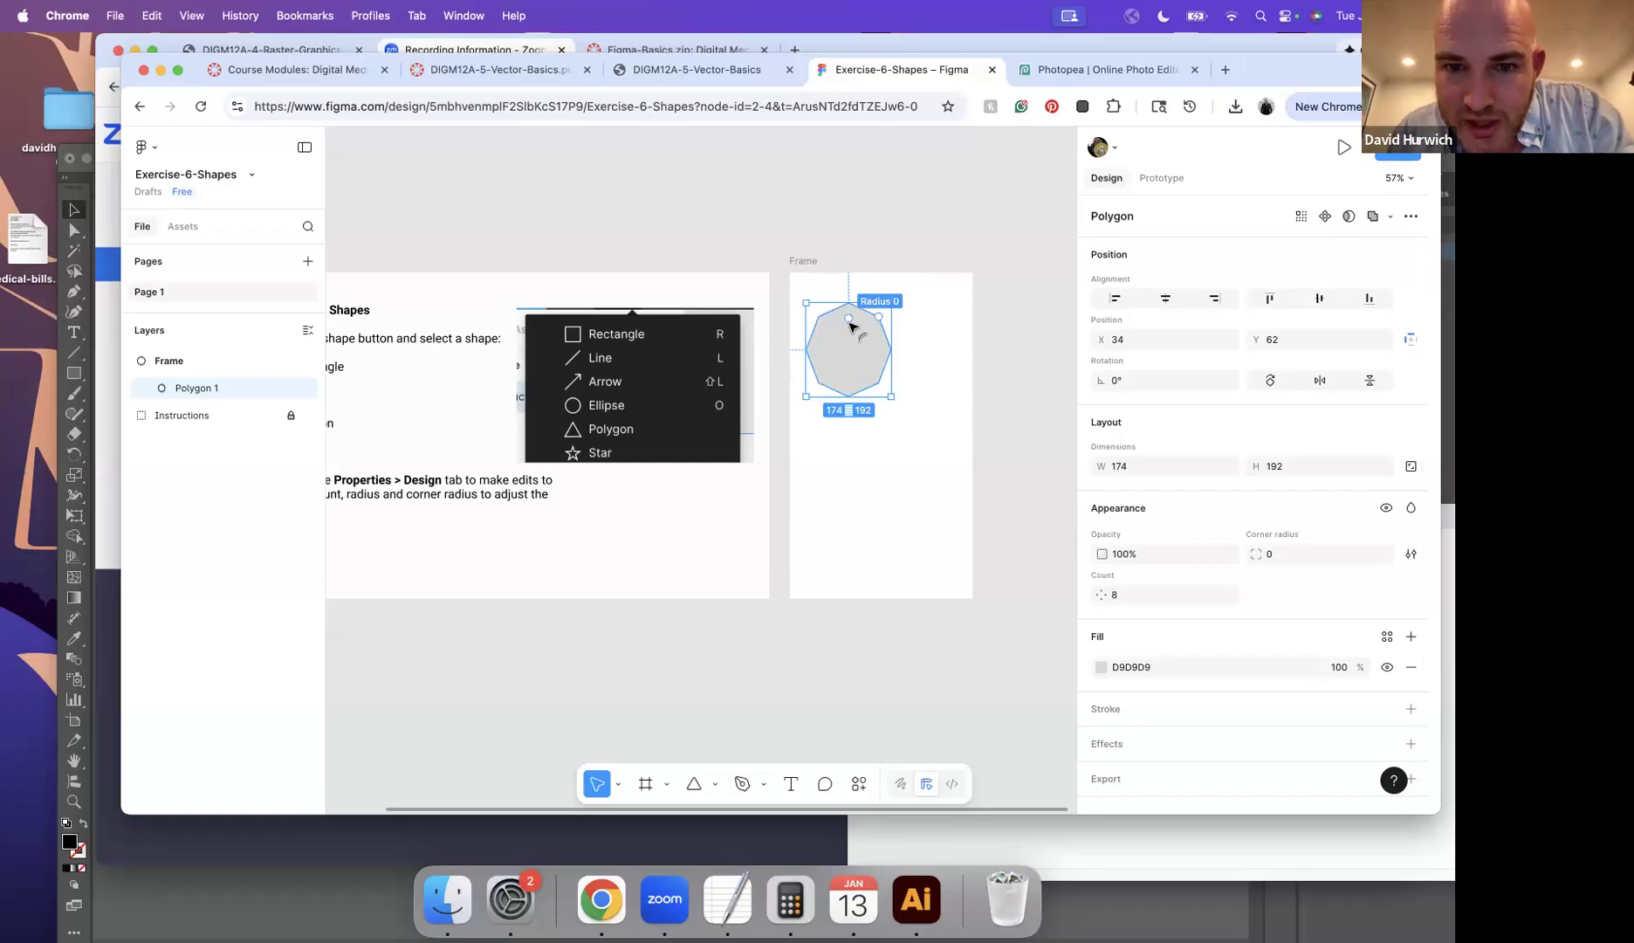
pyautogui.click(1126, 594)
pyautogui.write('3')
pyautogui.press('Return')
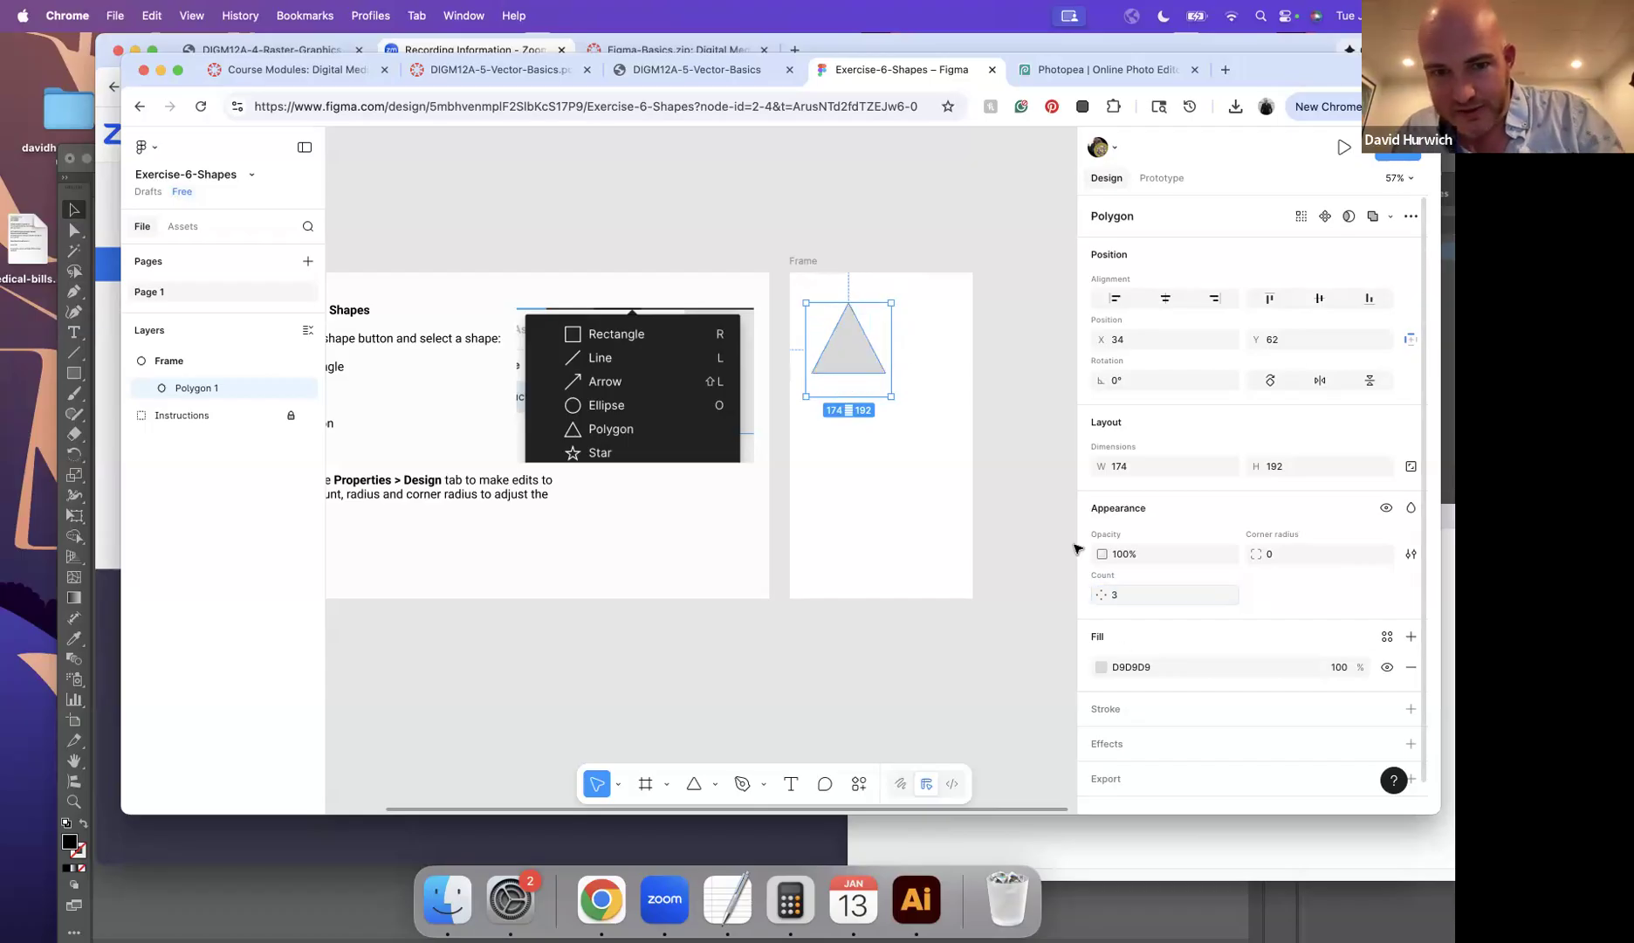
# Step: Round the triangle's corners to a radius of 15 and increase its side count to 4
pyautogui.moveTo(850, 320)
pyautogui.mouseDown()
pyautogui.moveTo(854, 356)
pyautogui.moveTo(851, 302)
pyautogui.moveTo(854, 365)
pyautogui.moveTo(854, 301)
pyautogui.moveTo(858, 330)
pyautogui.mouseUp()
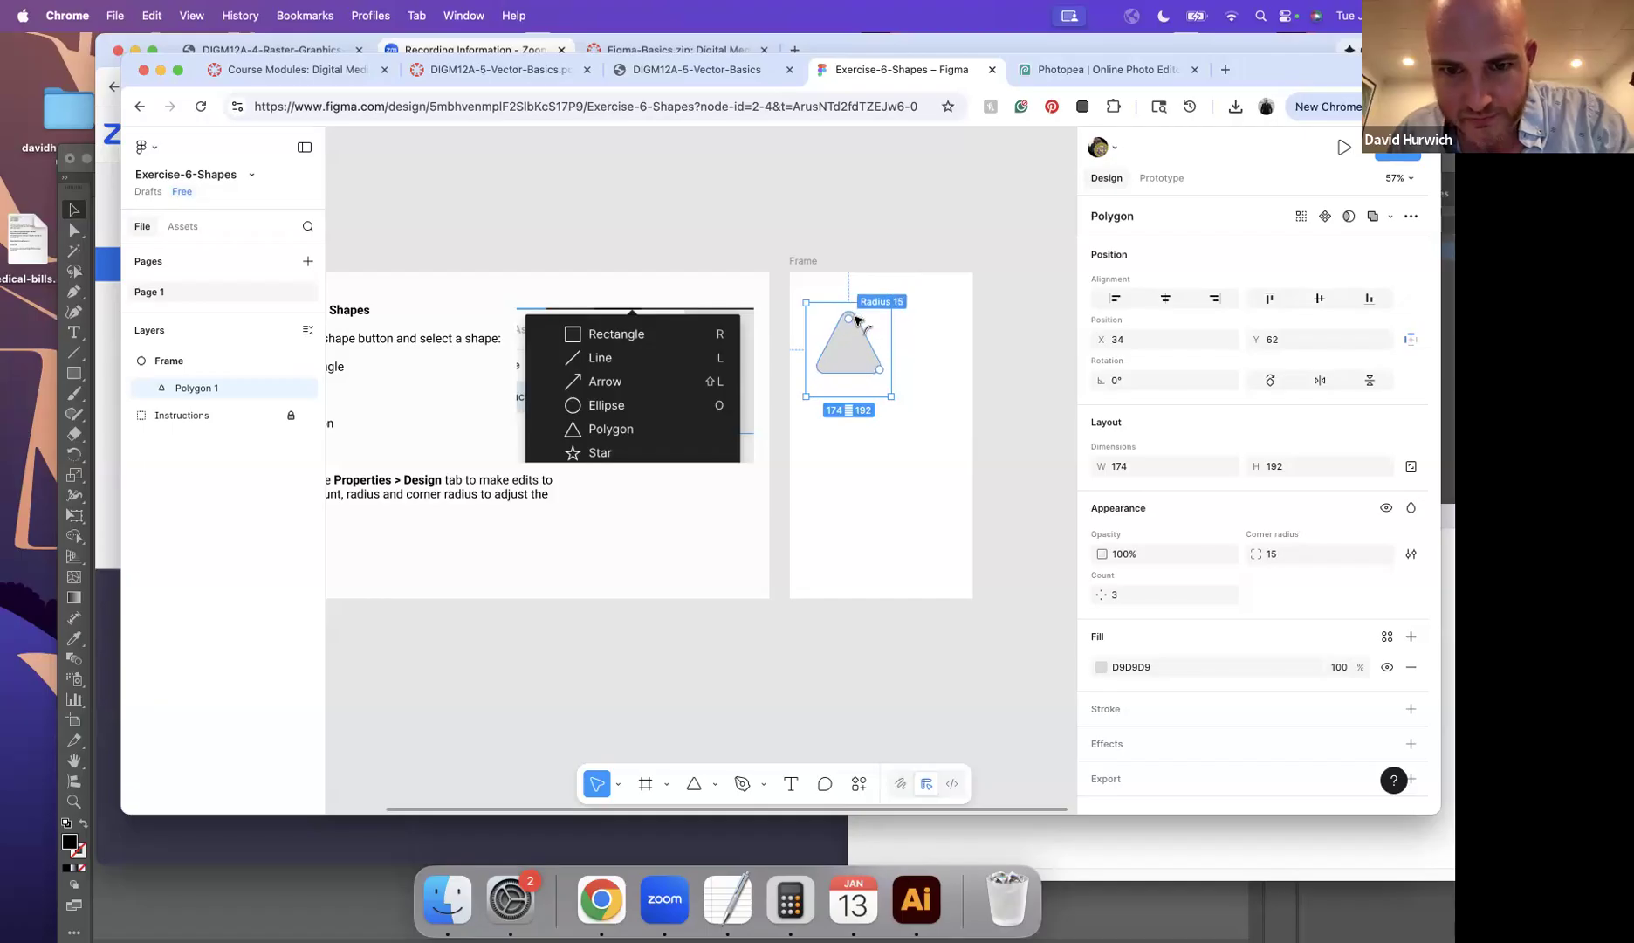
pyautogui.click(923, 366)
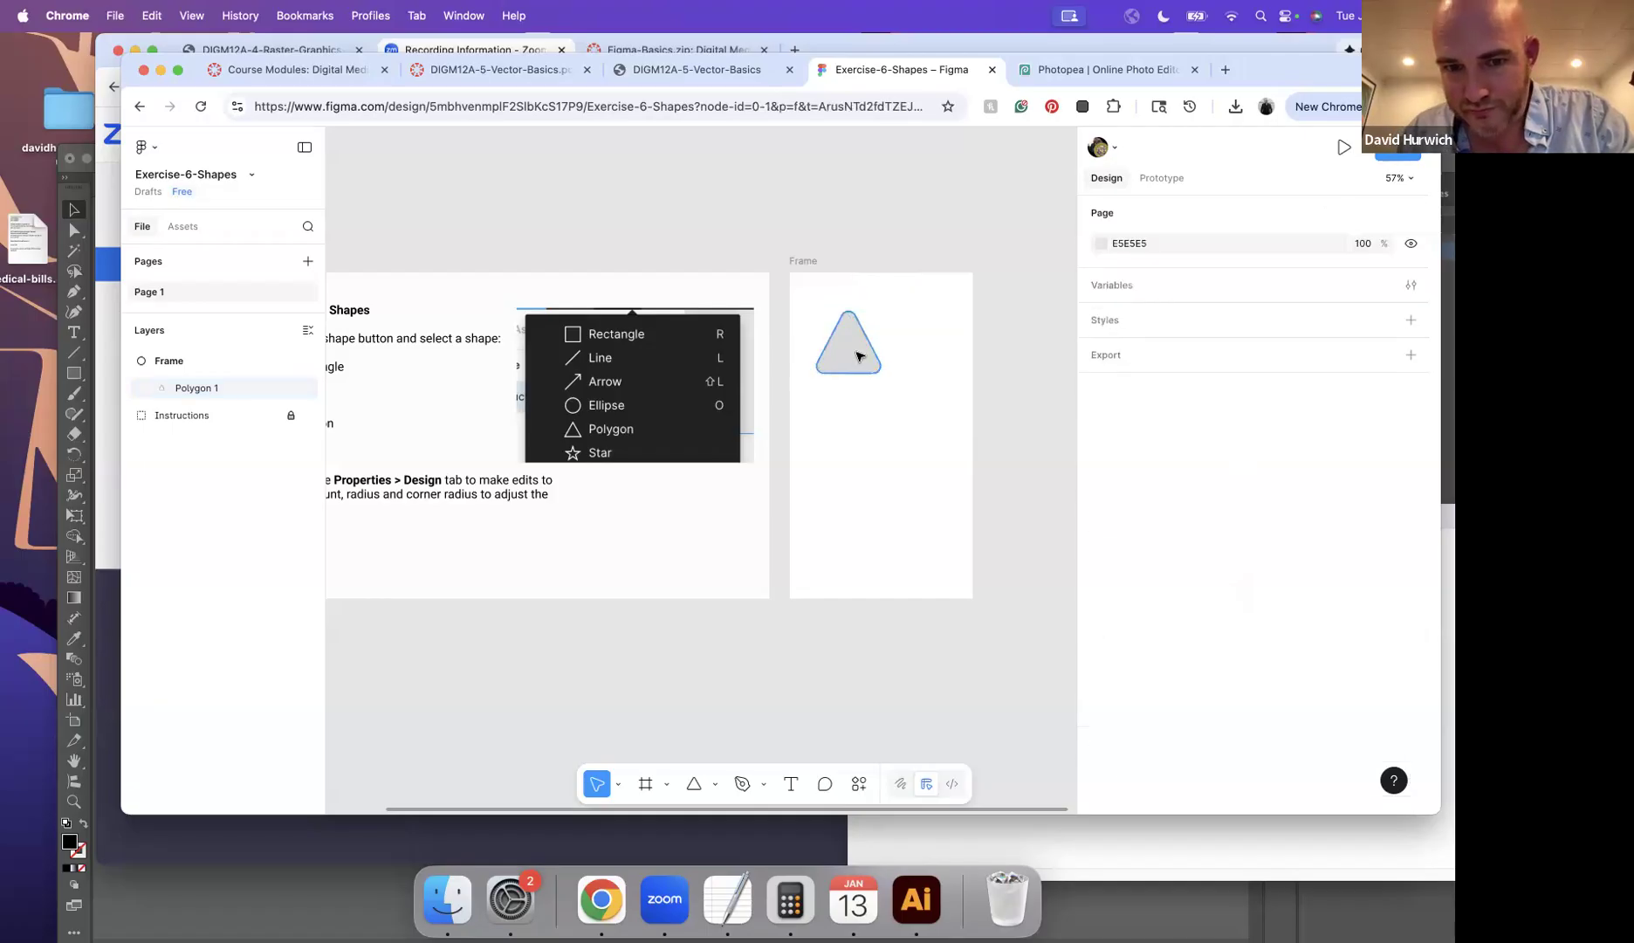
pyautogui.click(851, 361)
pyautogui.moveTo(892, 274); pyautogui.dragTo(900, 385)
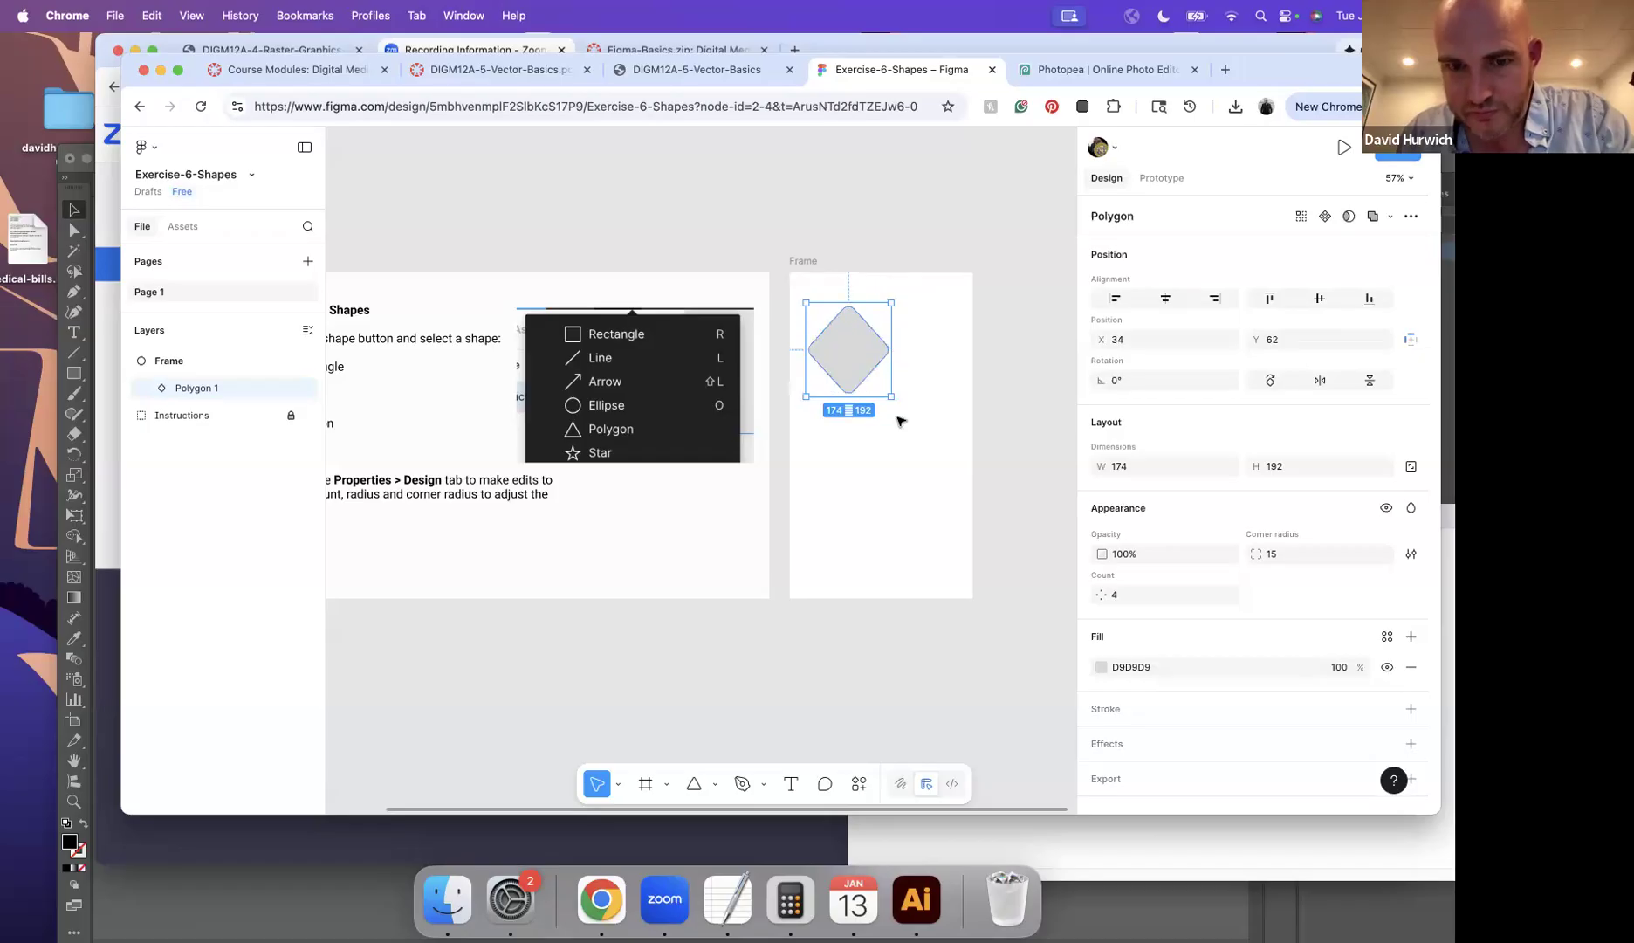
pyautogui.click(904, 423)
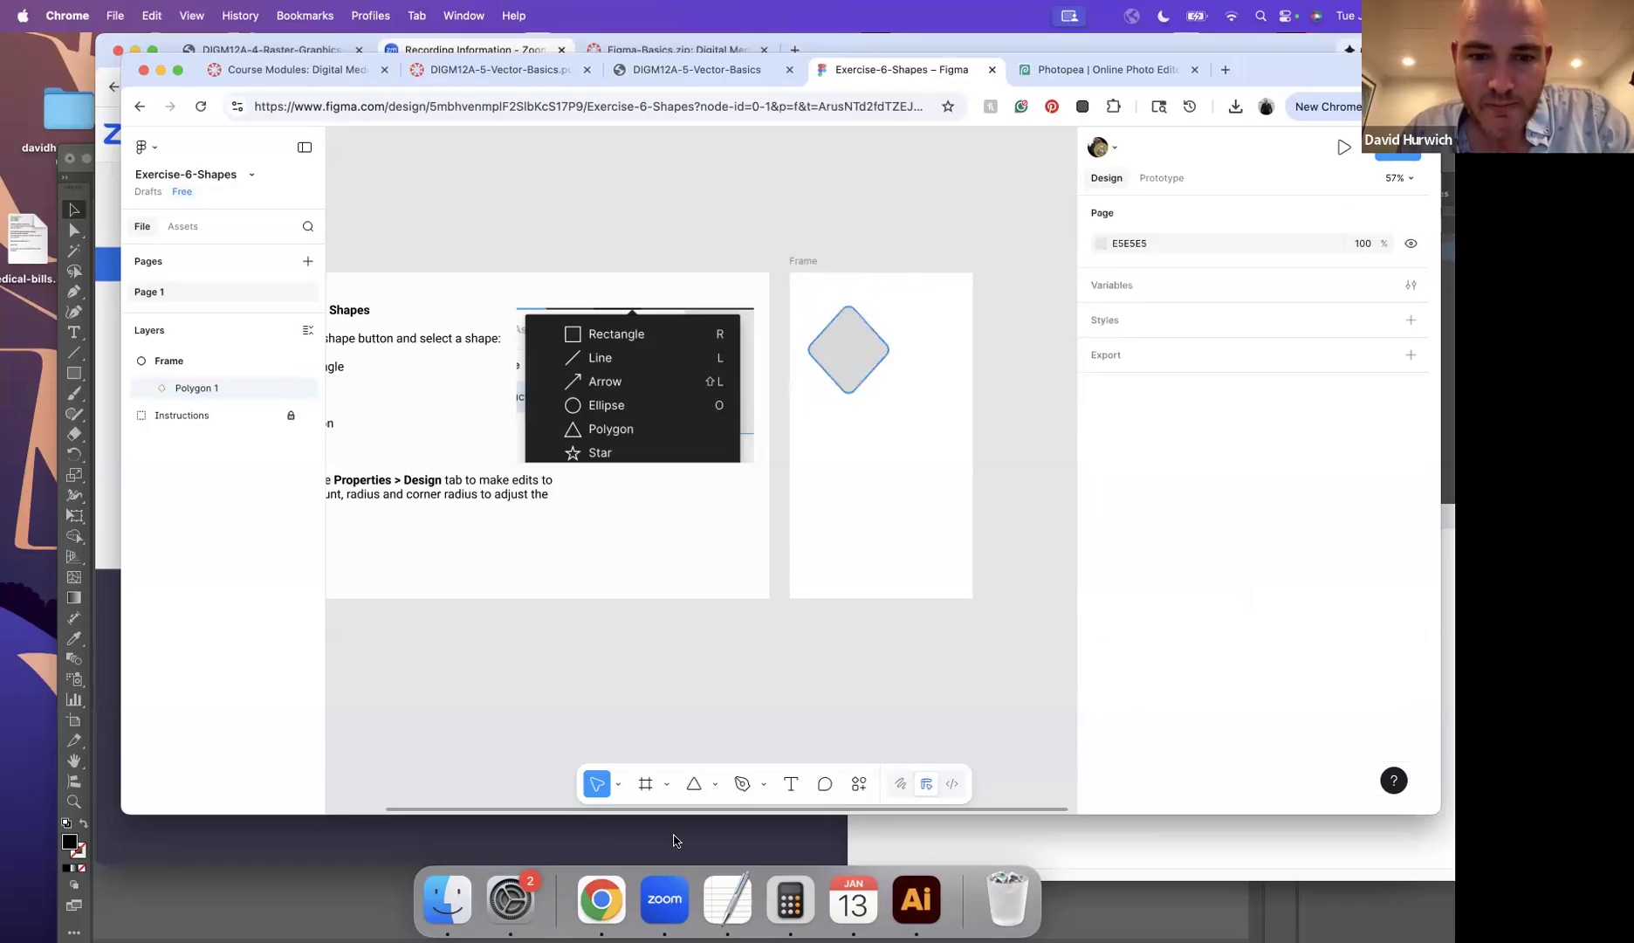
pyautogui.click(714, 785)
pyautogui.click(768, 729)
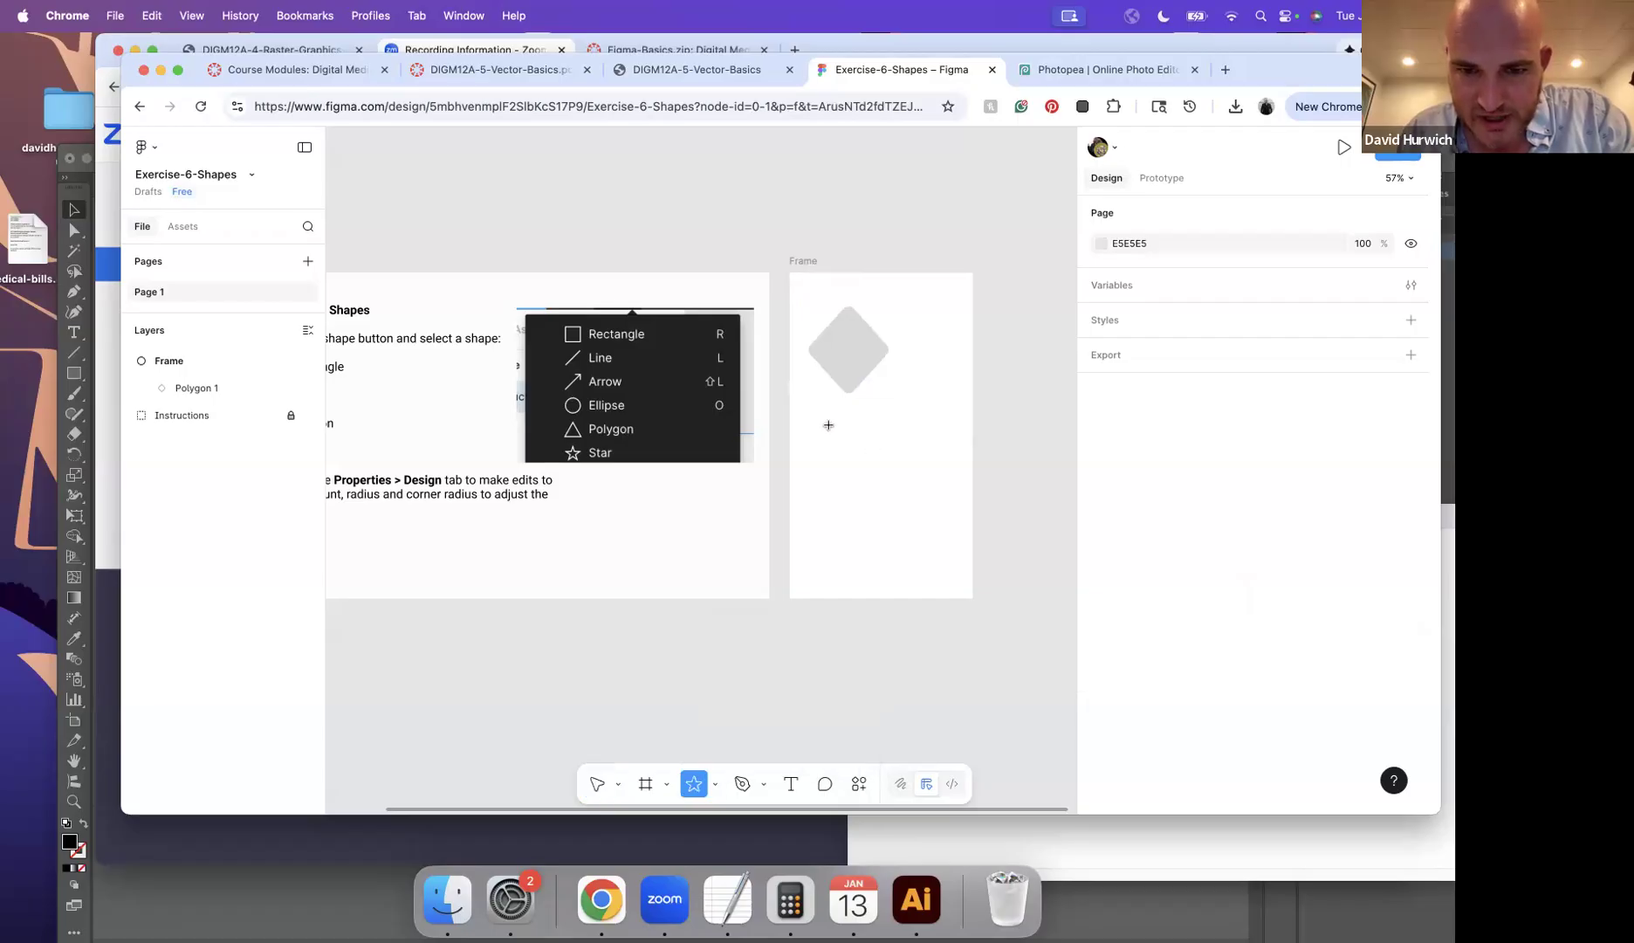
pyautogui.moveTo(871, 502); pyautogui.dragTo(914, 520)
pyautogui.press('Delete')
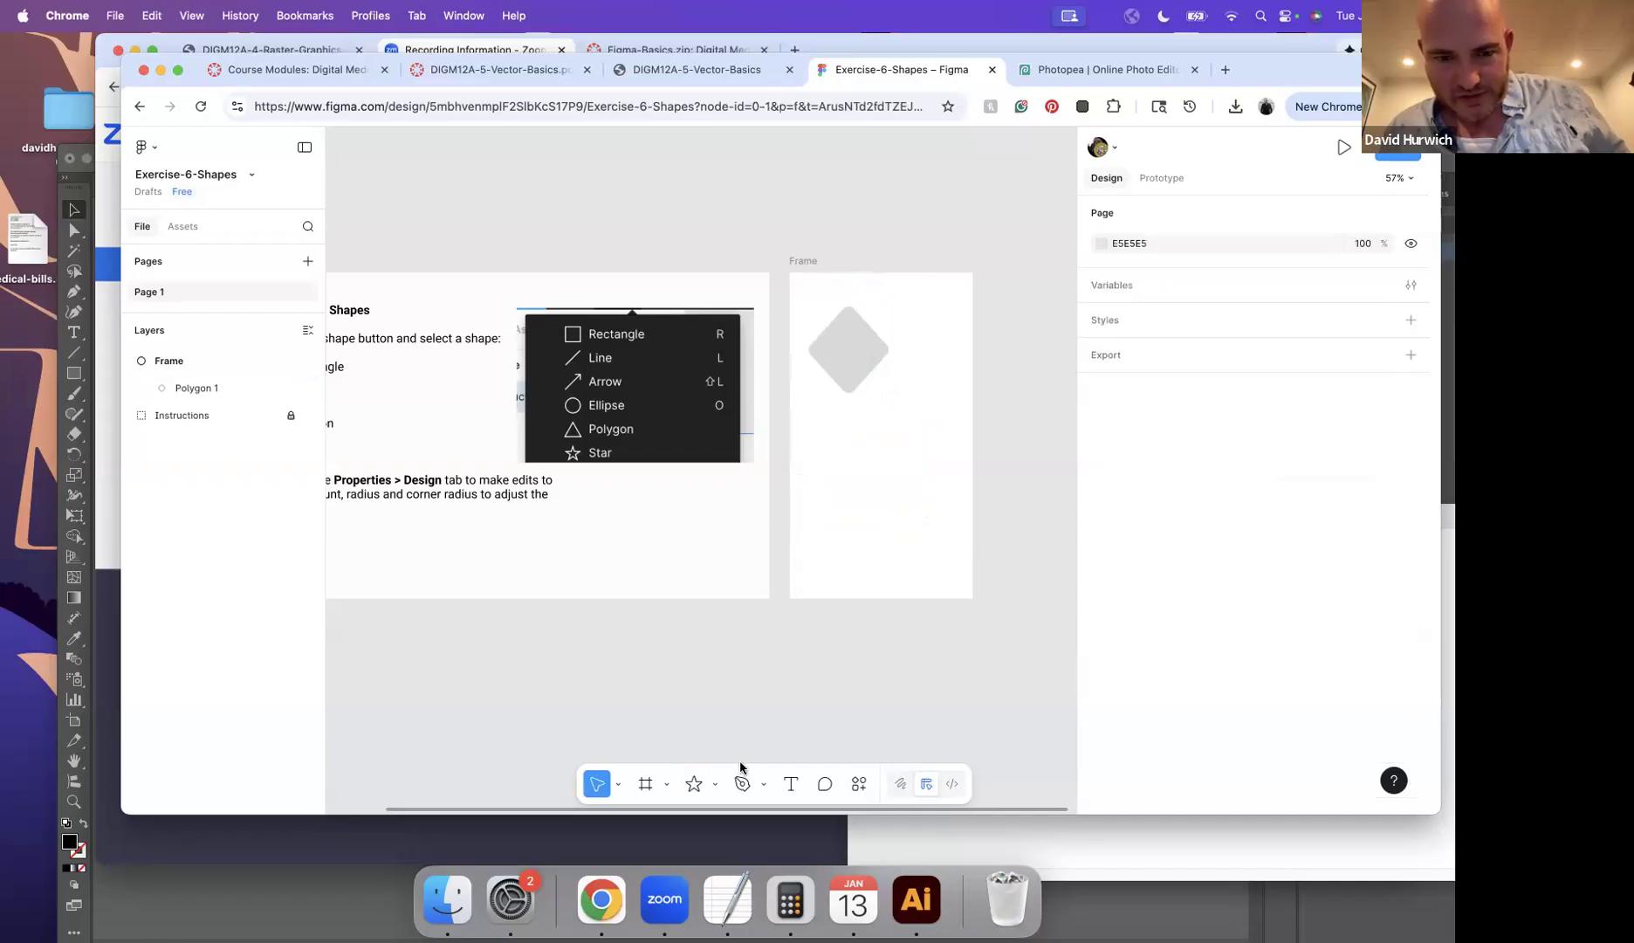
# Step: Draw a star about 214 by 214 below the diamond and reshape it to a 27% ratio with corner radius 4
pyautogui.click(695, 785)
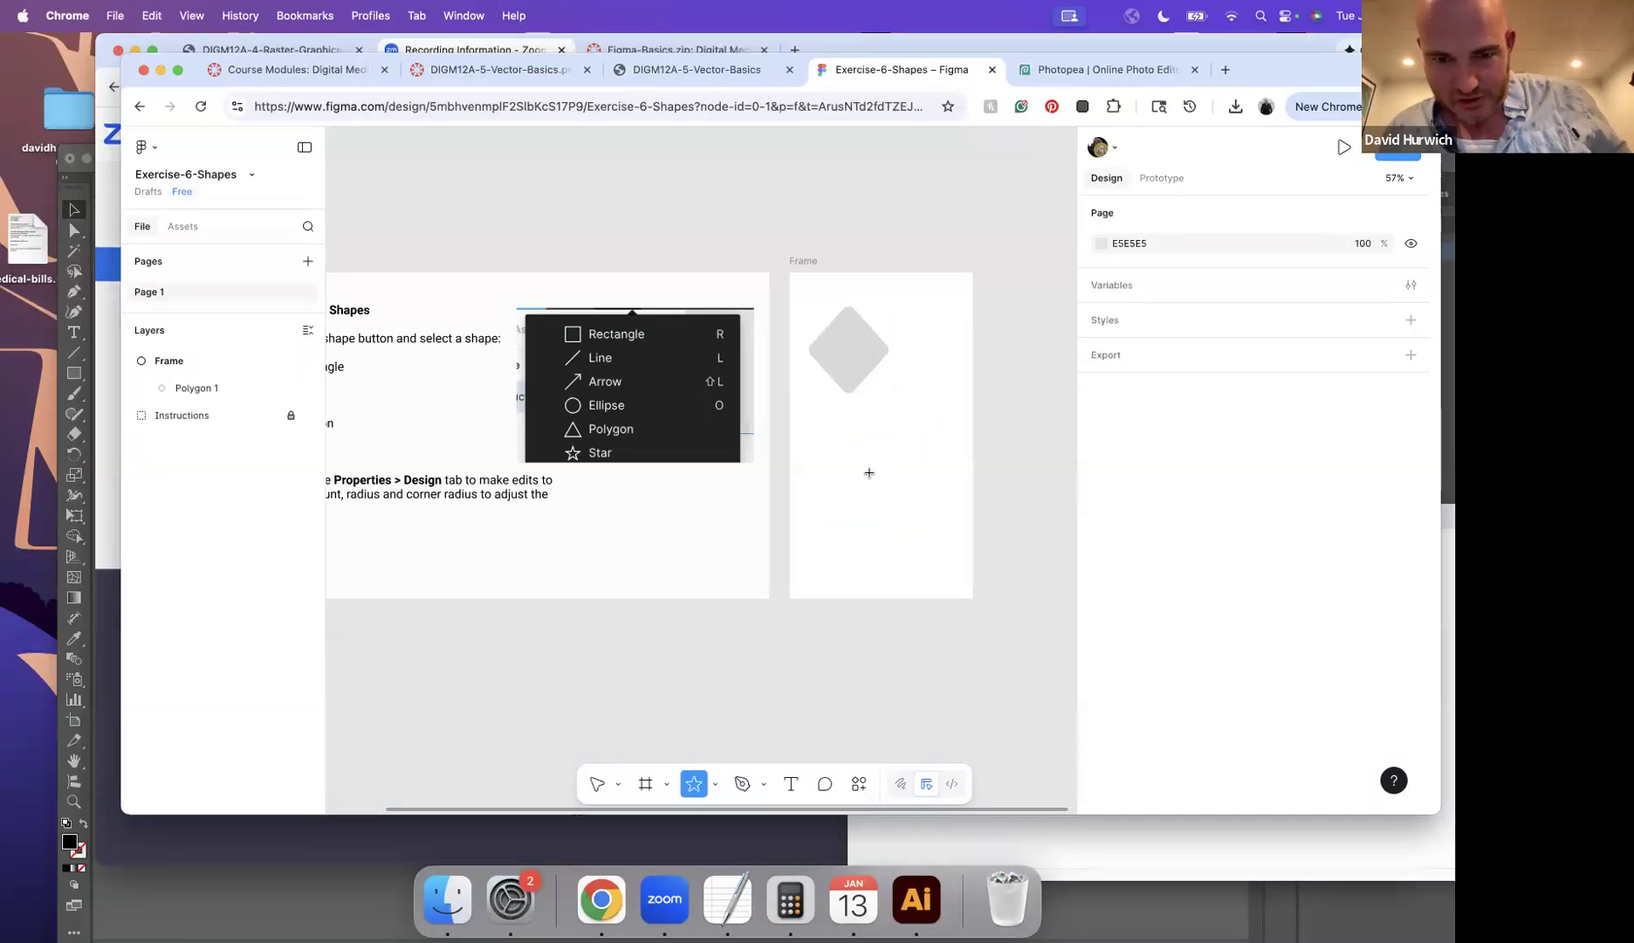
pyautogui.moveTo(872, 473); pyautogui.dragTo(903, 525)
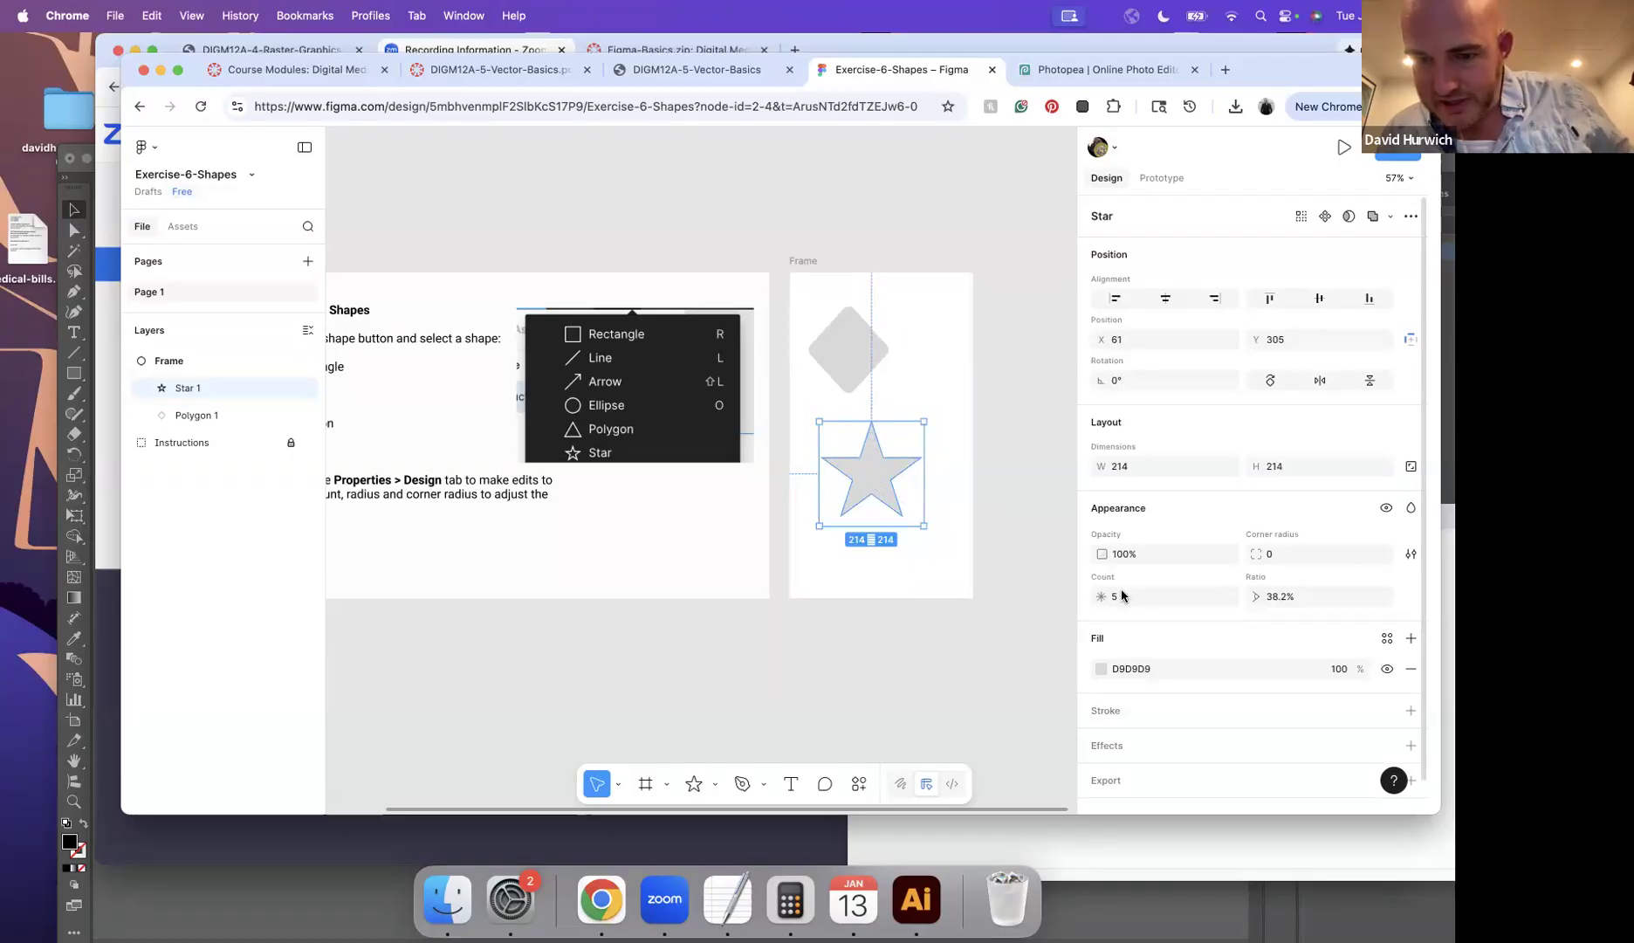
pyautogui.moveTo(921, 461)
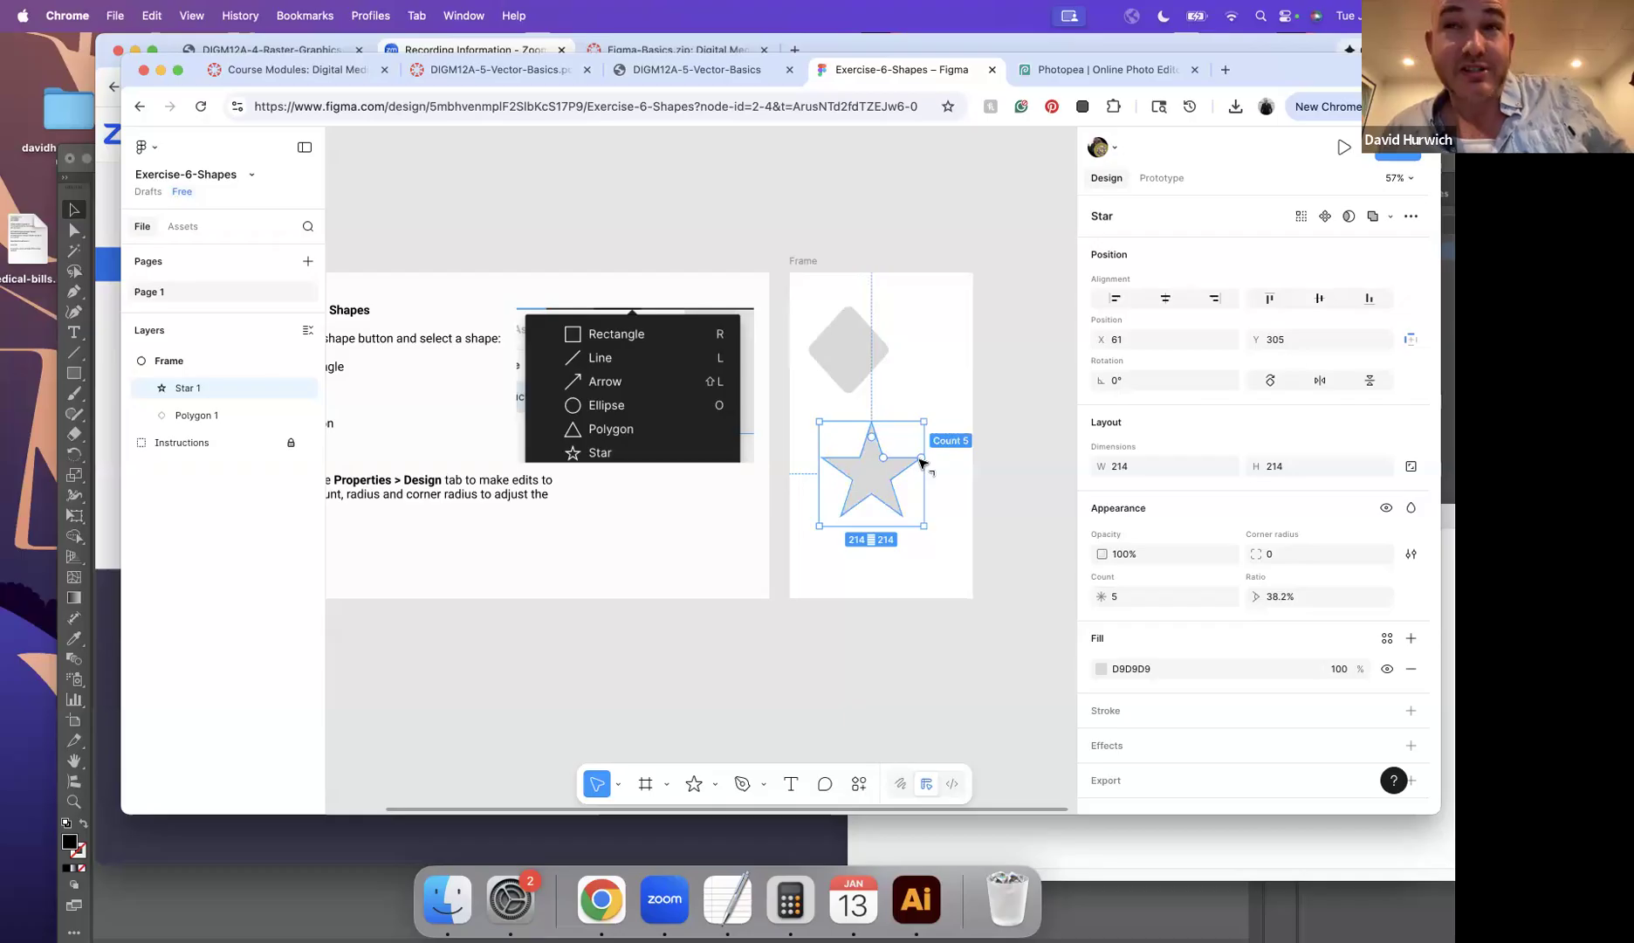
pyautogui.moveTo(921, 461); pyautogui.dragTo(884, 436)
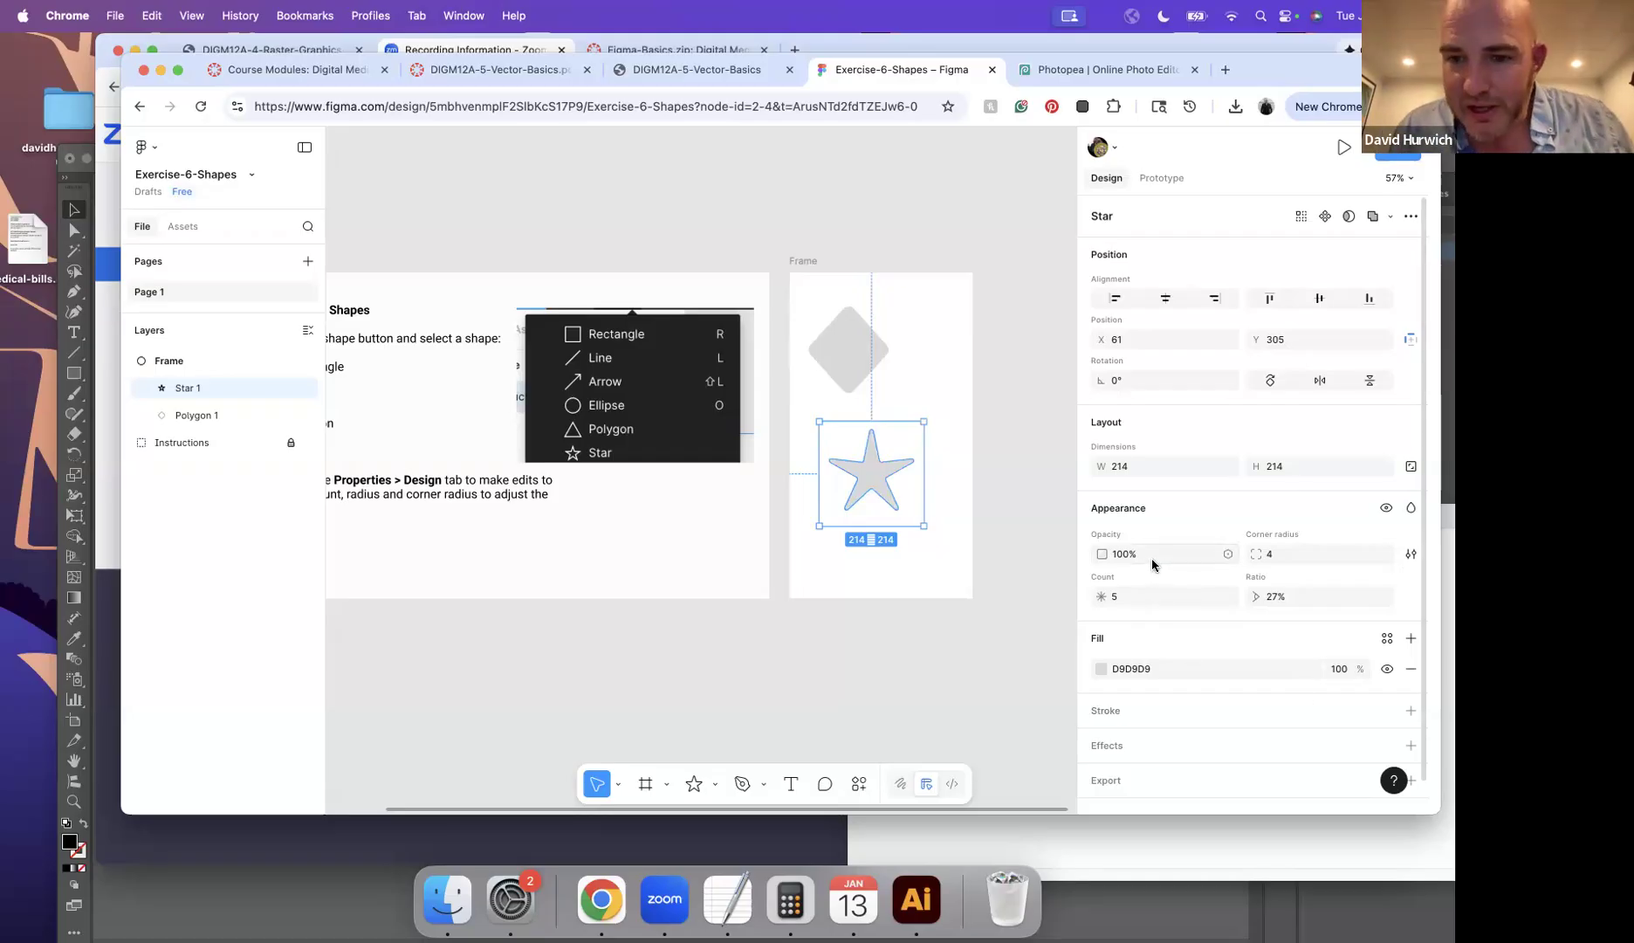
# Step: Set the star's point count to 8 and raise its ratio to 73%
pyautogui.click(1134, 596)
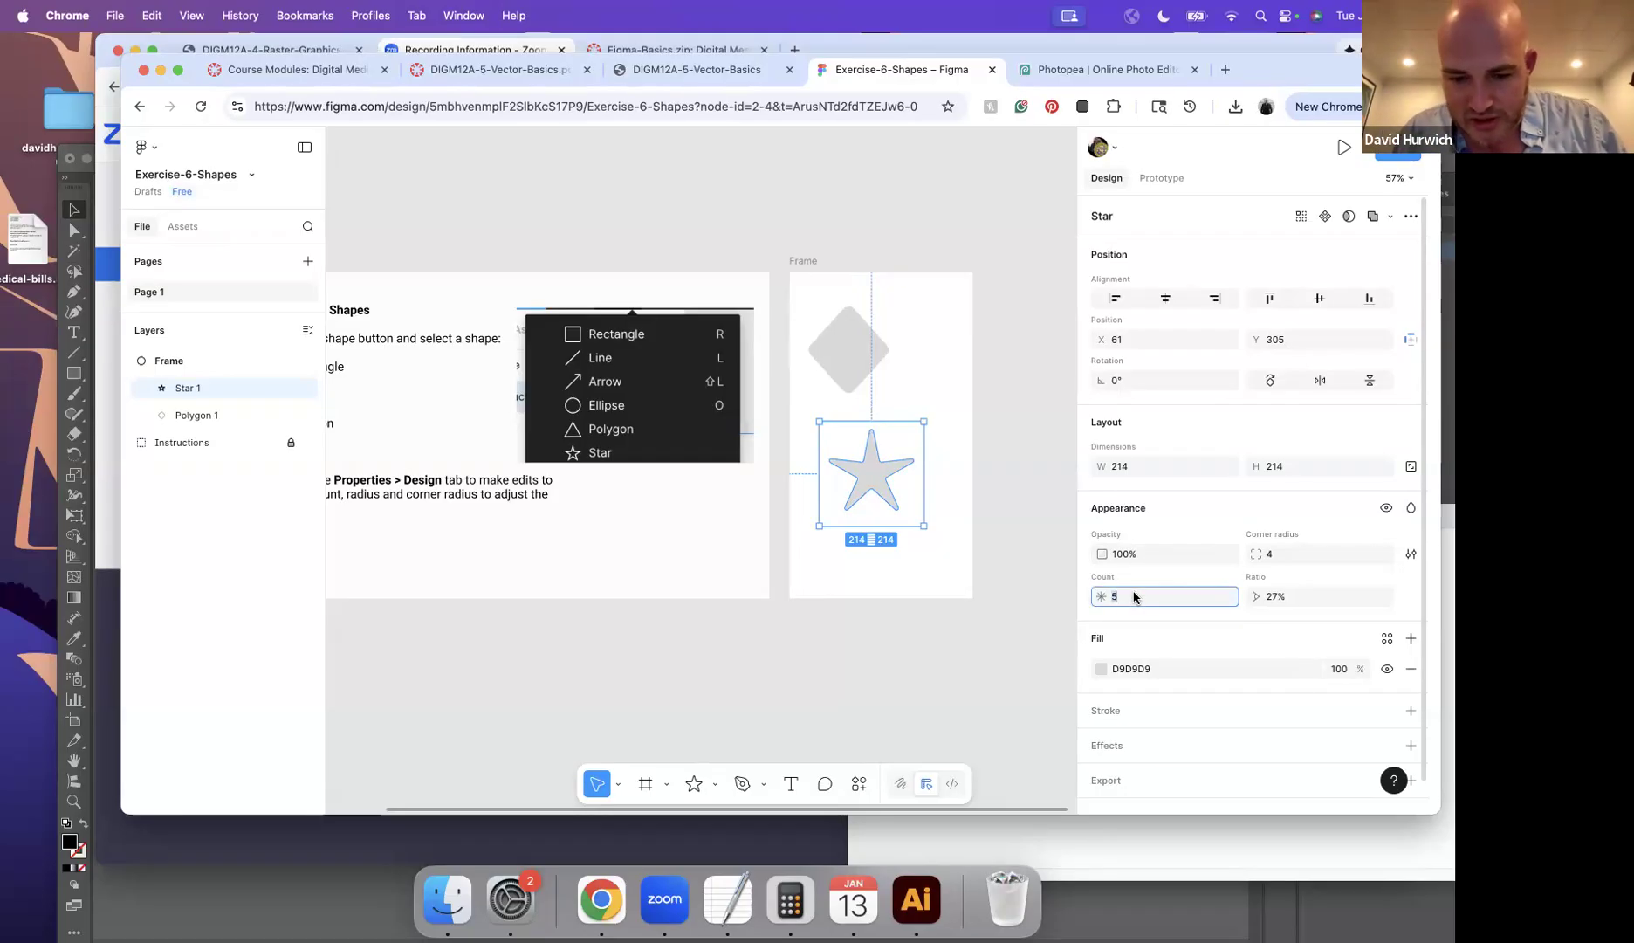
pyautogui.press('Return')
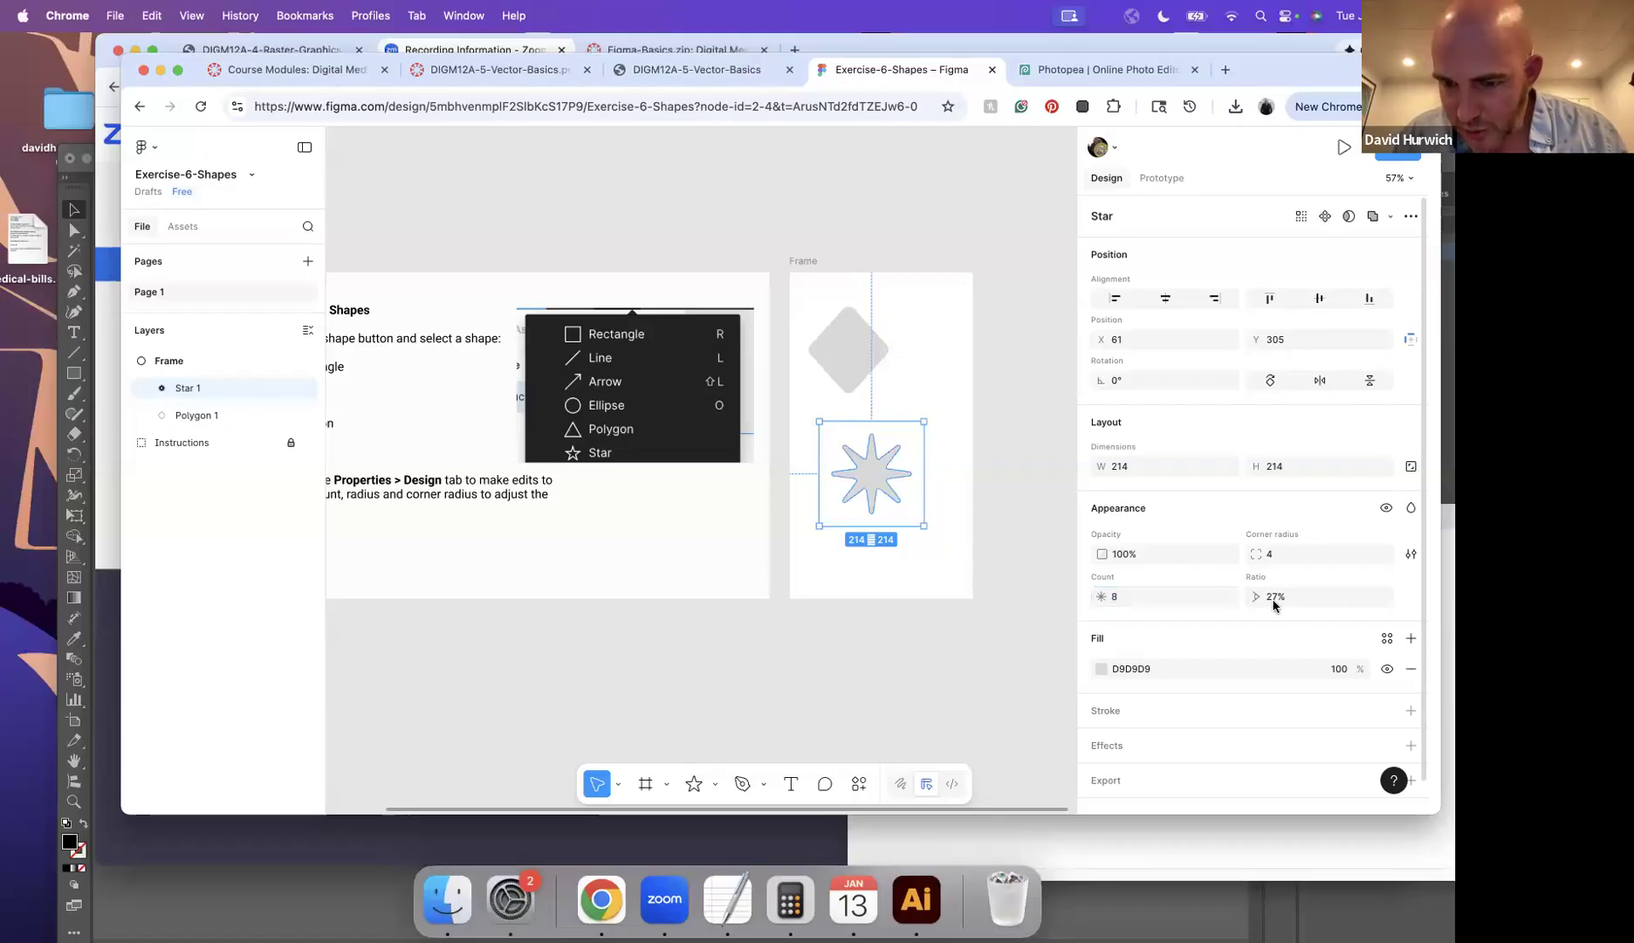
pyautogui.click(1283, 605)
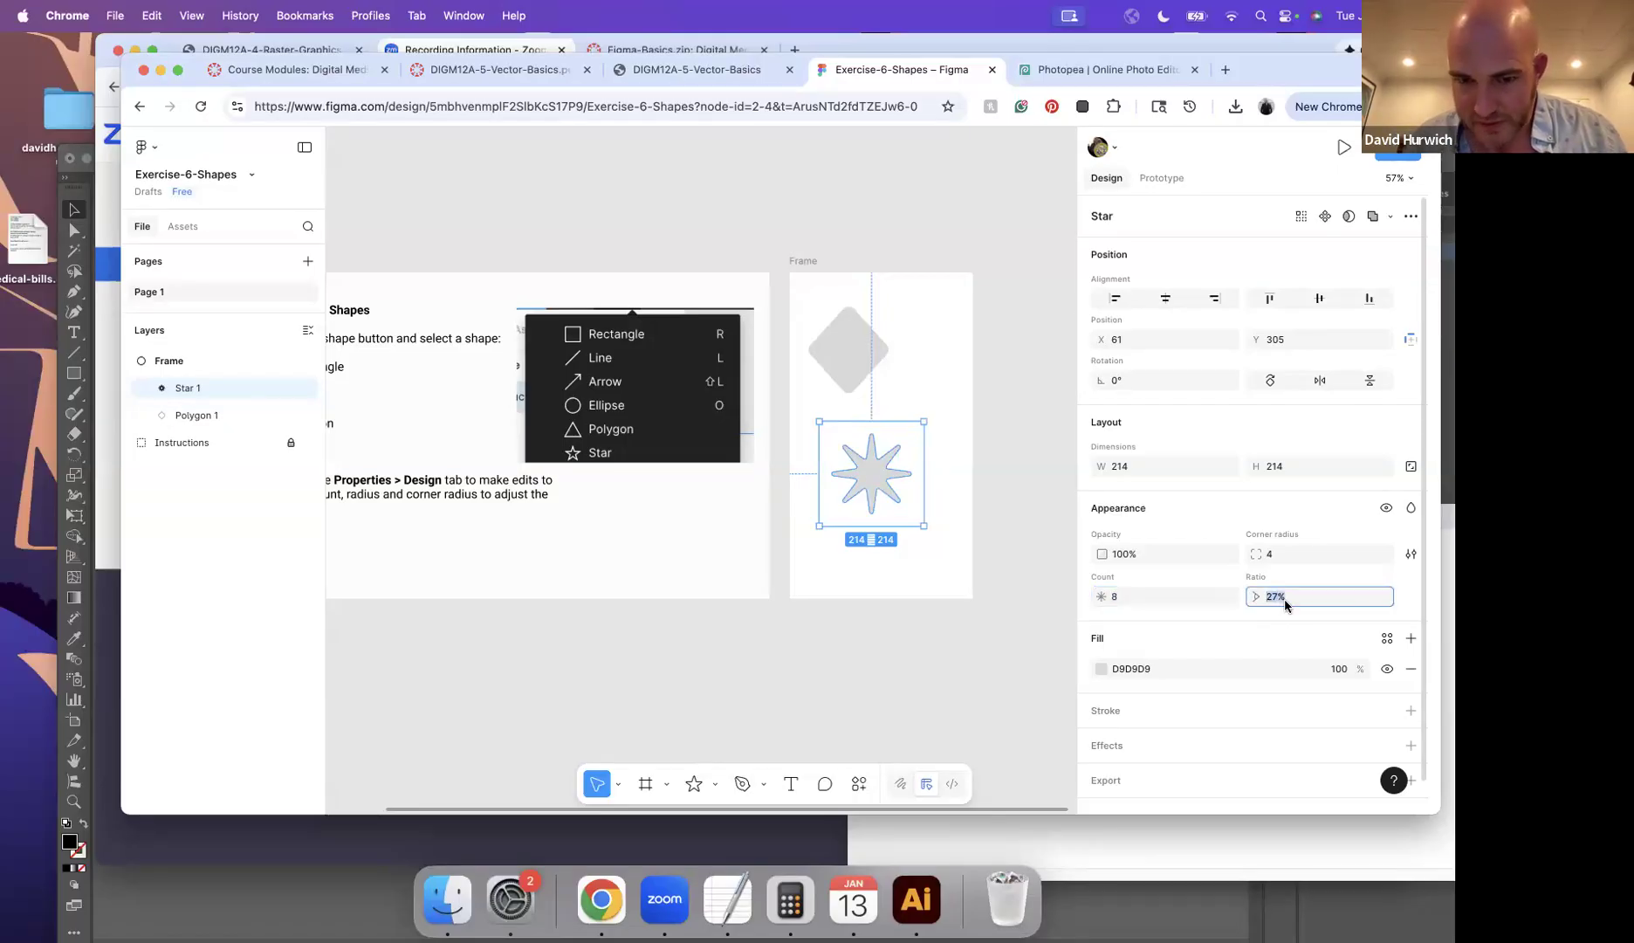
pyautogui.press('Up')
pyautogui.press('Up')
pyautogui.press('Up')
pyautogui.press('Up')
pyautogui.press('Up')
pyautogui.press('Up')
pyautogui.press('Up')
pyautogui.press('Up')
pyautogui.press('Up')
pyautogui.press('Up')
pyautogui.press('Up')
pyautogui.press('Up')
pyautogui.press('Up')
pyautogui.press('Up')
pyautogui.press('Up')
pyautogui.press('Up')
pyautogui.press('Up')
pyautogui.press('Up')
pyautogui.press('Up')
pyautogui.press('Up')
pyautogui.press('Up')
pyautogui.press('Up')
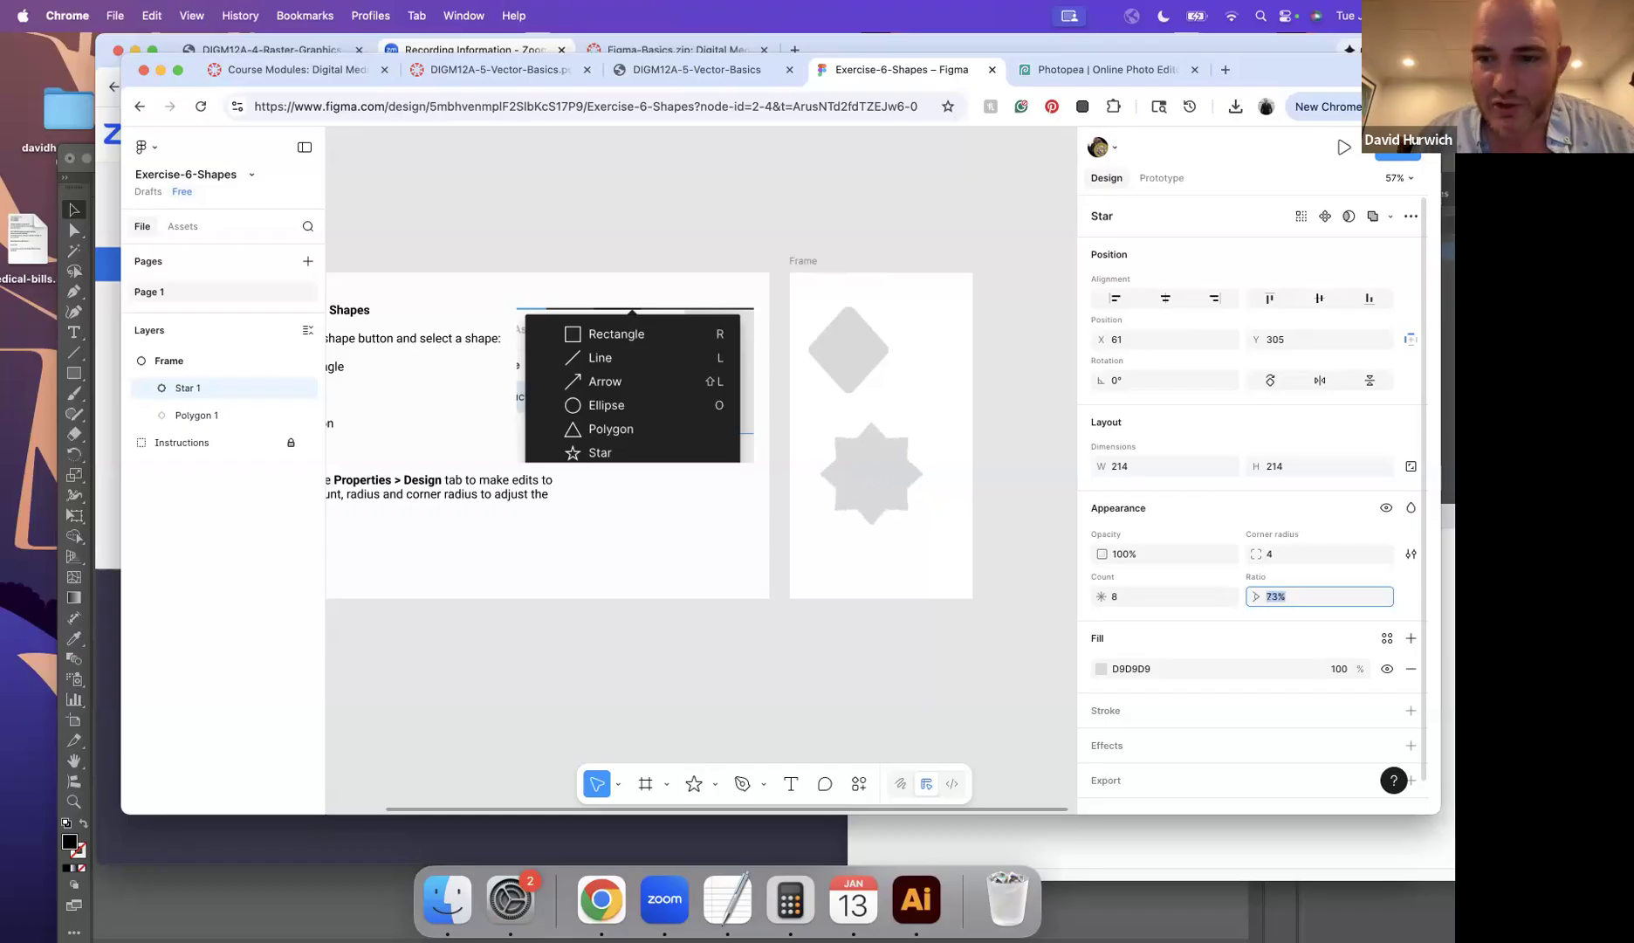
# Step: Set the star's corner radius to 0
pyautogui.moveTo(1263, 555); pyautogui.dragTo(1279, 558)
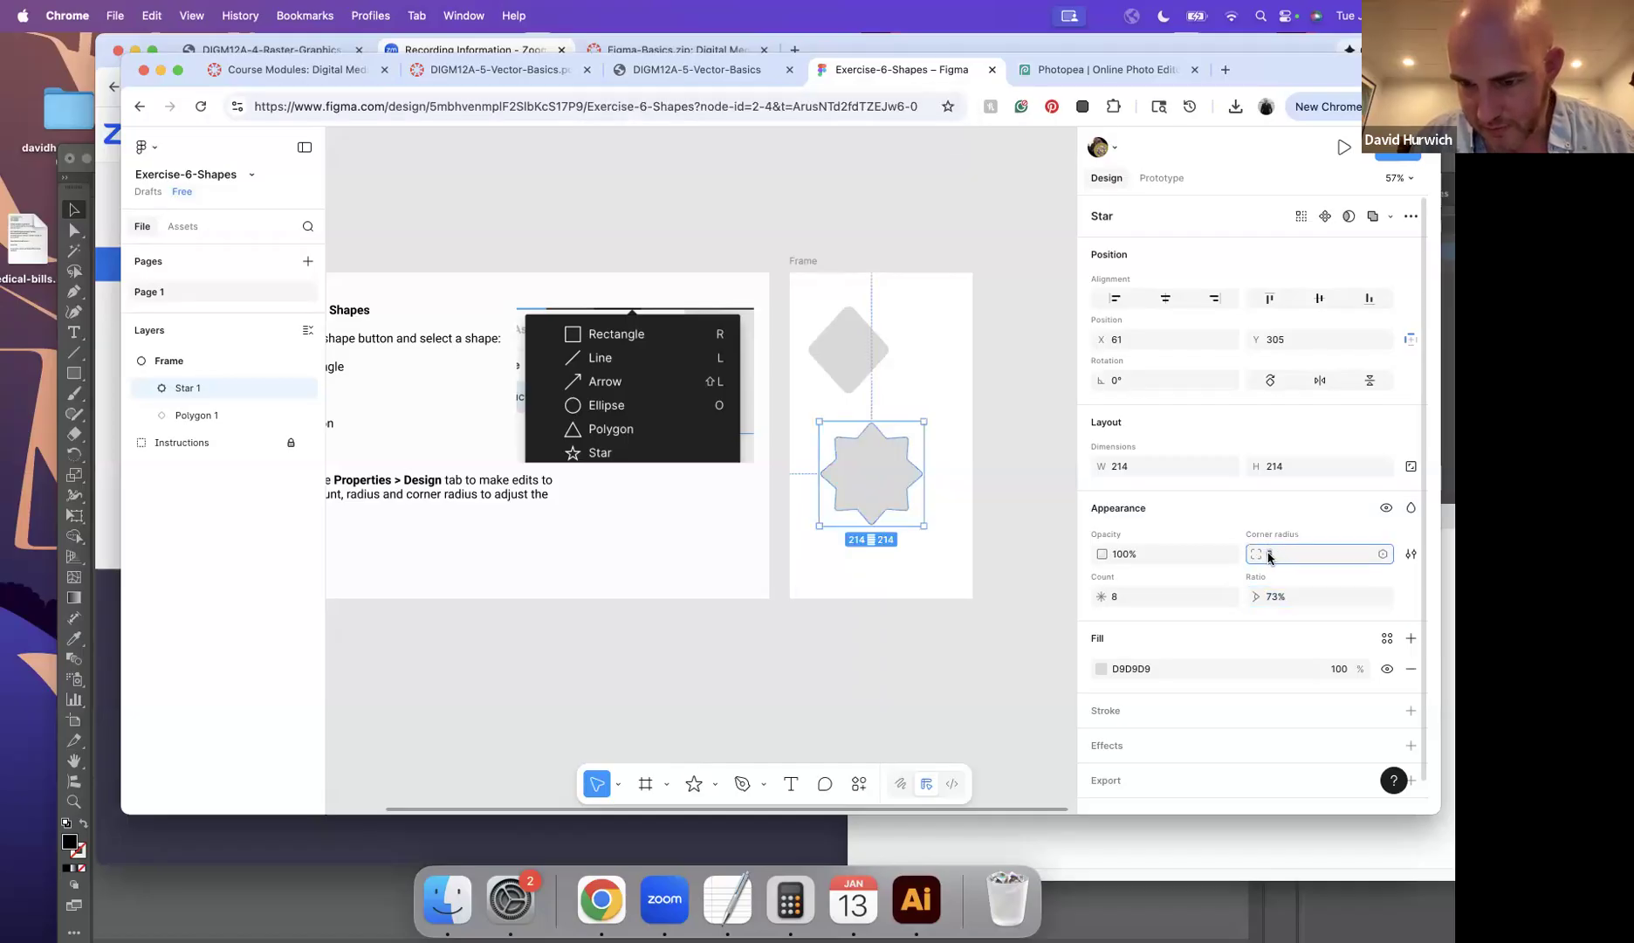
pyautogui.write('36')
pyautogui.press('Return')
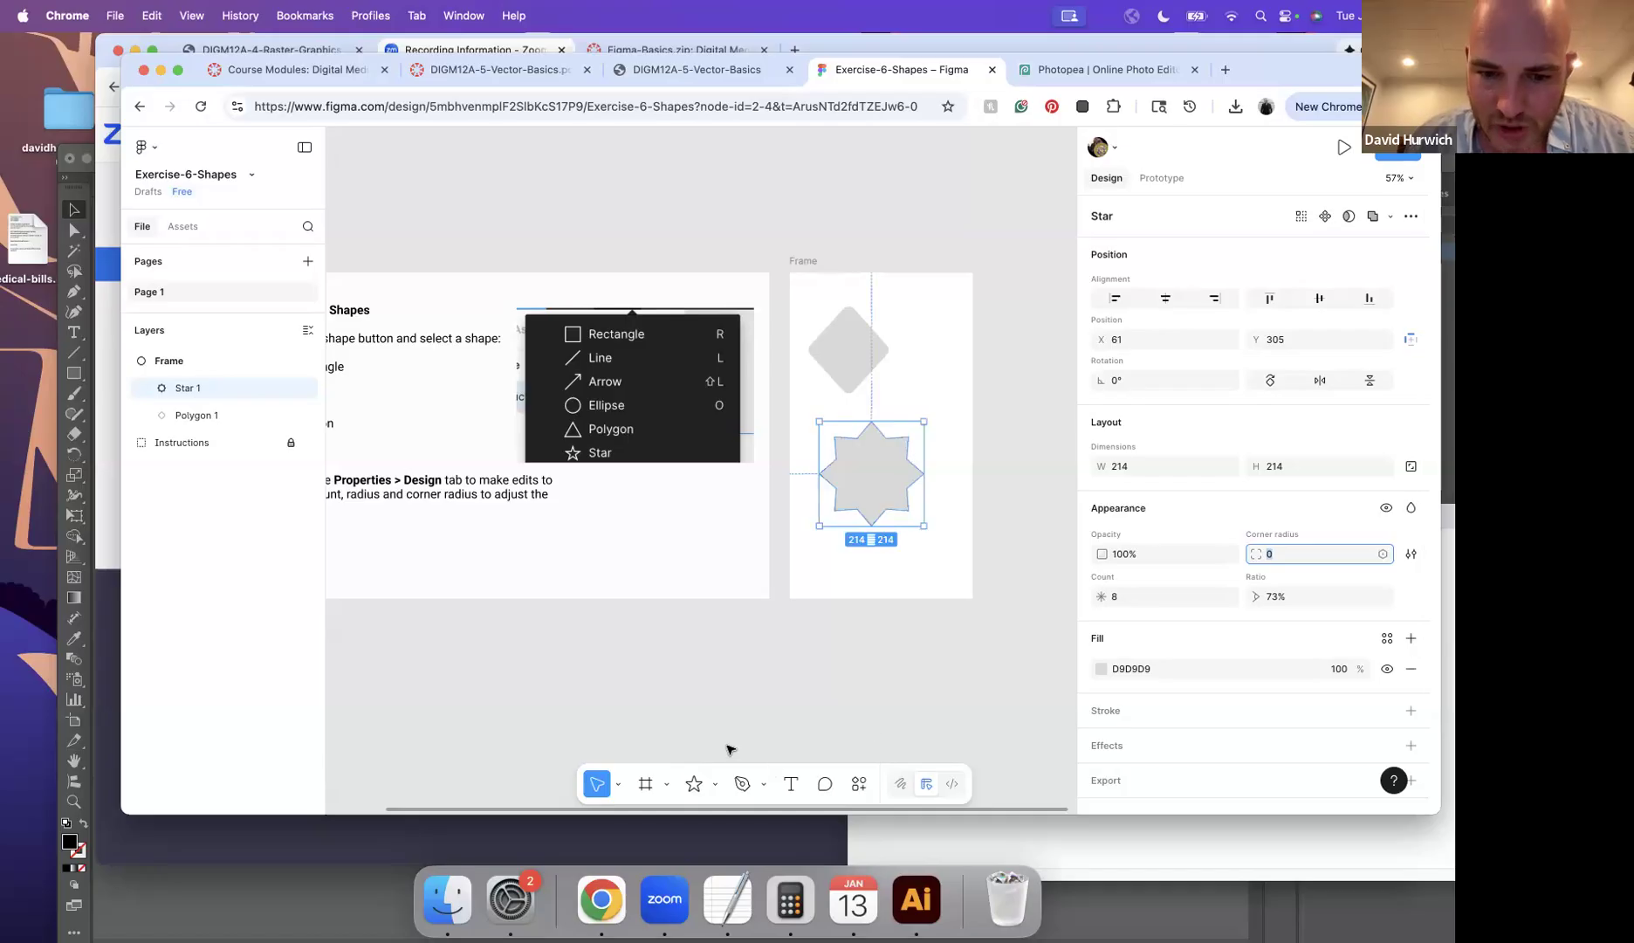
pyautogui.click(715, 783)
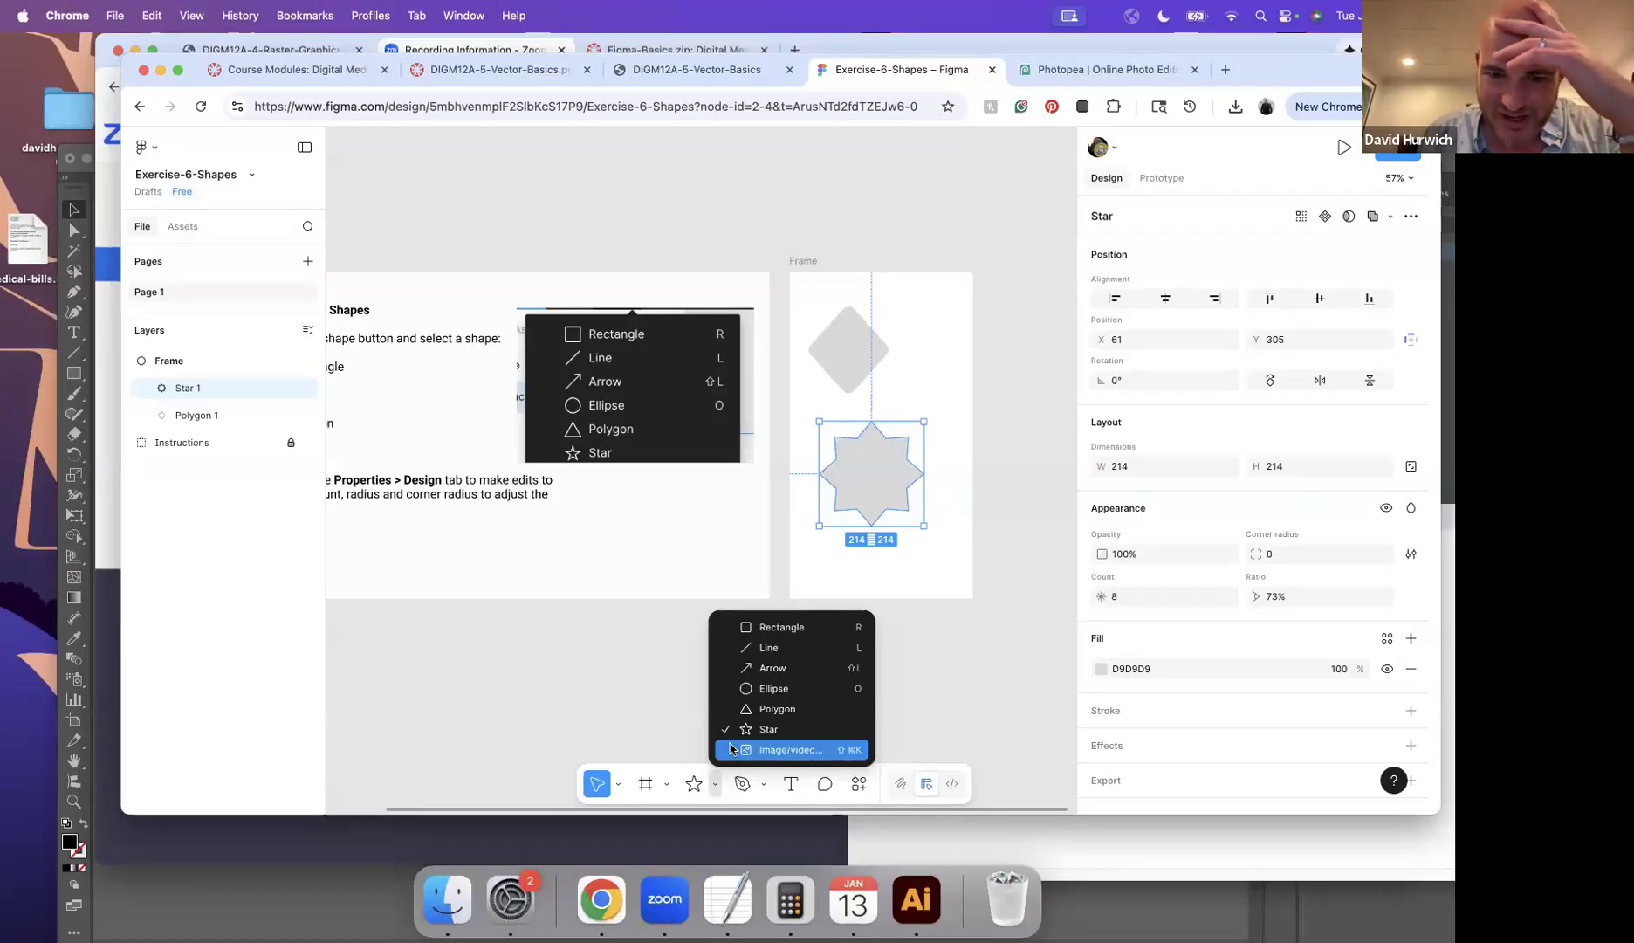
pyautogui.click(686, 723)
# Step: Switch to the TextEdit notes, move their window higher, and add the line "EPS encapsulated post script" below "Raster graphics"
pyautogui.click(727, 899)
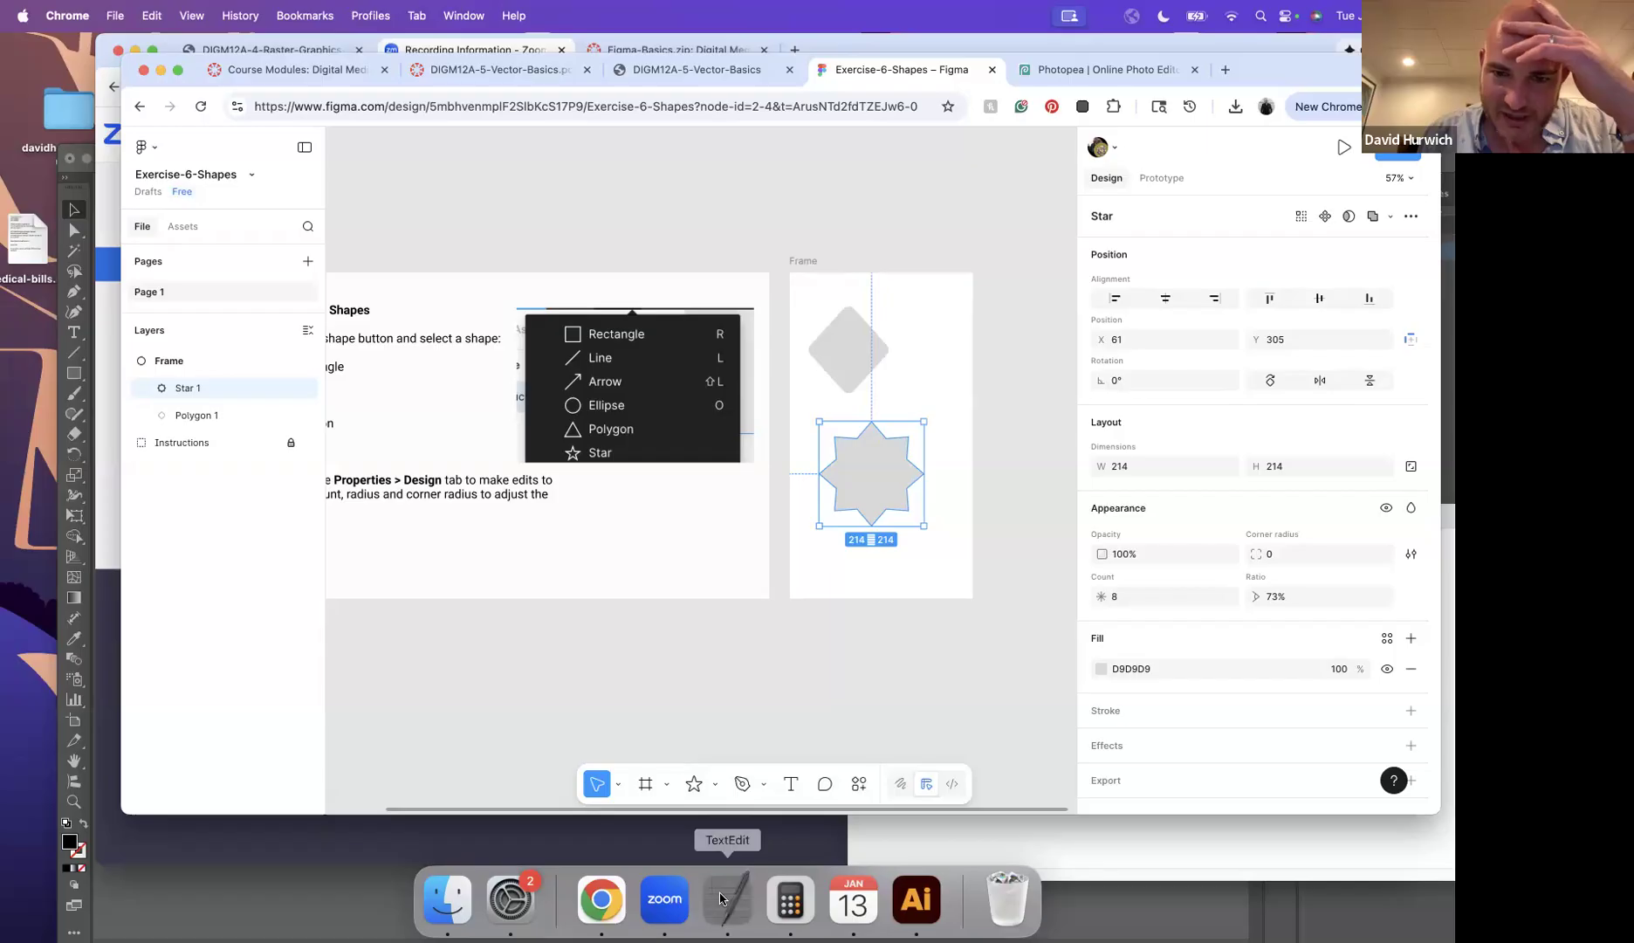
pyautogui.moveTo(959, 524); pyautogui.dragTo(931, 323)
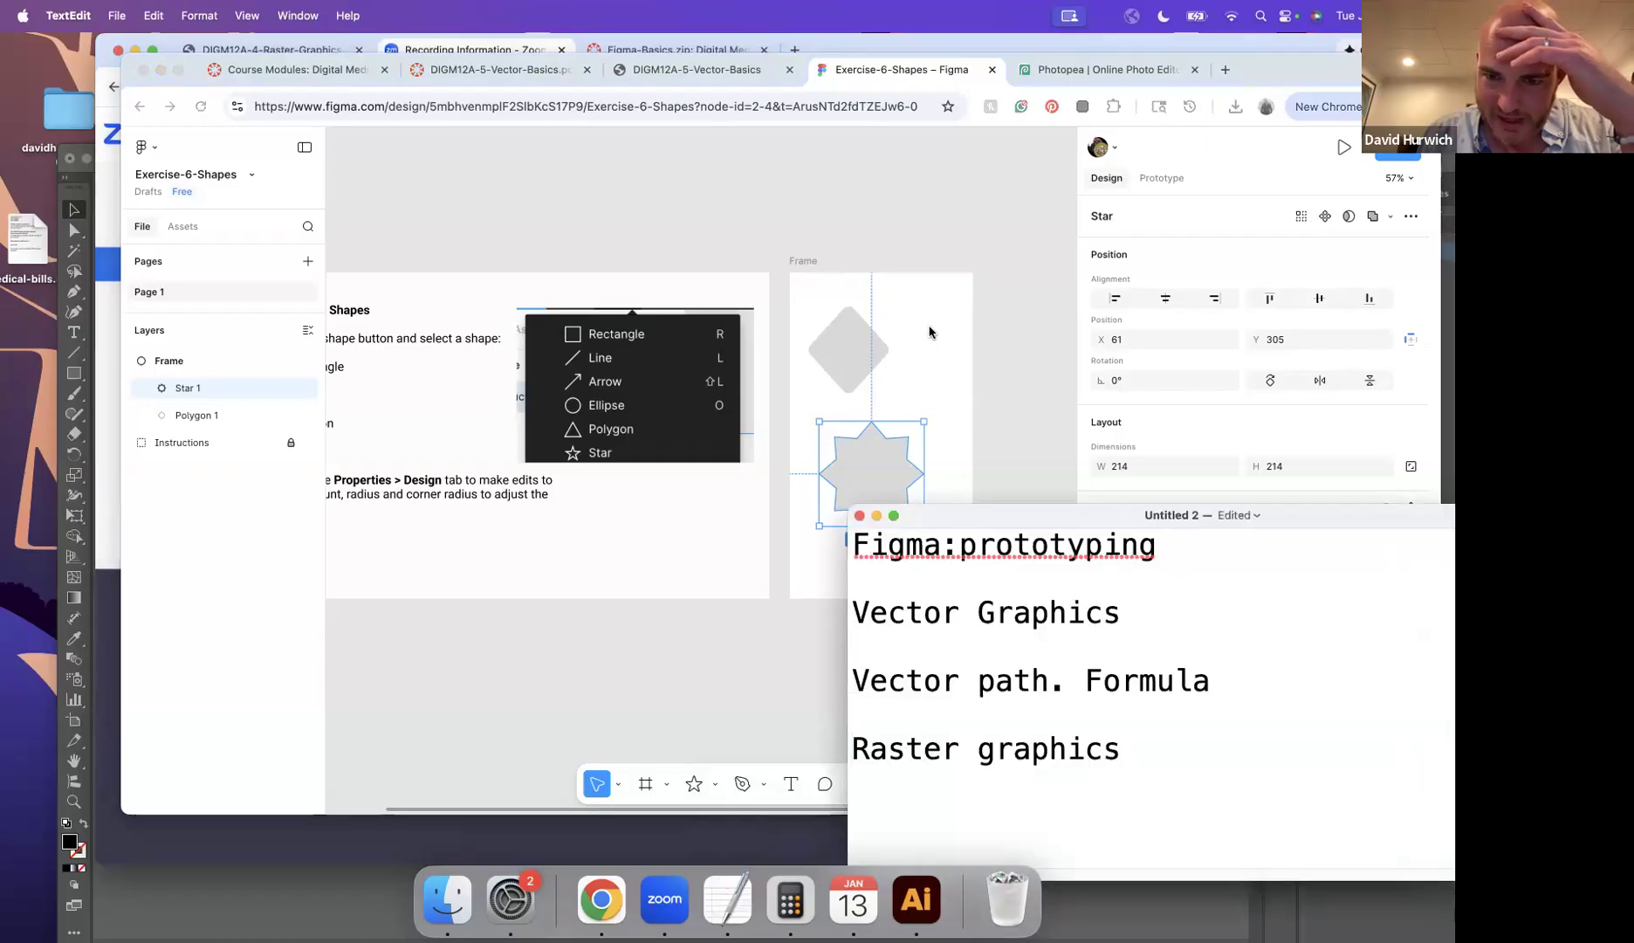
pyautogui.press('Return')
pyautogui.press('Return')
pyautogui.write('SVG')
pyautogui.press('BackSpace')
pyautogui.press('BackSpace')
pyautogui.press('BackSpace')
pyautogui.write('EPS ')
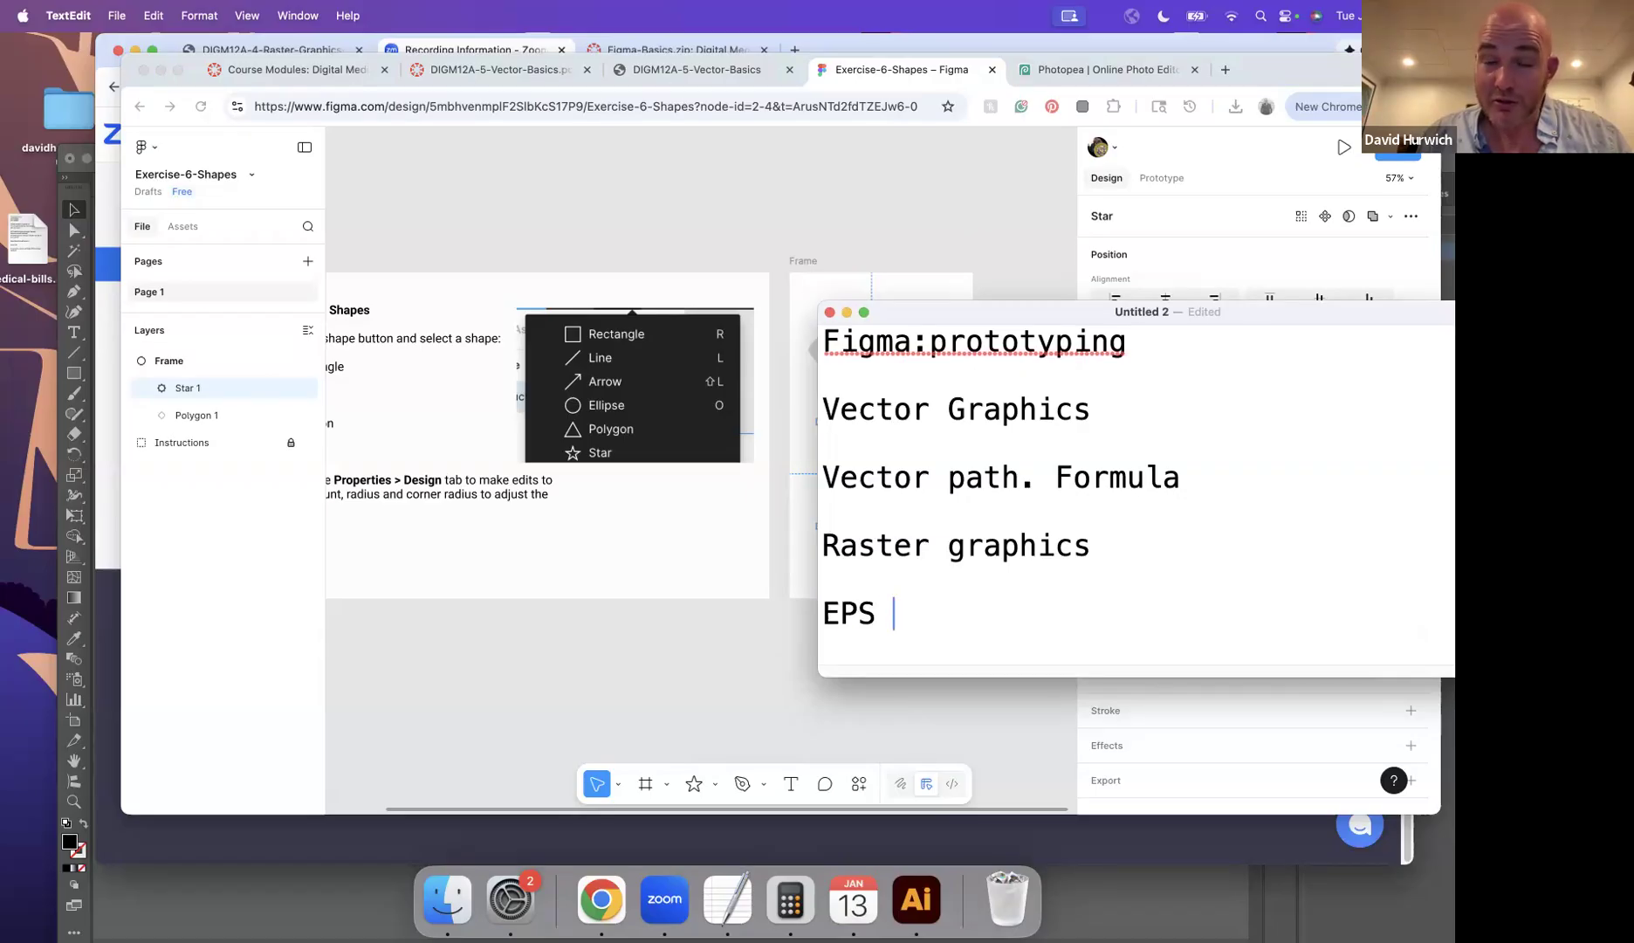
pyautogui.write('encaps')
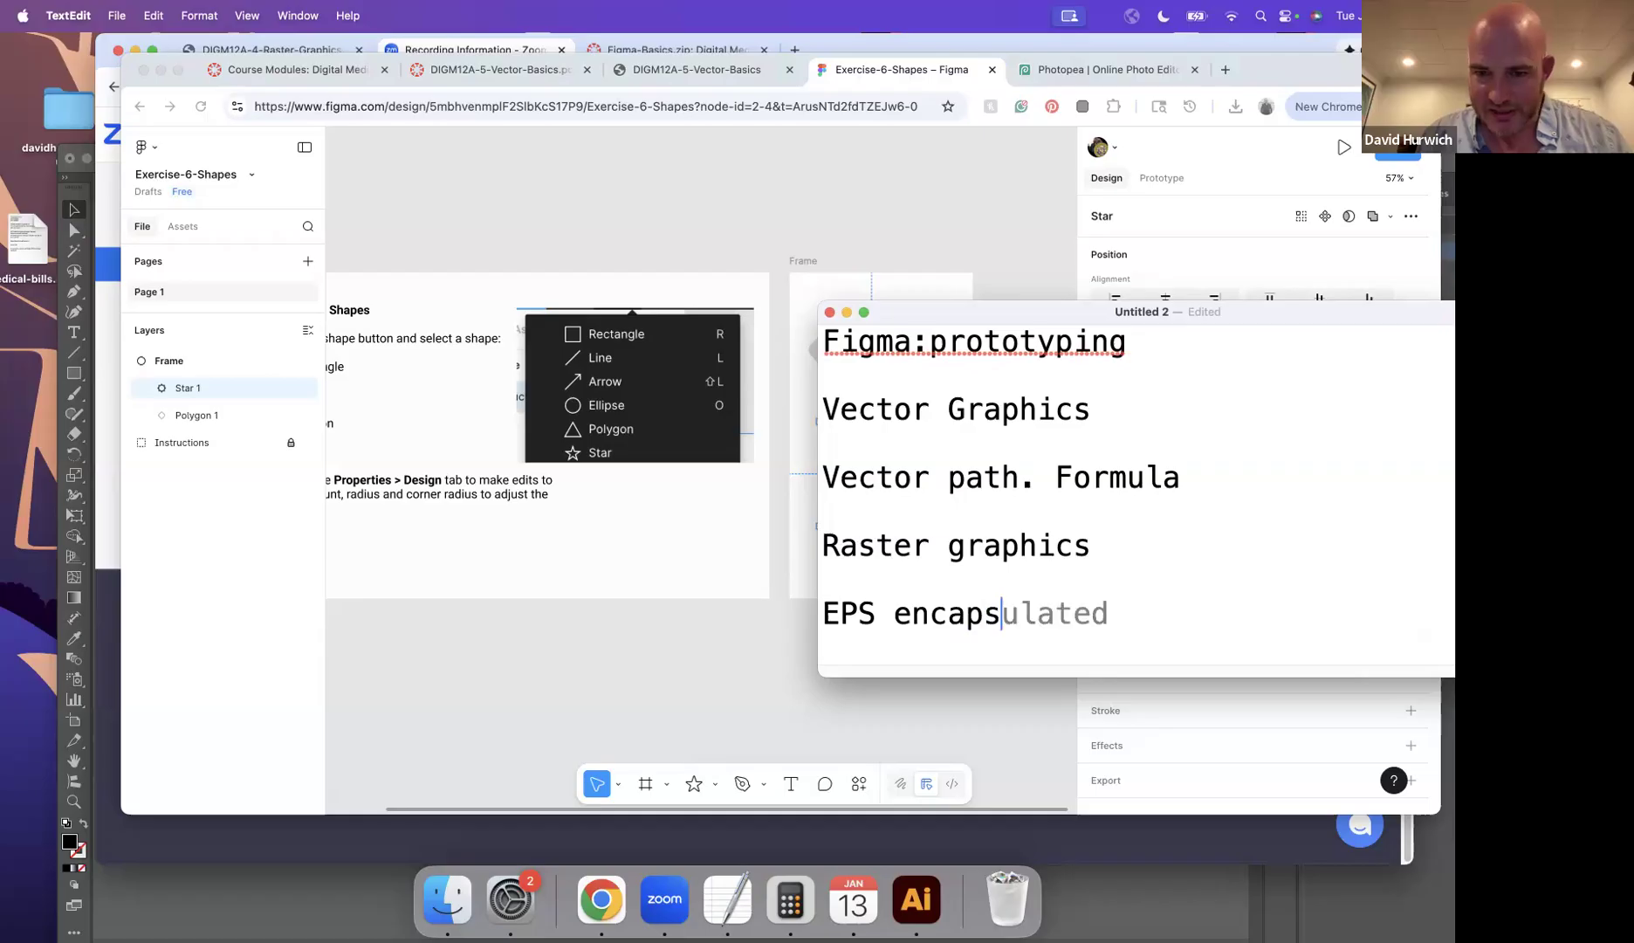
pyautogui.write('ulated post scri')
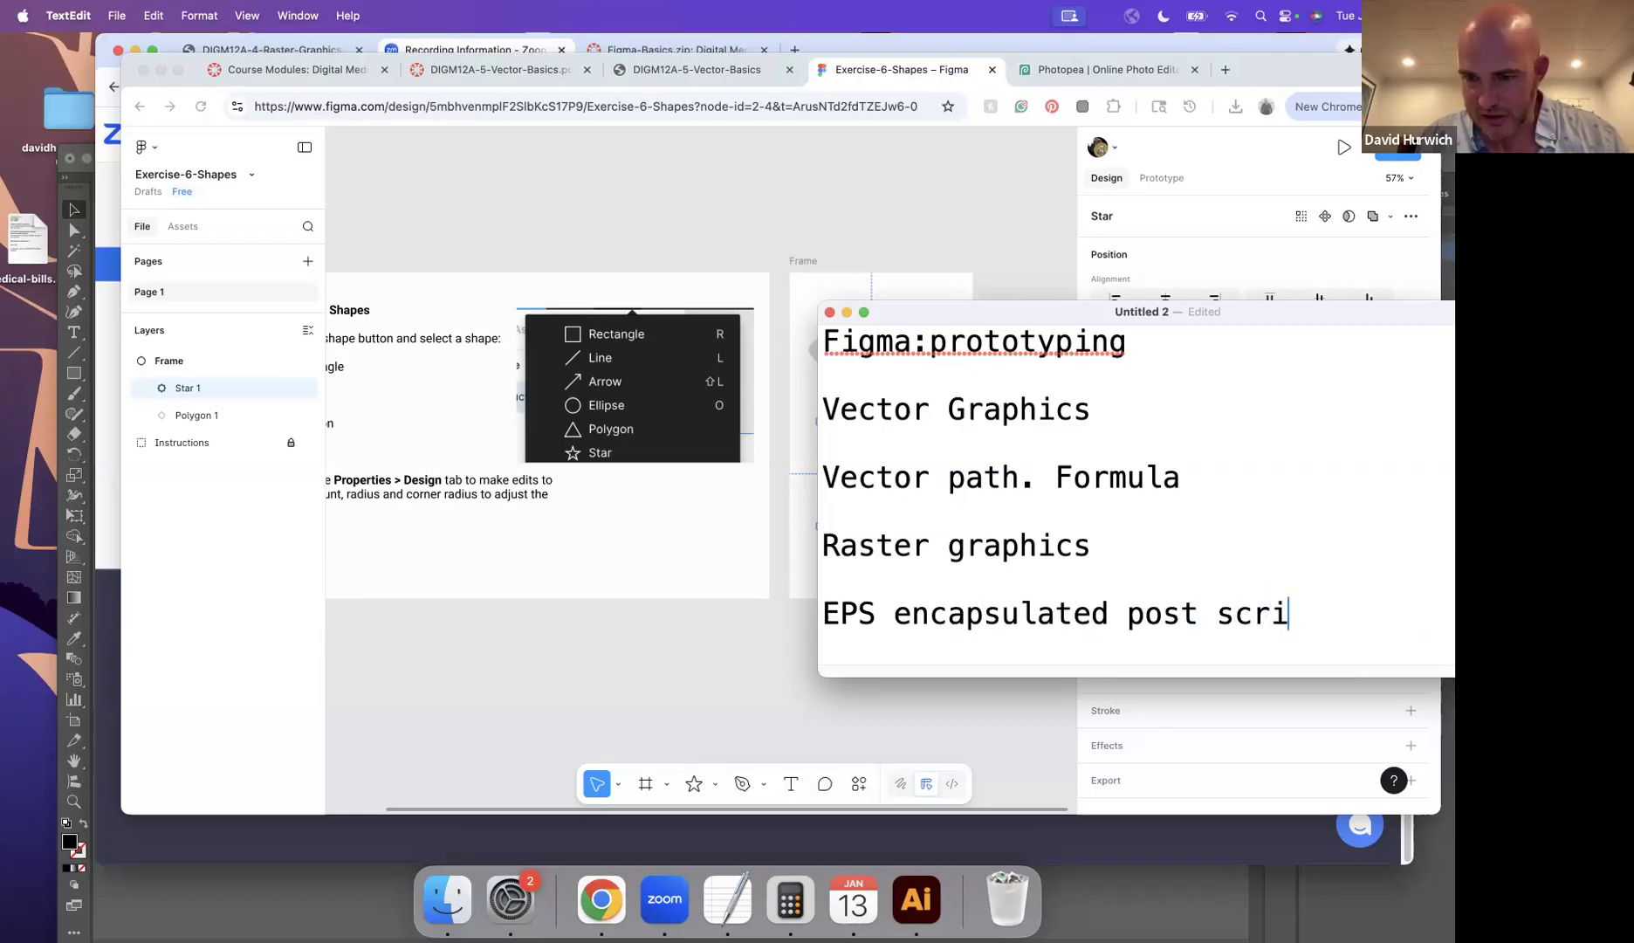
pyautogui.write('ptEPS')
# Step: Add the line "SVG scalable vector graphic" directly below the EPS line in the notes
pyautogui.press('BackSpace')
pyautogui.press('BackSpace')
pyautogui.press('BackSpace')
pyautogui.write('SB')
pyautogui.press('BackSpace')
pyautogui.write('VG scal')
pyautogui.press('BackSpace')
pyautogui.write('alable vector graphic')
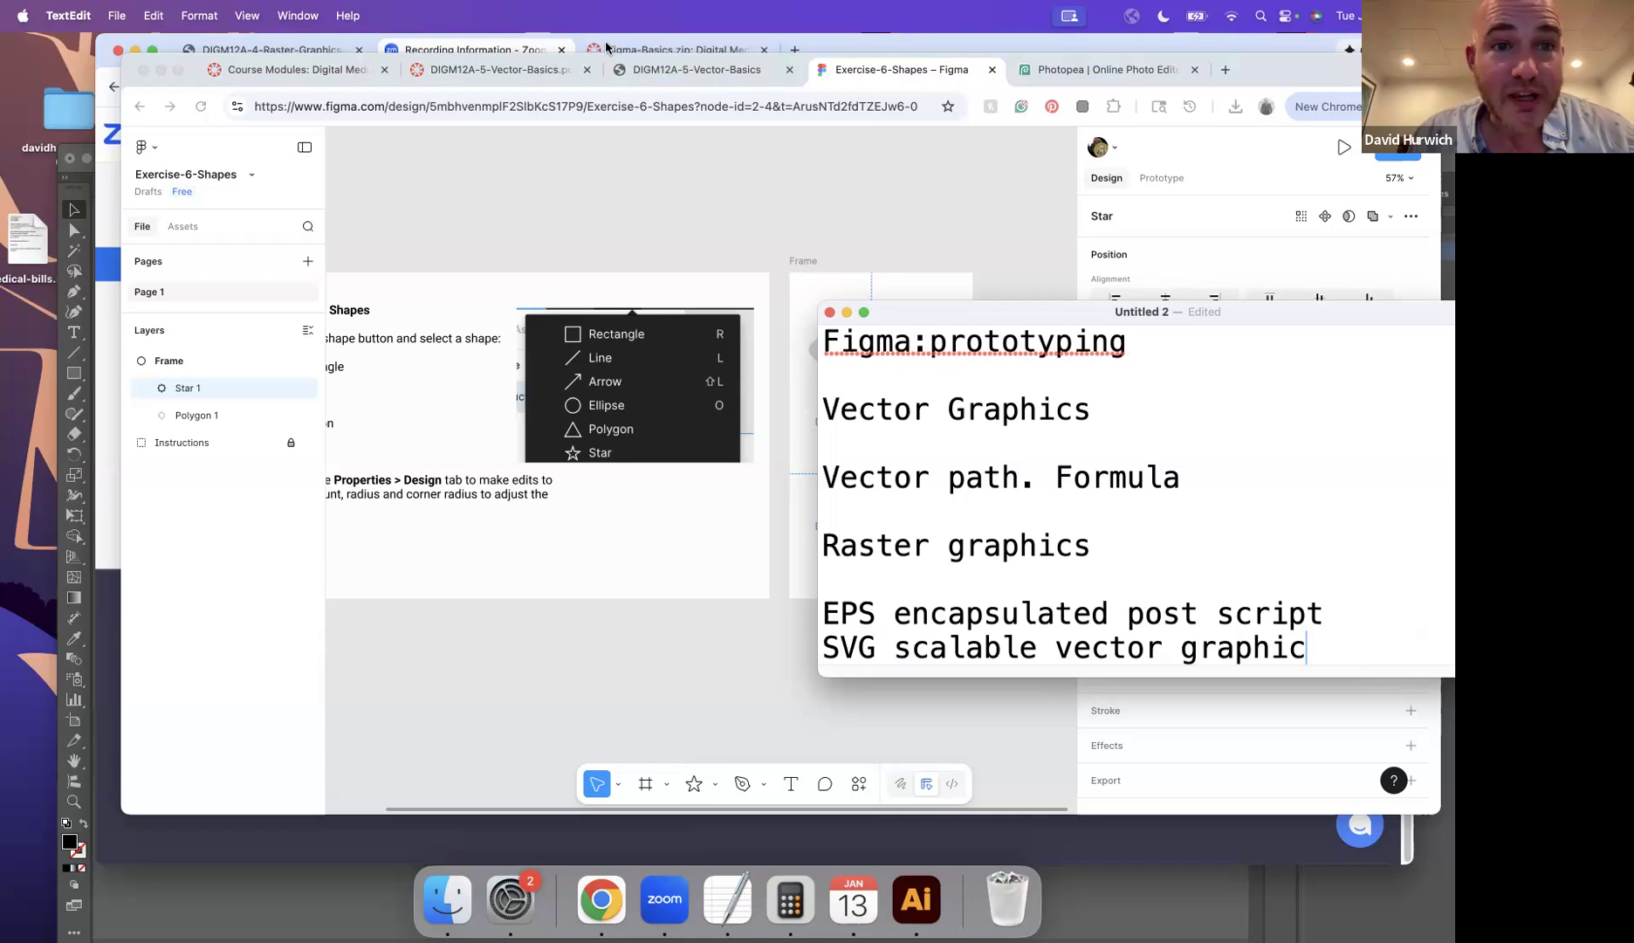
# Step: Switch to Chrome and open TheNounProject.com from the course's Week 3 Vector Basics module in its own page
pyautogui.click(751, 72)
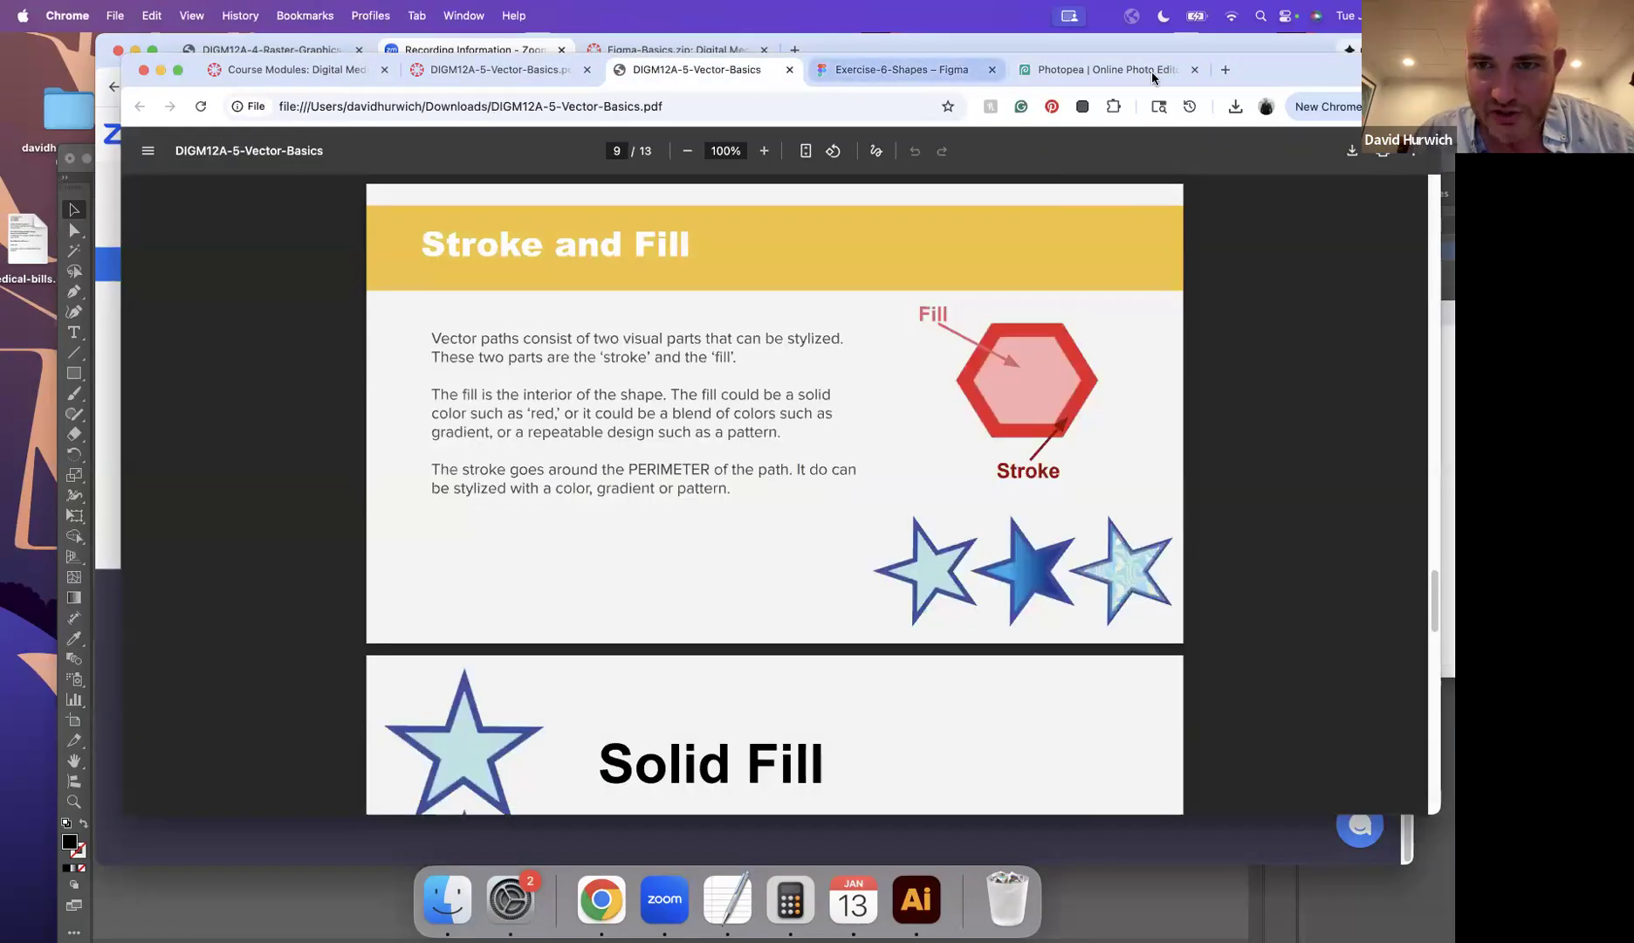
pyautogui.click(1226, 70)
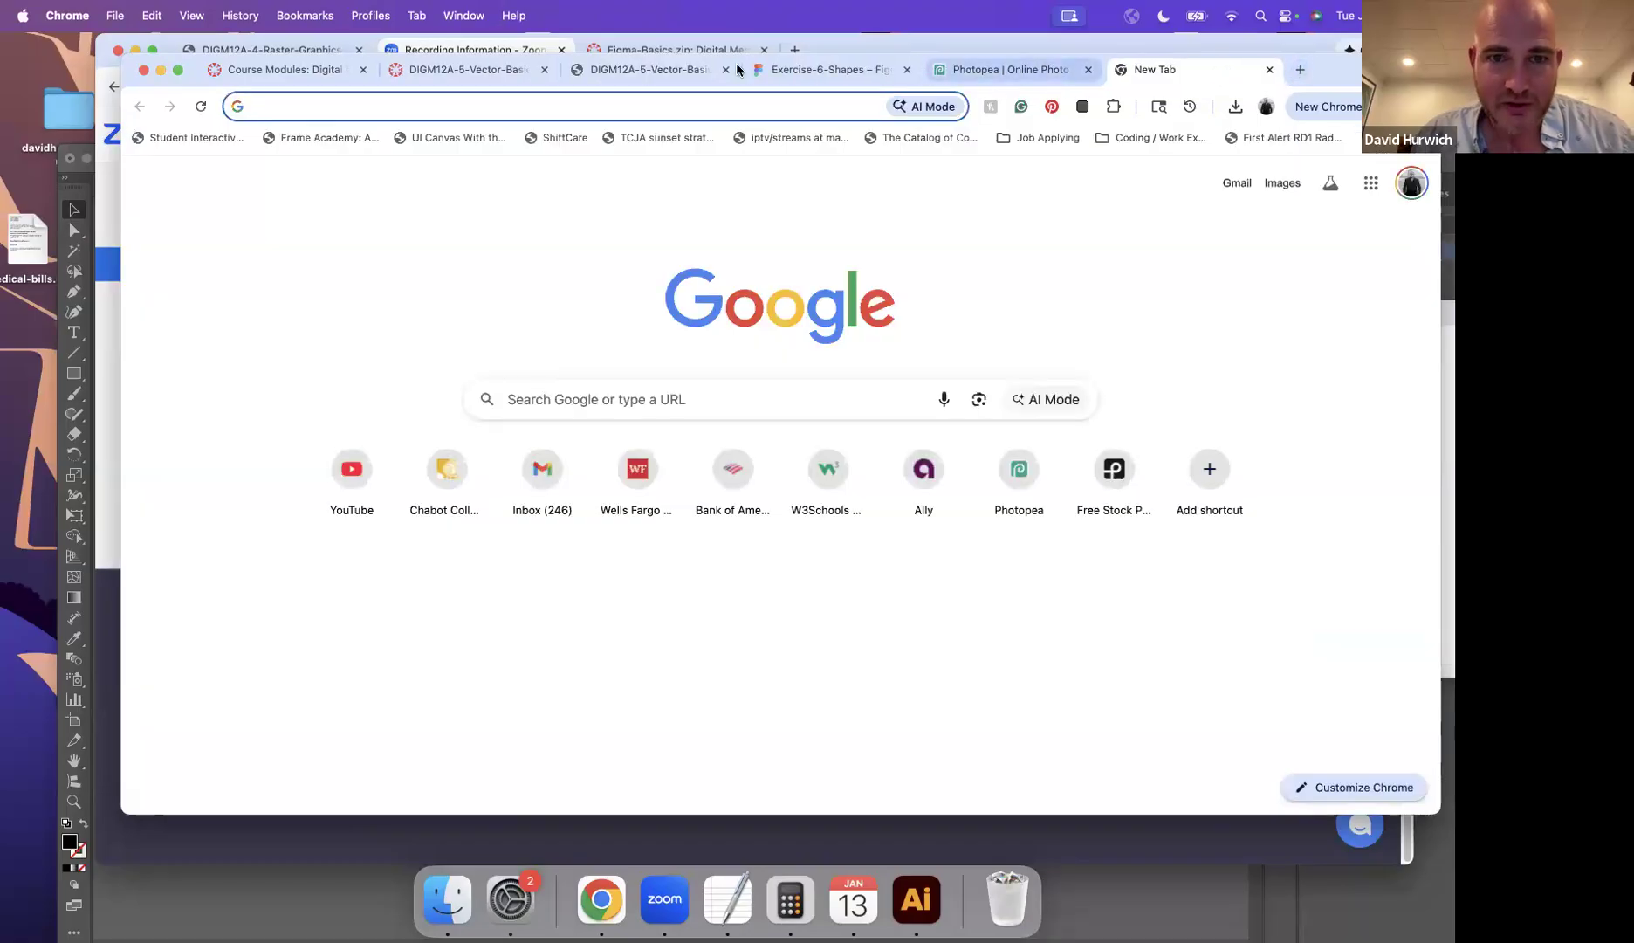
pyautogui.click(316, 80)
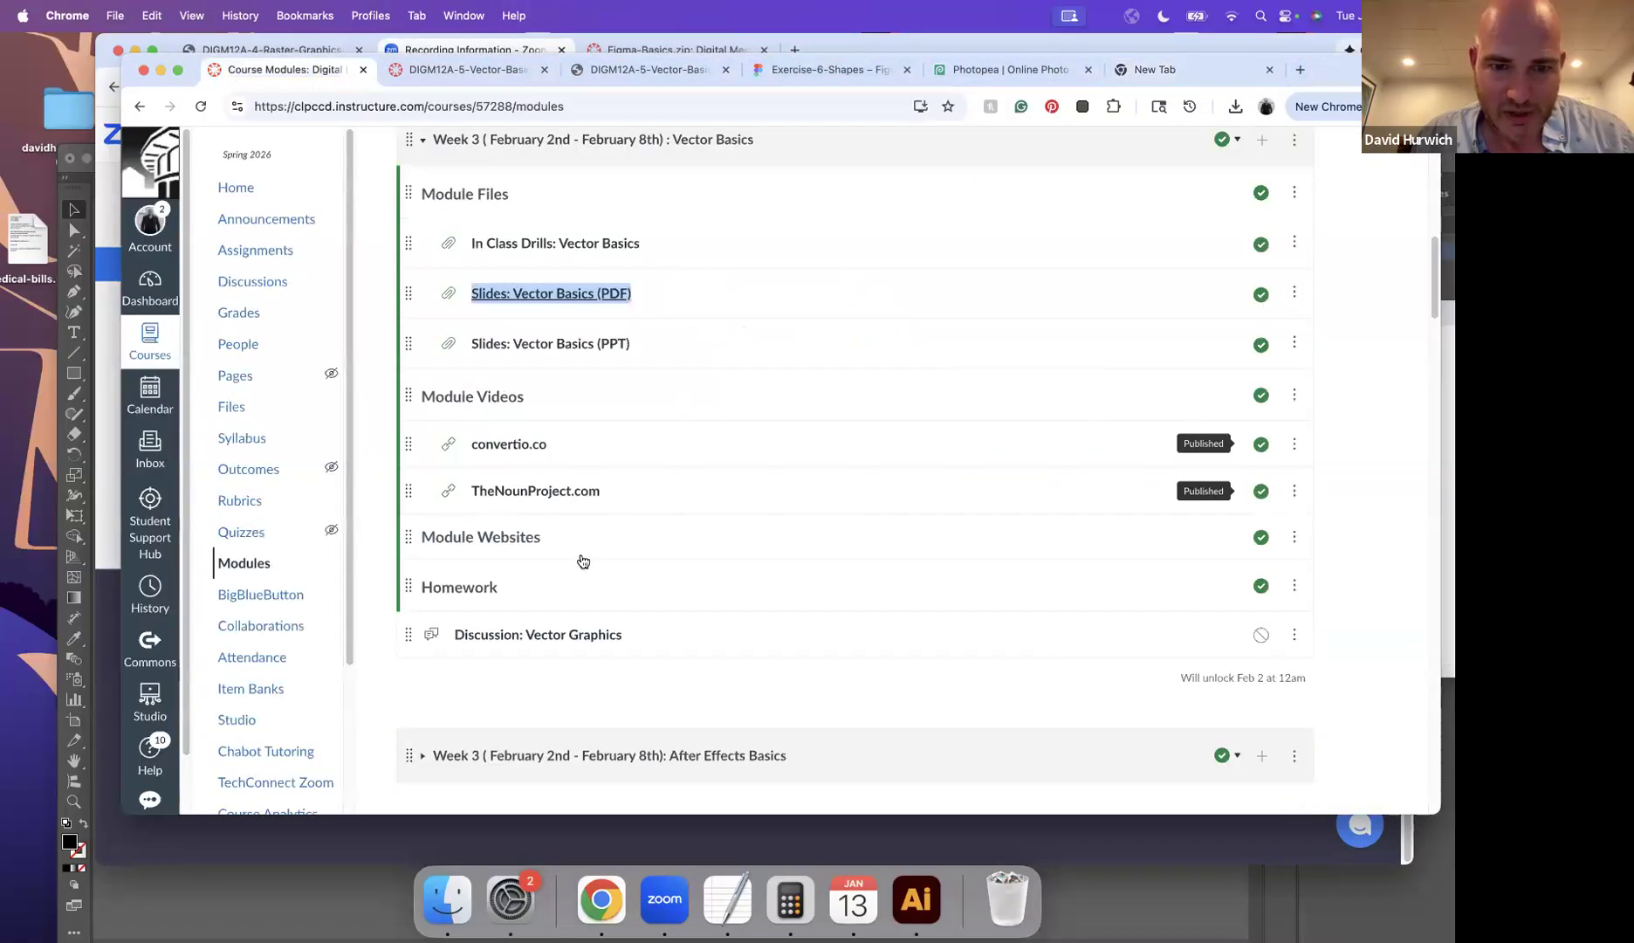
pyautogui.click(571, 495)
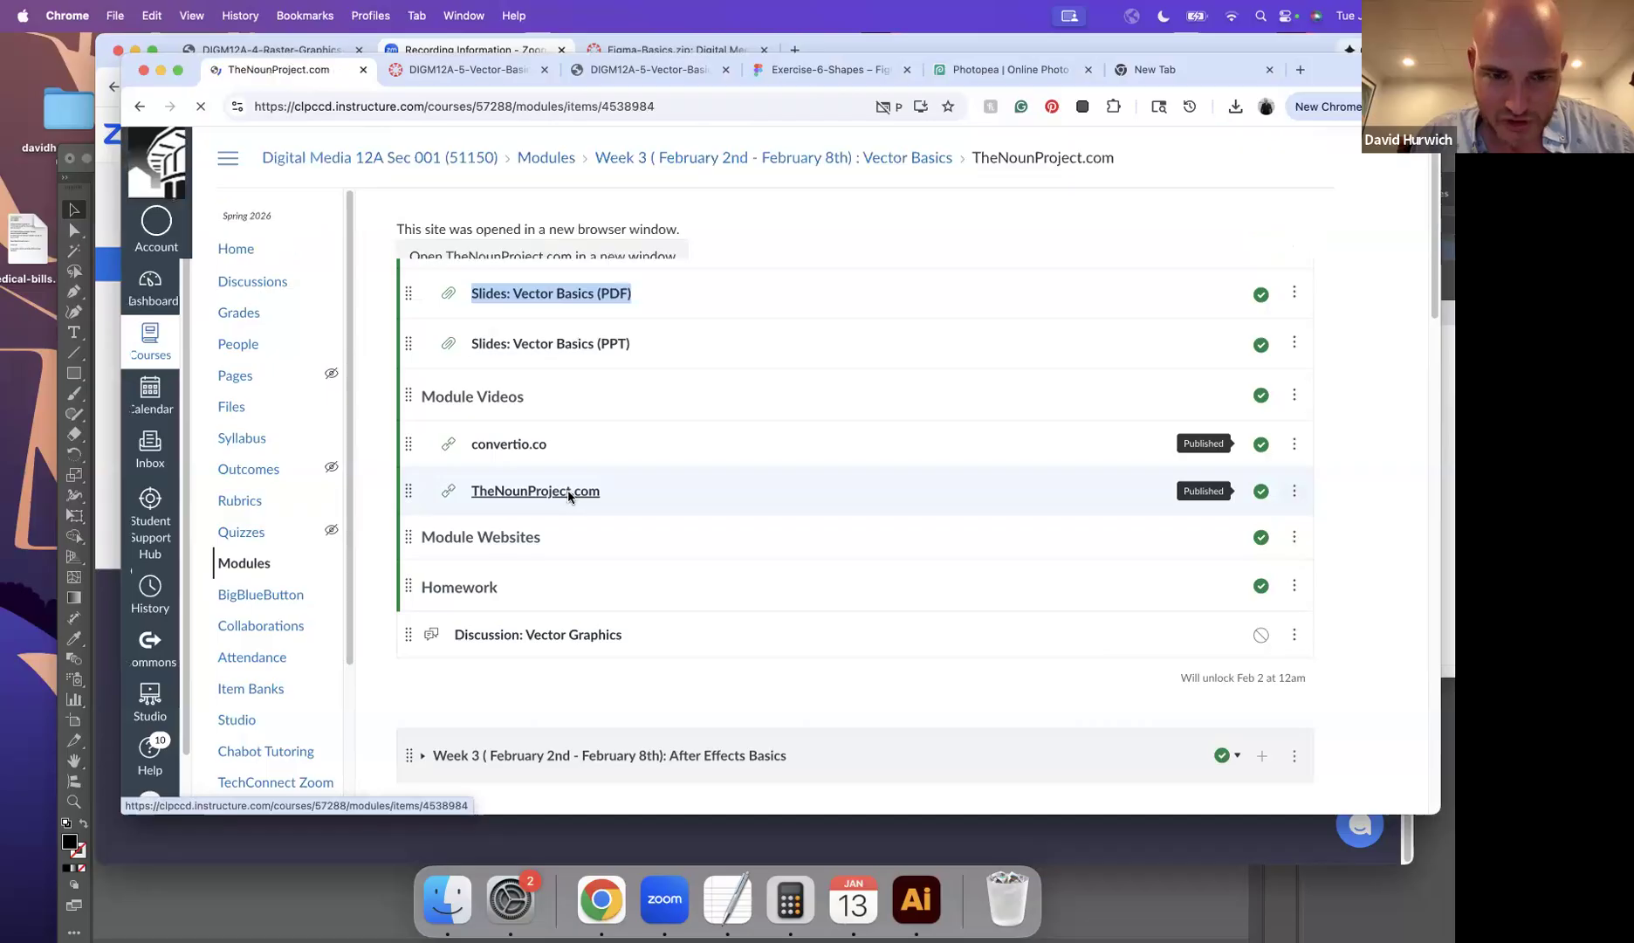
pyautogui.click(572, 262)
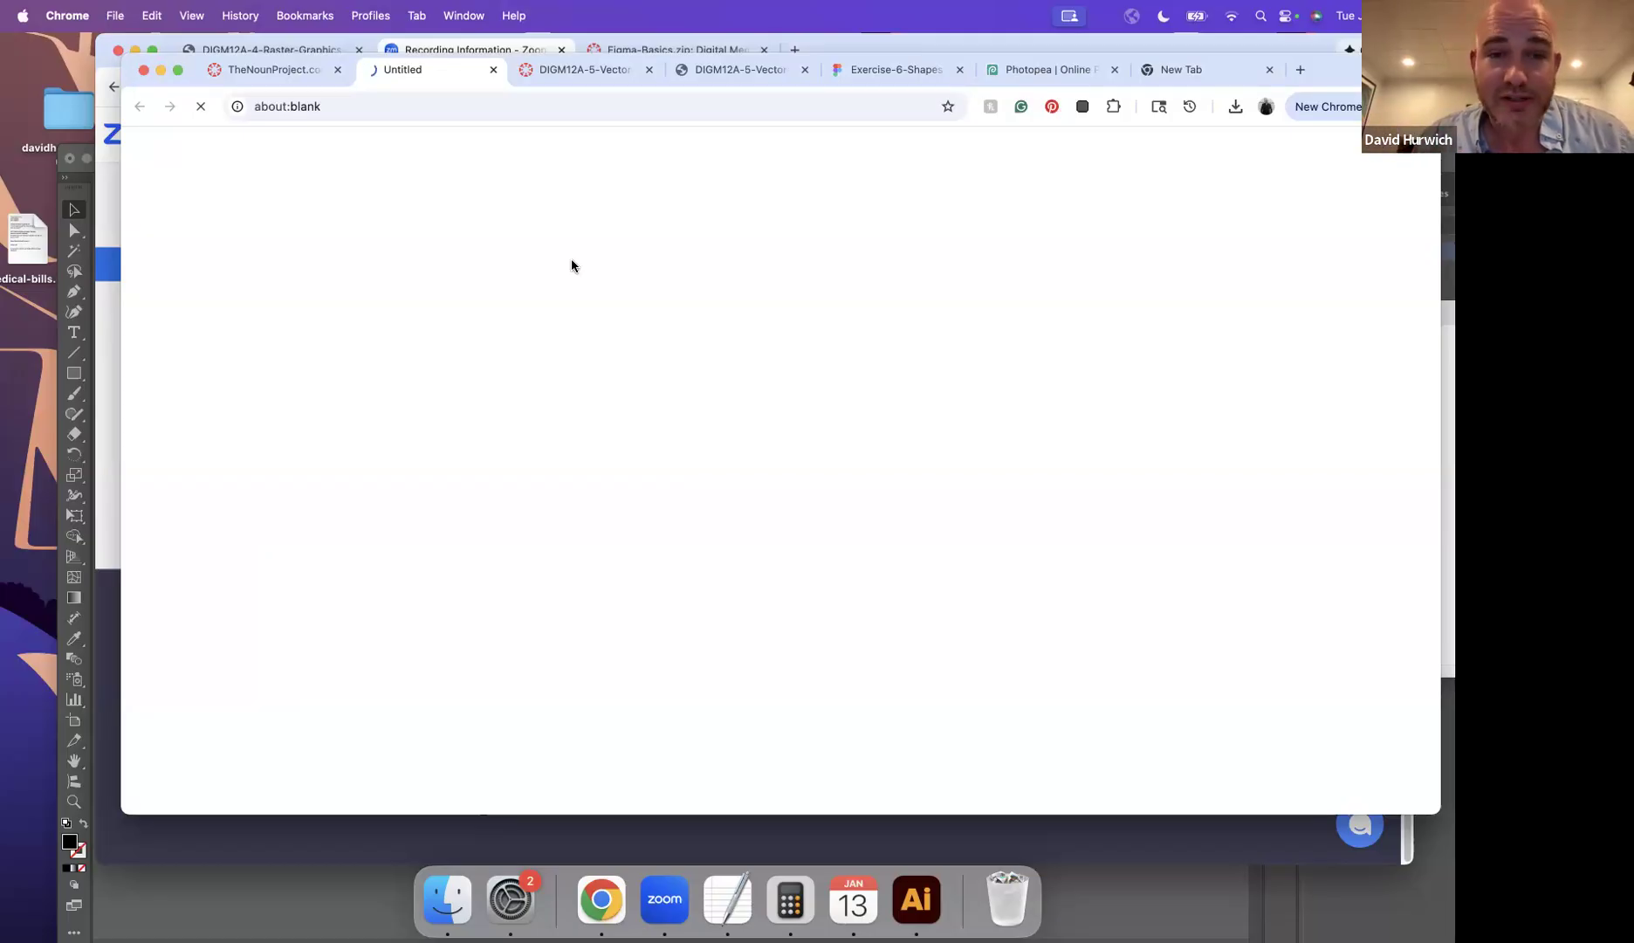
# Step: Switch the Wi-Fi connection to the pandabamboo_outdoor network and reload the page that is still loading
pyautogui.click(1240, 13)
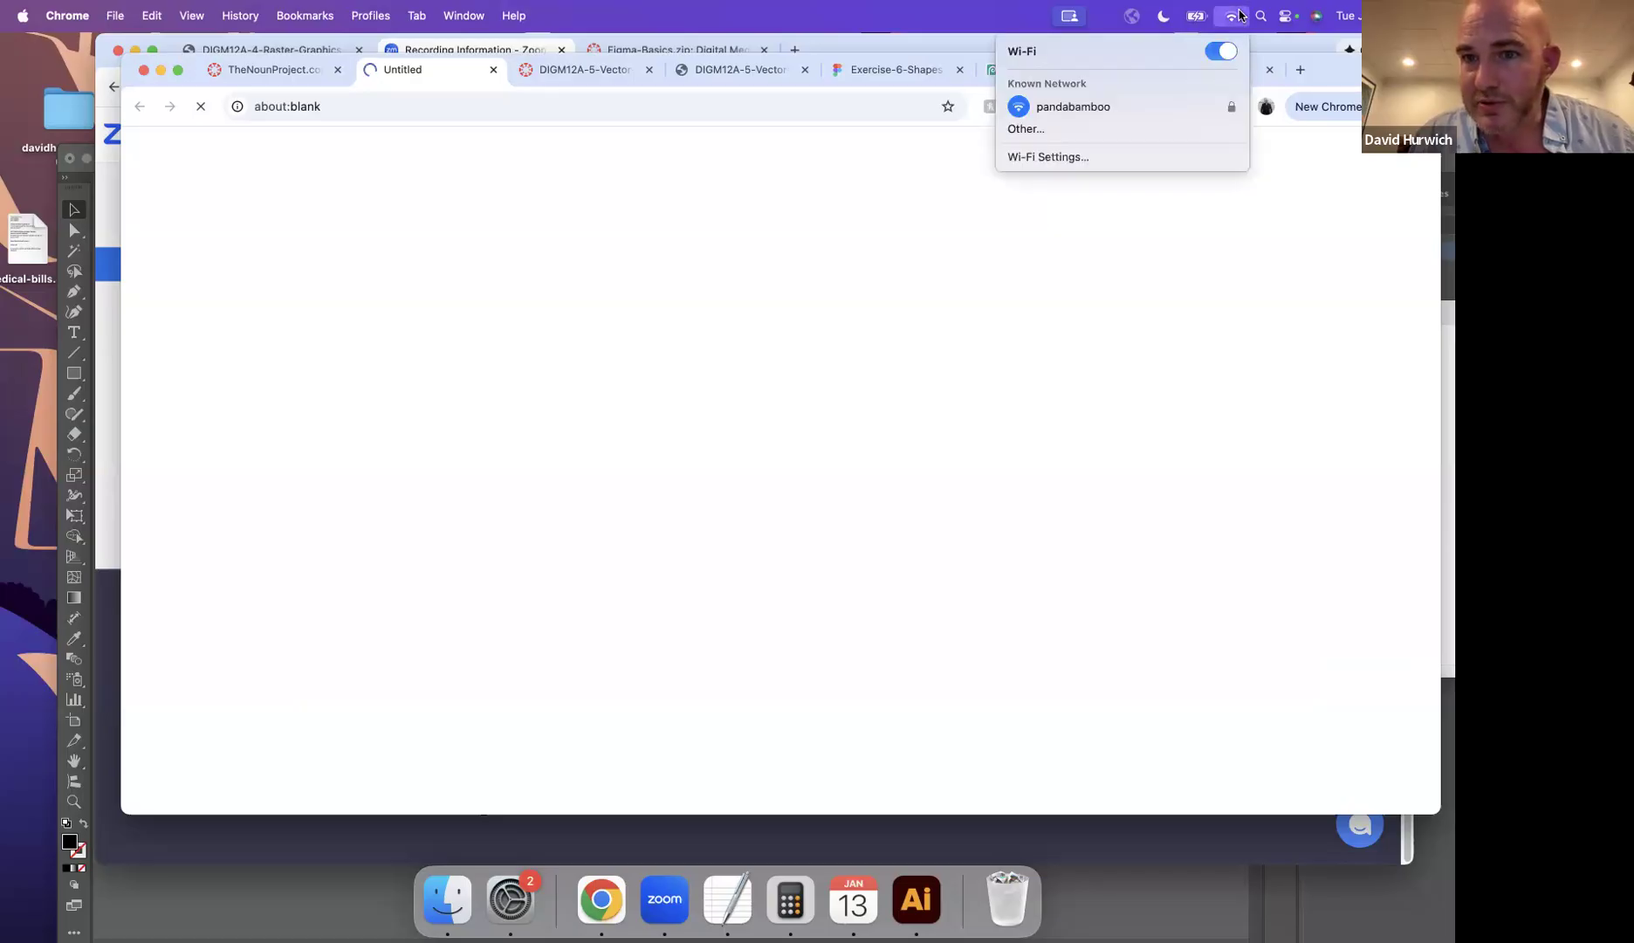
pyautogui.click(1106, 137)
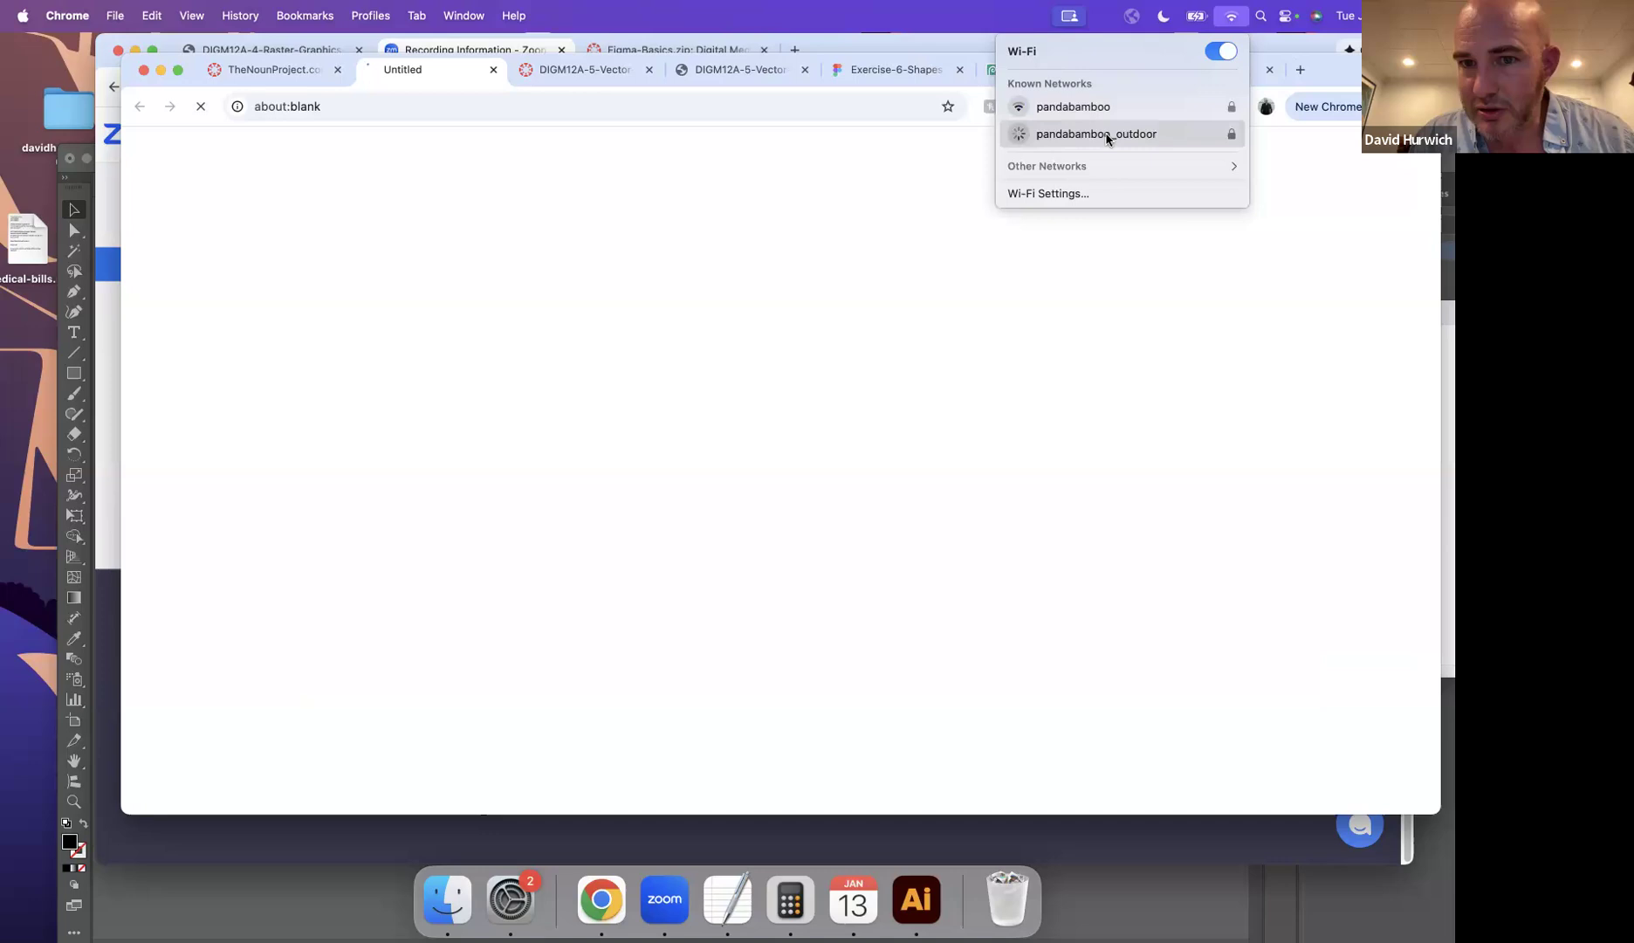
pyautogui.click(202, 111)
pyautogui.click(202, 111)
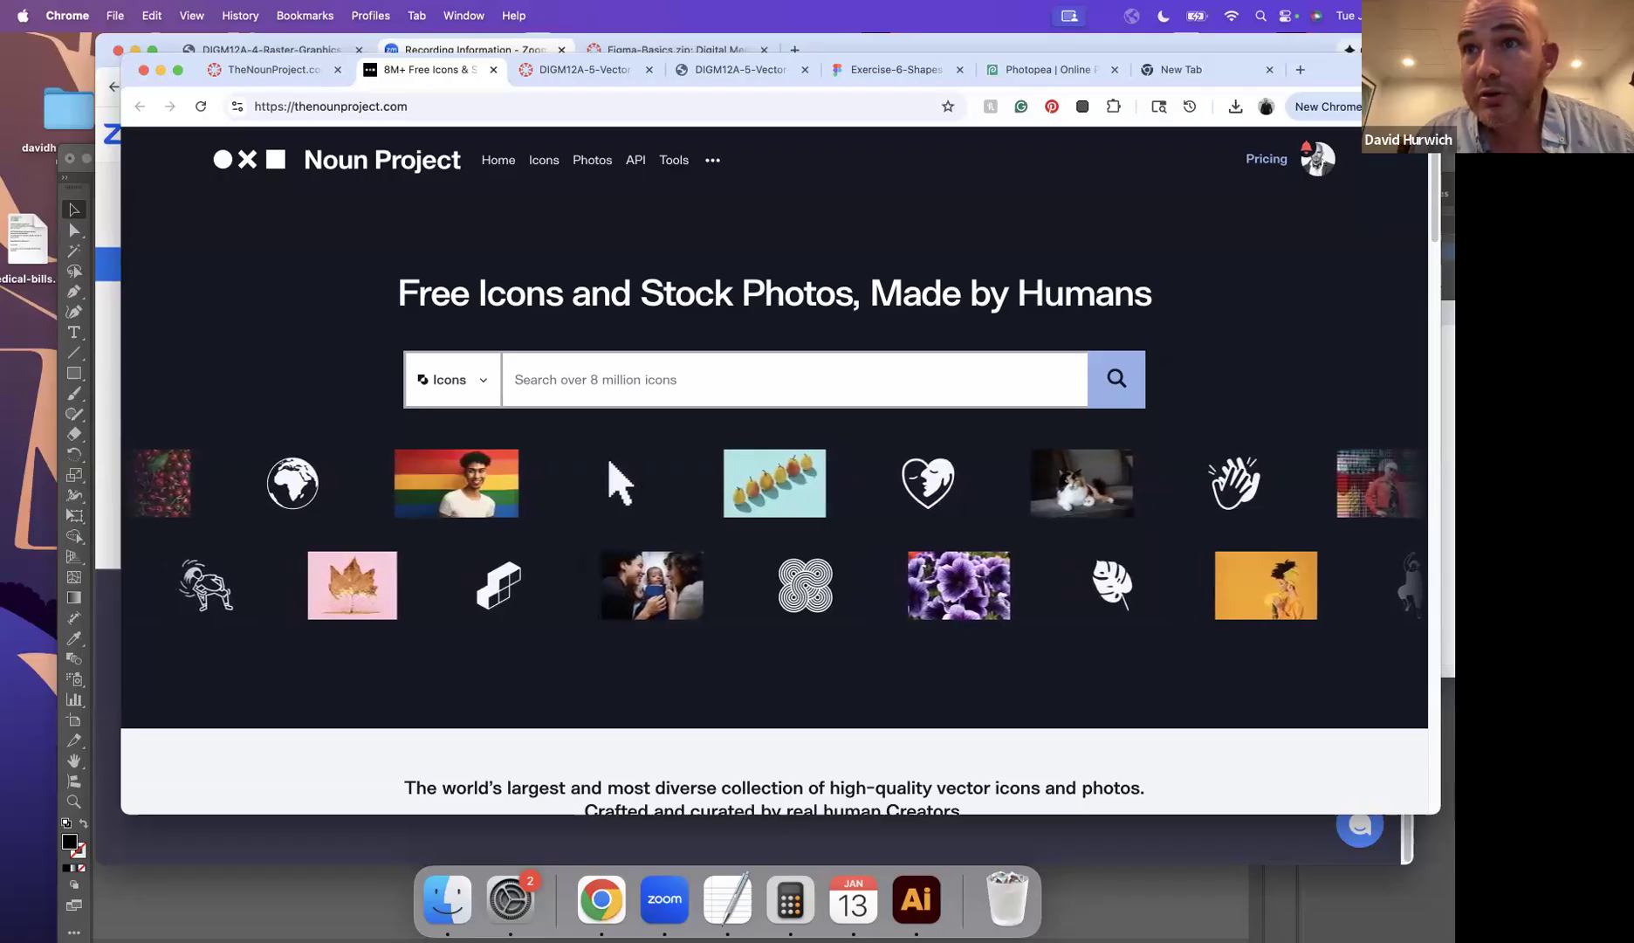
# Step: Look over the Noun Project home page, then search its icons for "dinosaur"
pyautogui.click(587, 385)
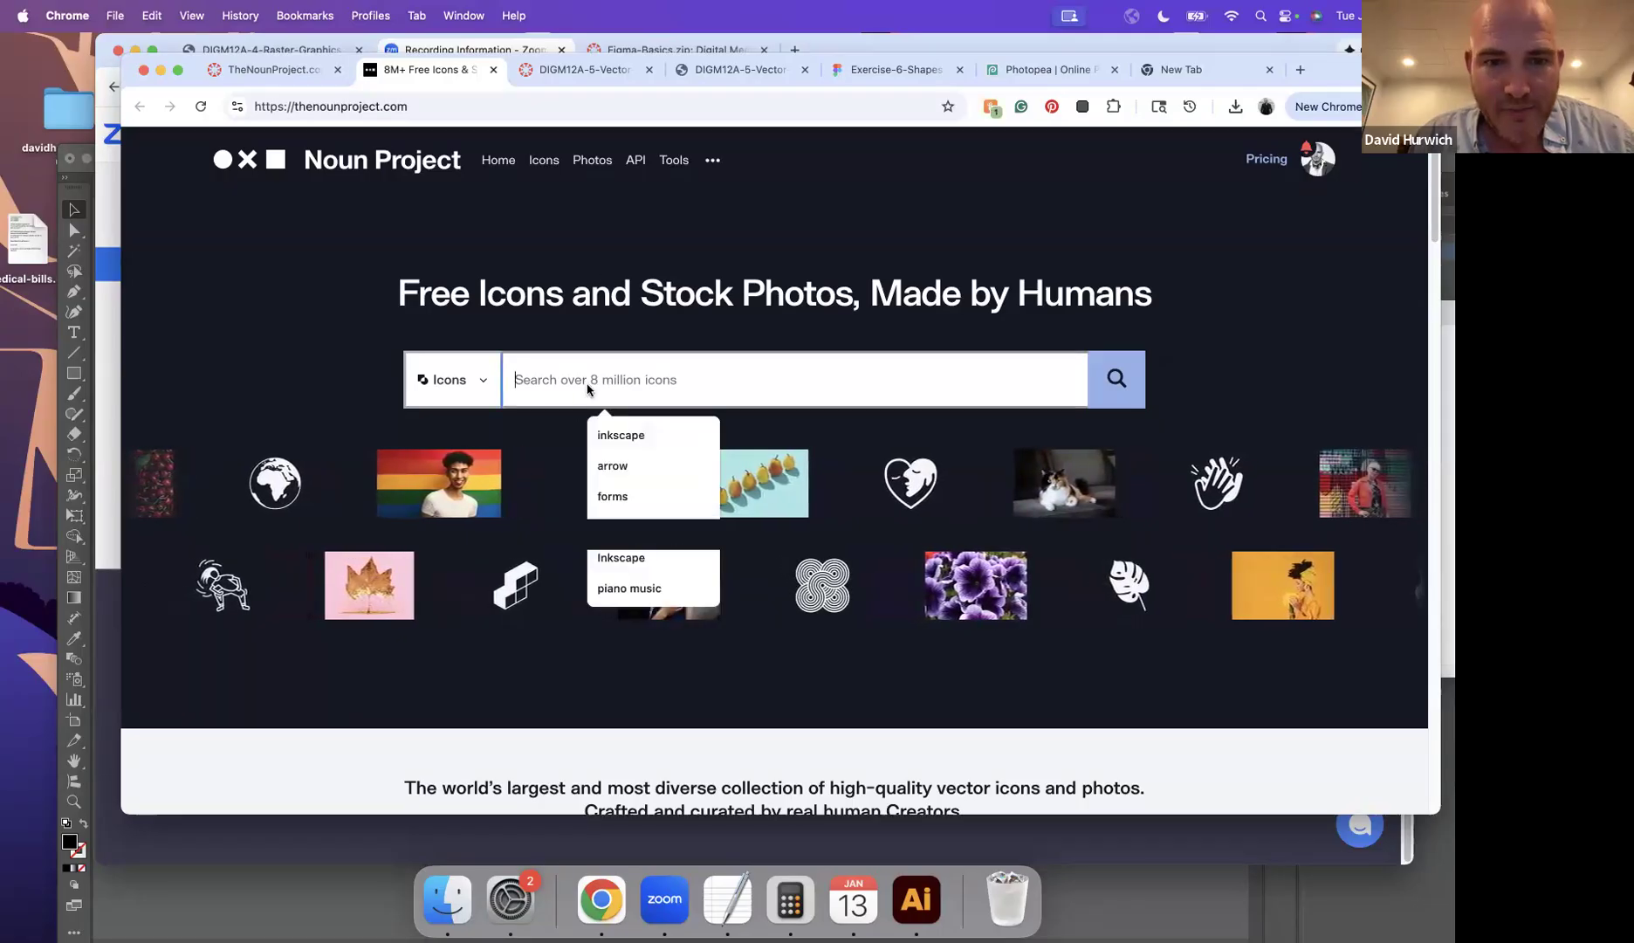
pyautogui.scroll(-10, 576, 384)
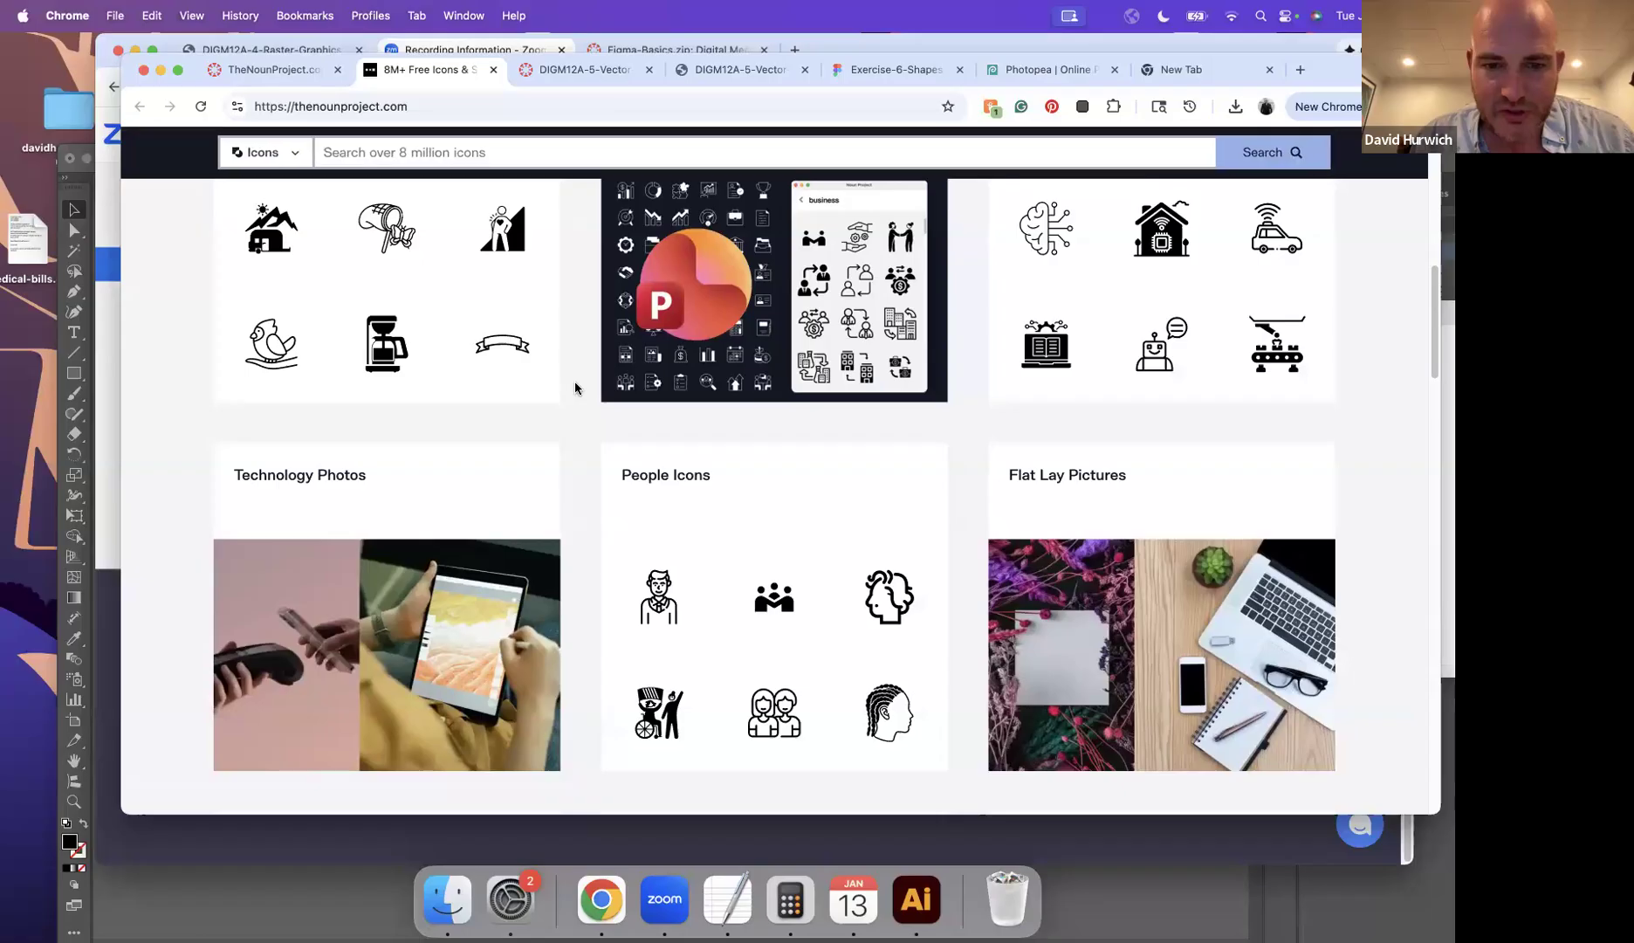
pyautogui.scroll(-10, 575, 384)
pyautogui.scroll(20, 578, 350)
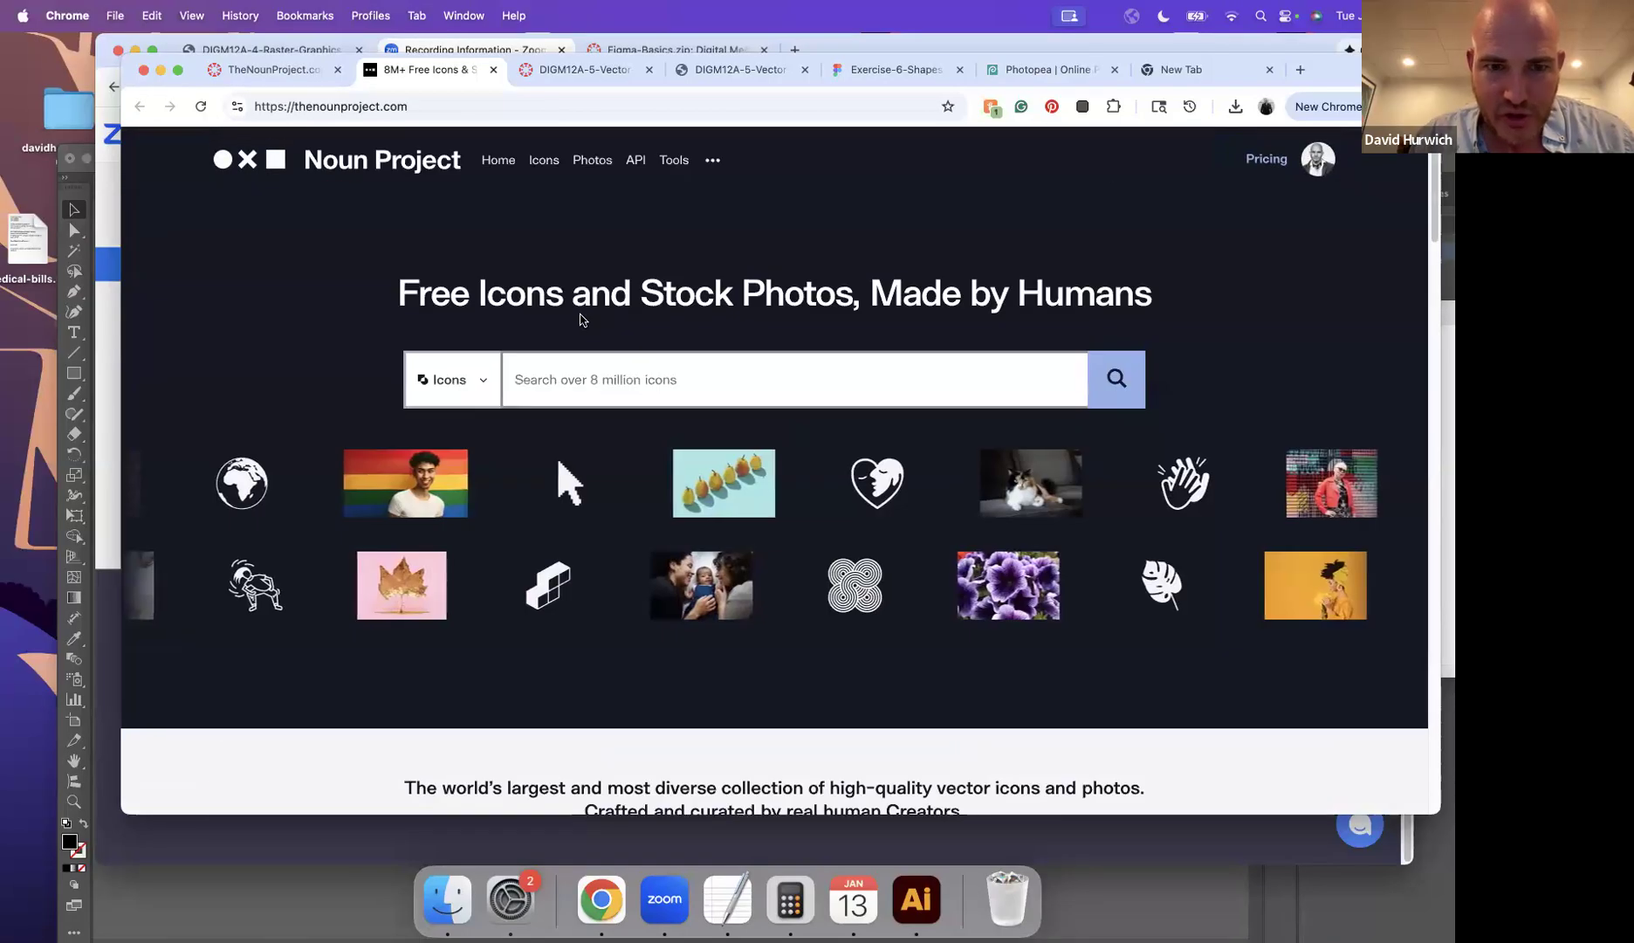
pyautogui.click(576, 379)
pyautogui.write('dinosaur')
pyautogui.press('Return')
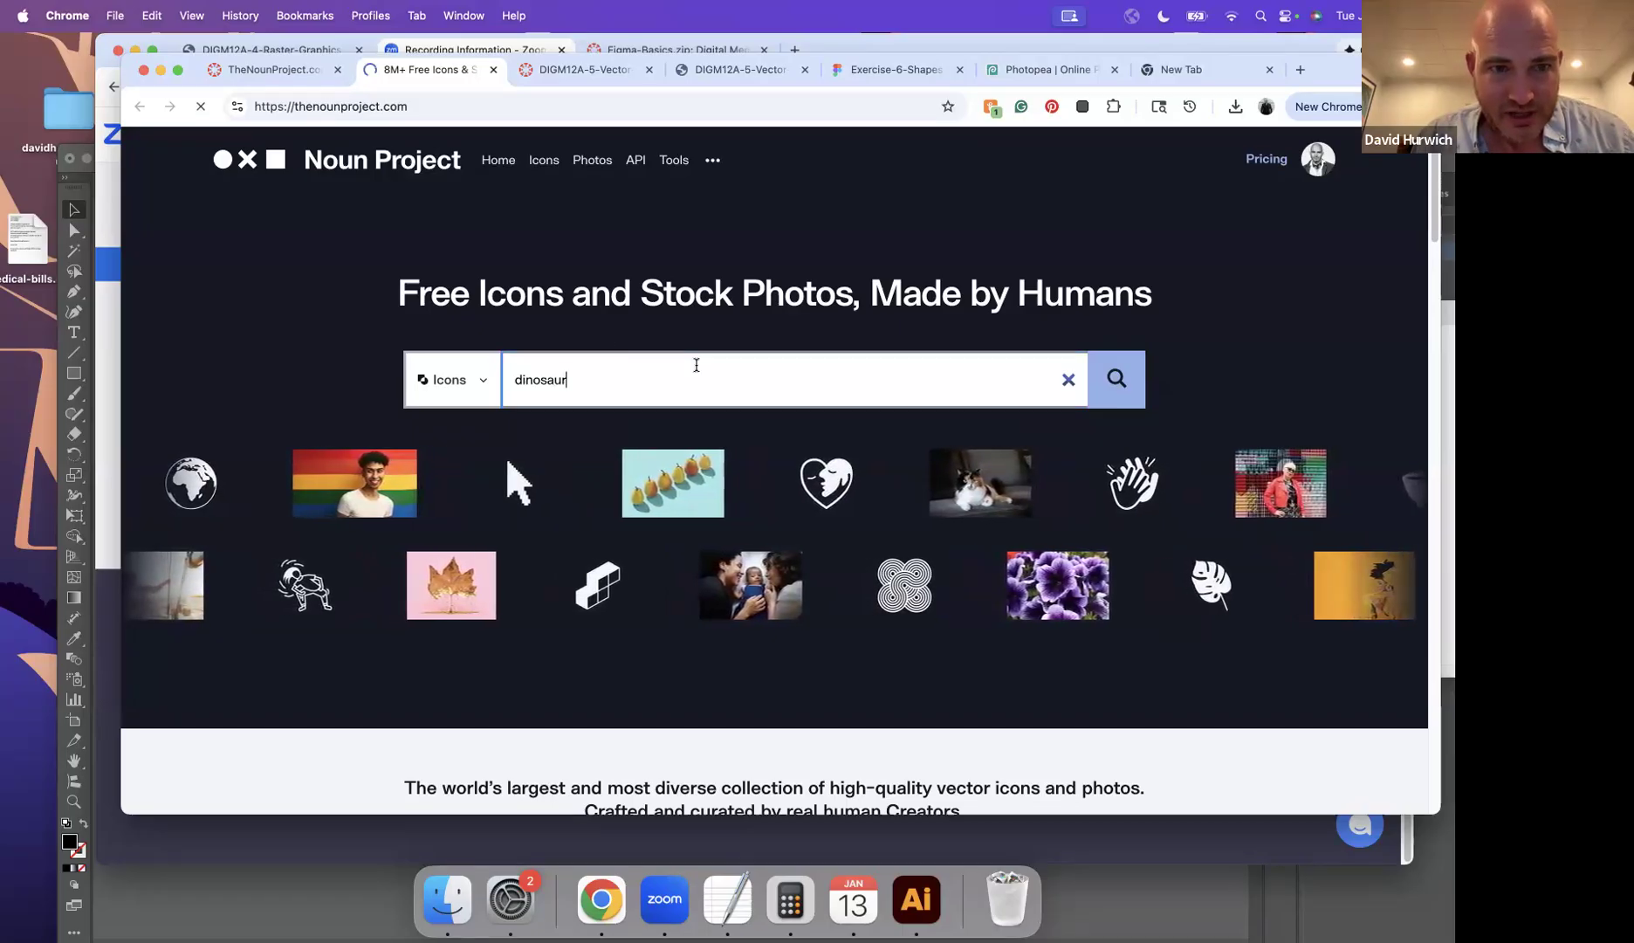
# Step: Check the Wi-Fi connection while the dinosaur search loads
pyautogui.scroll(-10, 697, 366)
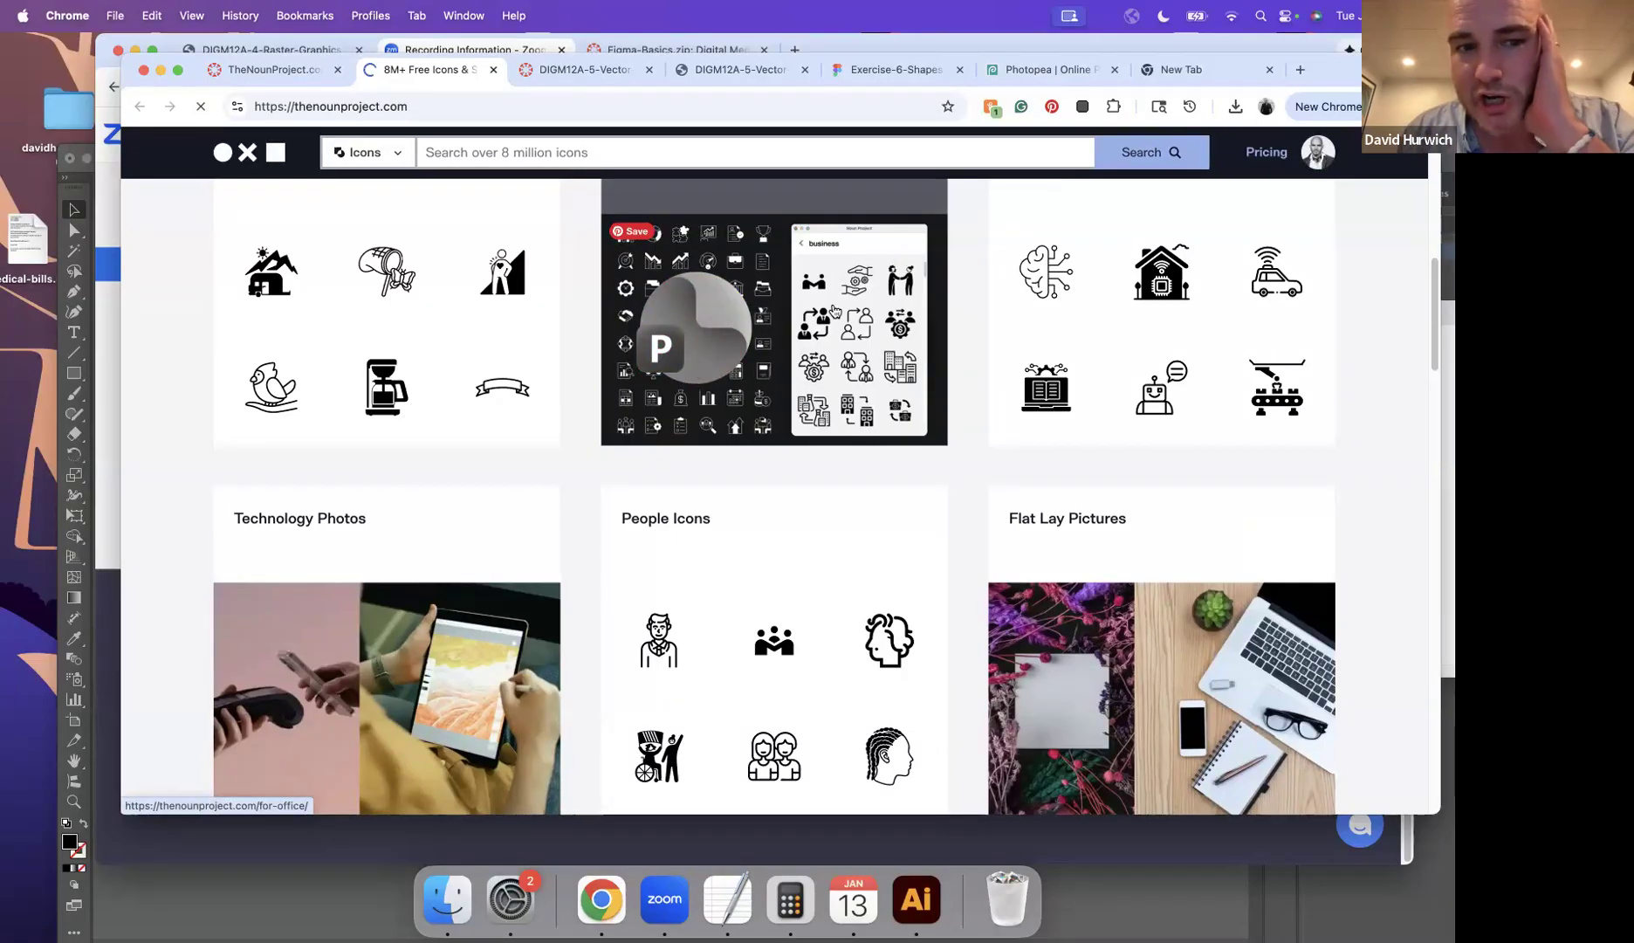
pyautogui.scroll(5, 794, 345)
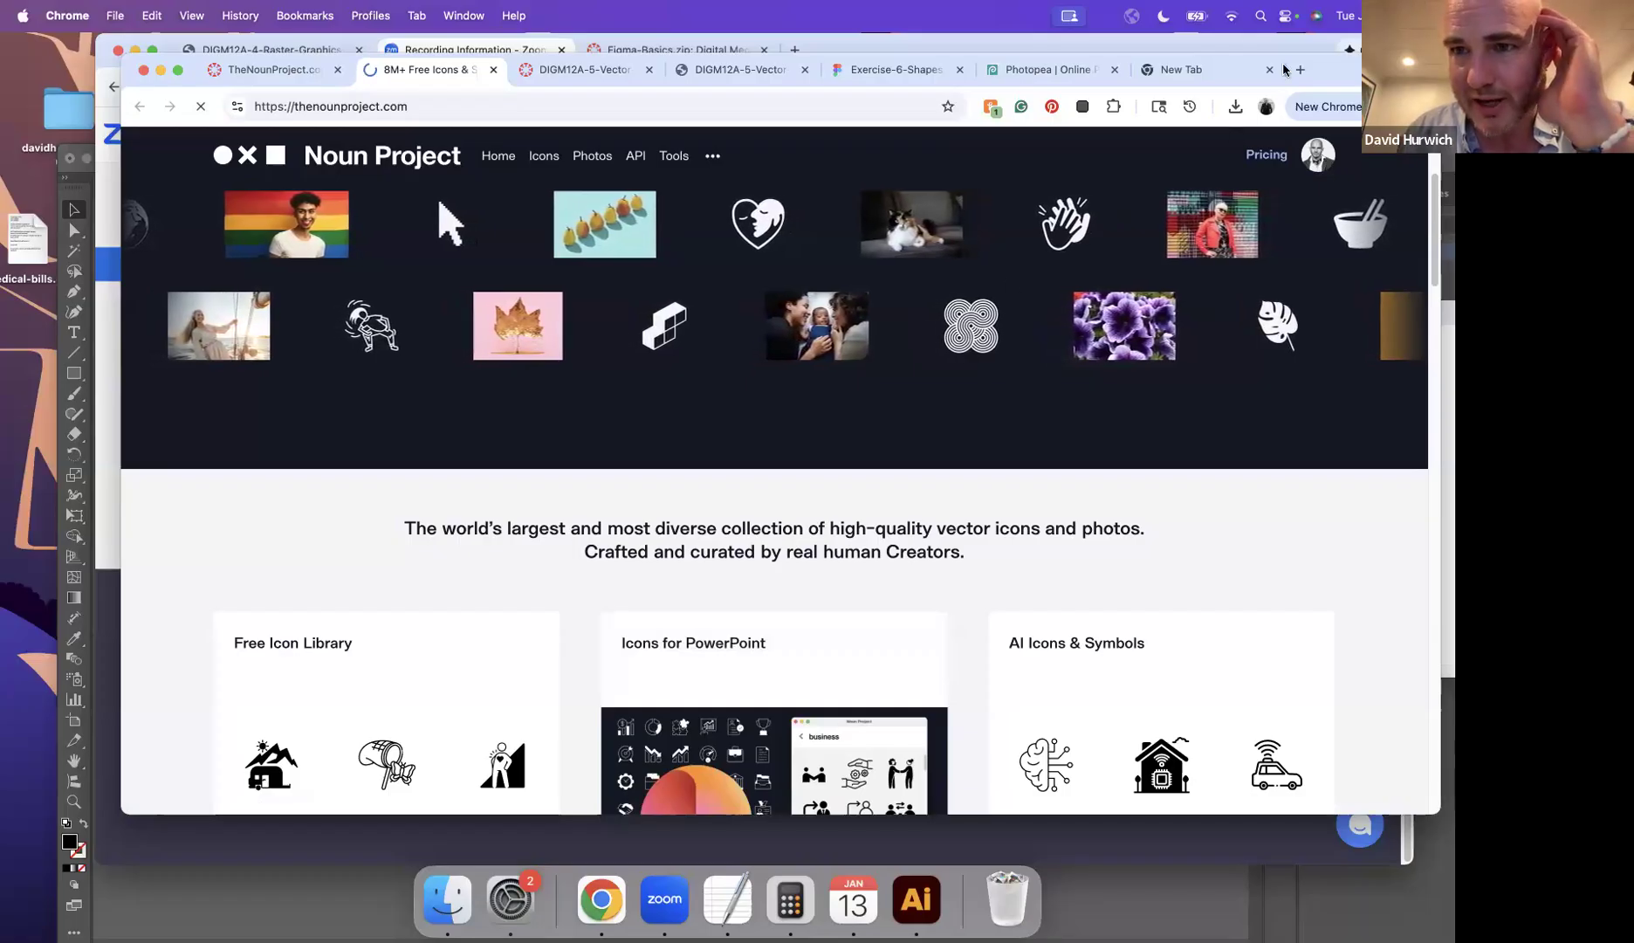
pyautogui.click(1228, 17)
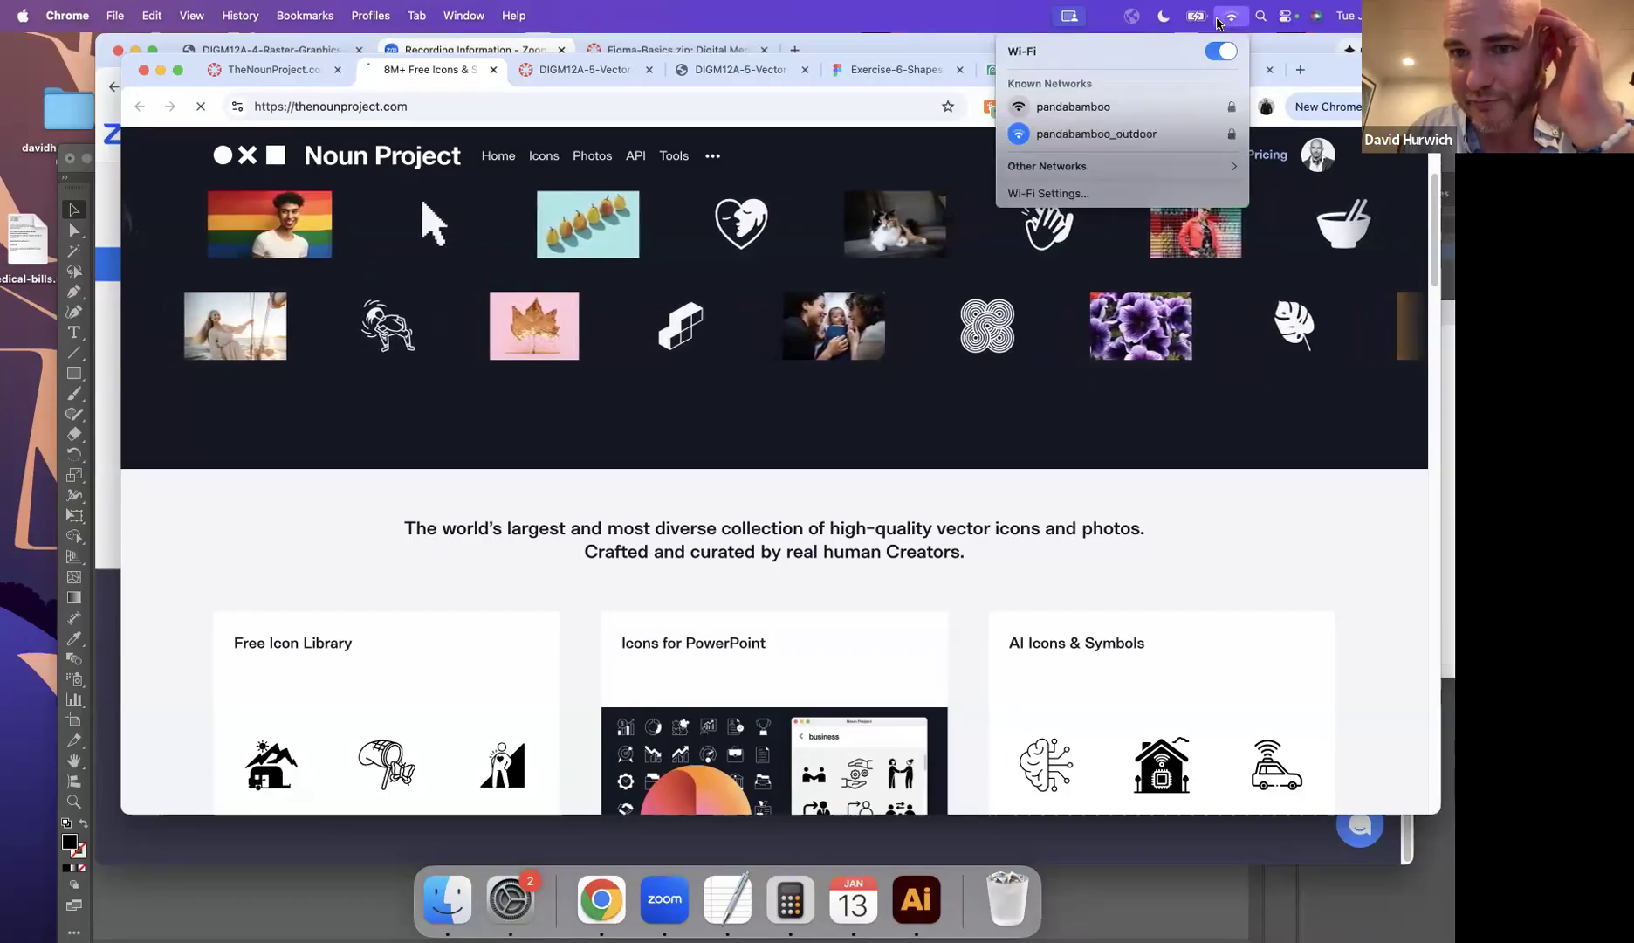
pyautogui.click(1143, 527)
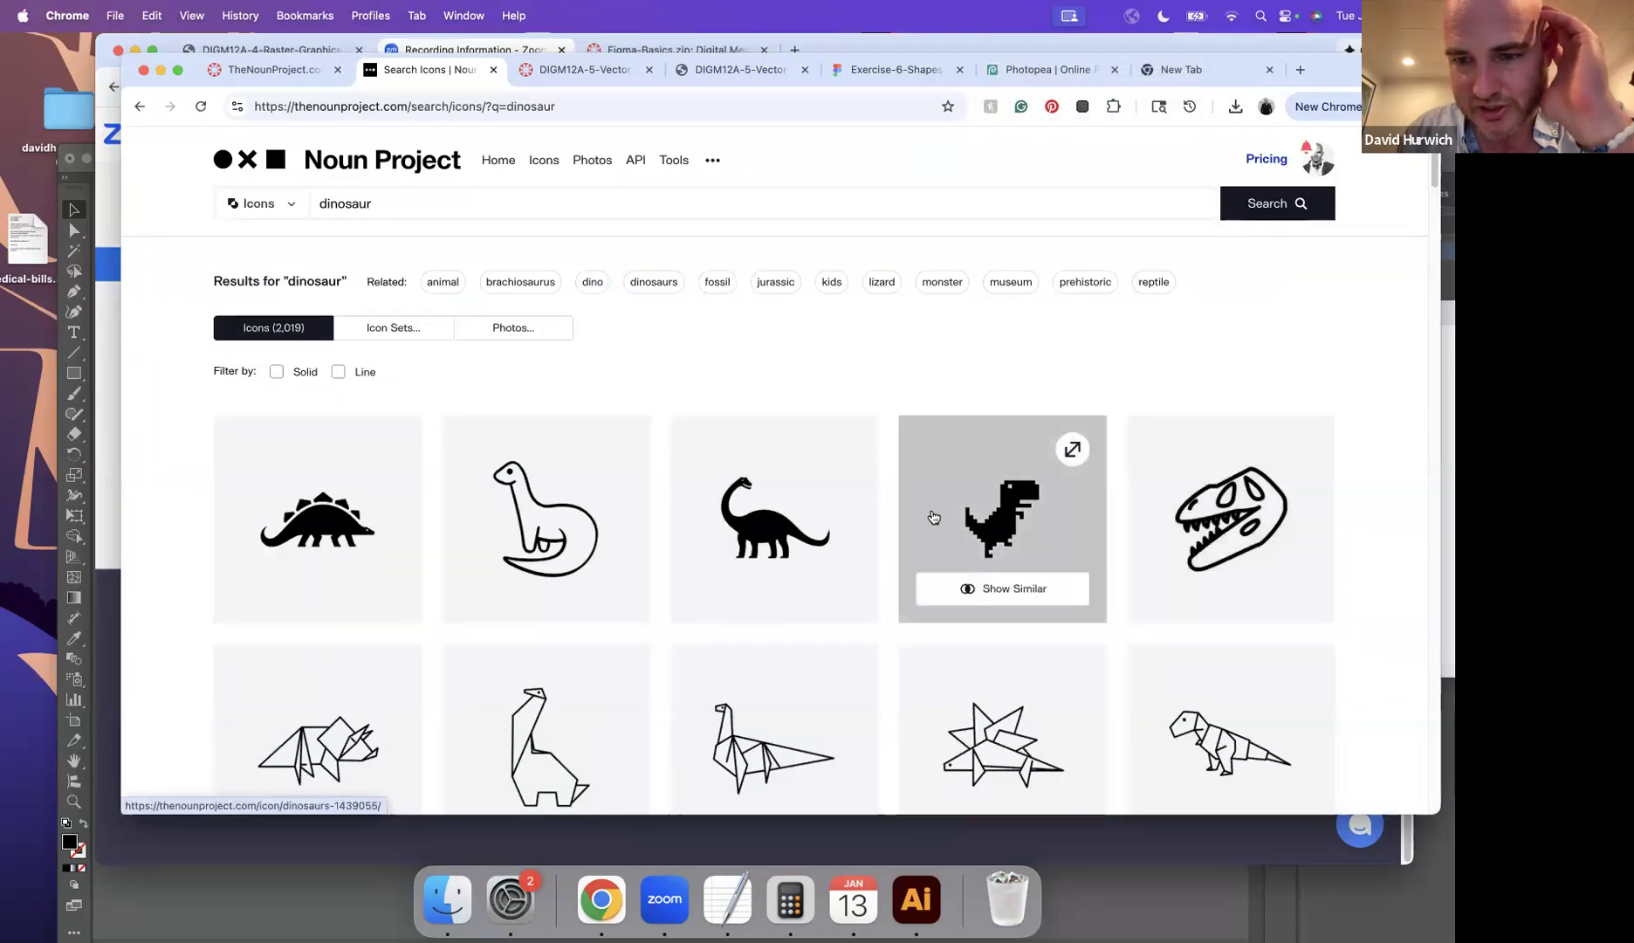
# Step: Open the solid black long-necked dinosaur icon, choose the $0 "Attribution required" licence, and download it as SVG
pyautogui.click(779, 542)
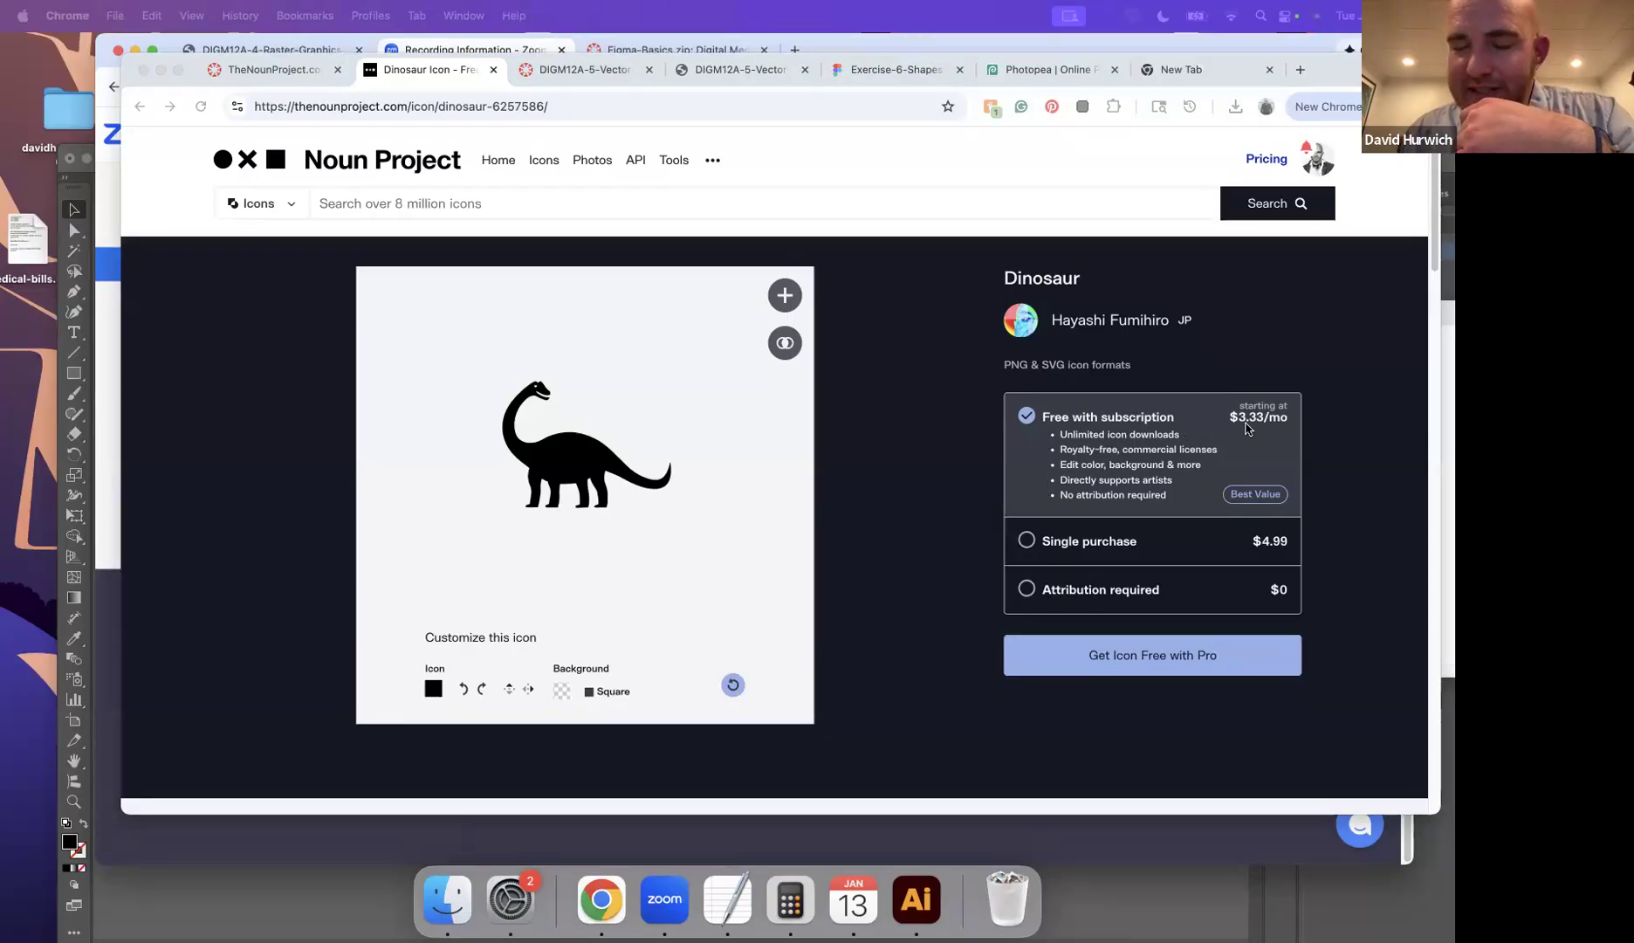
pyautogui.click(1028, 590)
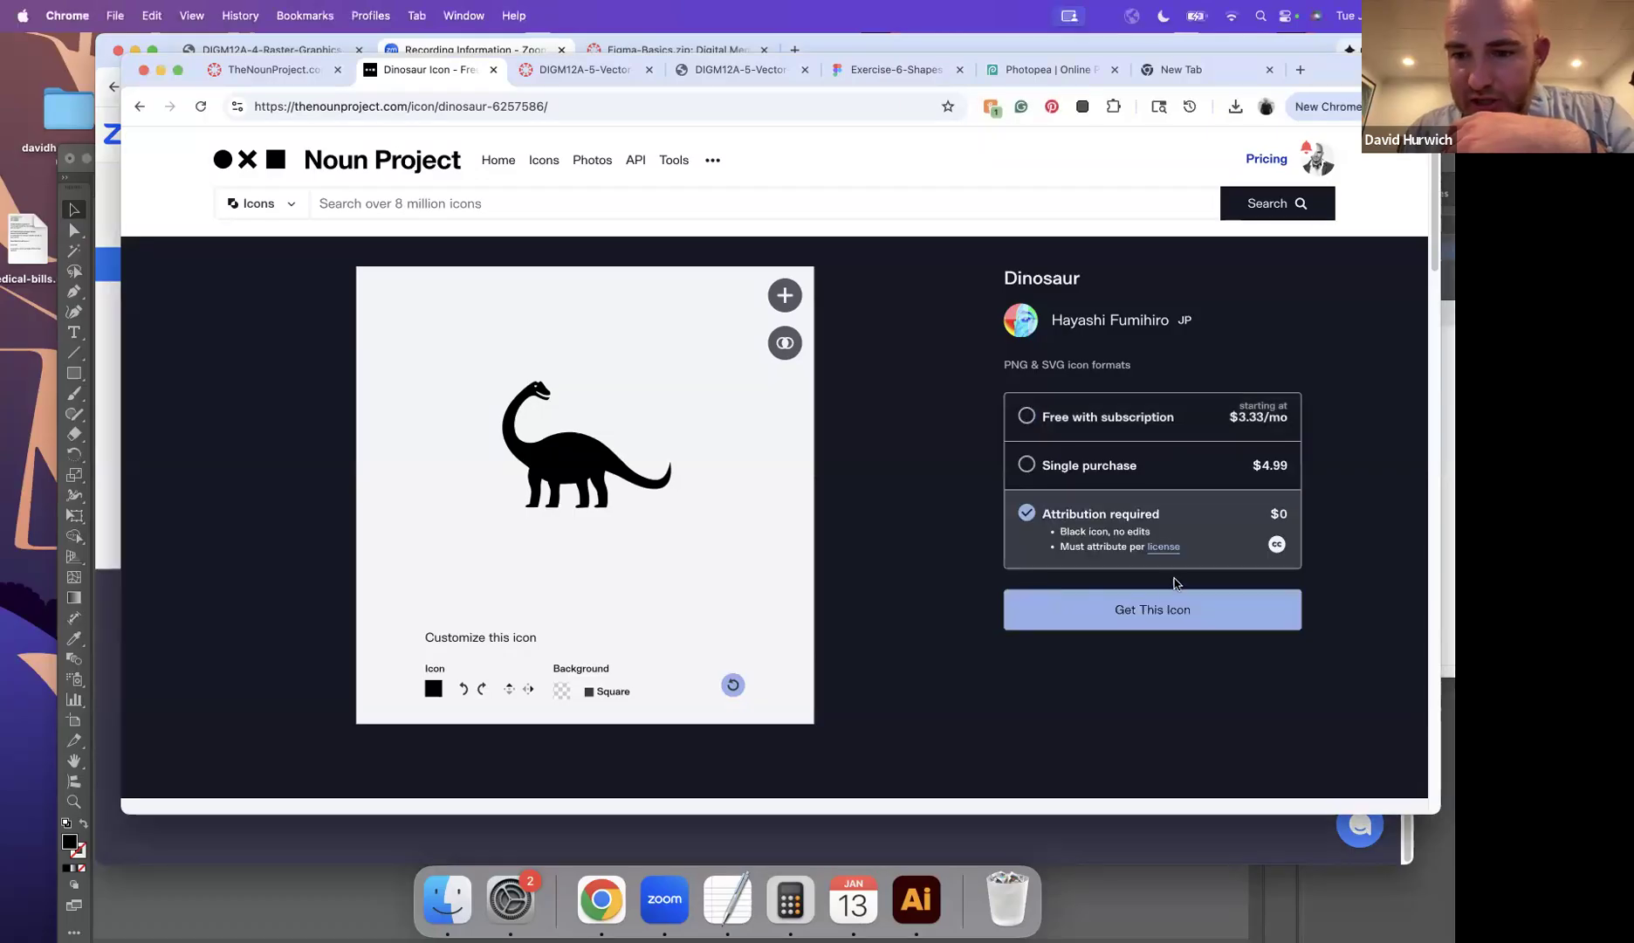
pyautogui.click(1144, 609)
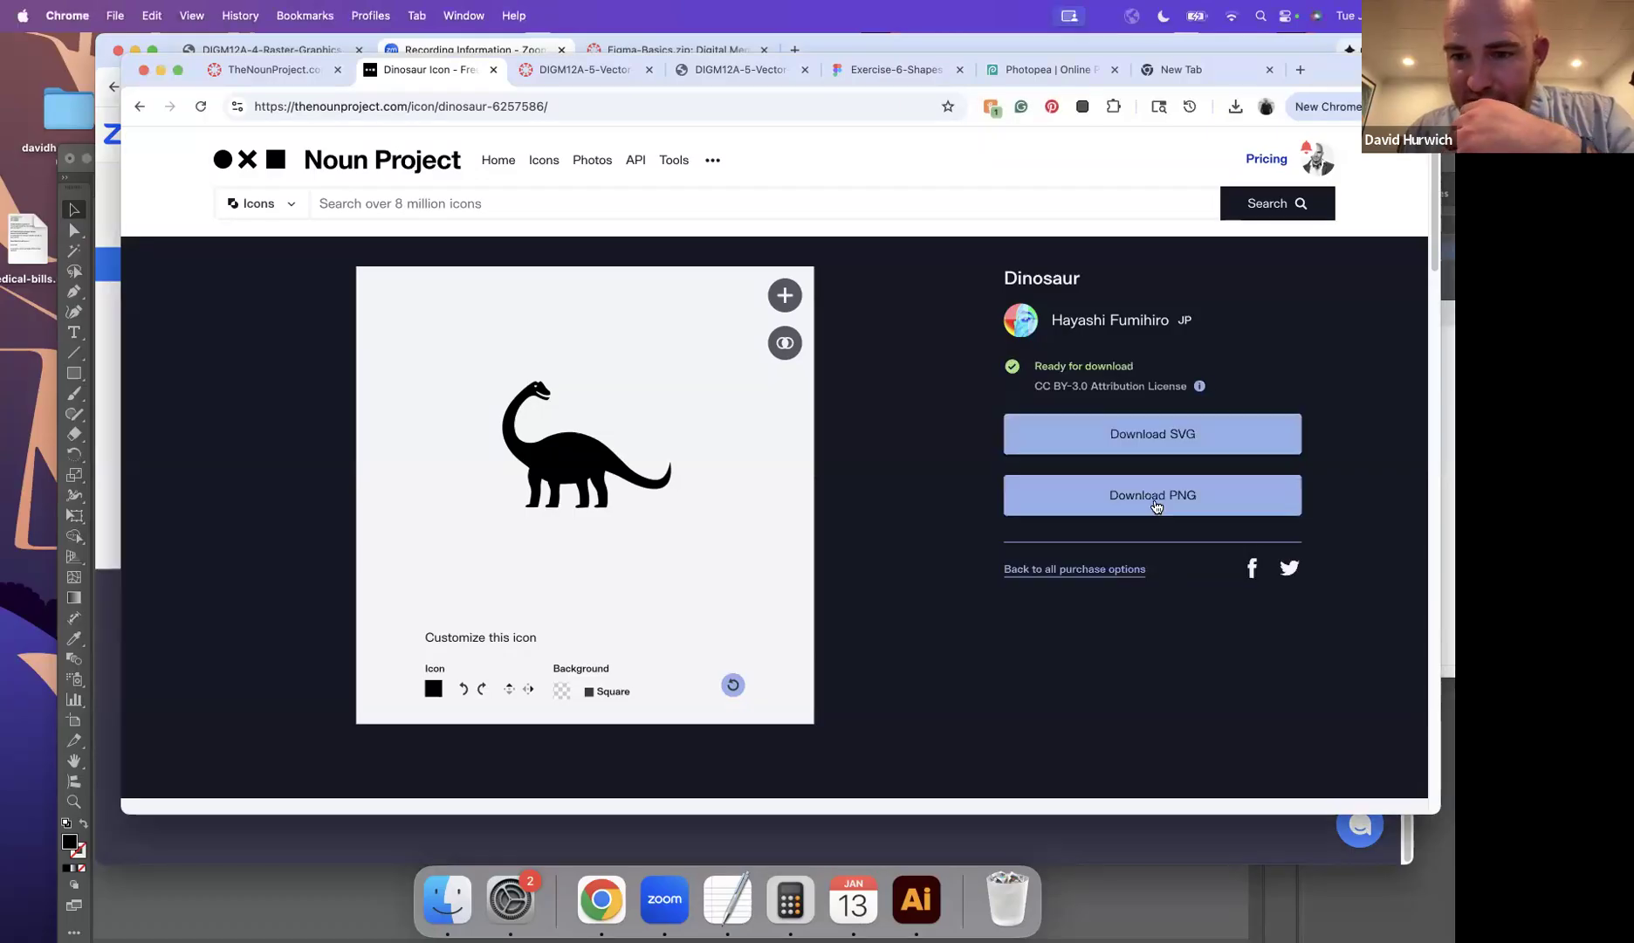
pyautogui.click(1155, 443)
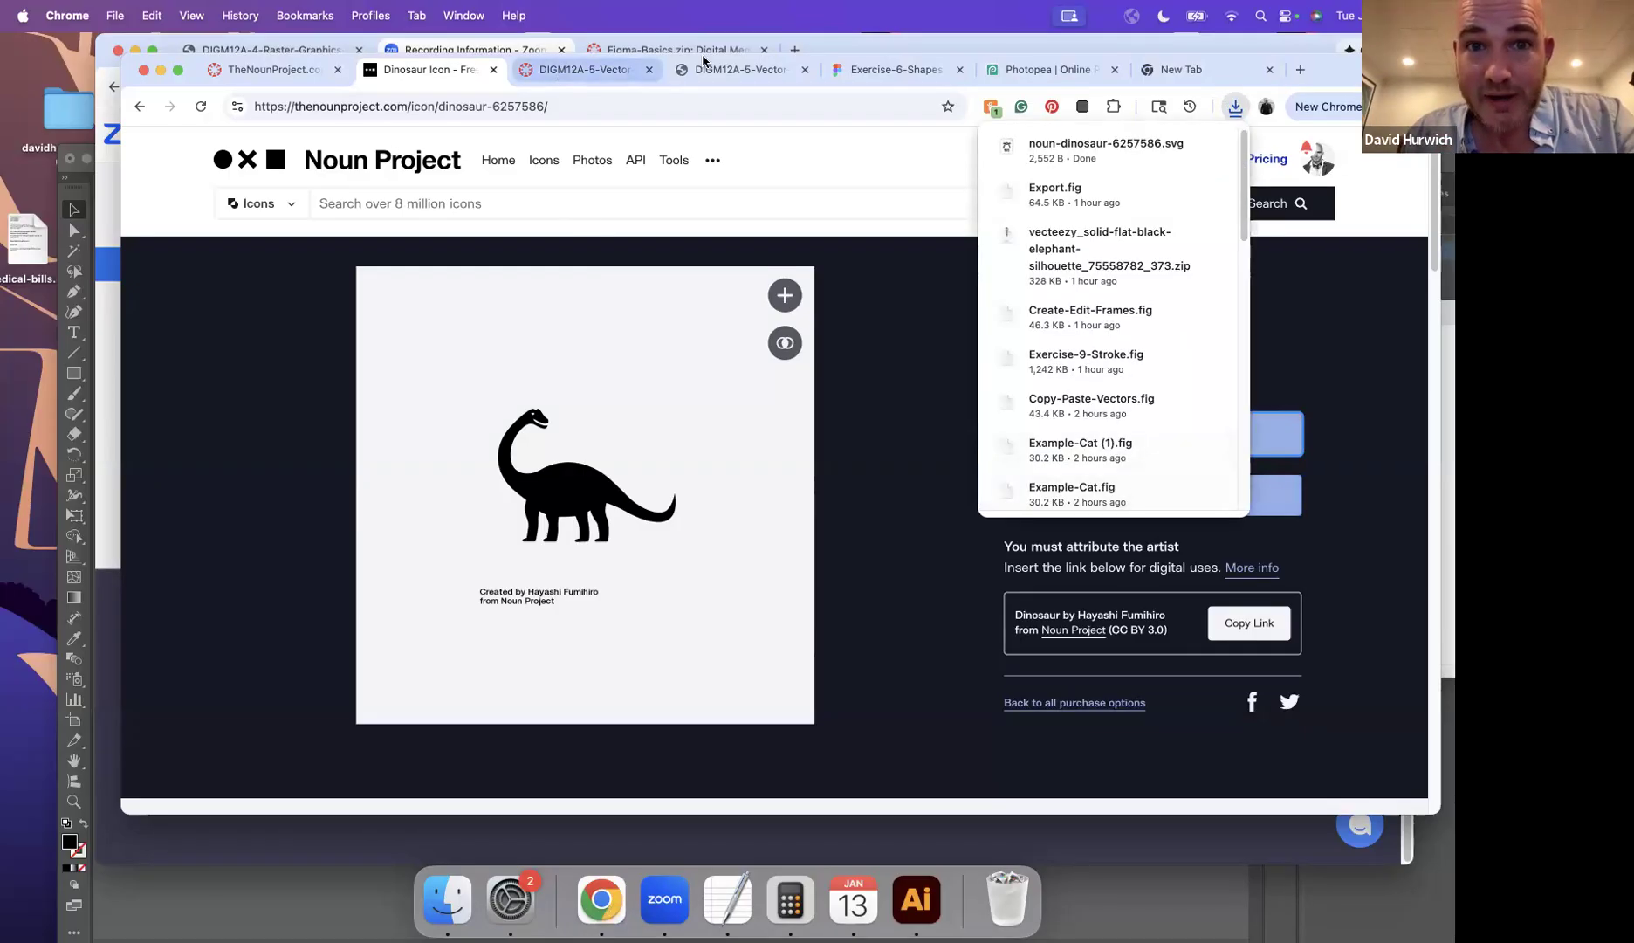
# Step: Import noun-dinosaur-6257586.svg from Downloads into the Exercise-6-Shapes Figma file and place it beside the frame with the star
pyautogui.click(840, 72)
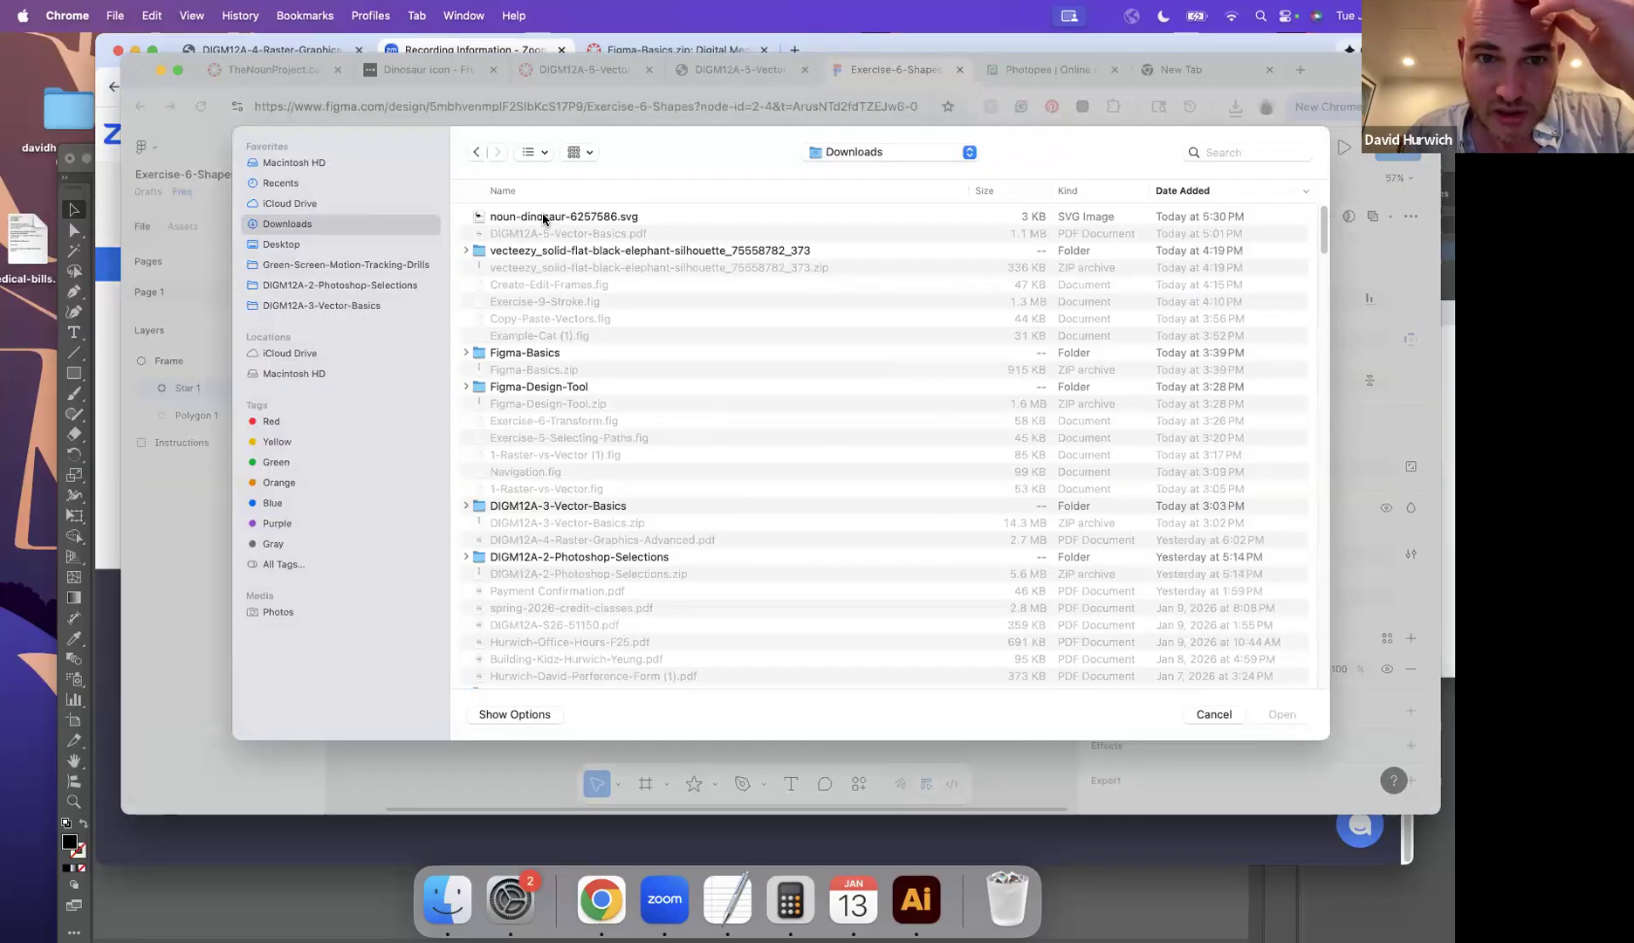
pyautogui.moveTo(601, 222); pyautogui.dragTo(796, 460)
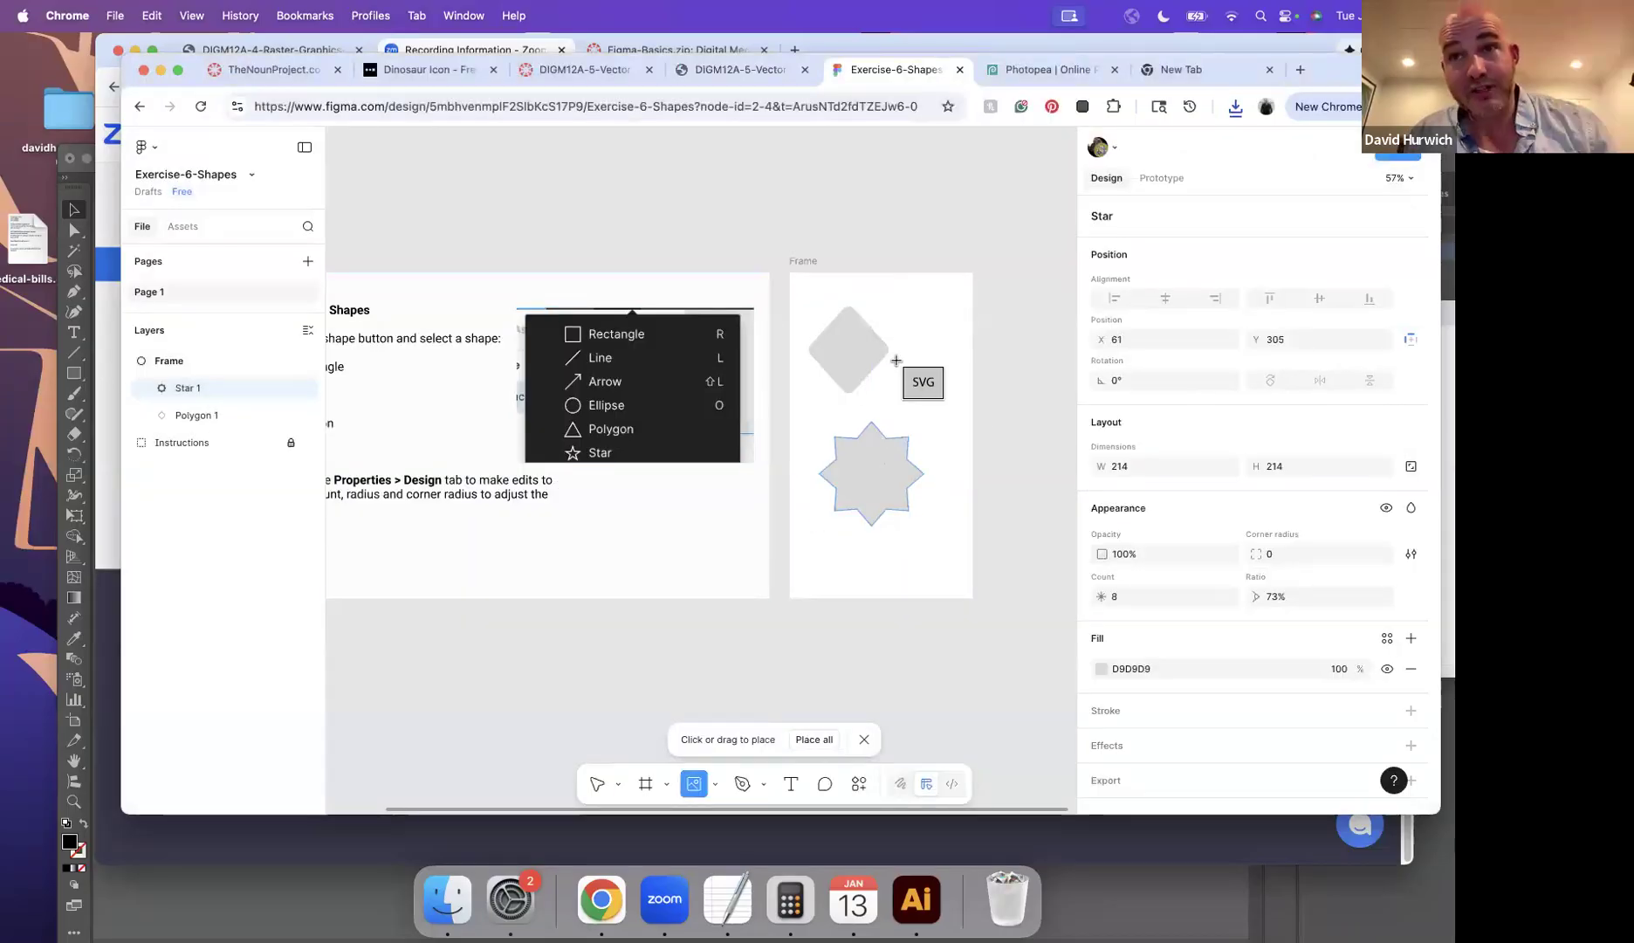
pyautogui.hscroll(5, 724, 398)
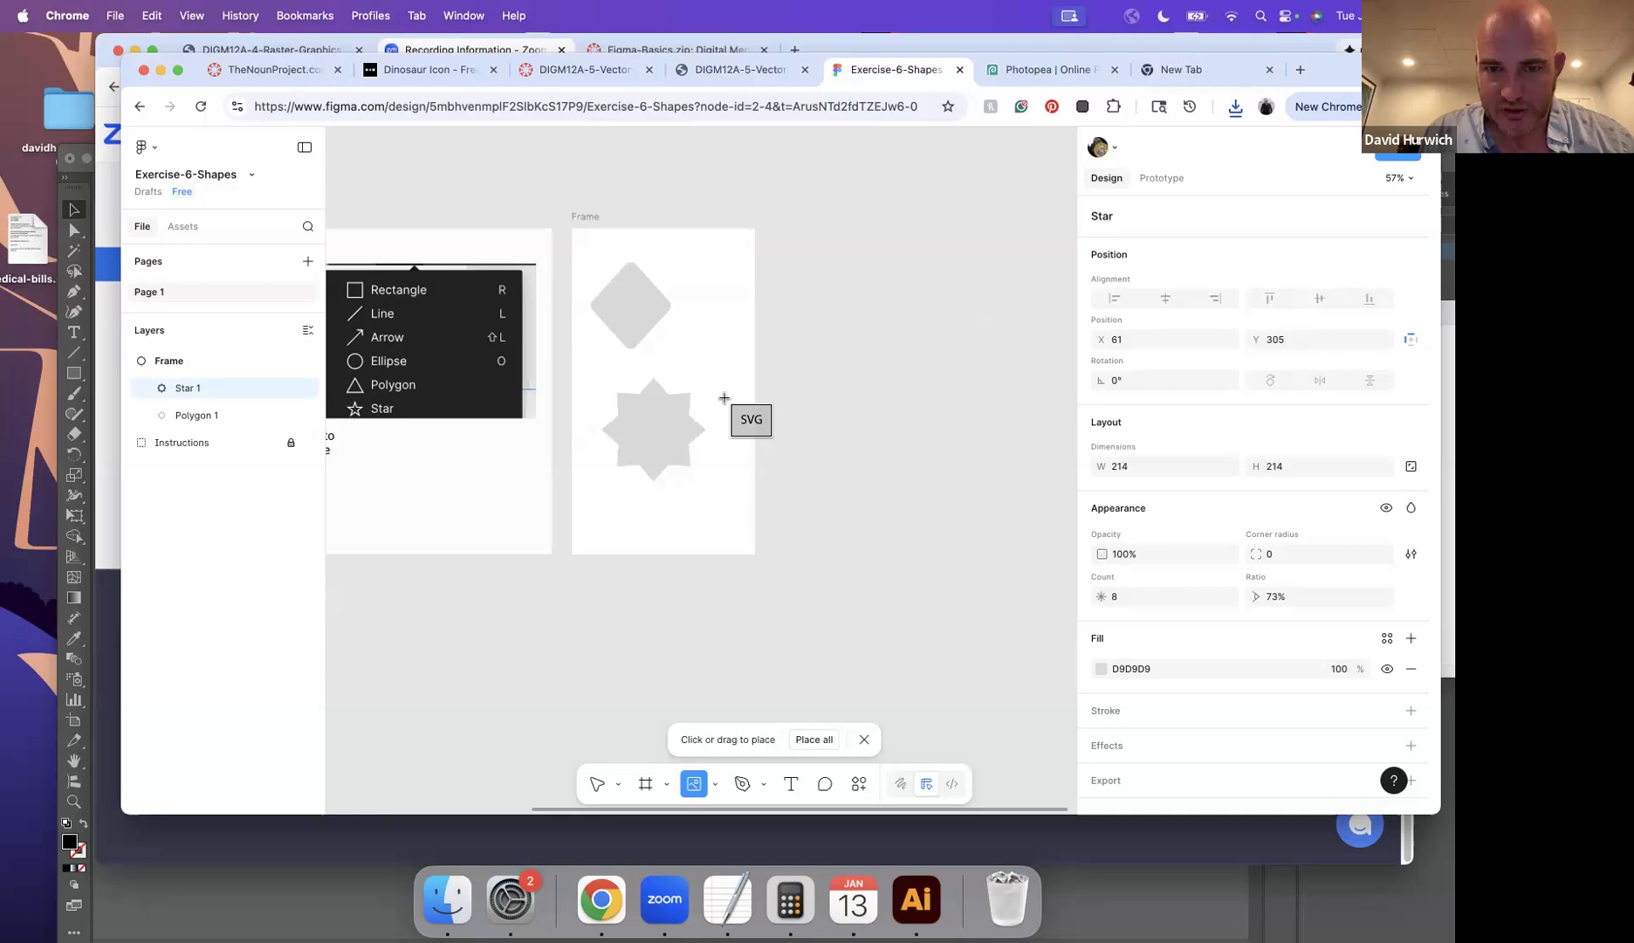
pyautogui.click(723, 398)
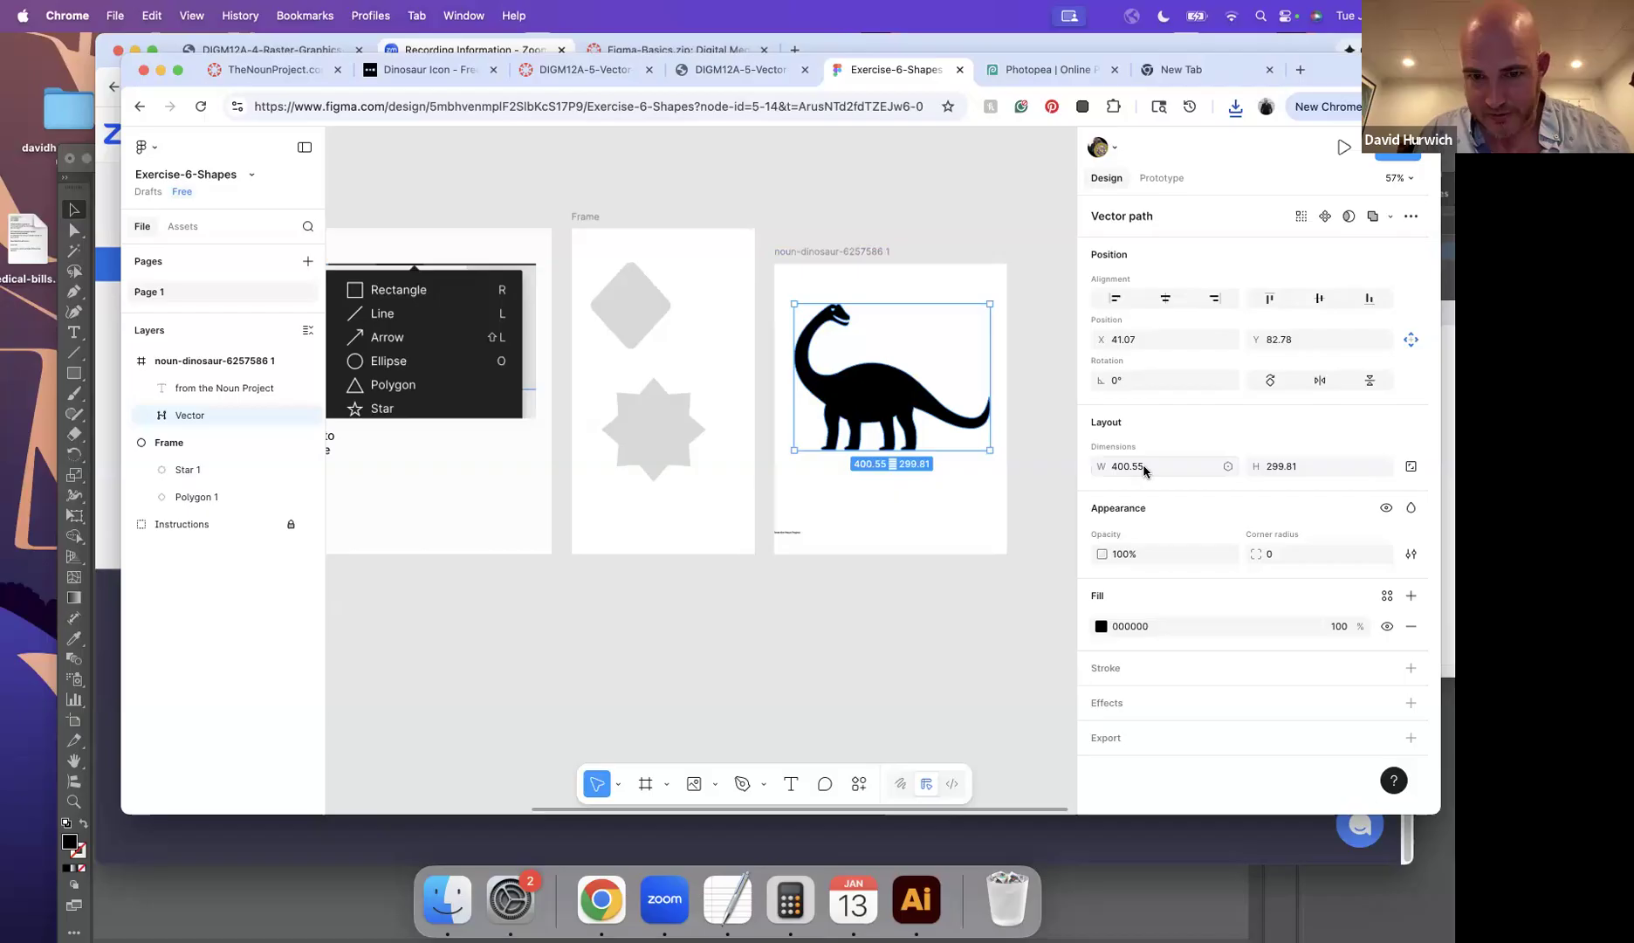
# Step: Resize the imported dinosaur vector to a width of 290.55 and a height of 219.81
pyautogui.moveTo(1194, 467); pyautogui.dragTo(1098, 466)
pyautogui.click(1282, 466)
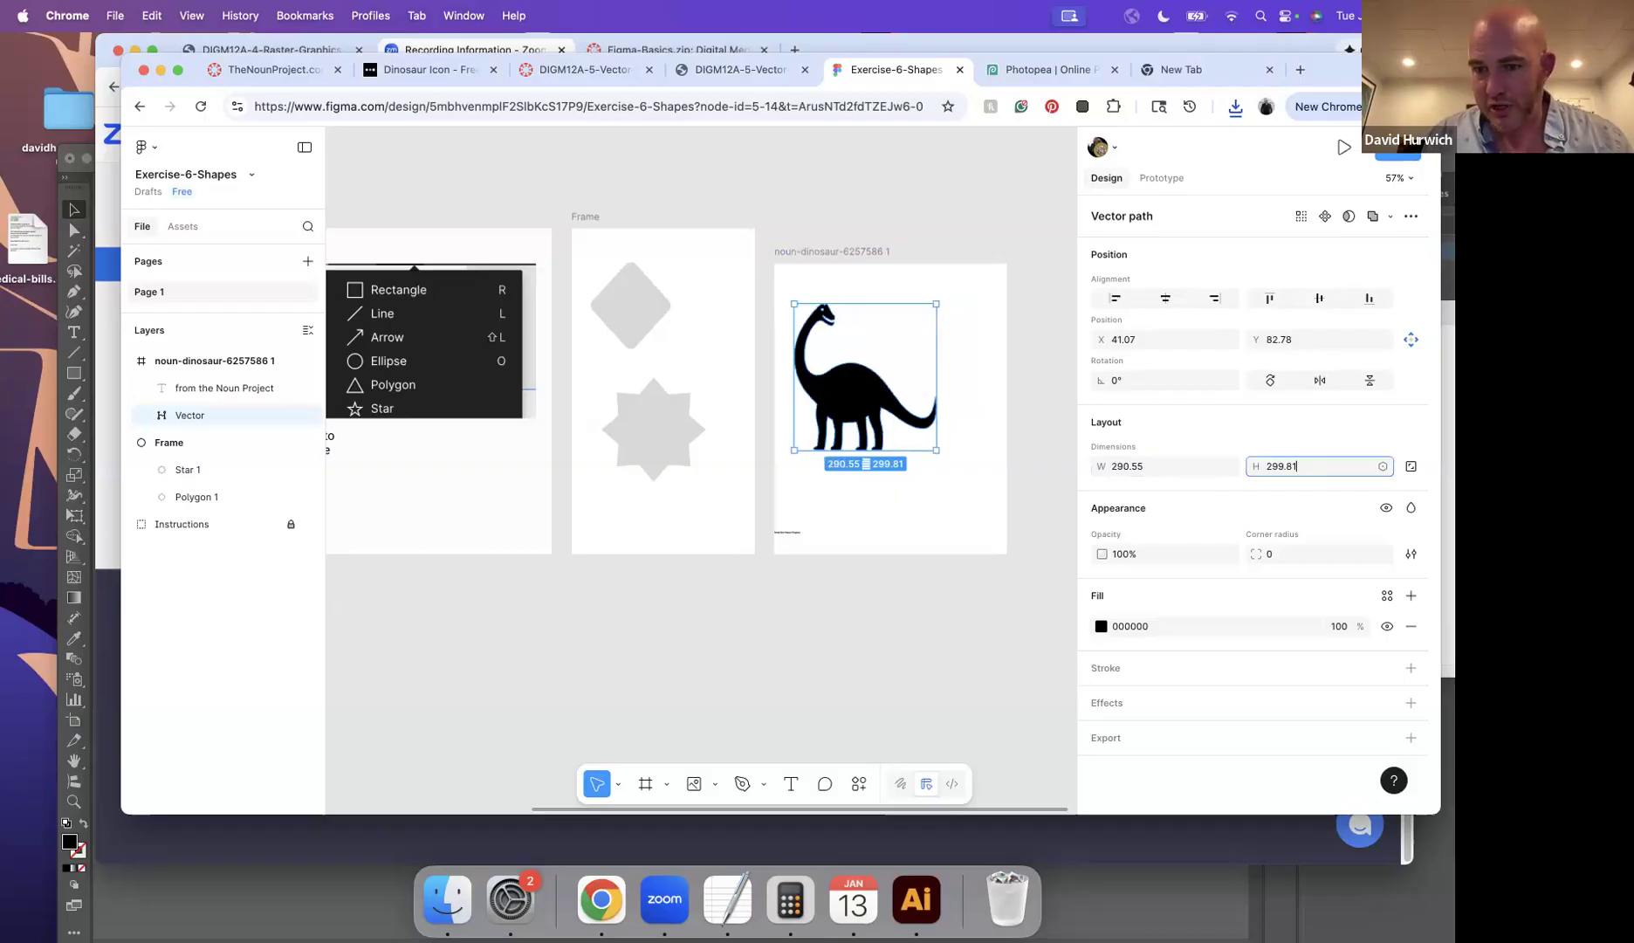
pyautogui.hotkey('shift', 'Down')
pyautogui.hotkey('shift', 'Down')
pyautogui.hotkey('shift', 'Down')
pyautogui.hotkey('shift', 'Down')
pyautogui.hotkey('shift', 'Down')
pyautogui.hotkey('shift', 'Down')
pyautogui.hotkey('shift', 'Down')
pyautogui.hotkey('shift', 'Down')
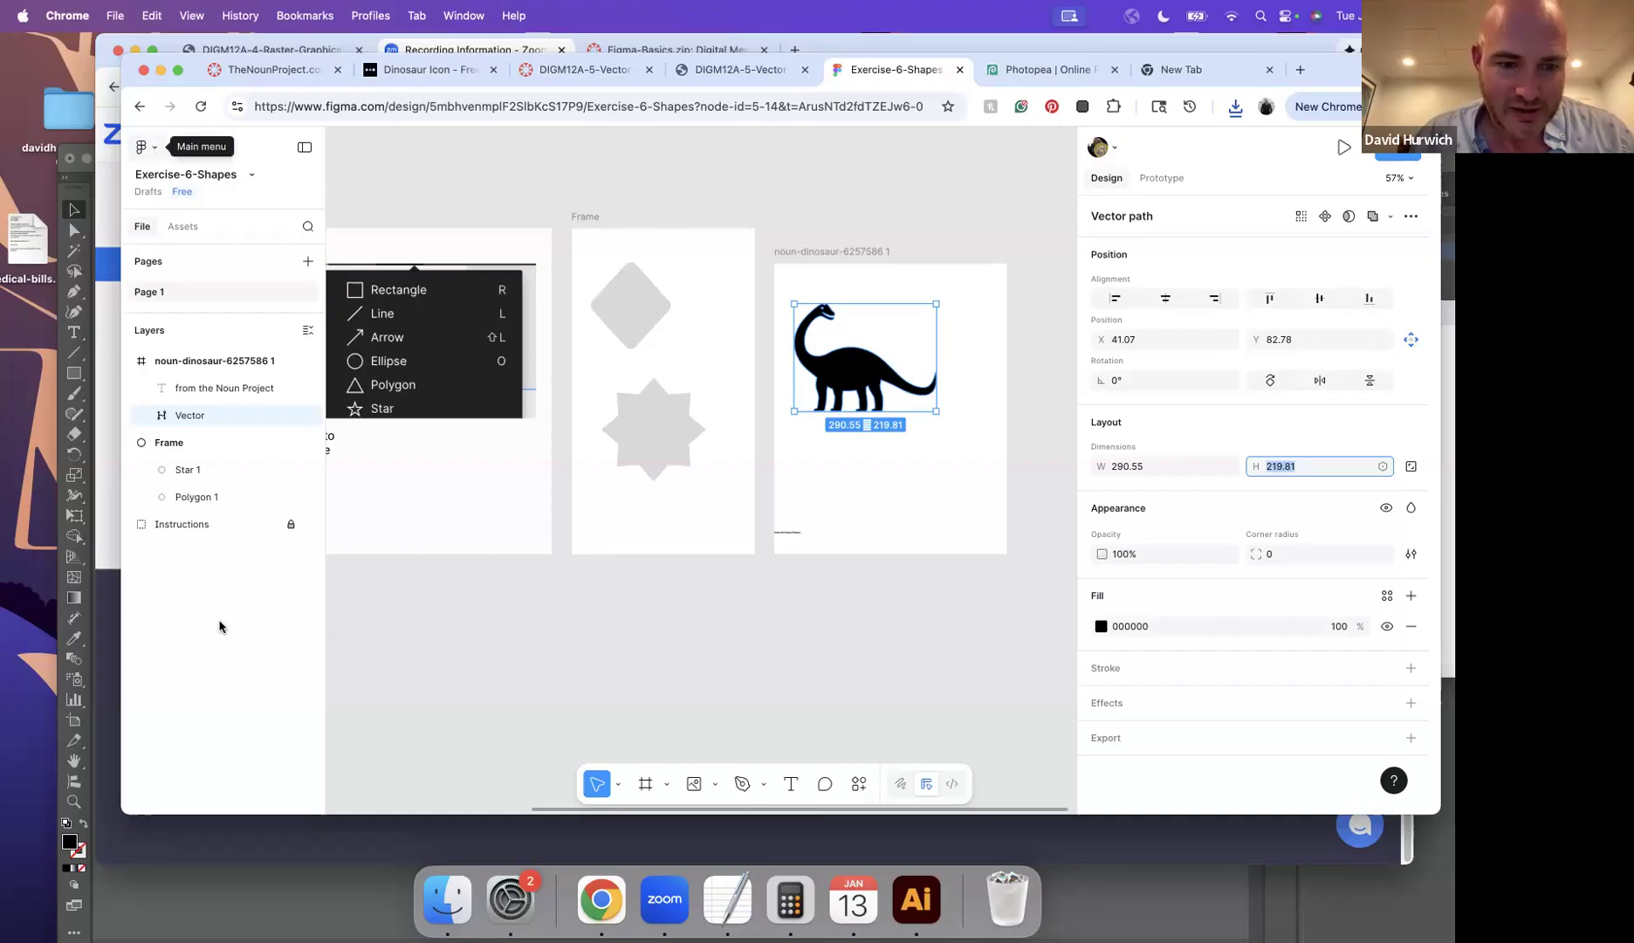
# Step: Switch to Finder and select Exercise-7-Fill.fig in the Figma folder of DIGM12A-3-Vector-Basics
pyautogui.click(446, 897)
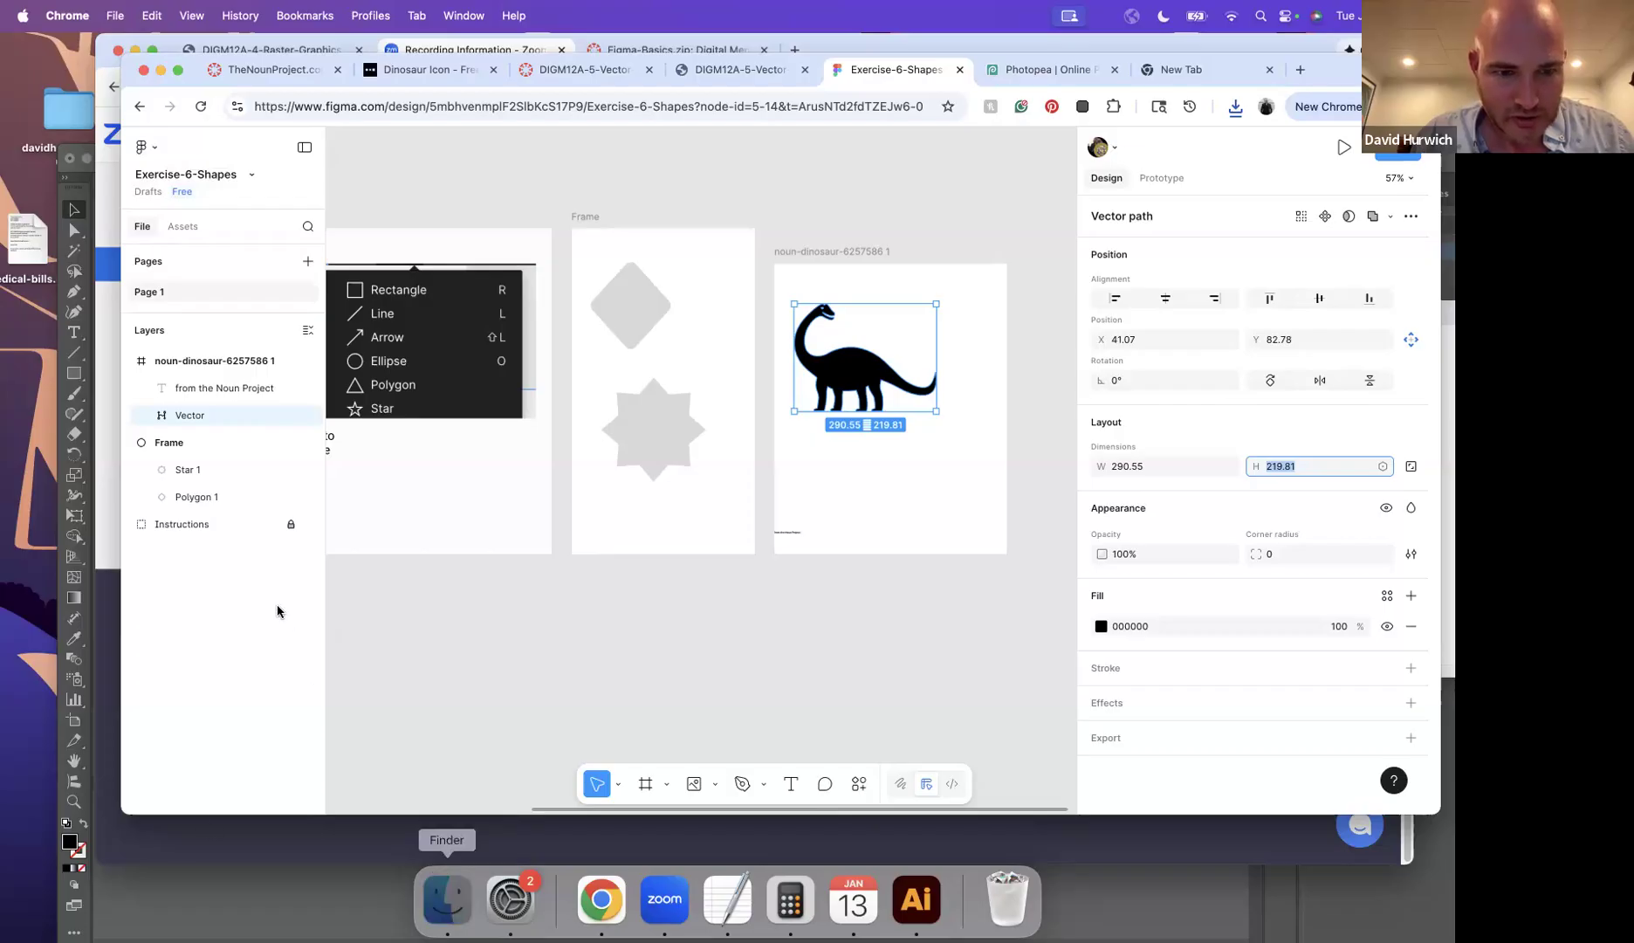
pyautogui.click(427, 482)
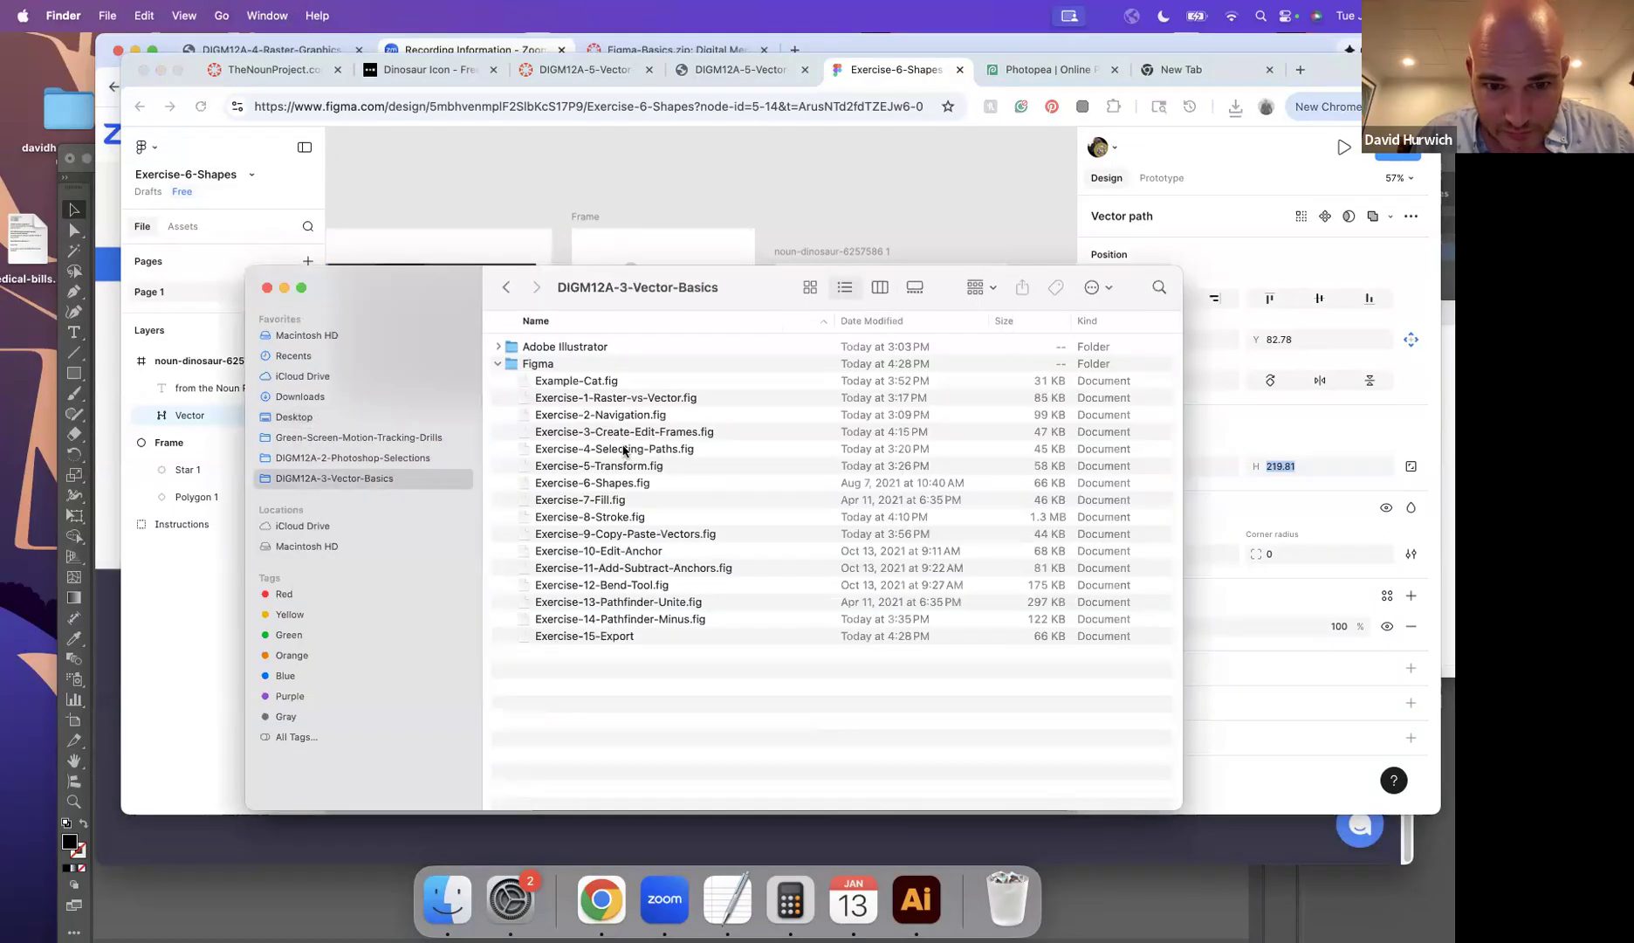
pyautogui.click(635, 455)
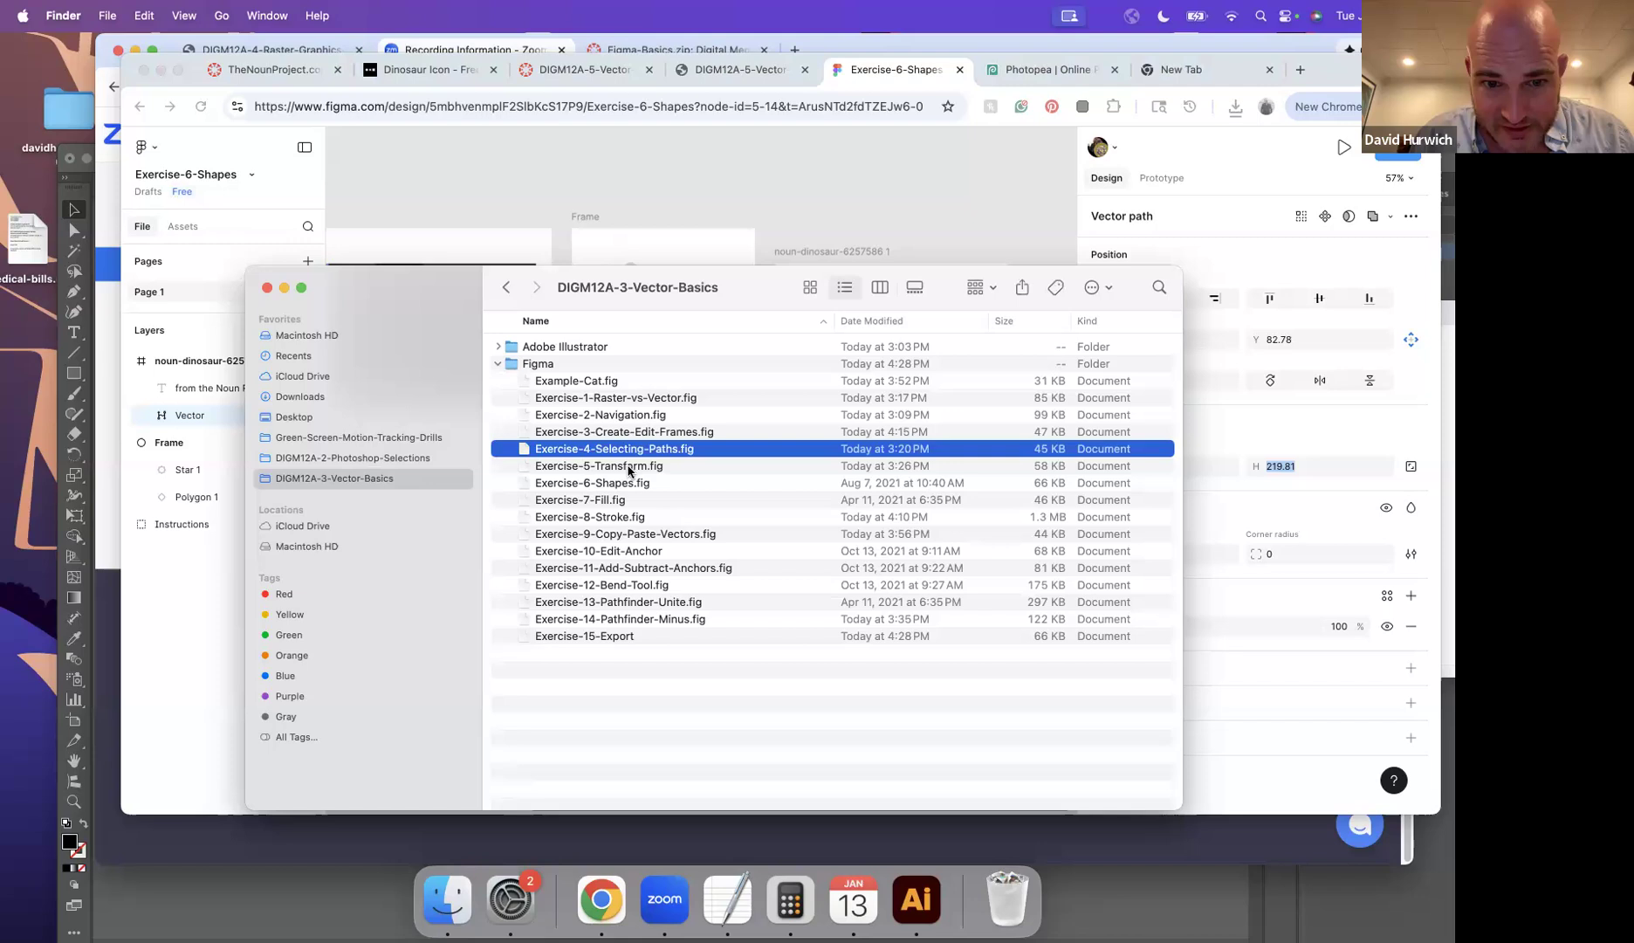
pyautogui.click(628, 466)
pyautogui.click(625, 485)
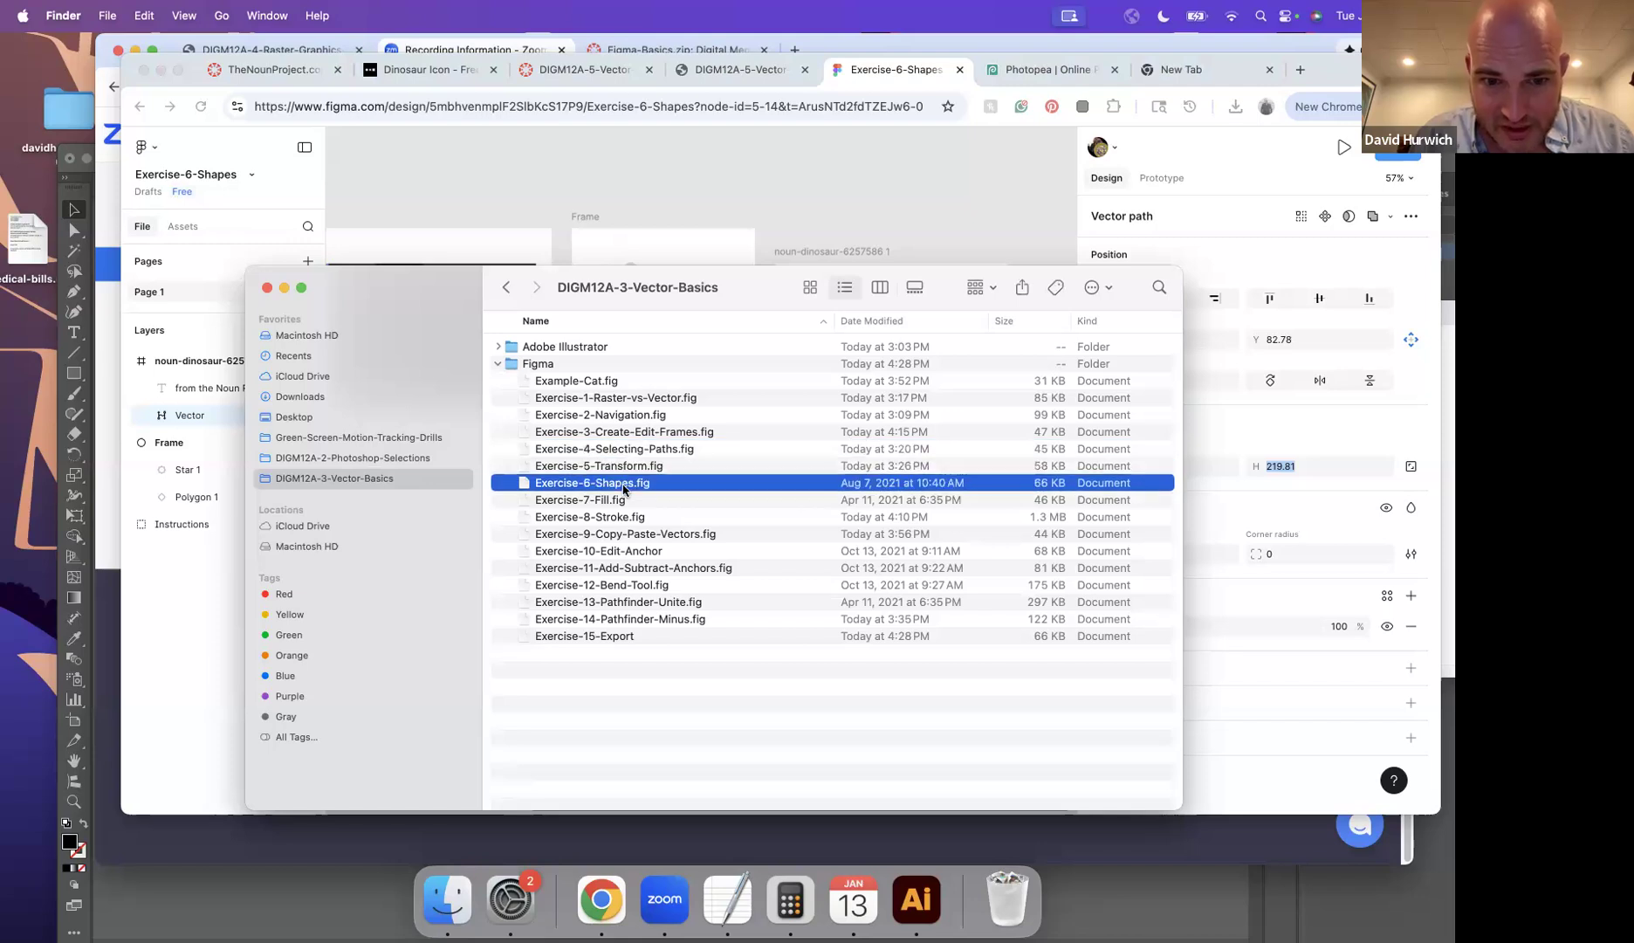
pyautogui.click(616, 499)
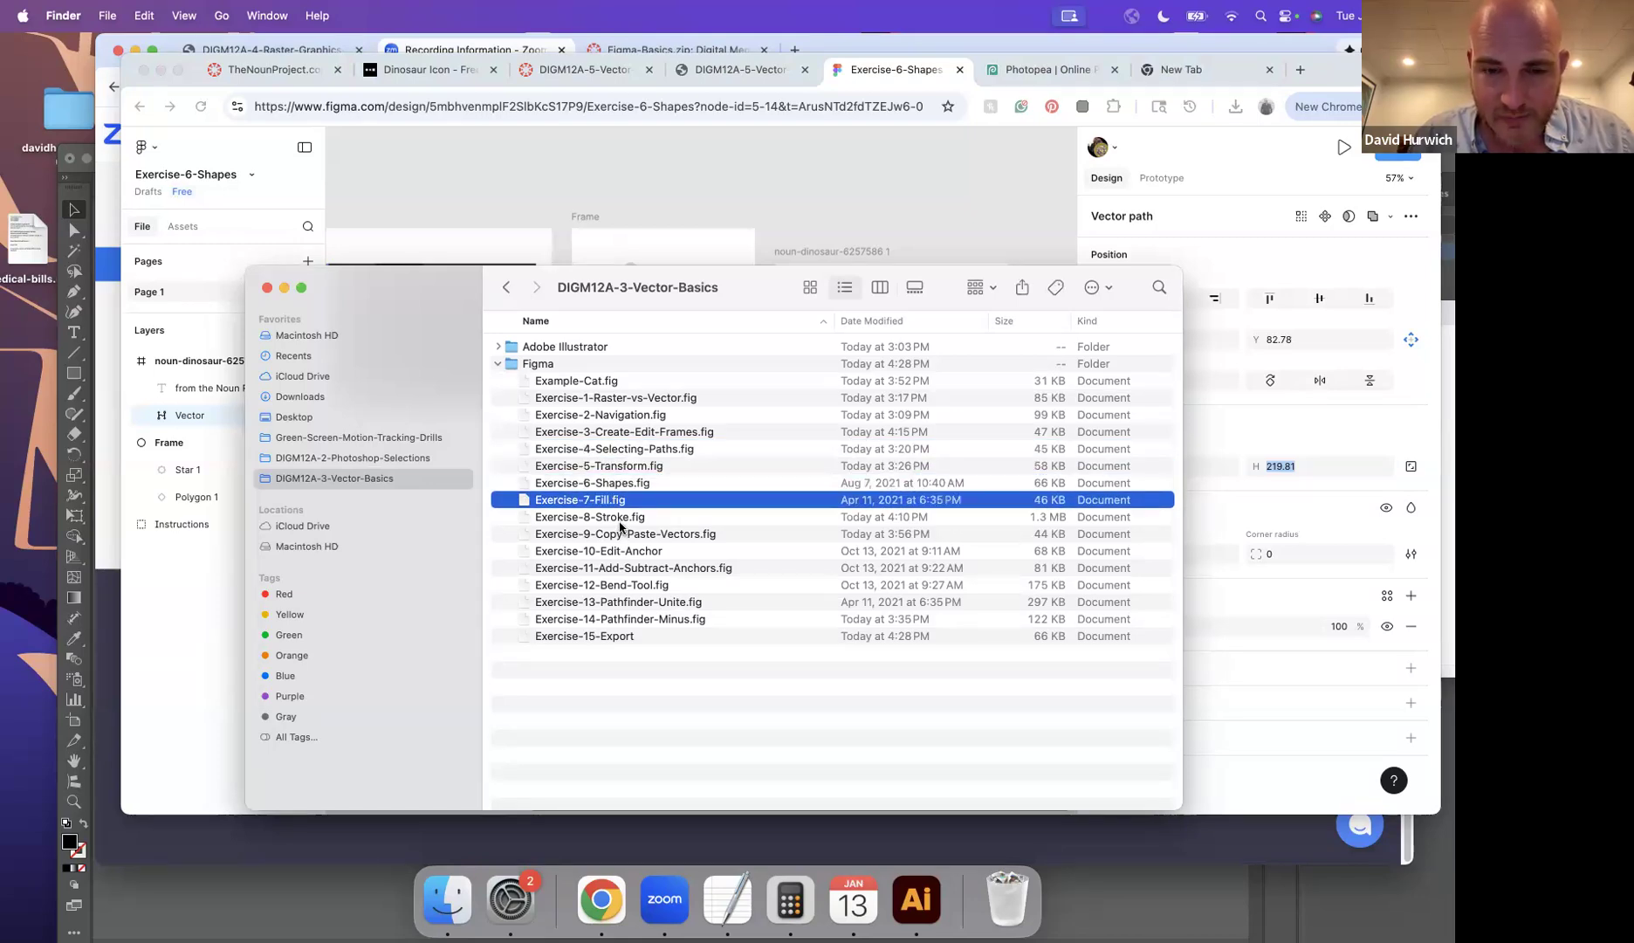